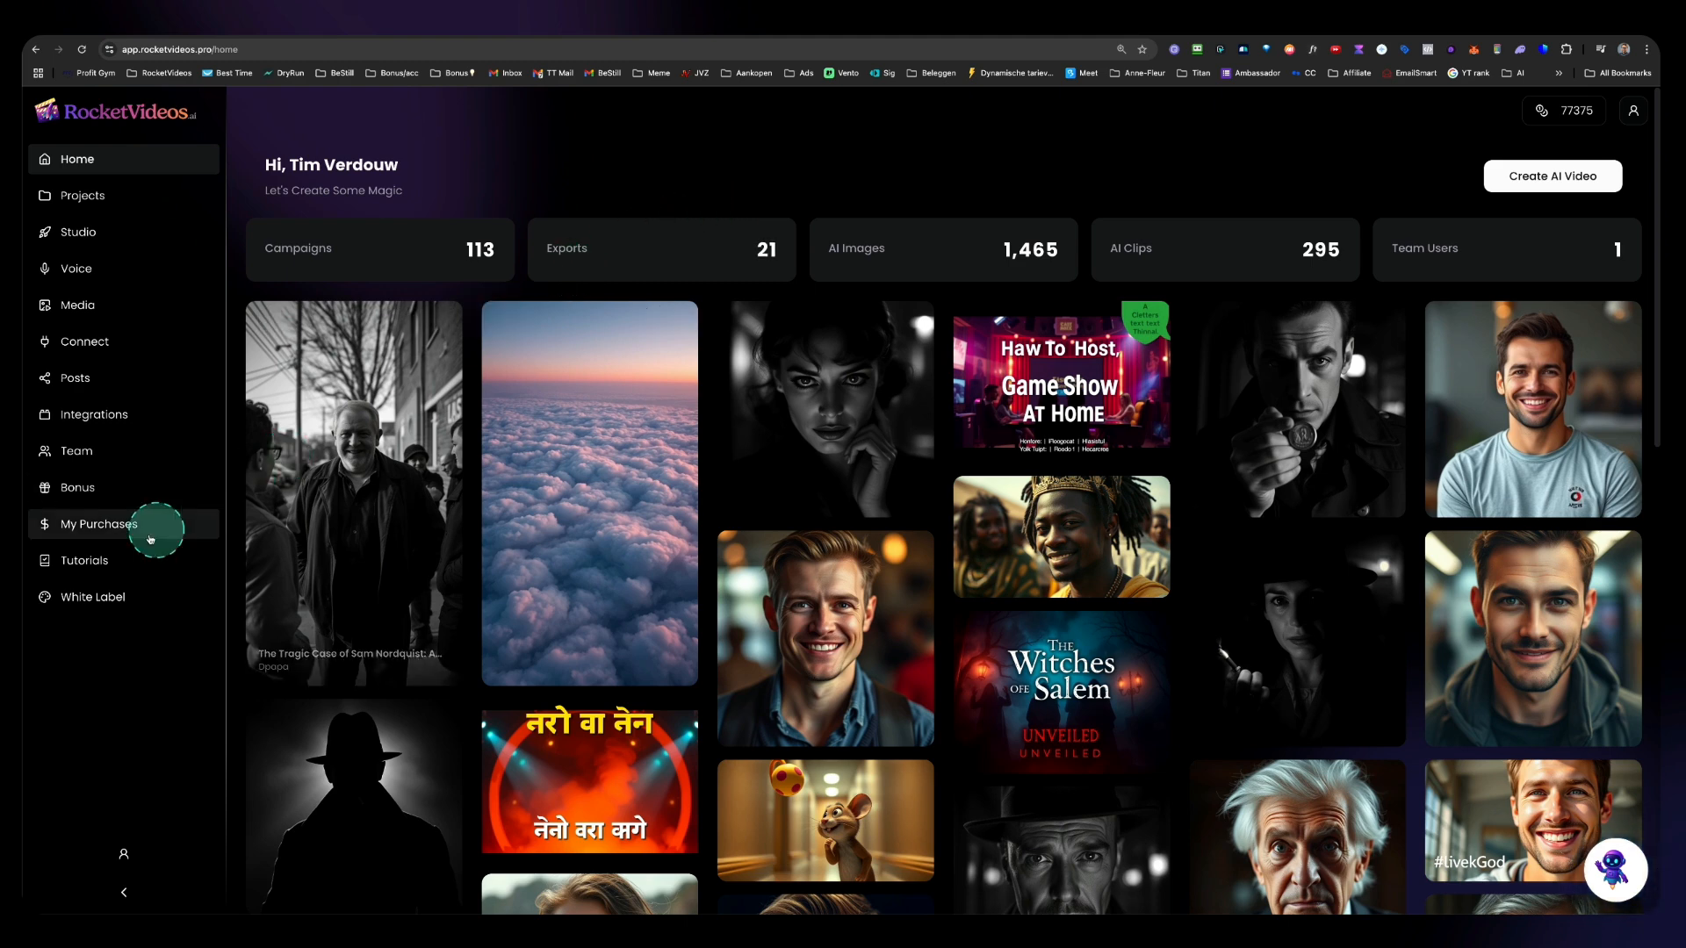
Step: Open the White Label settings and review its Settings, Email and Users sections
click(51, 607)
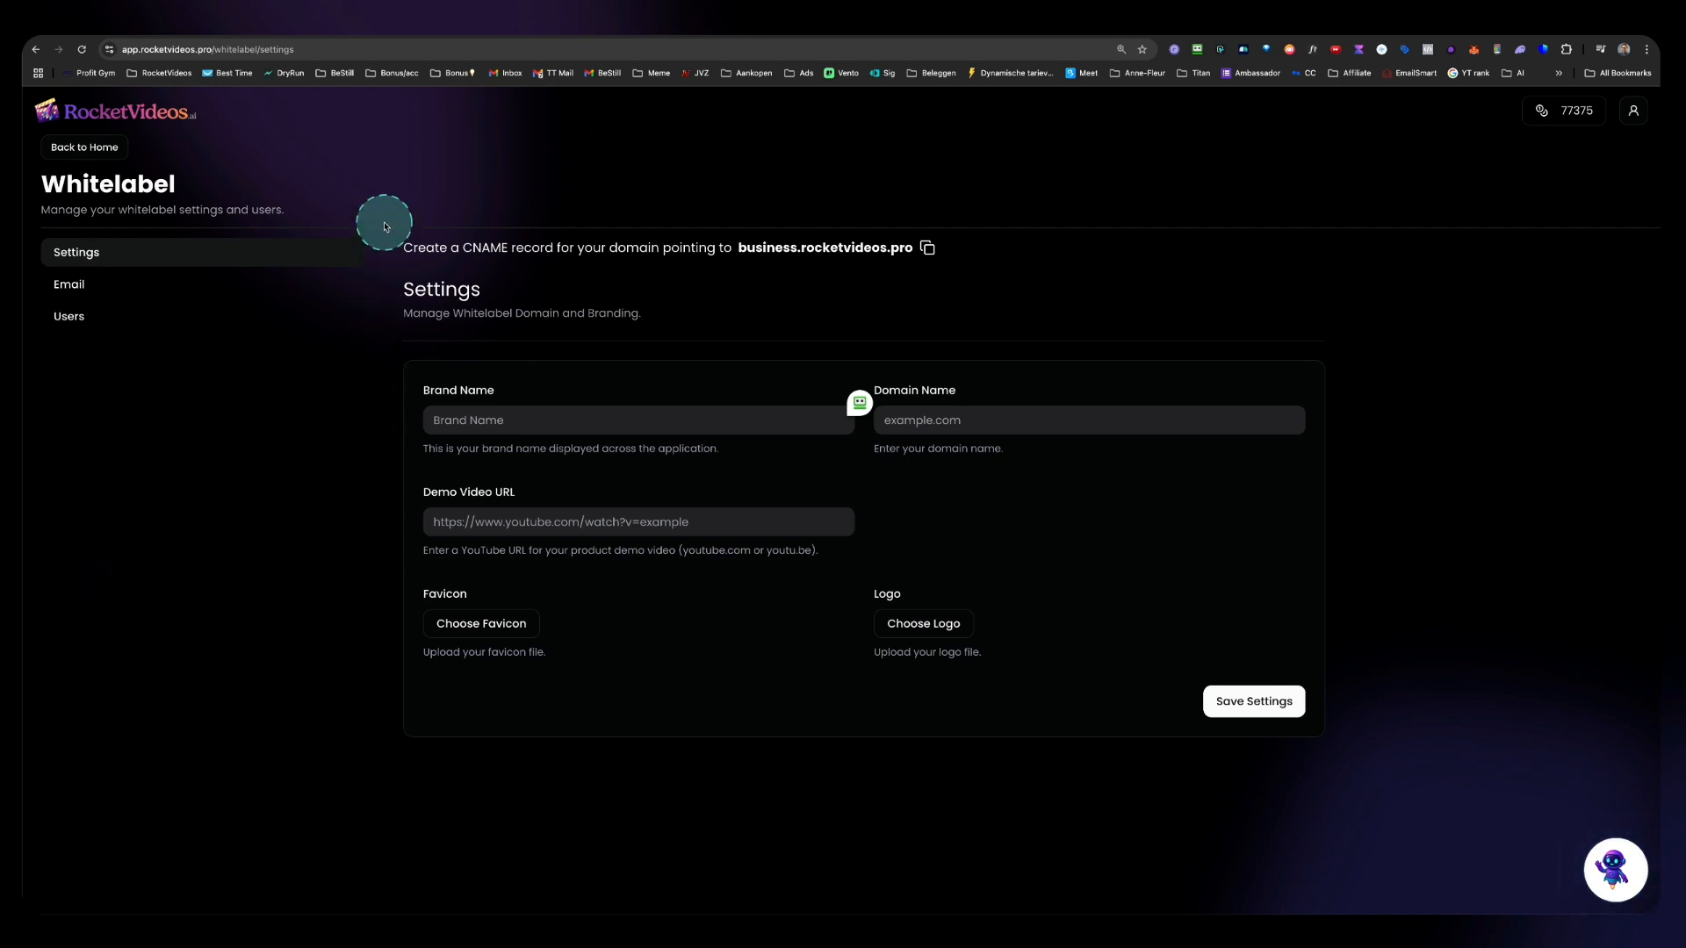
mouse_move(383, 223)
mouse_down()
mouse_move(513, 350)
mouse_move(952, 586)
mouse_move(1291, 713)
mouse_move(1336, 749)
mouse_up()
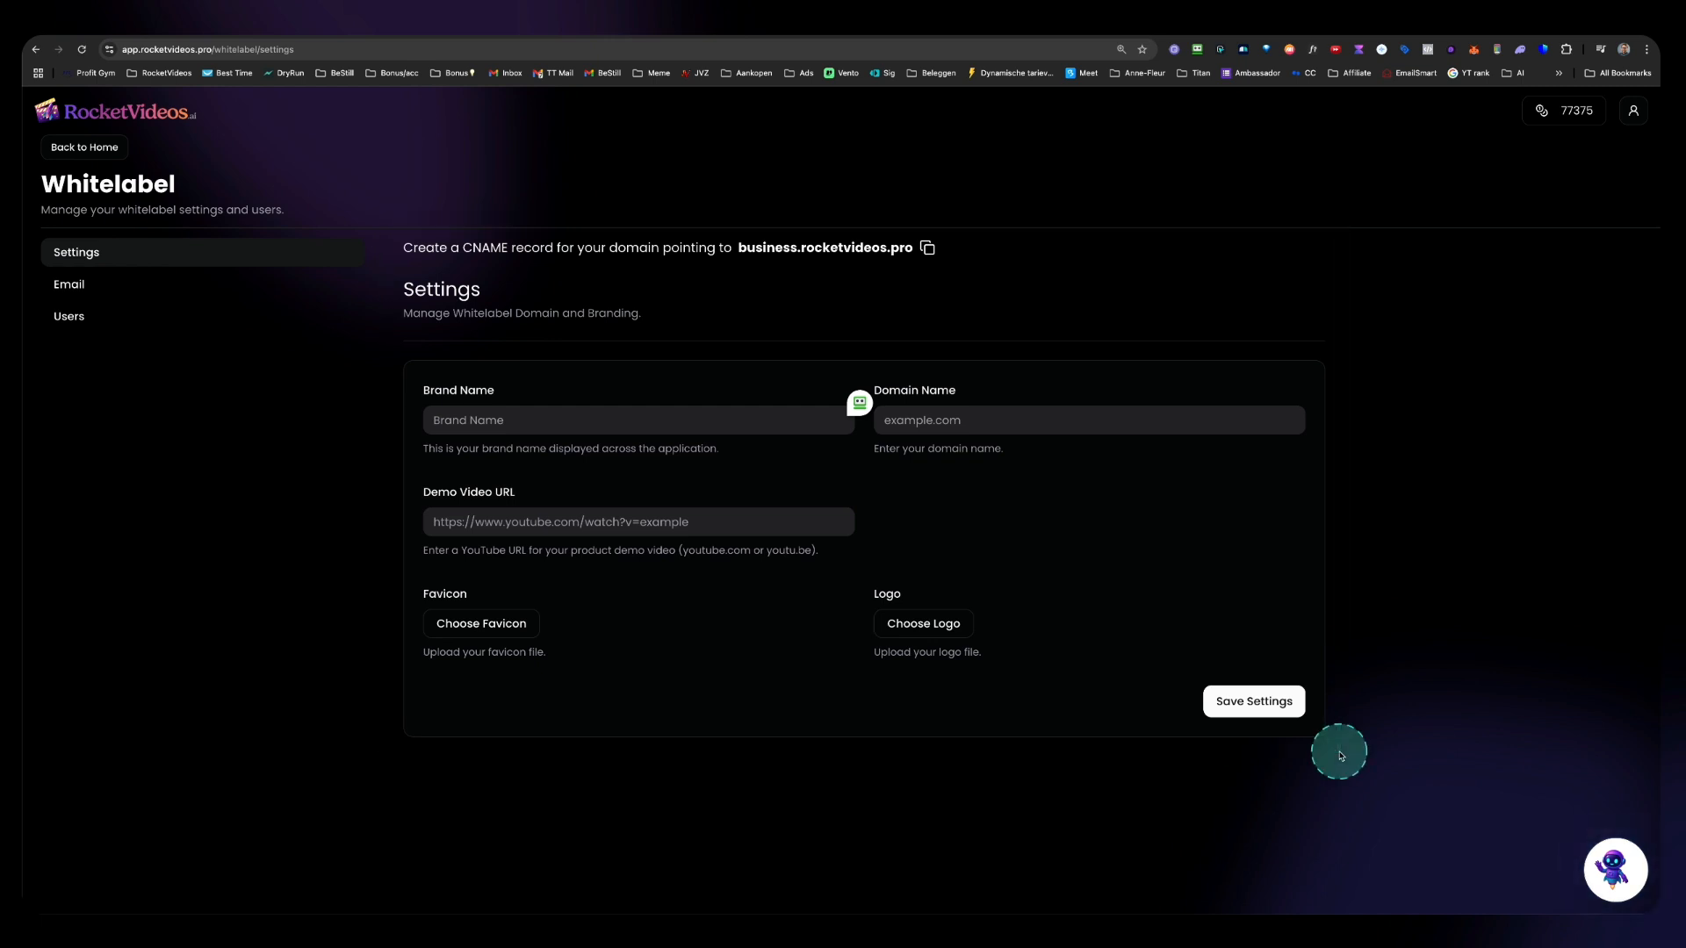
click(71, 286)
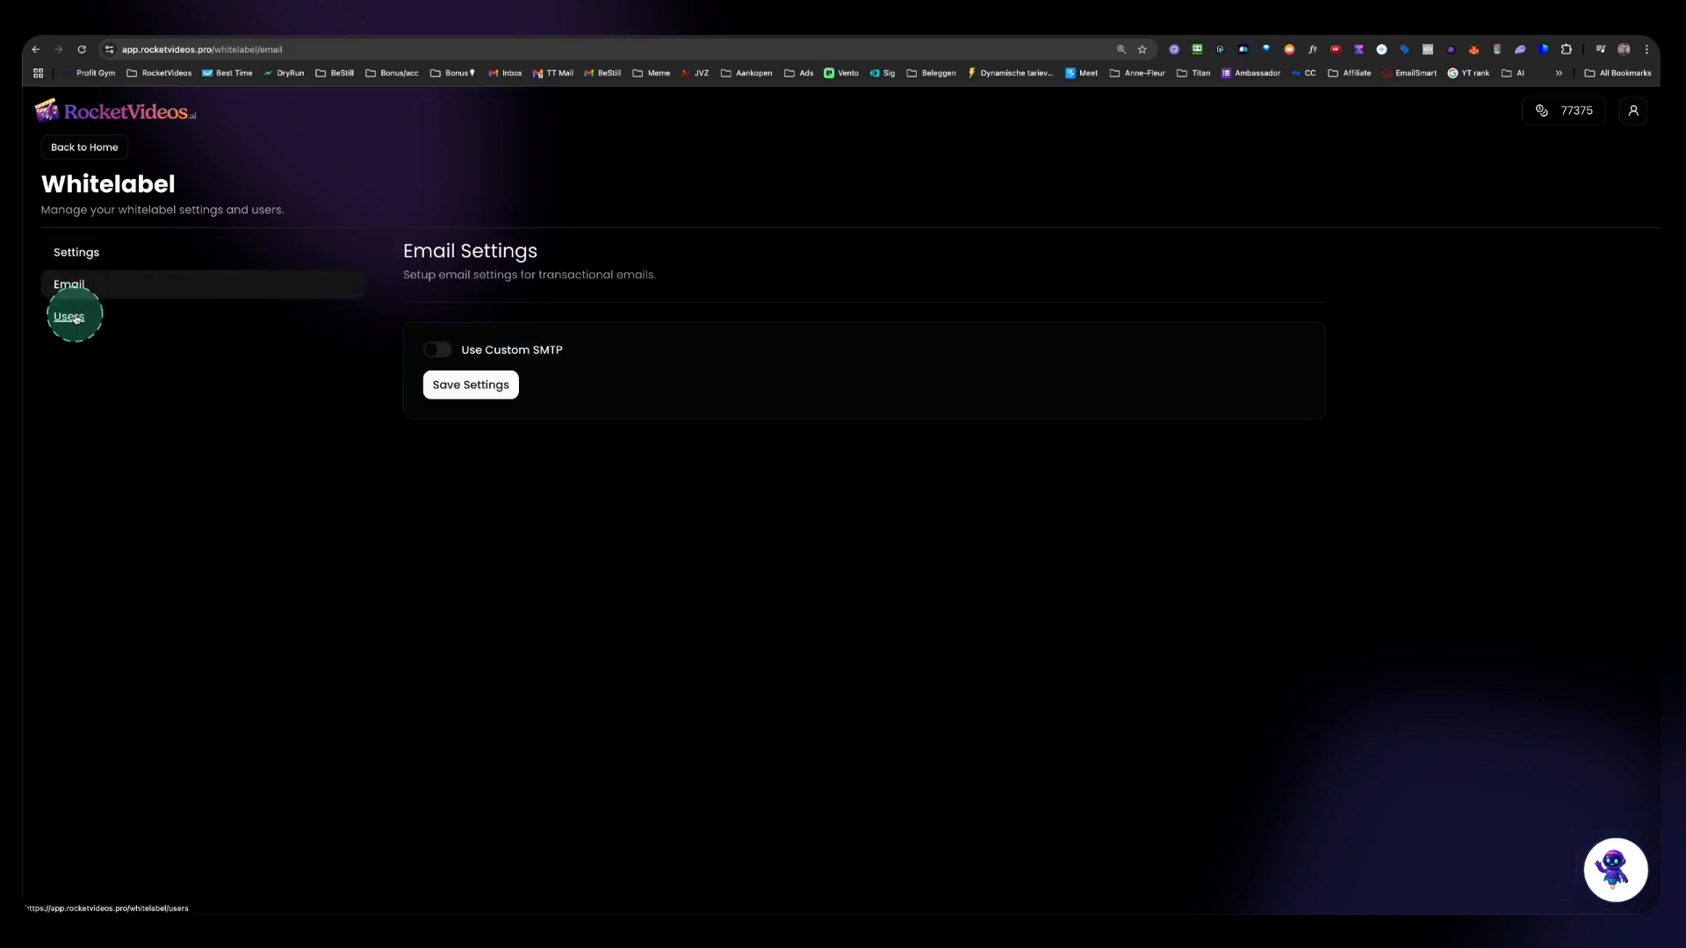
click(75, 317)
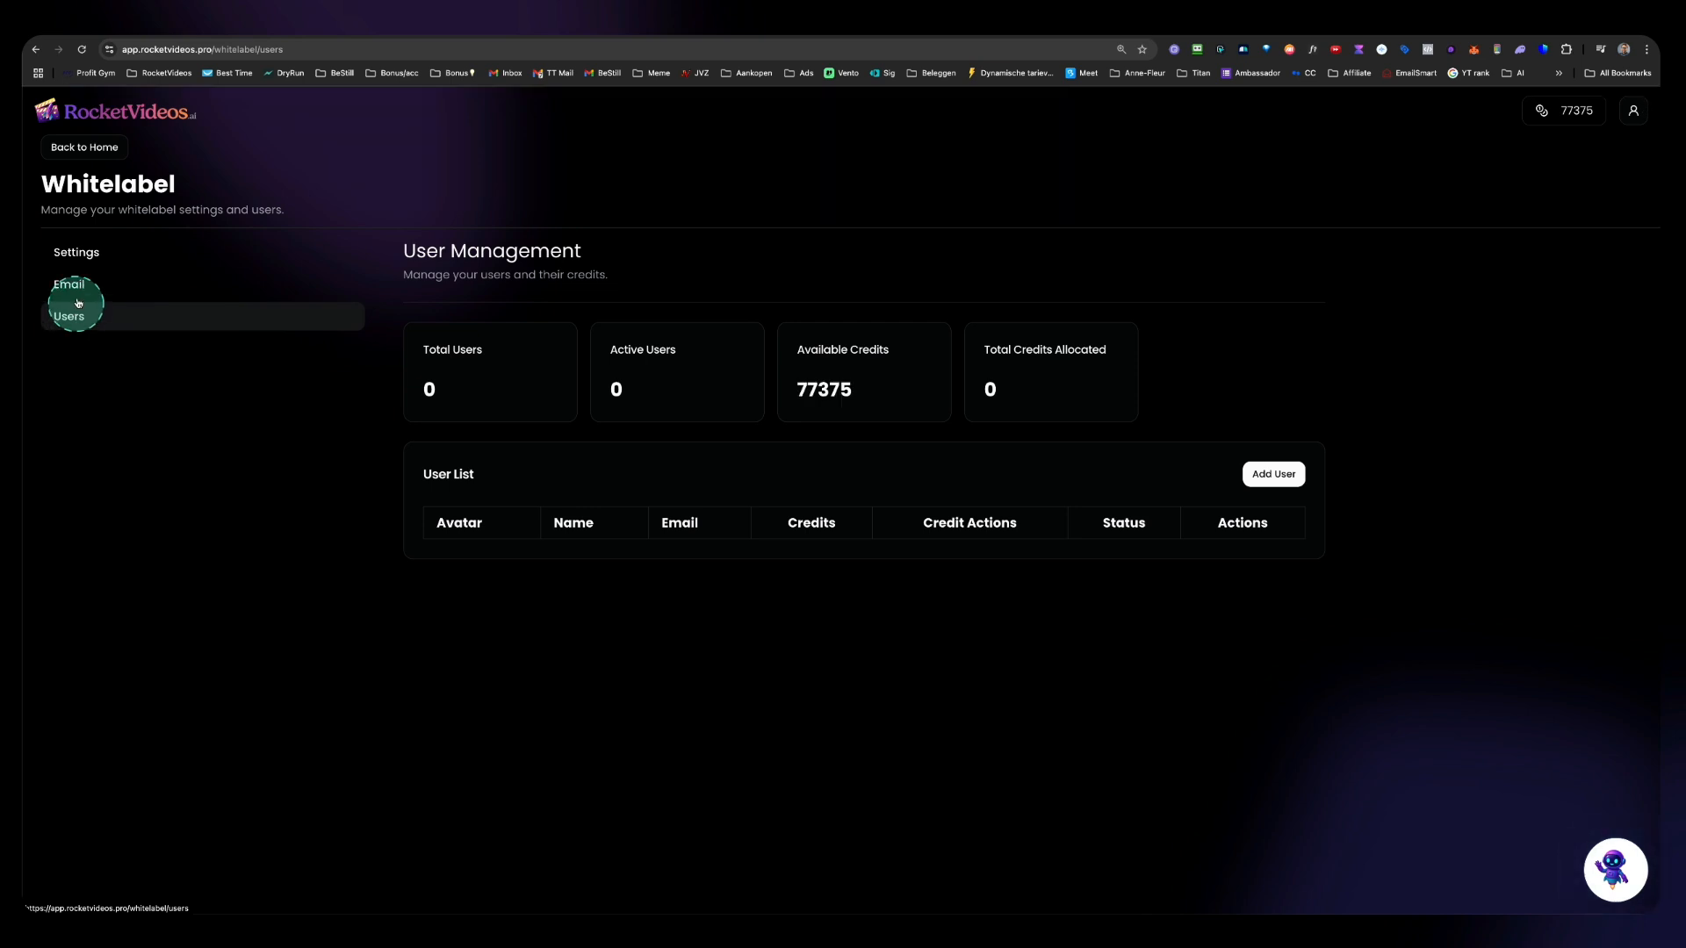
click(76, 254)
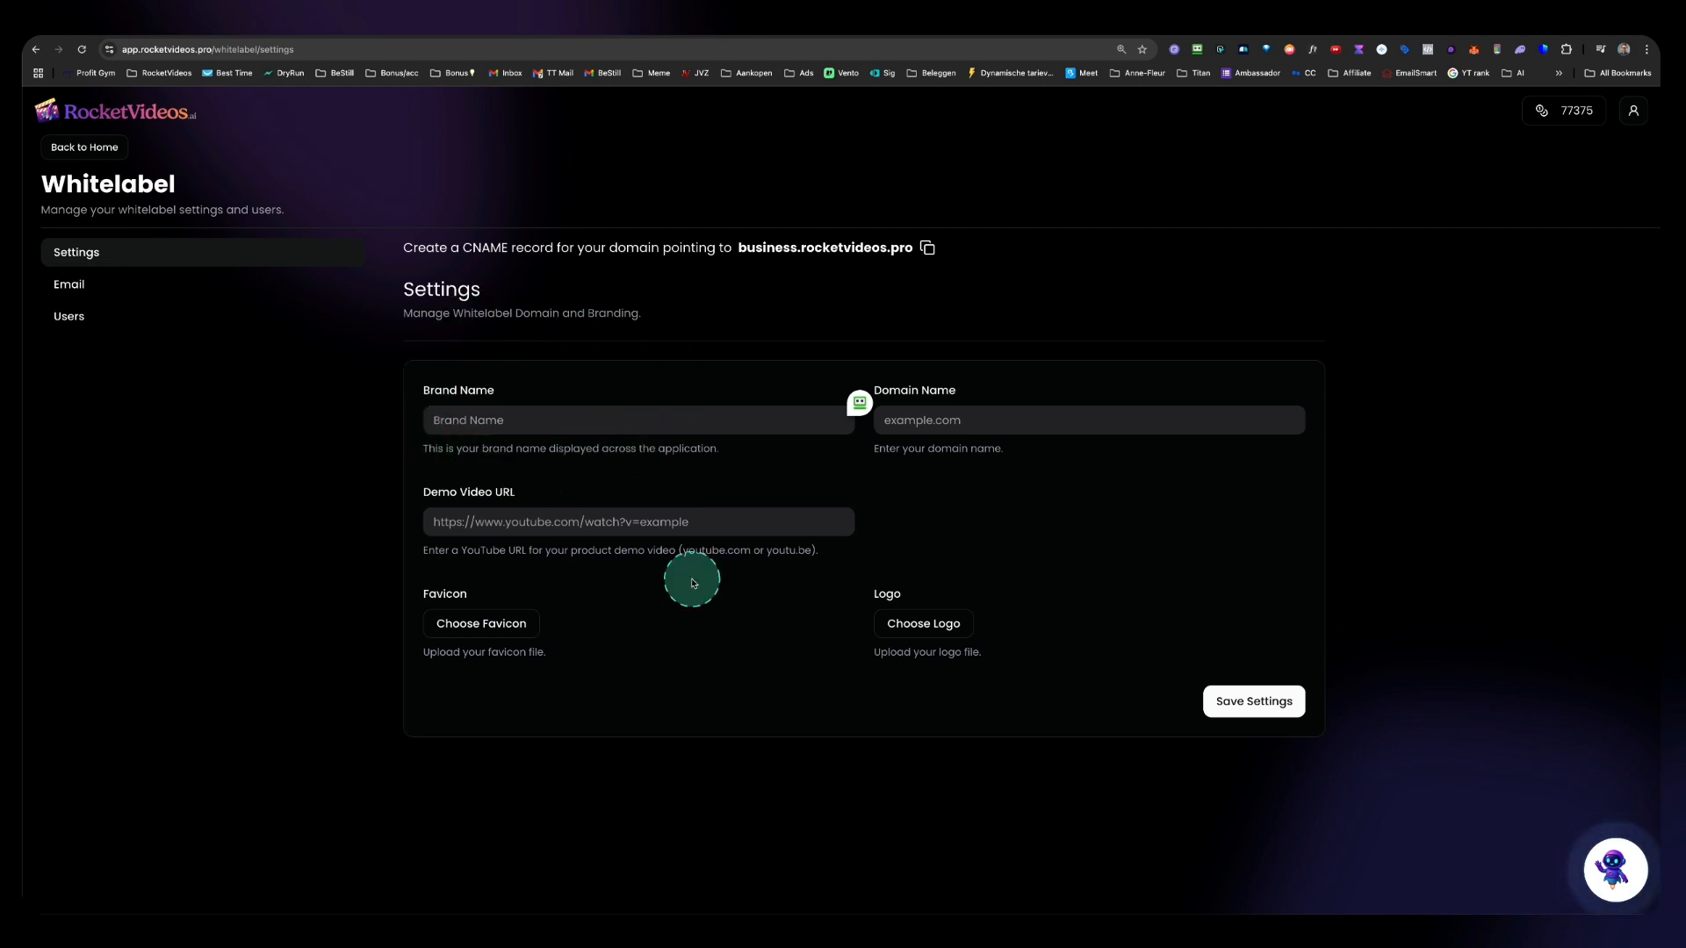
Step: Preview the Nova-Videos-Logo.png image in another app and close it
key(super+Tab)
key(super+Tab)
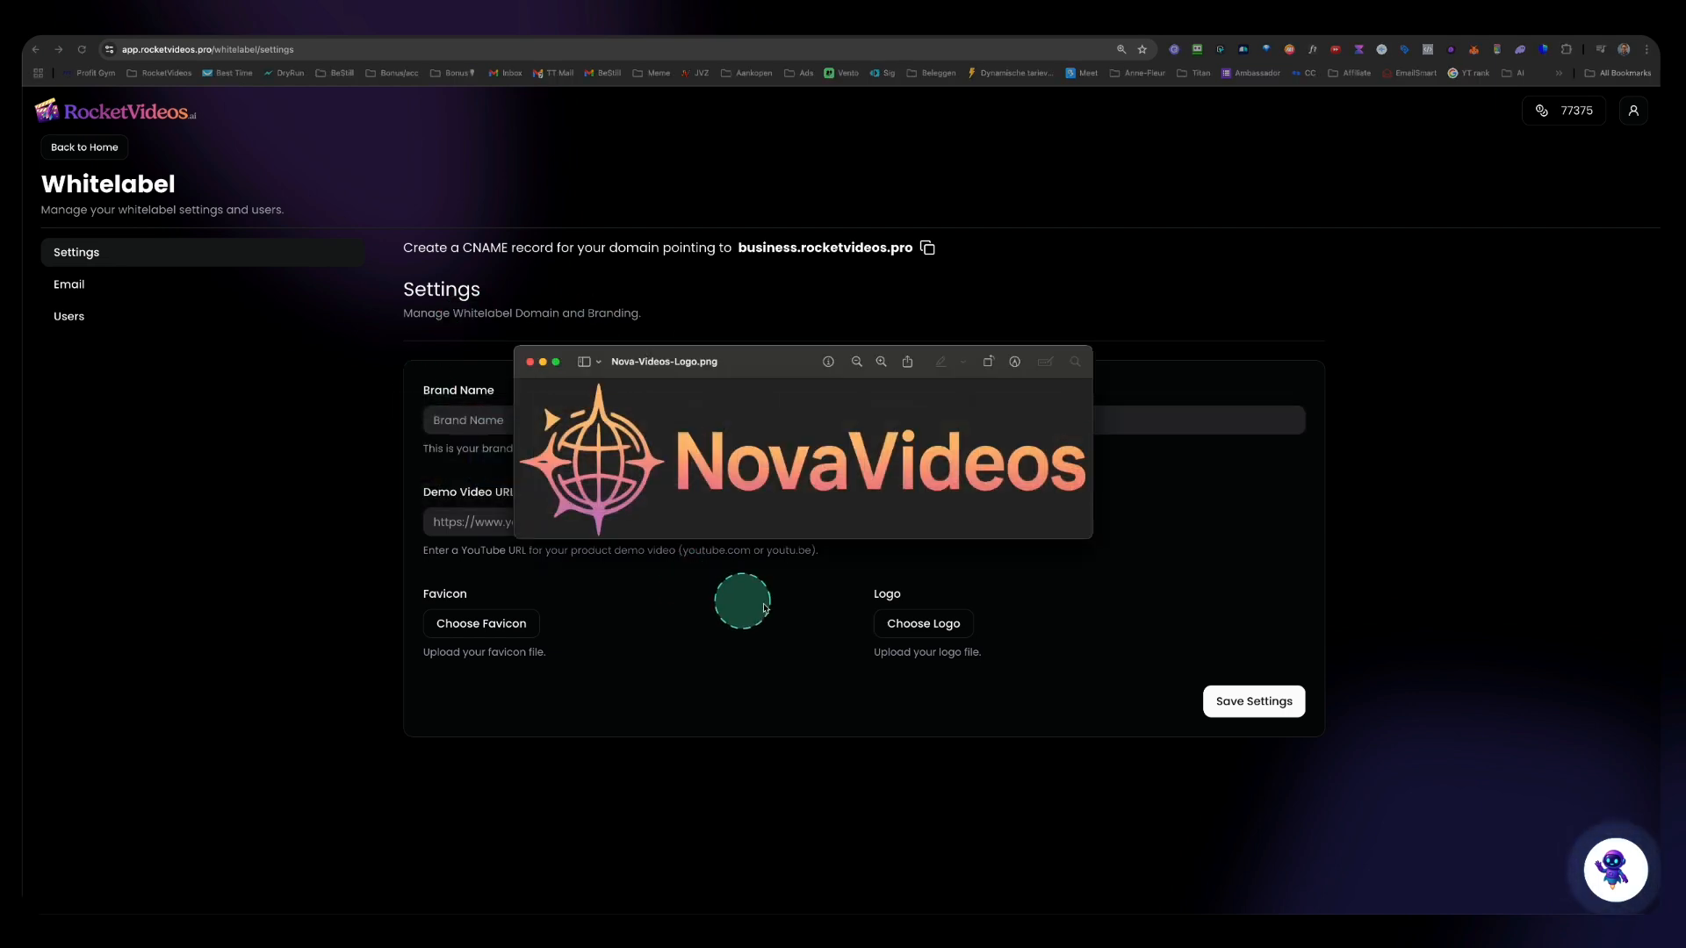
drag(780, 365, 703, 392)
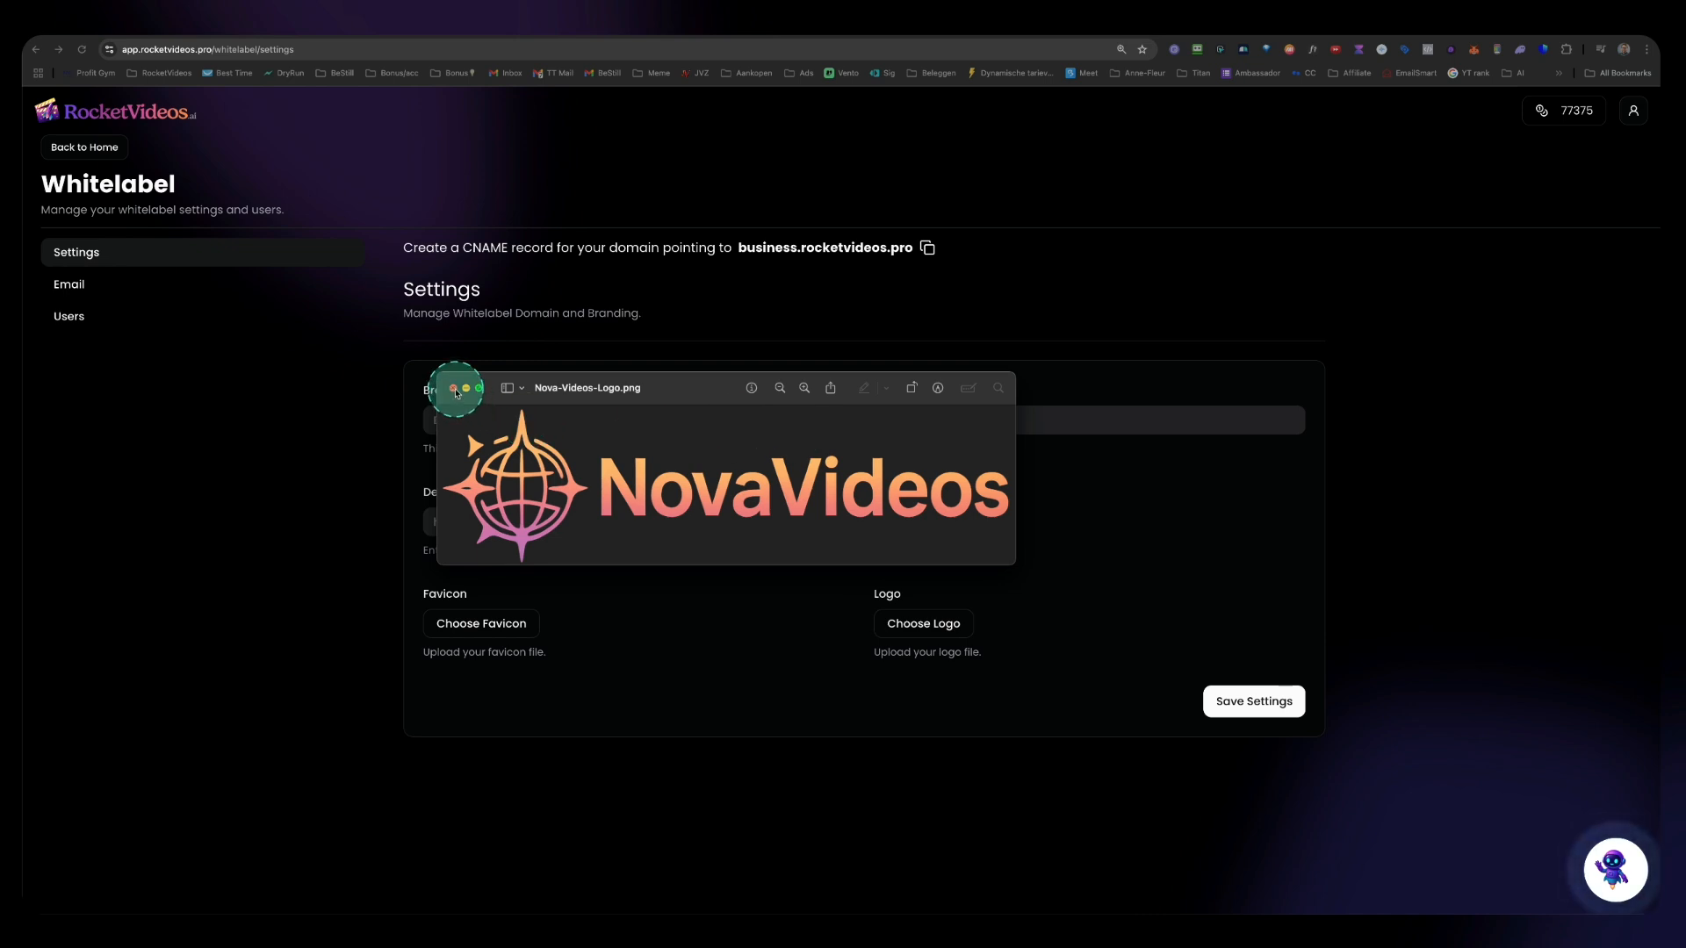
click(454, 391)
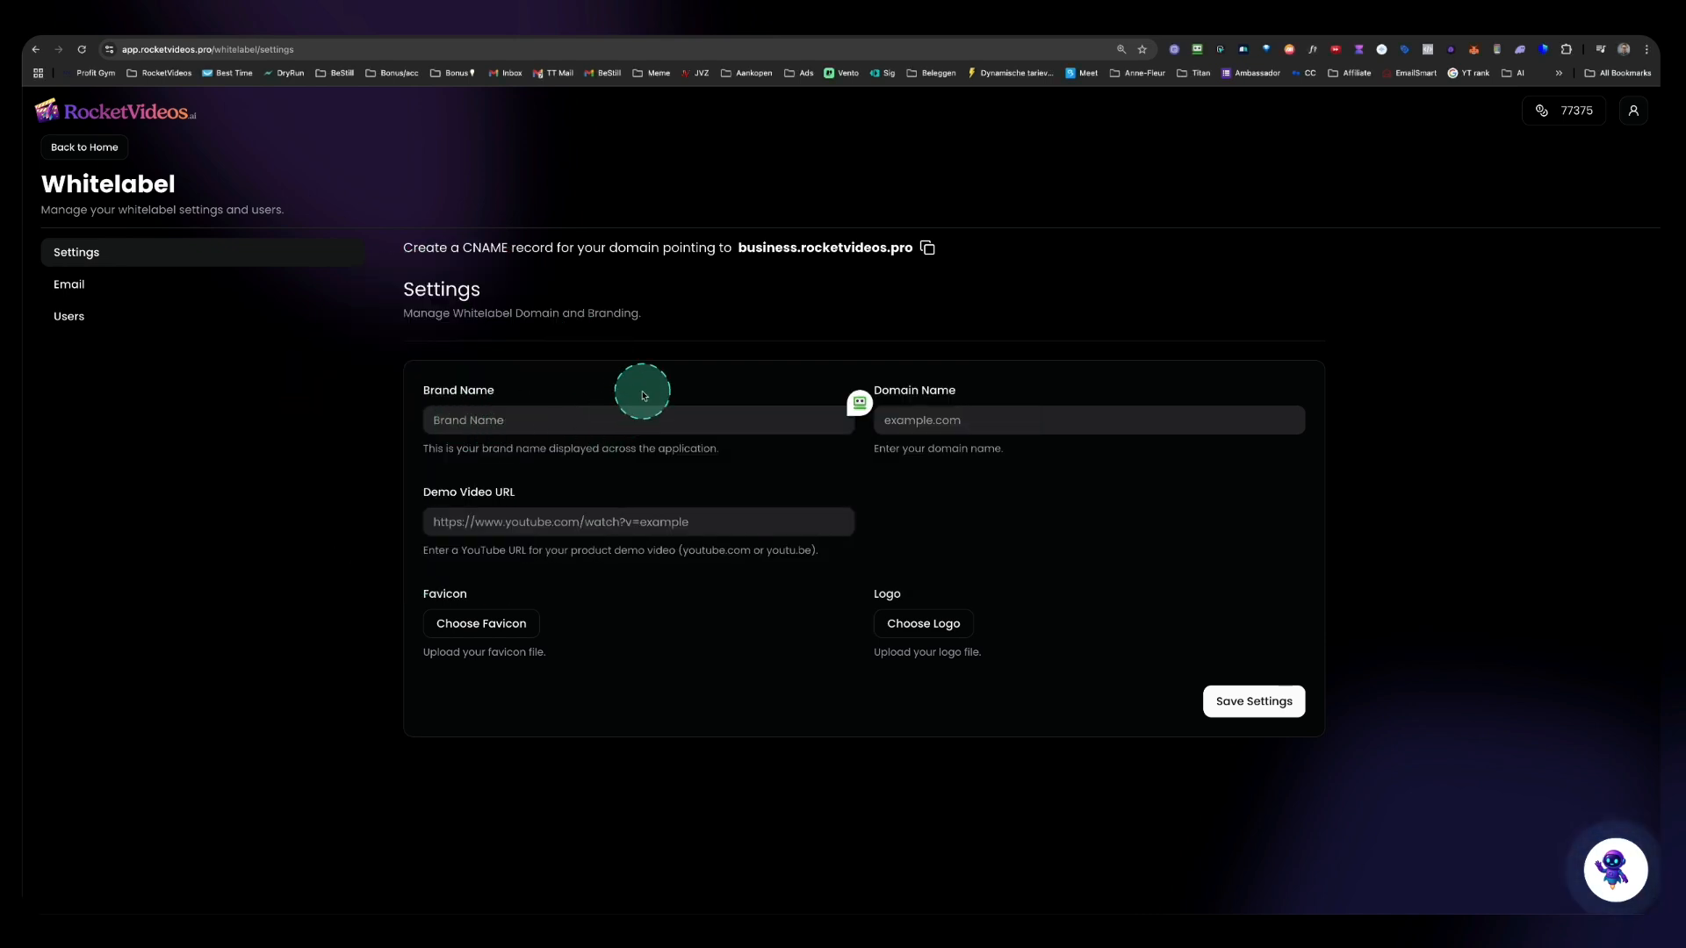
Step: Enter NovaVideos as the brand name
key(BackSpace)
text(Nova )
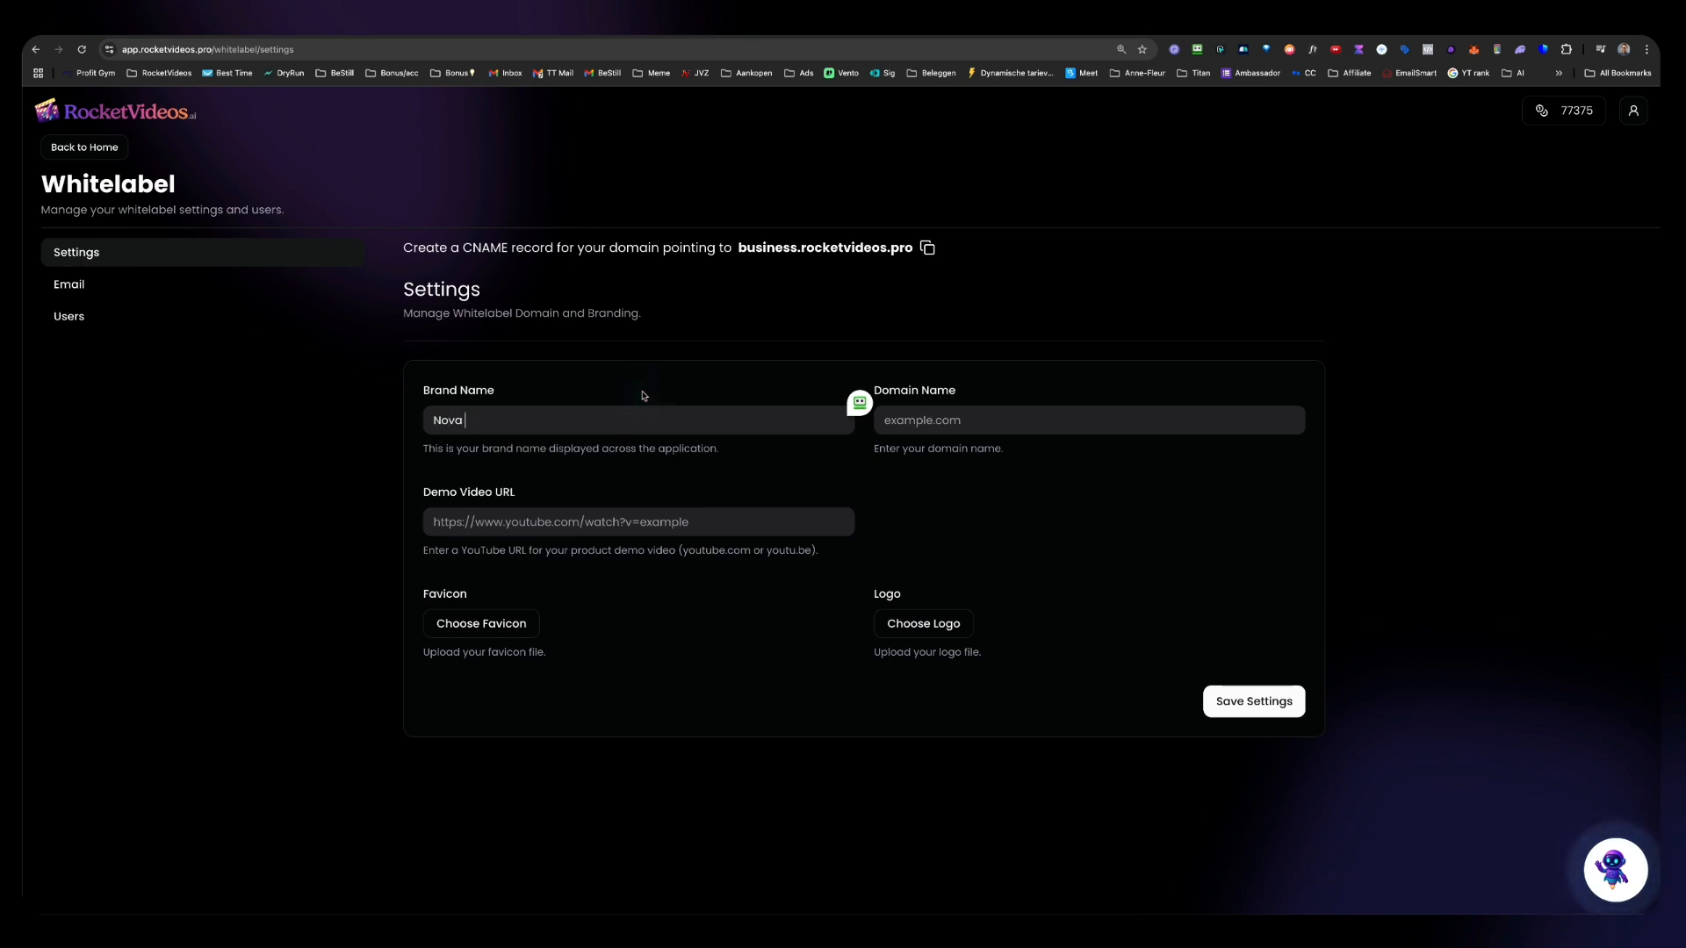
text(ideos)
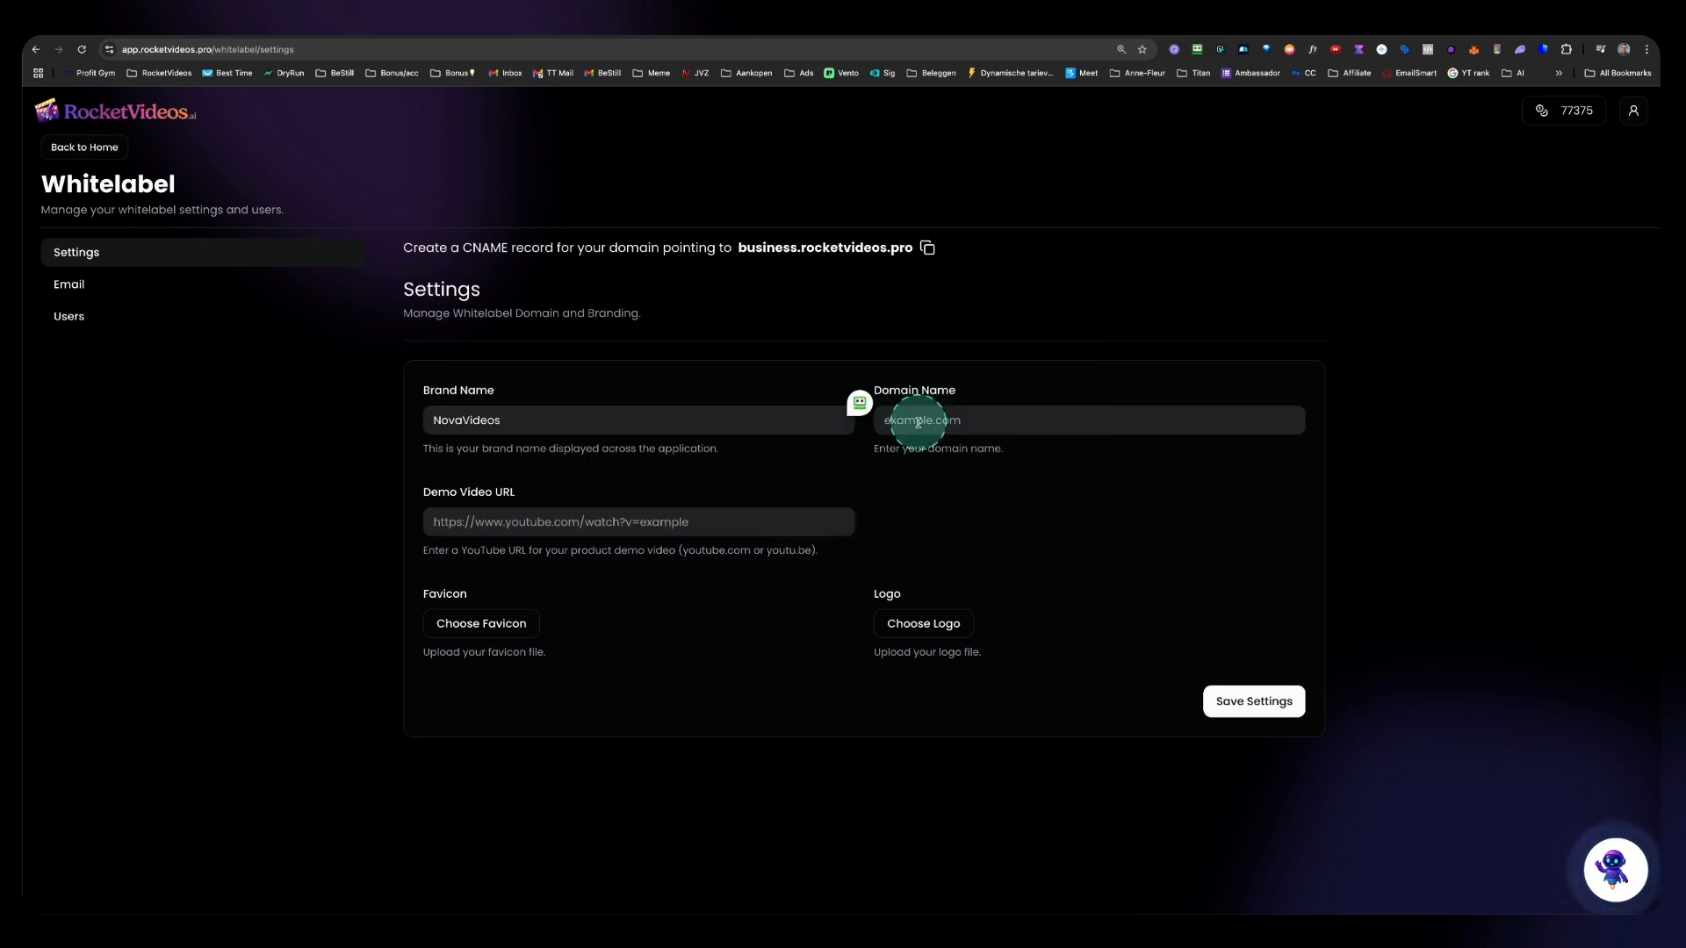
Step: Search Namecheap for the domain spacevideosai and browse the available extensions
click(837, 24)
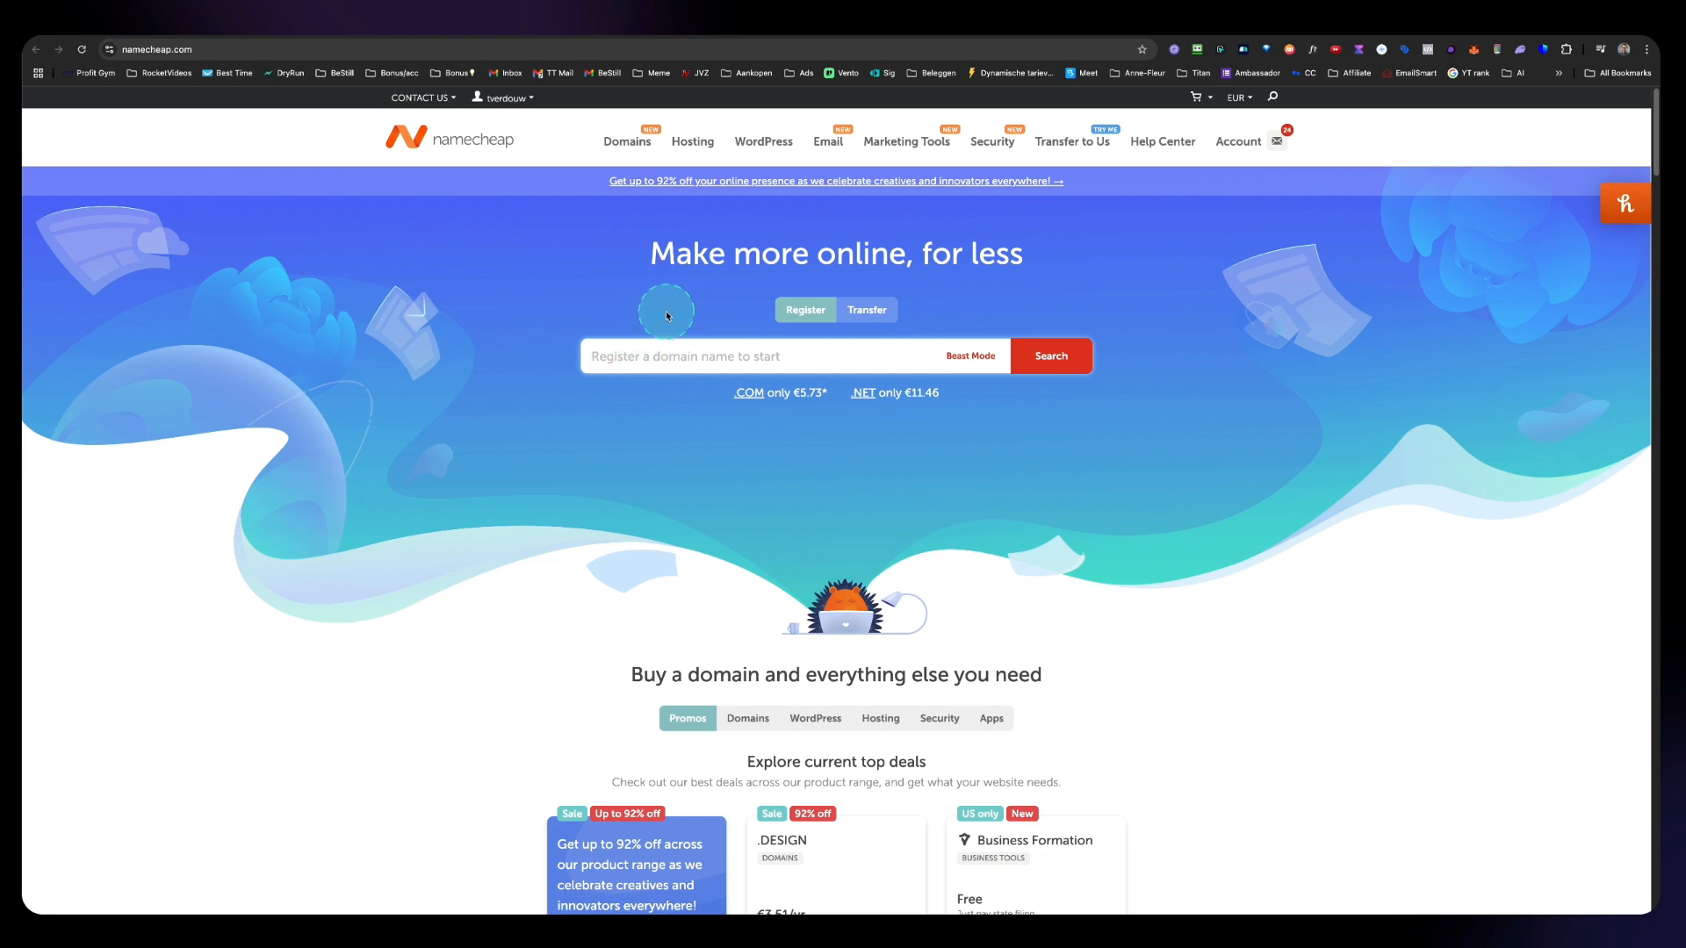
text(spacevideosai)
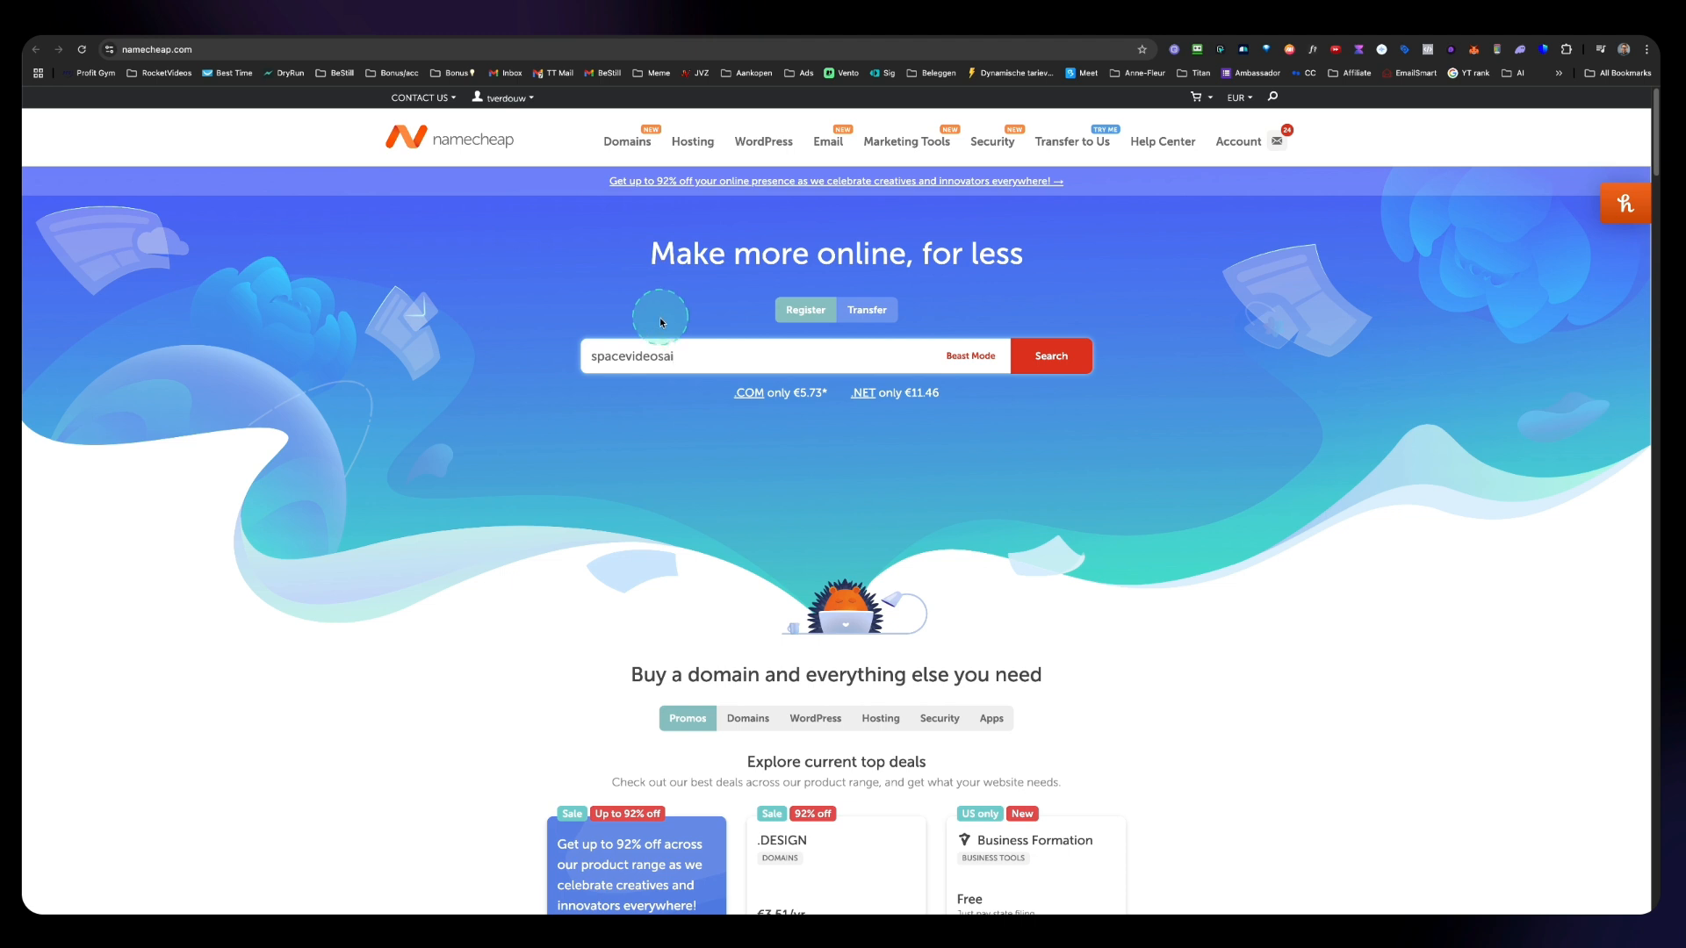
click(1072, 360)
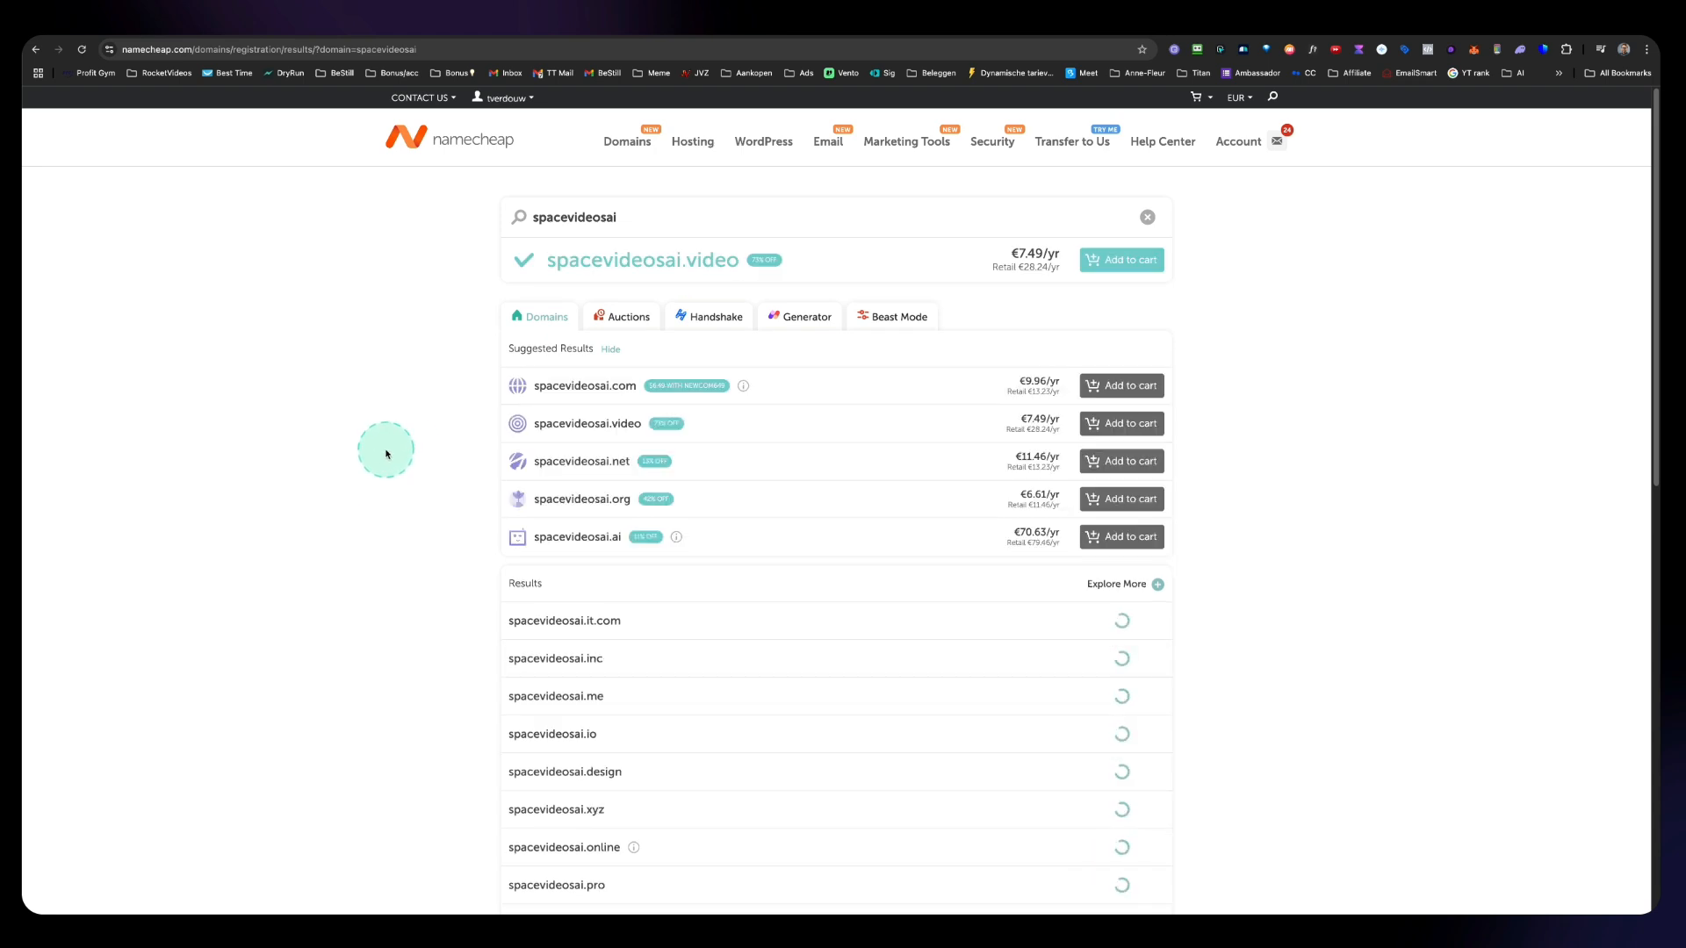
scroll(386, 454, down, 1)
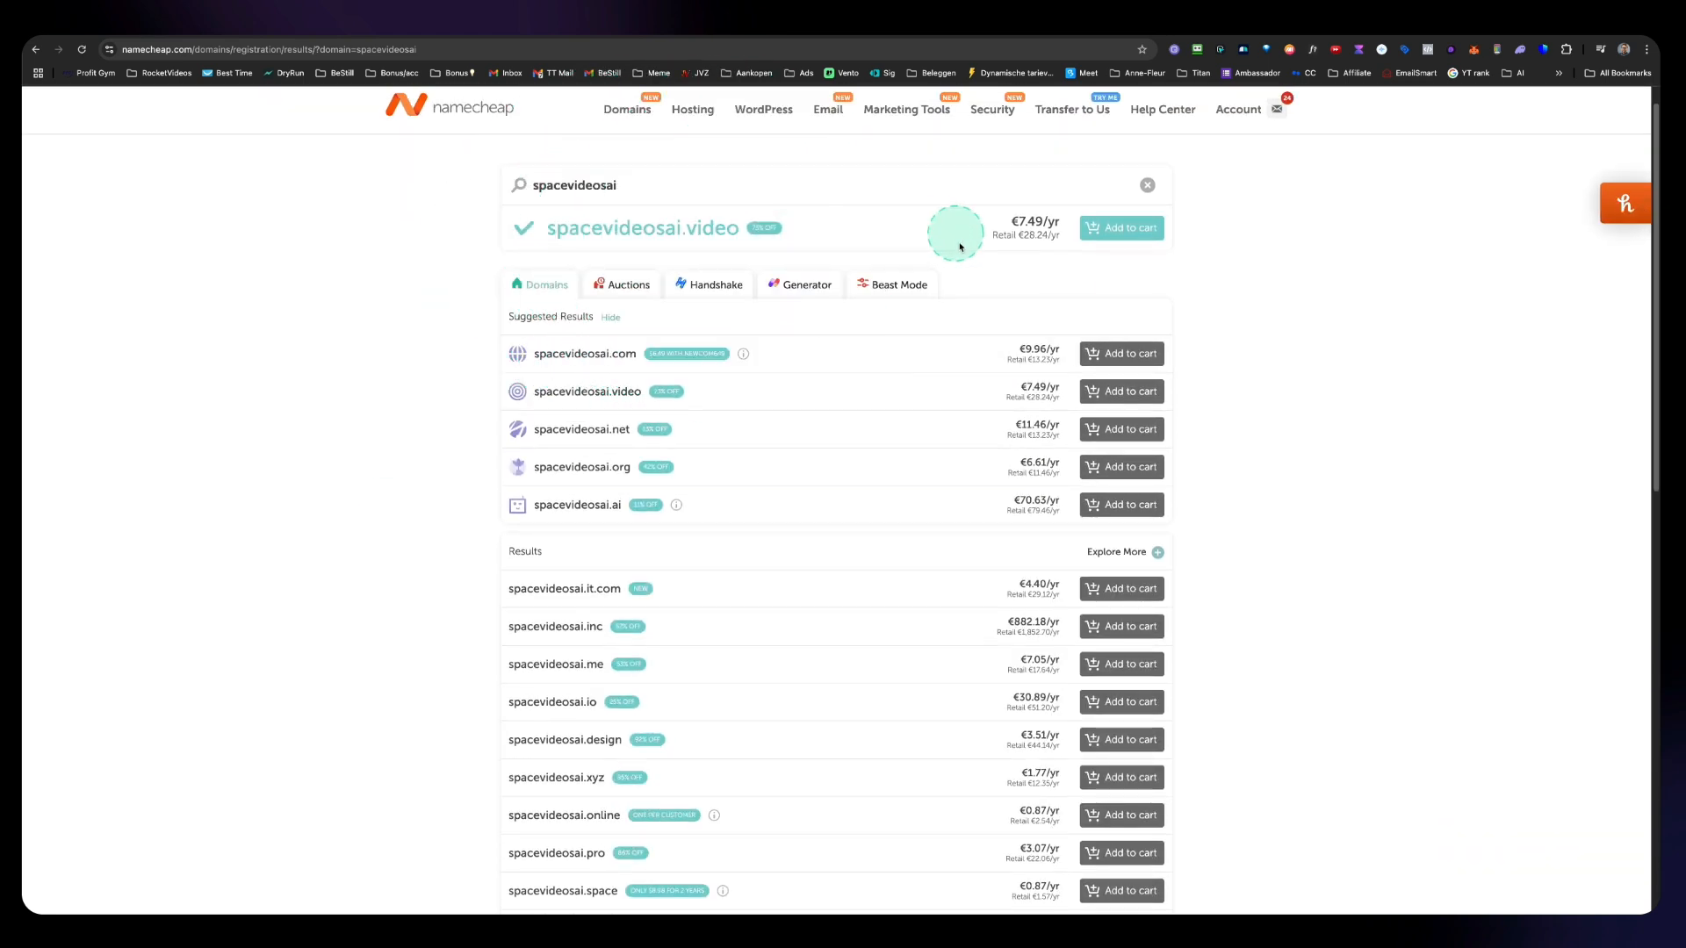
scroll(960, 248, down, 3)
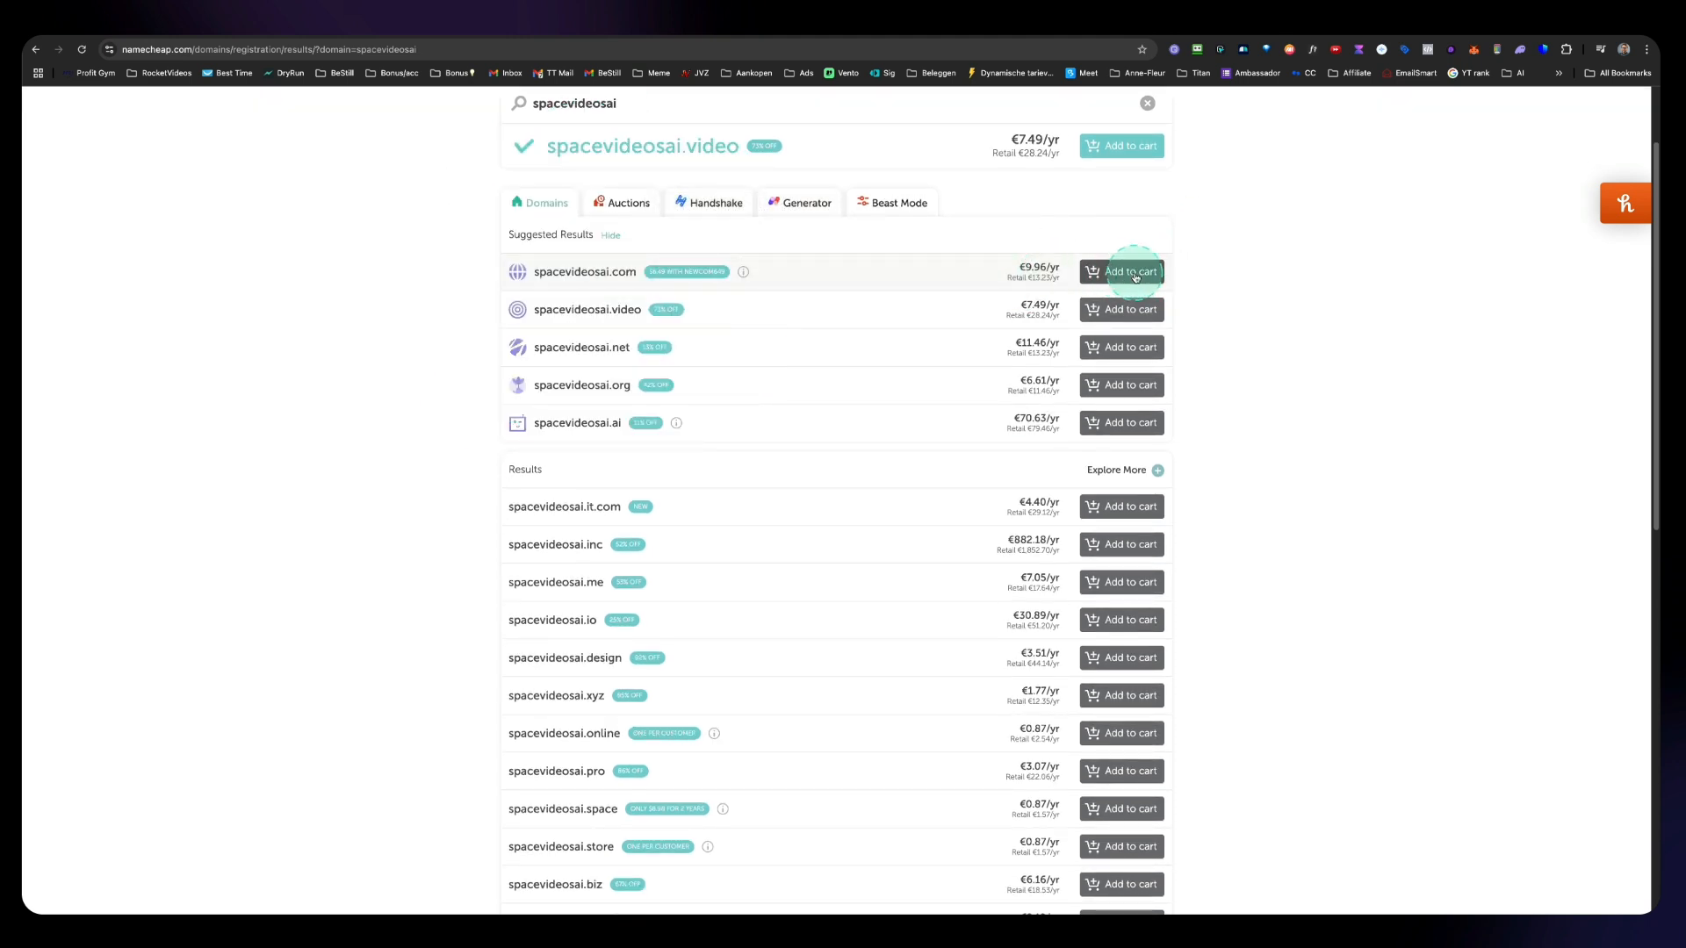
scroll(1107, 289, up, 3)
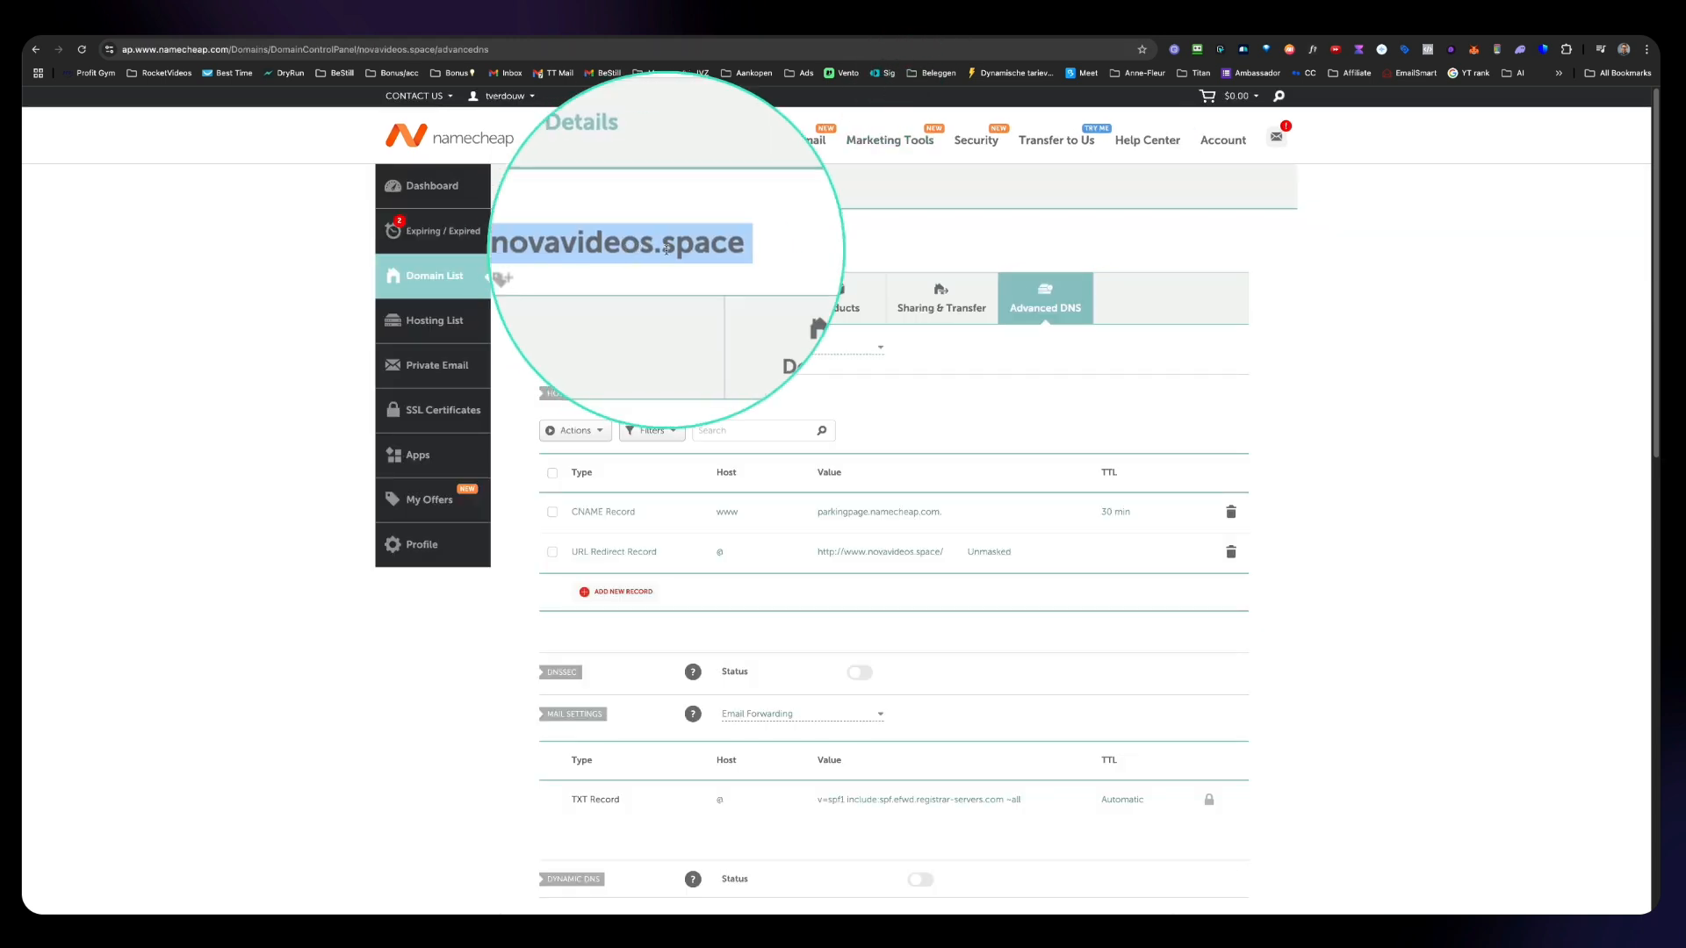
Step: Copy the domain novavideos.space from its Namecheap DNS page and paste it into the Domain Name field
double_click(664, 248)
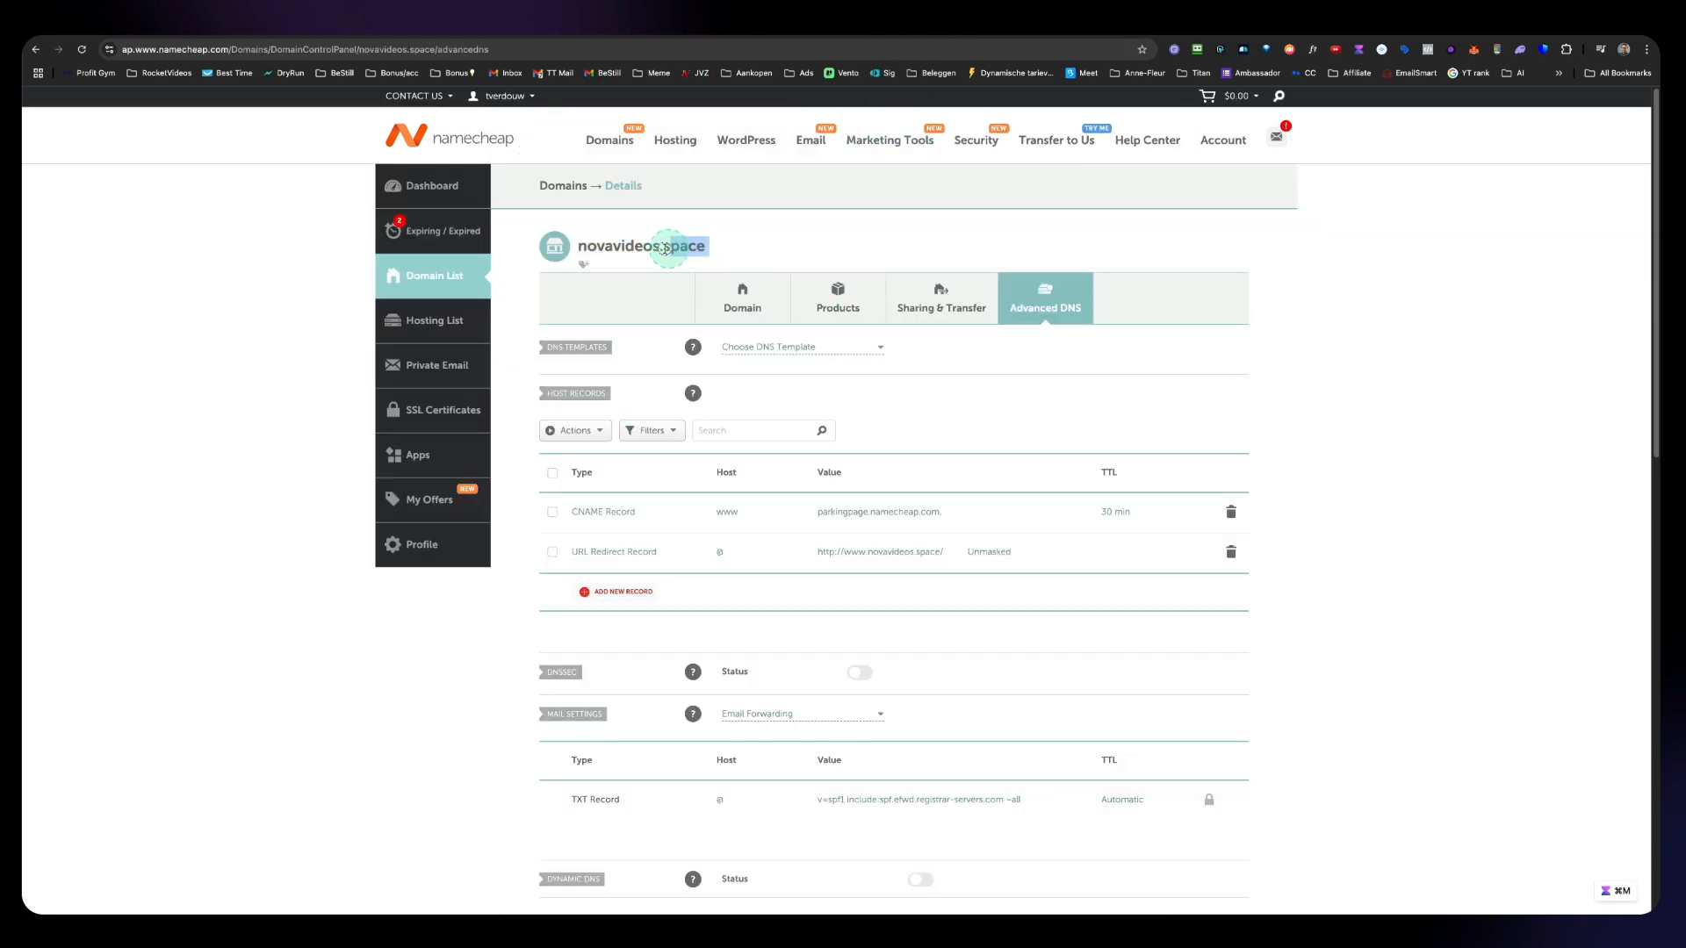
right_click(615, 250)
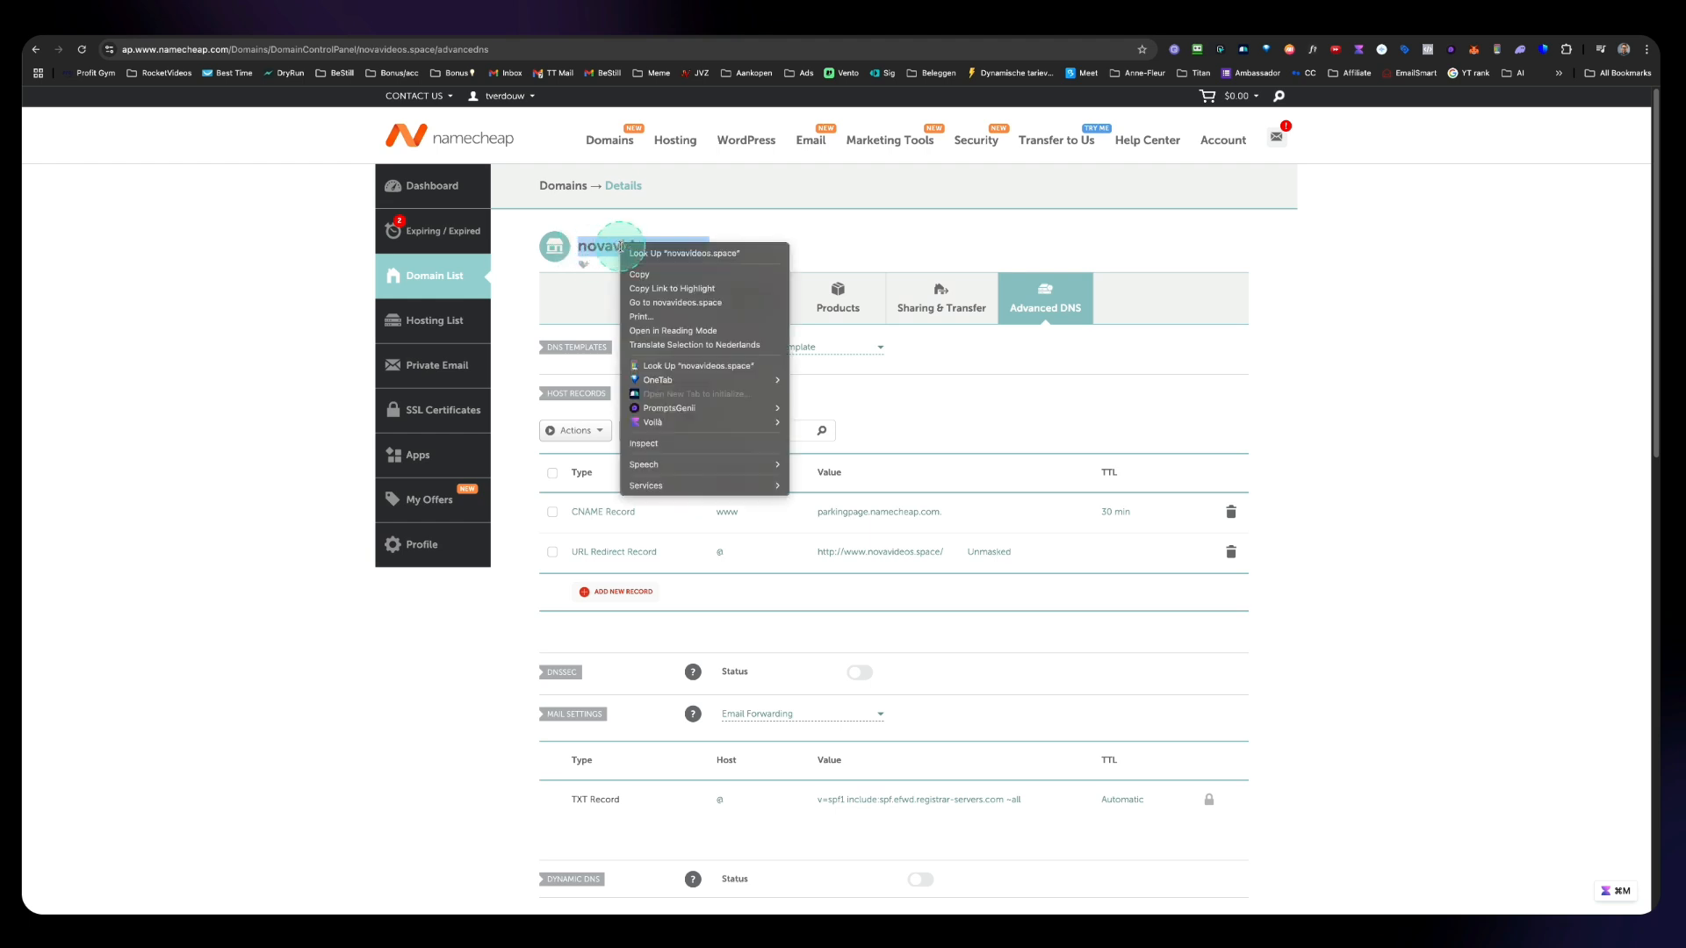
click(657, 282)
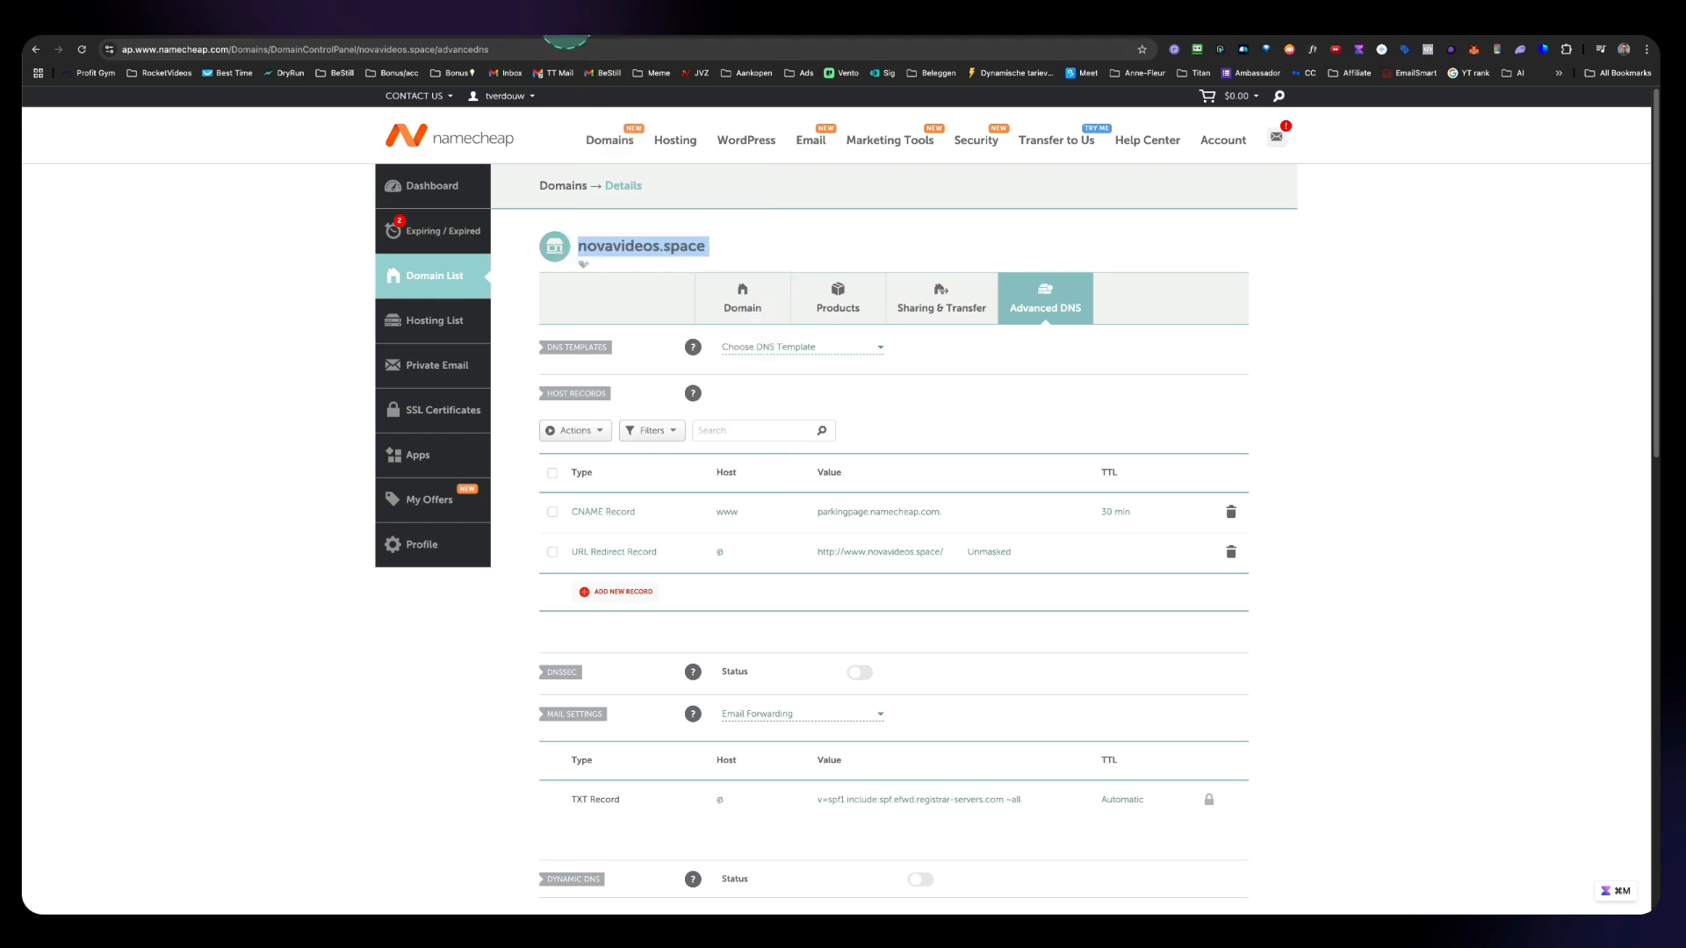
click(567, 31)
click(905, 415)
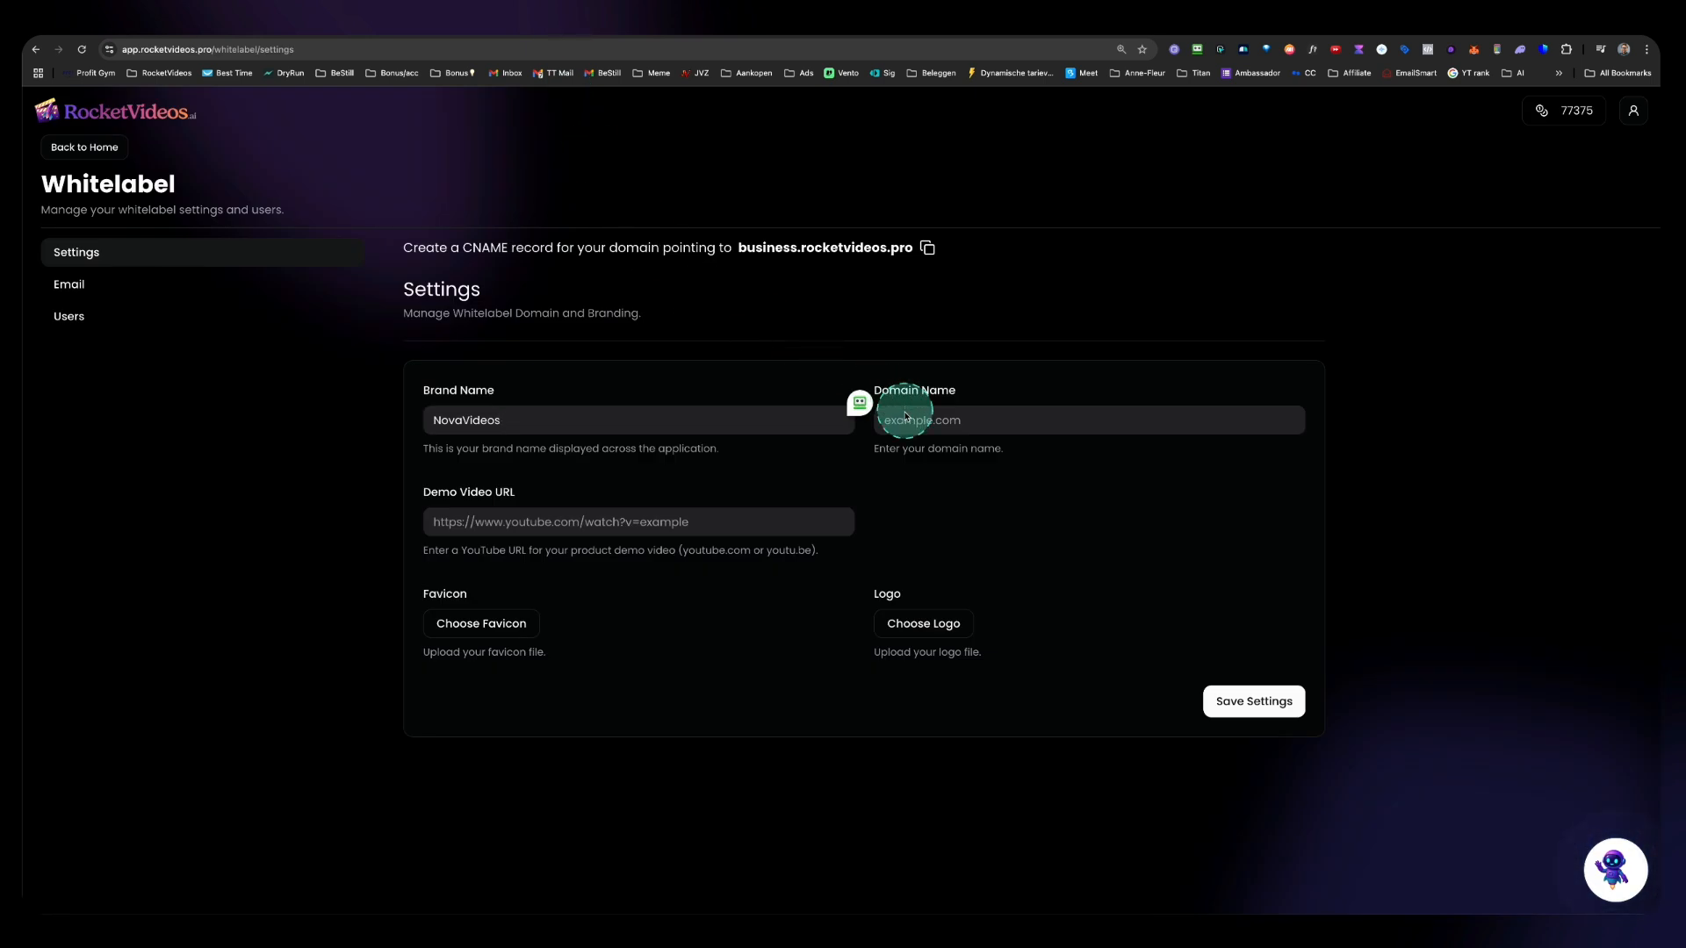
right_click(905, 420)
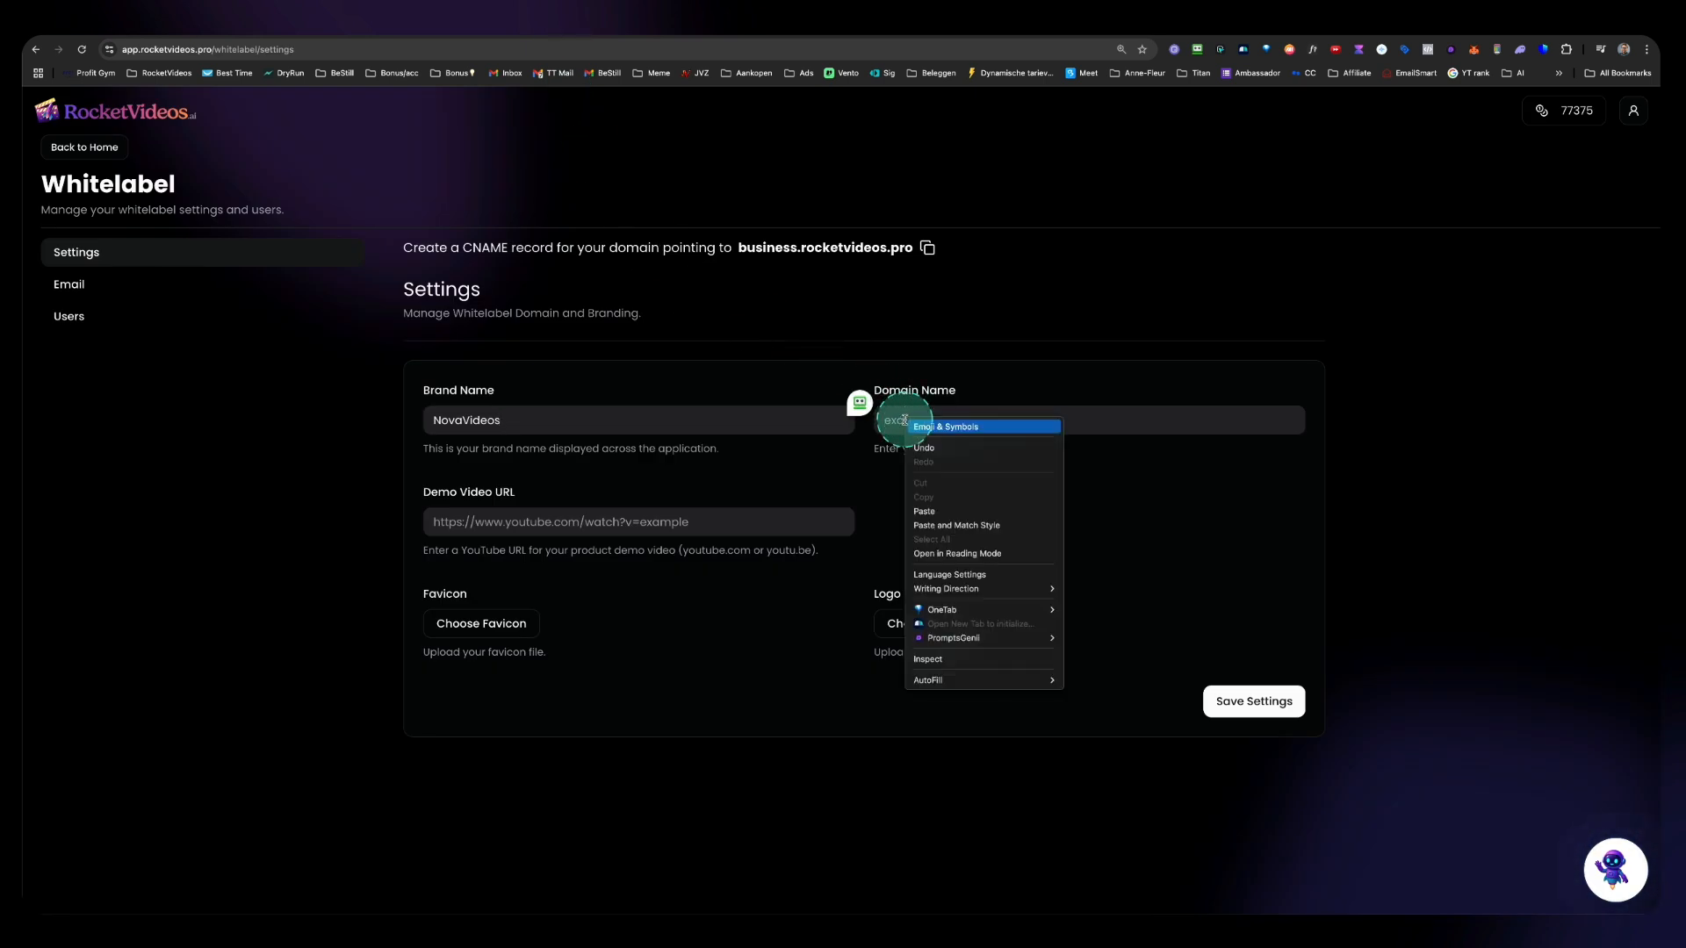
click(931, 507)
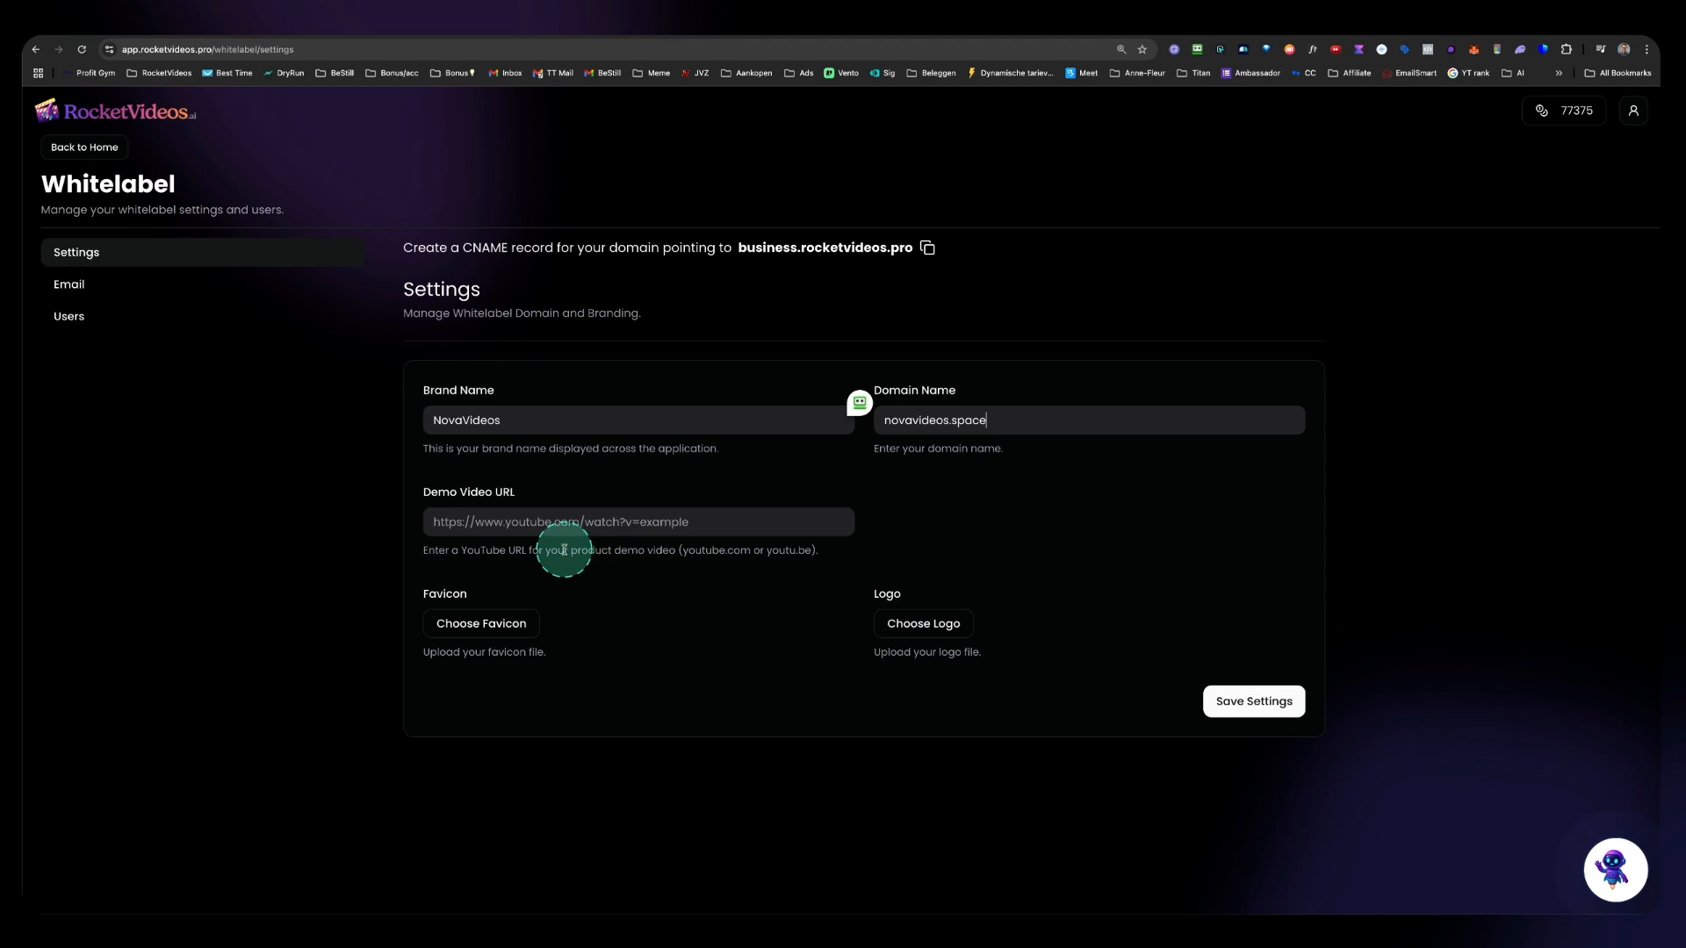
Step: Copy the YouTube walkthrough video's URL and paste it into the Demo Video URL field
click(500, 527)
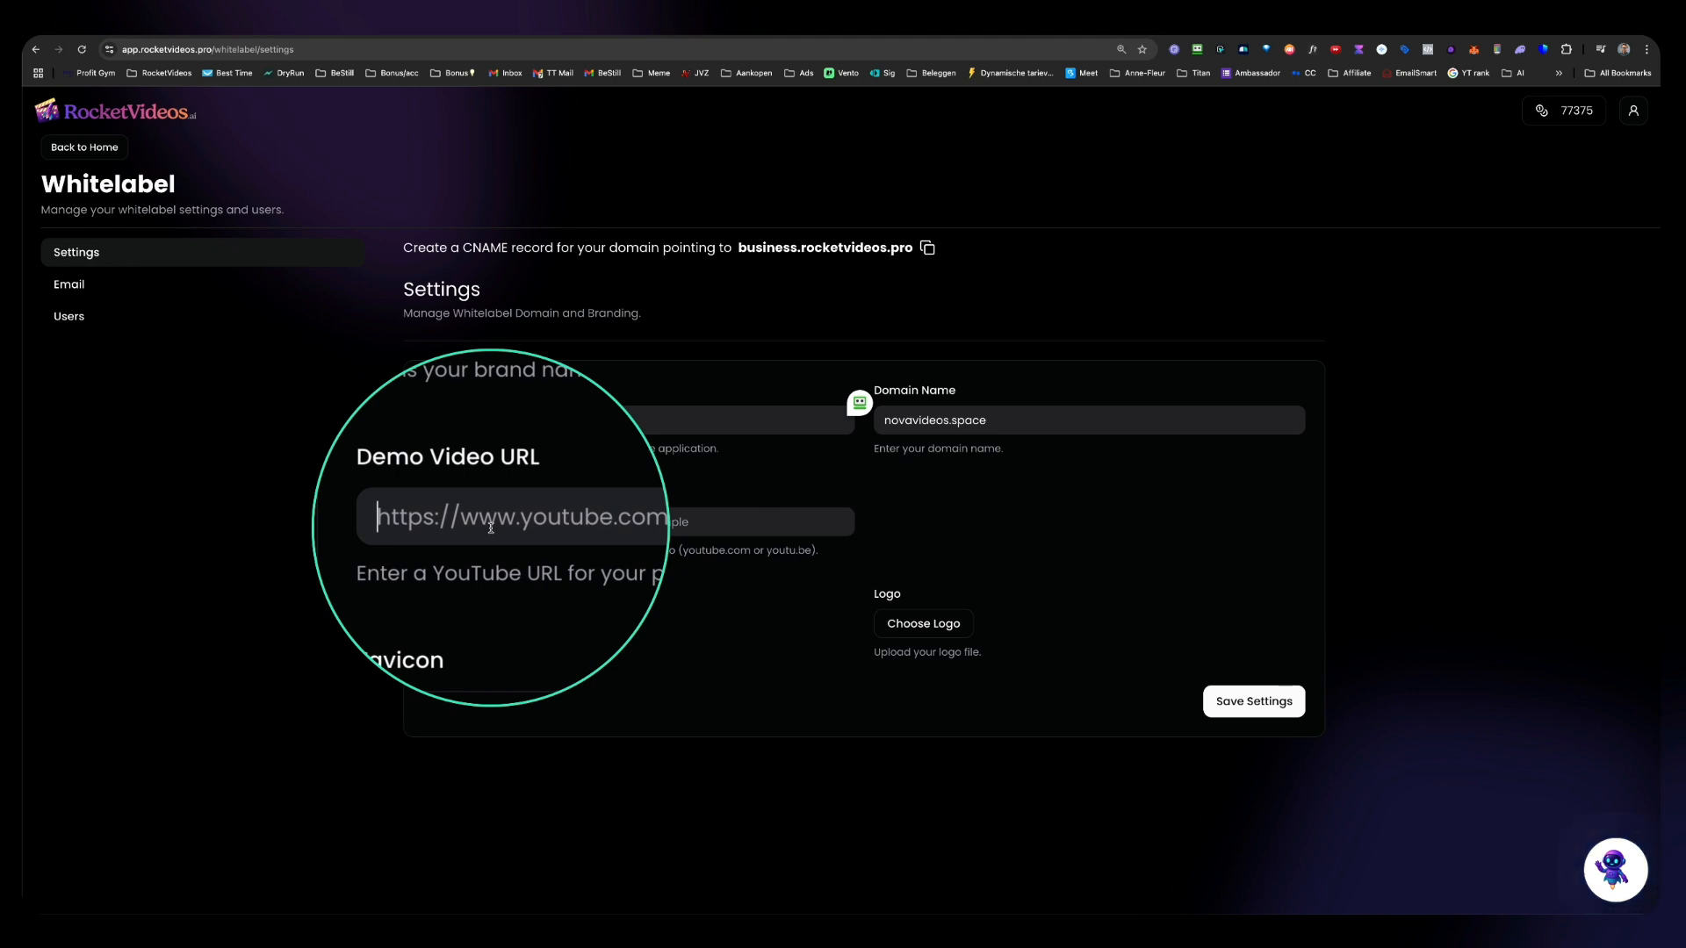
click(689, 35)
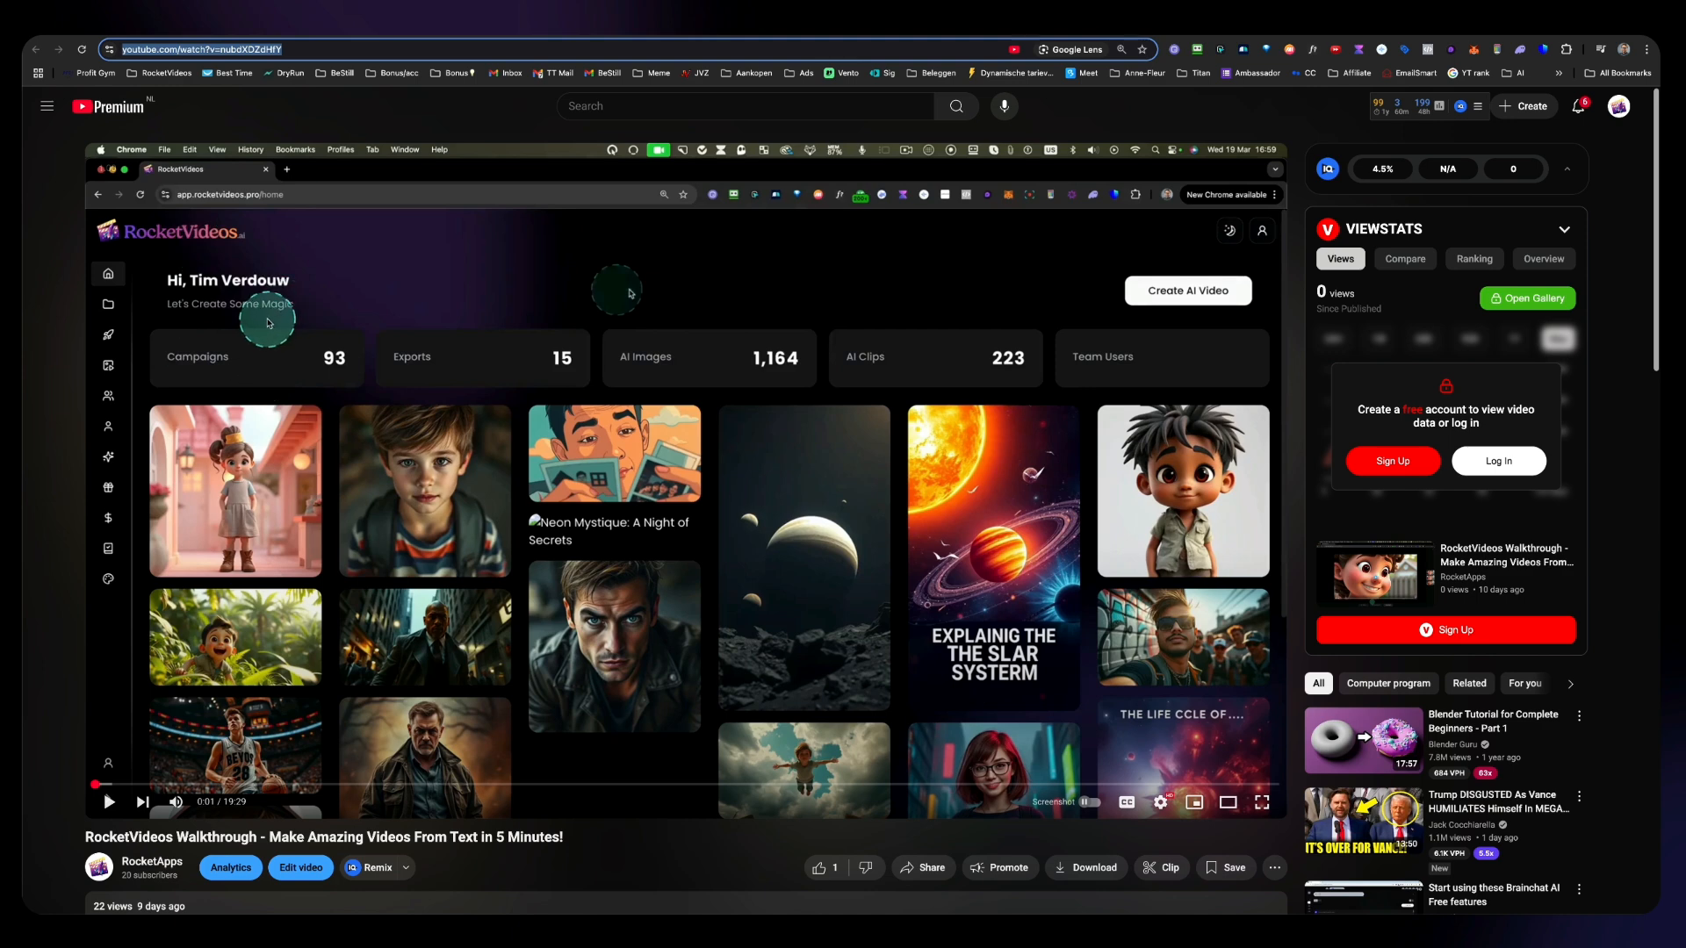
right_click(156, 49)
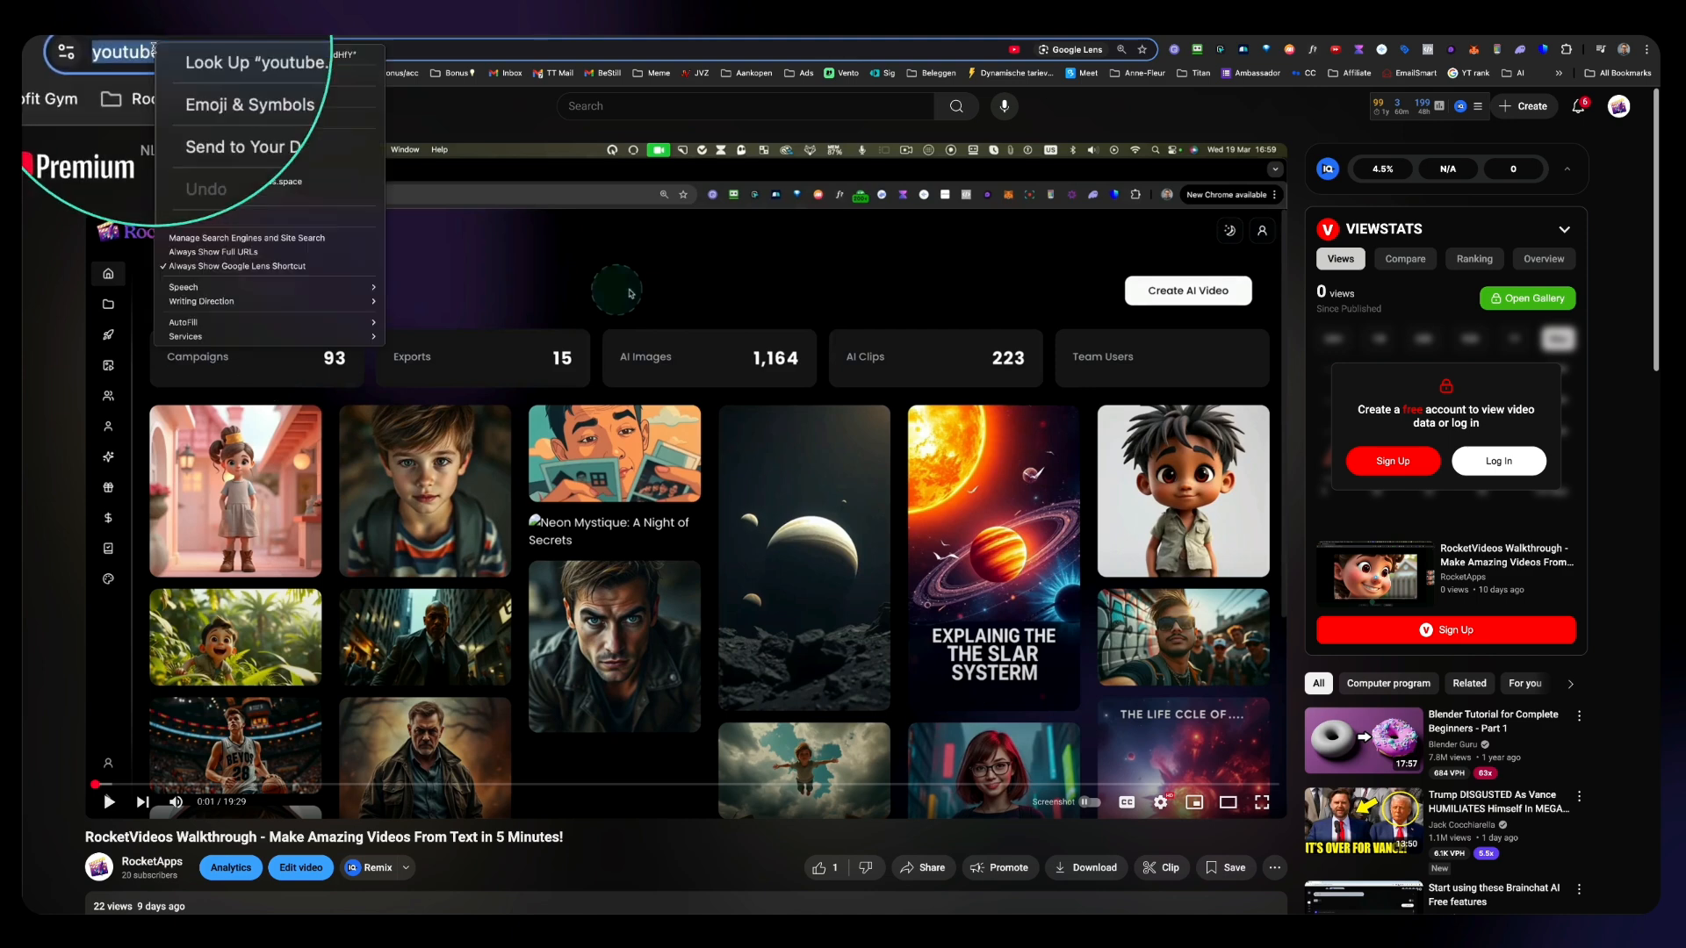
click(200, 156)
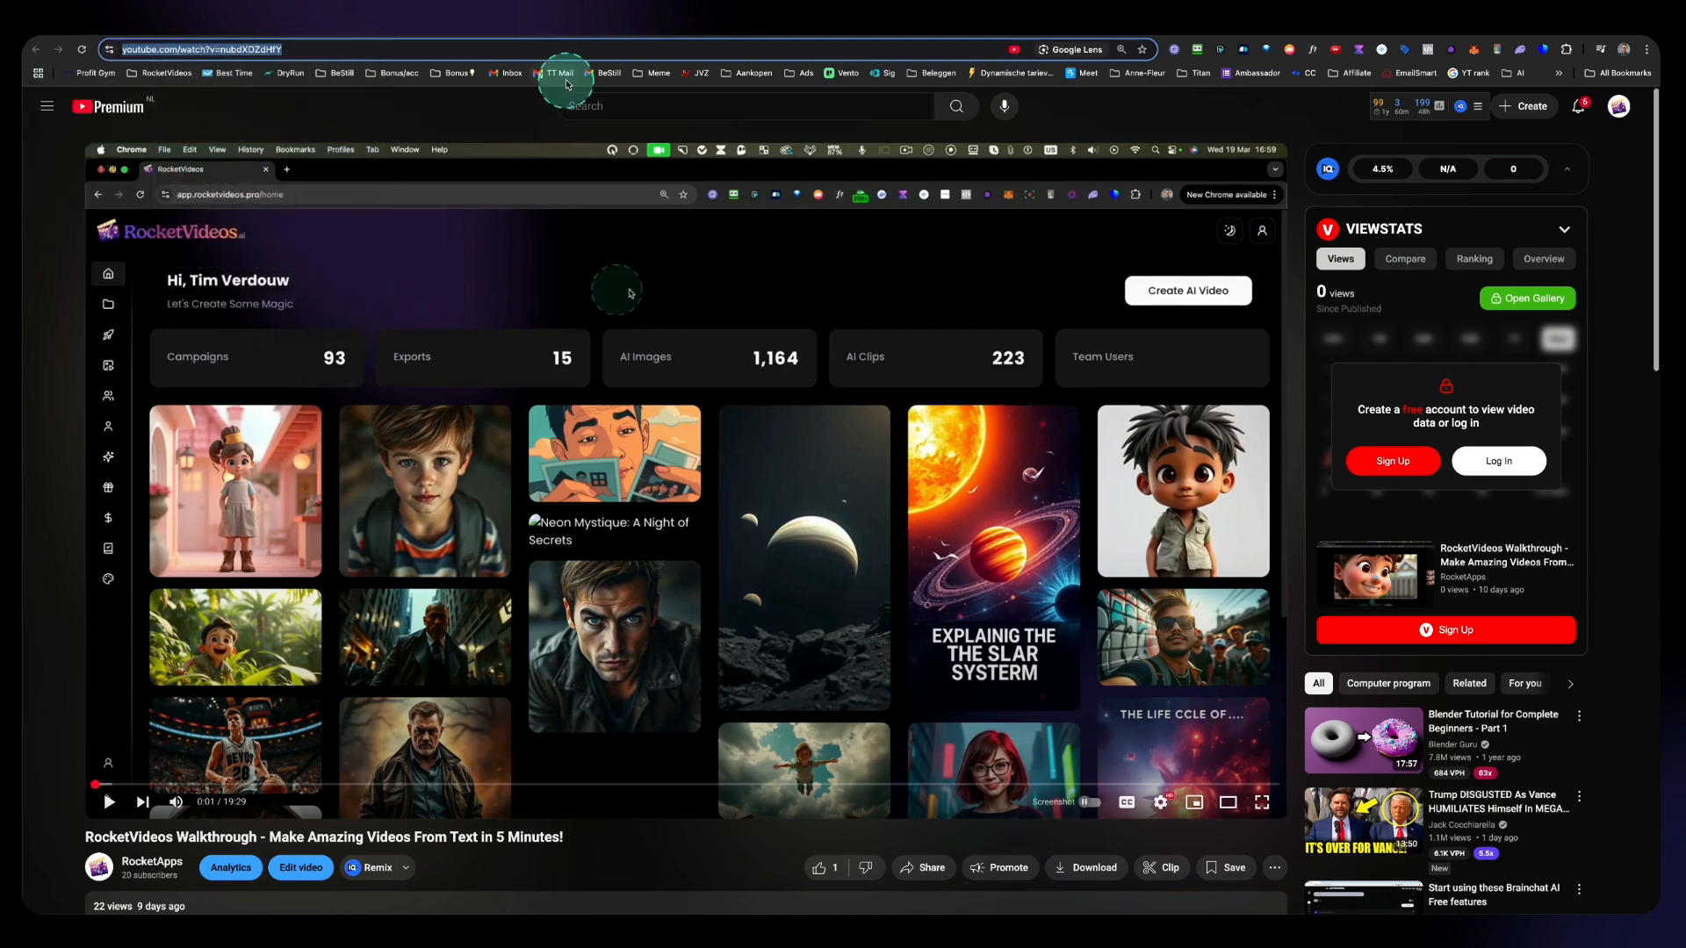
click(584, 42)
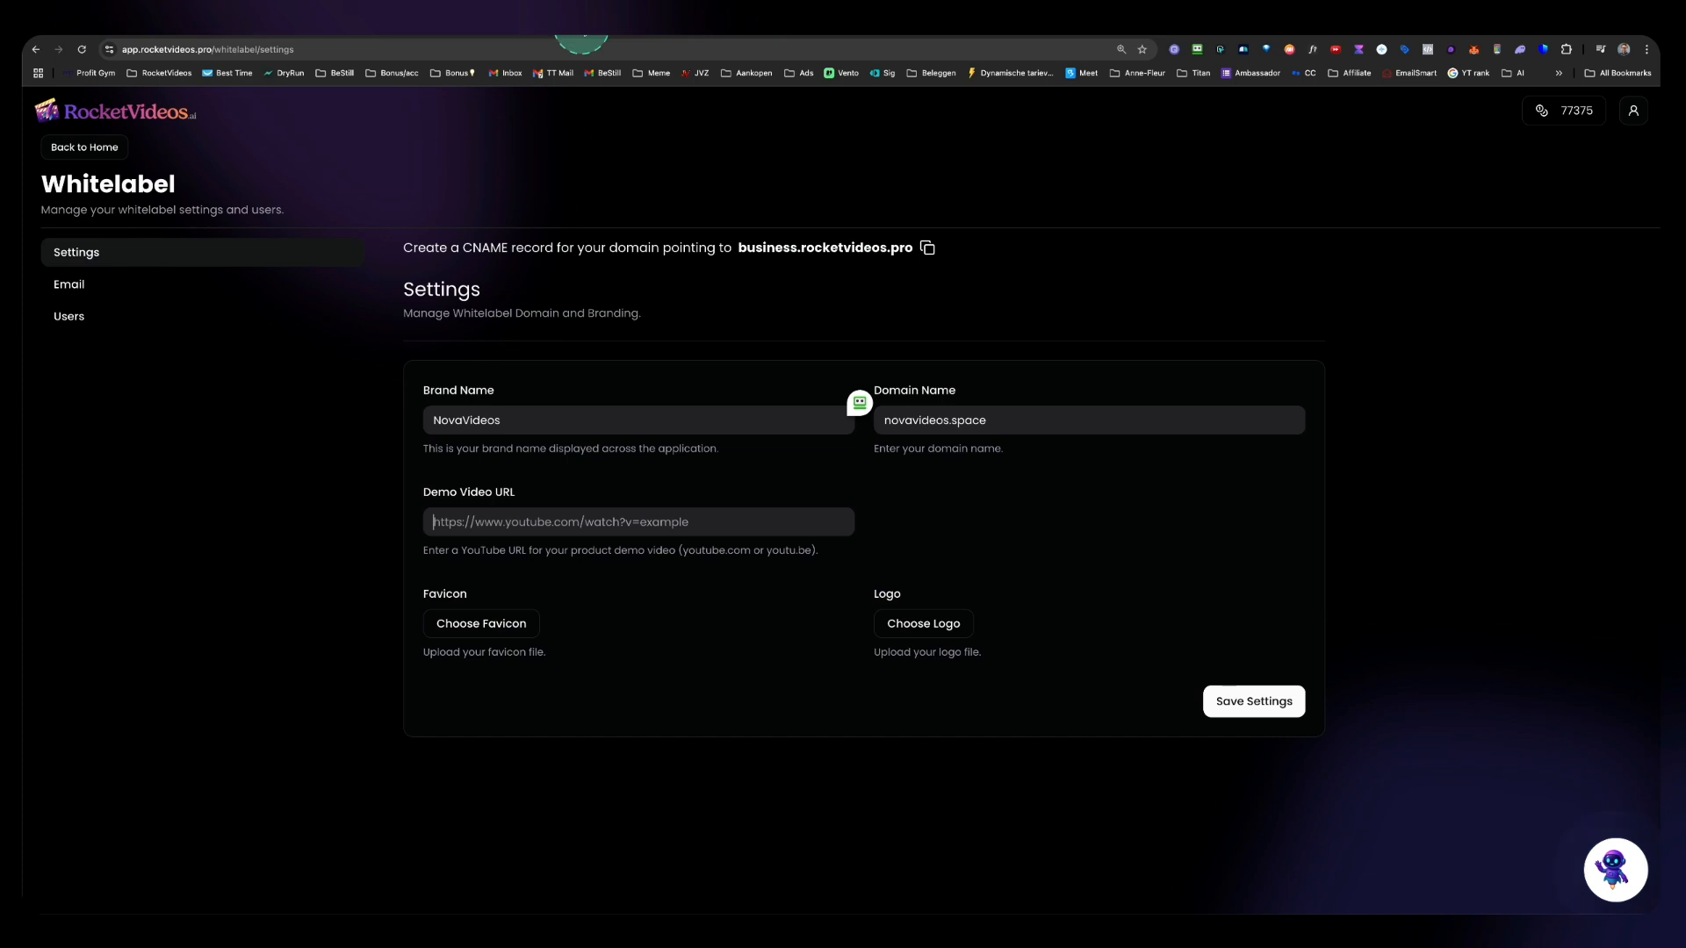
right_click(472, 524)
click(510, 620)
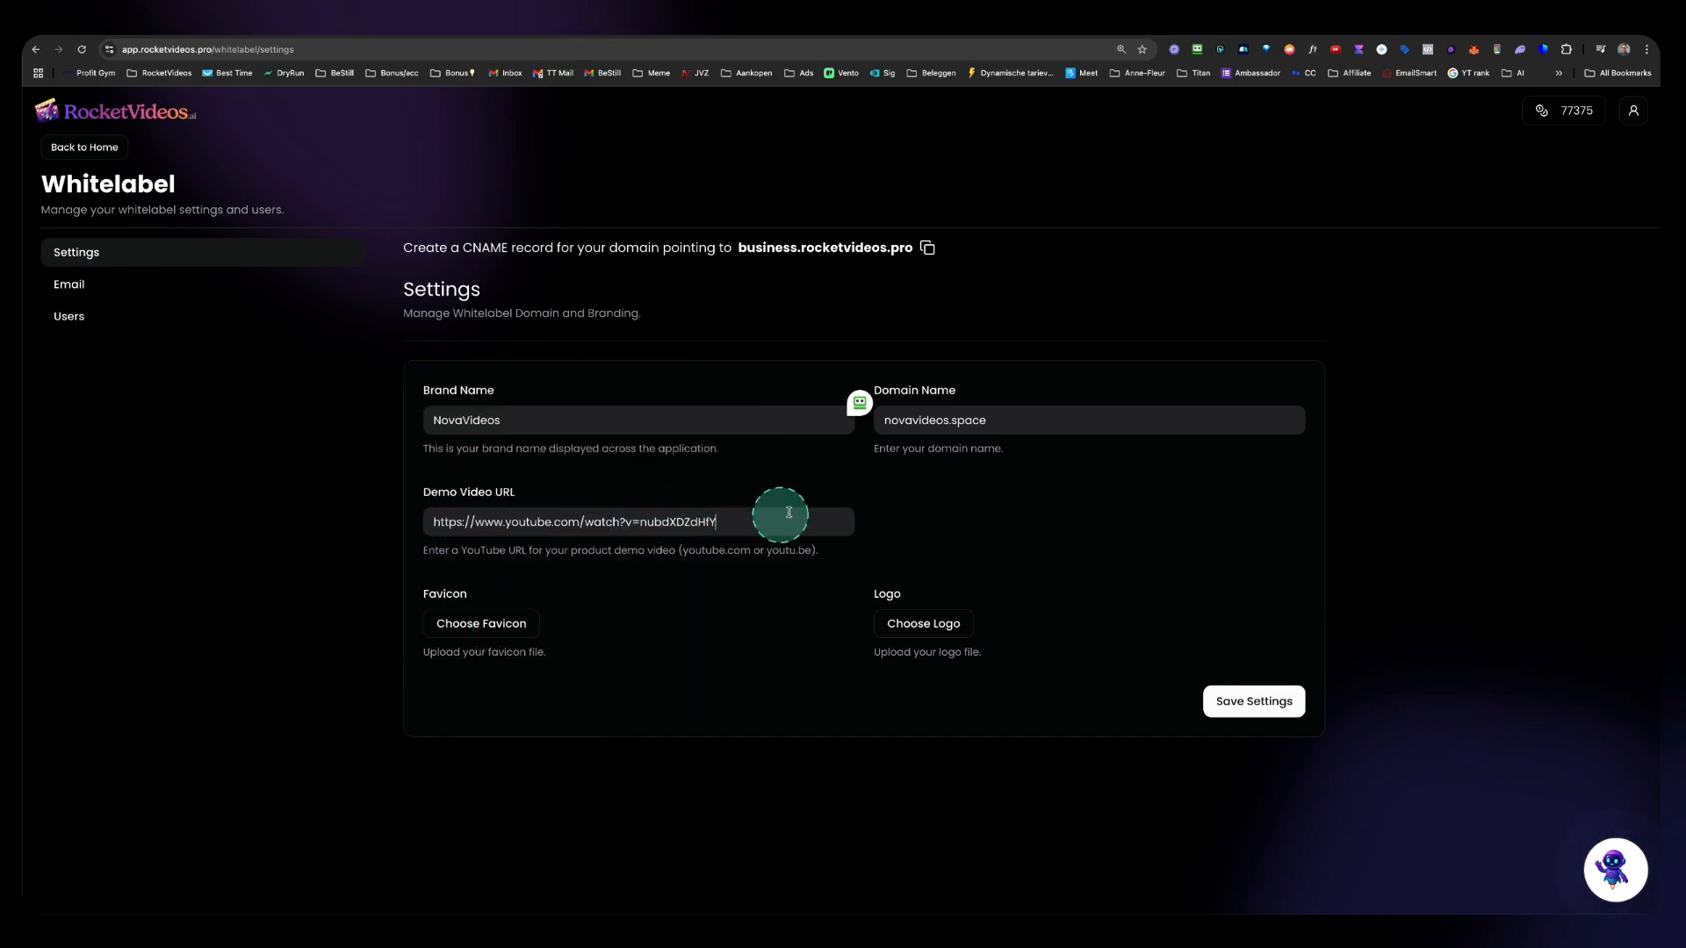
Step: Upload Nova-Videos-Logo.png from Downloads as the logo
key(super+shift+b)
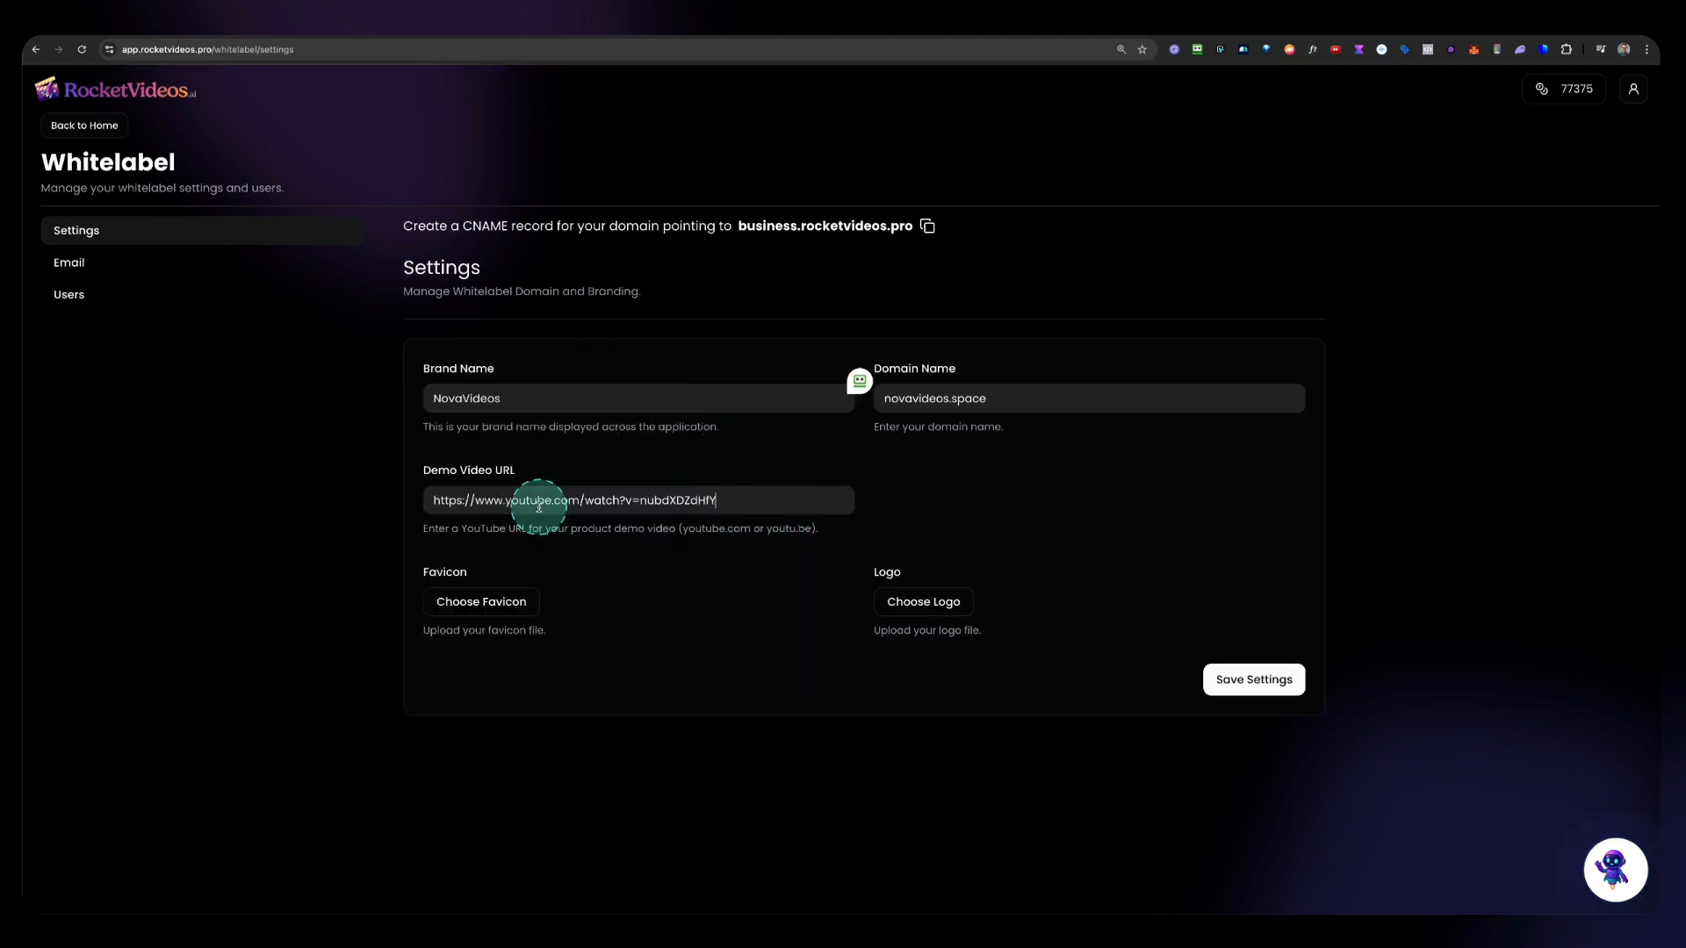
click(917, 605)
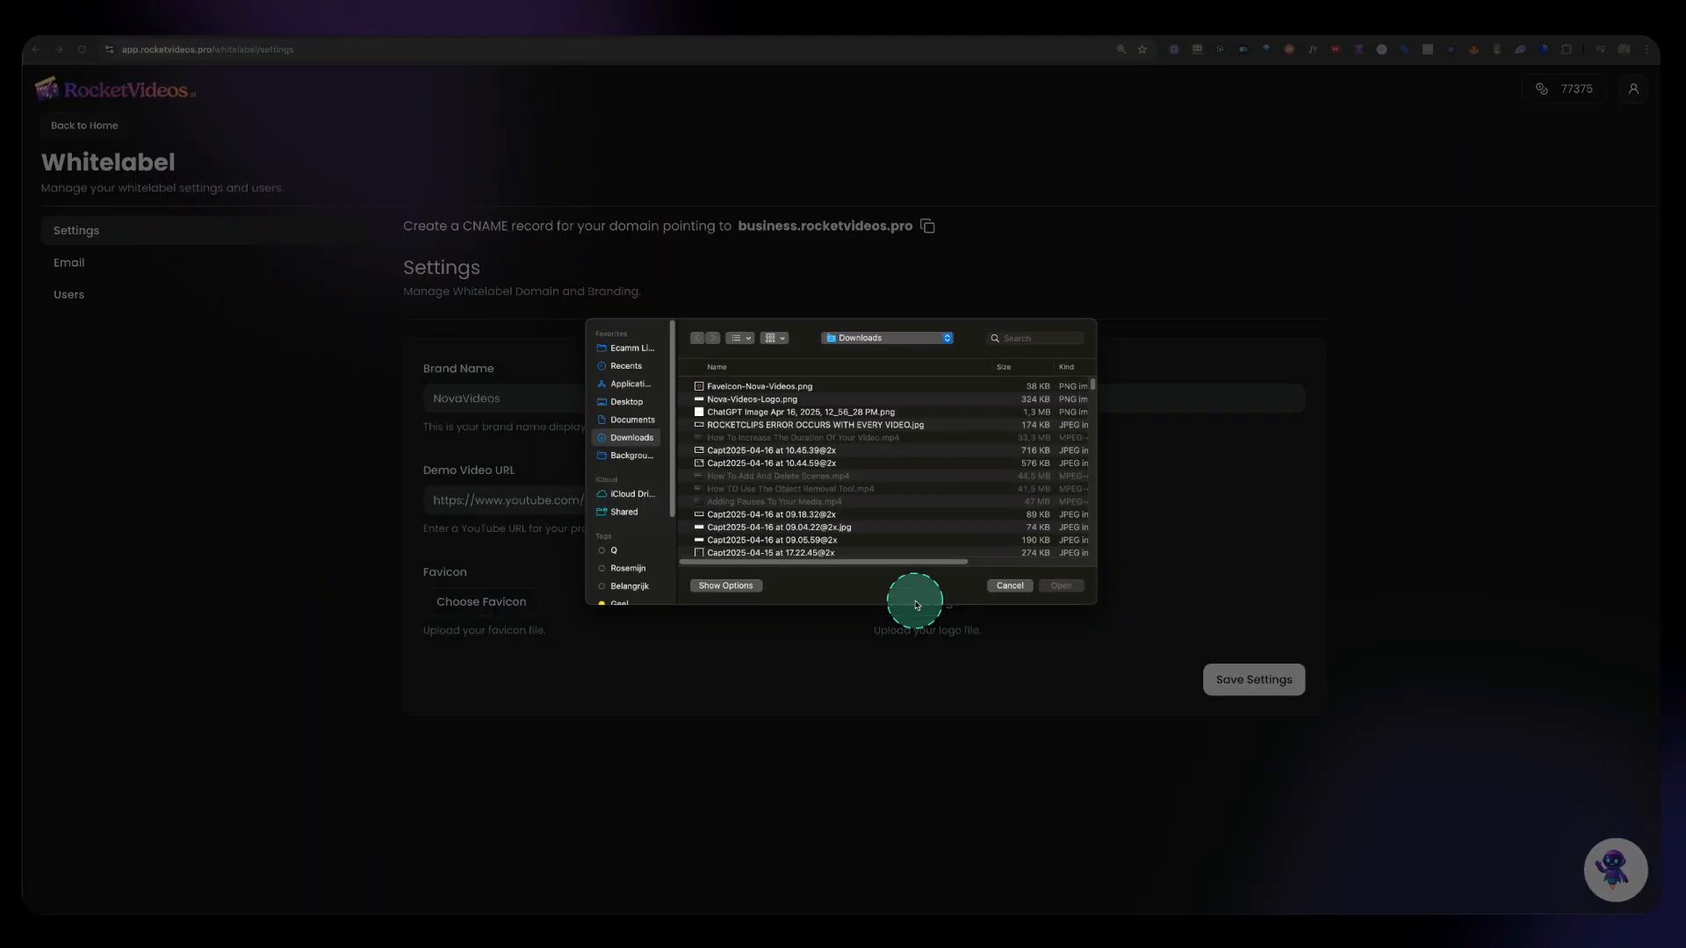
click(768, 403)
key(space)
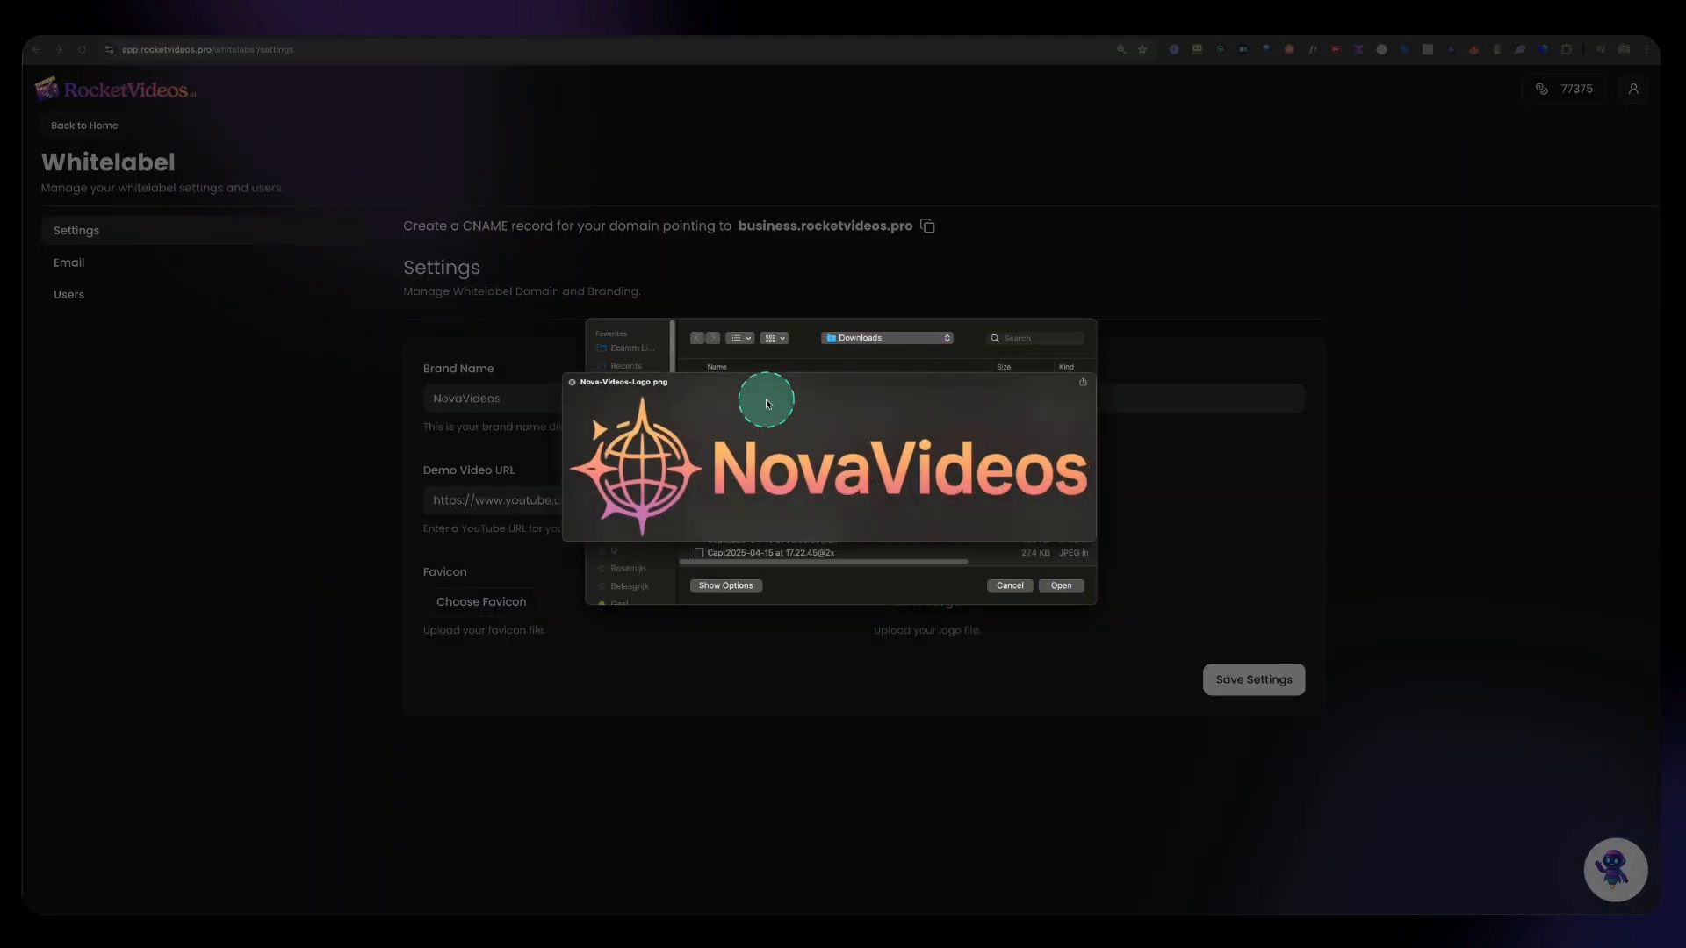
key(space)
double_click(767, 404)
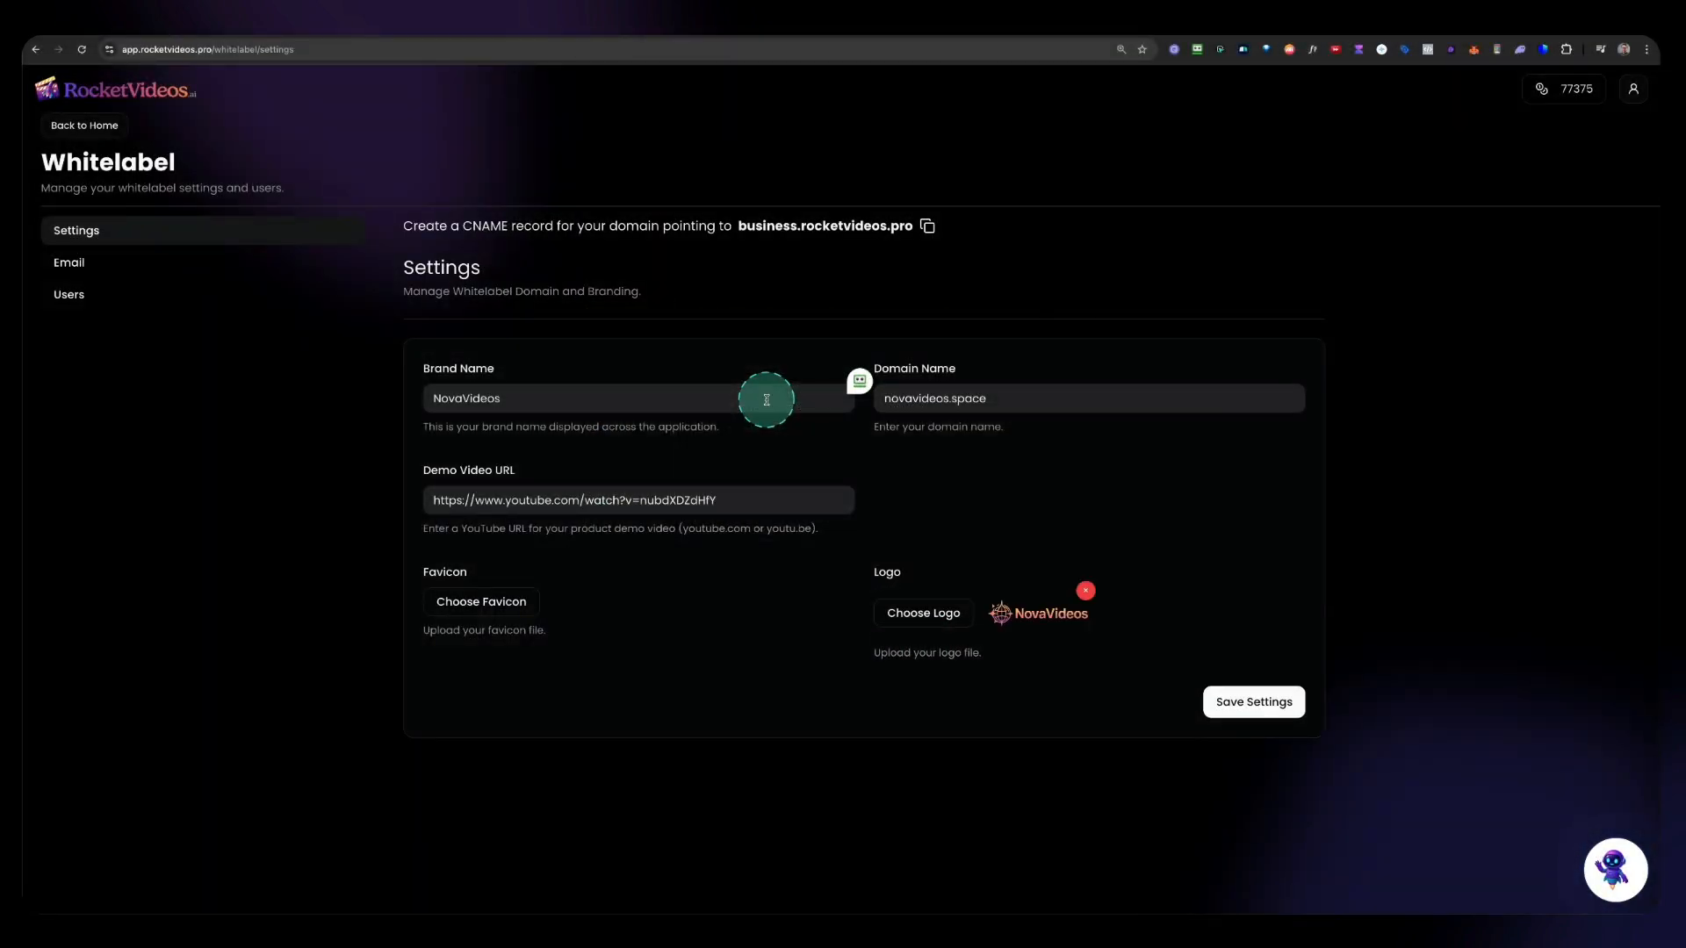
Step: Upload Favicon-Nova-Videos.png from Downloads as the favicon and save the white label settings
click(462, 597)
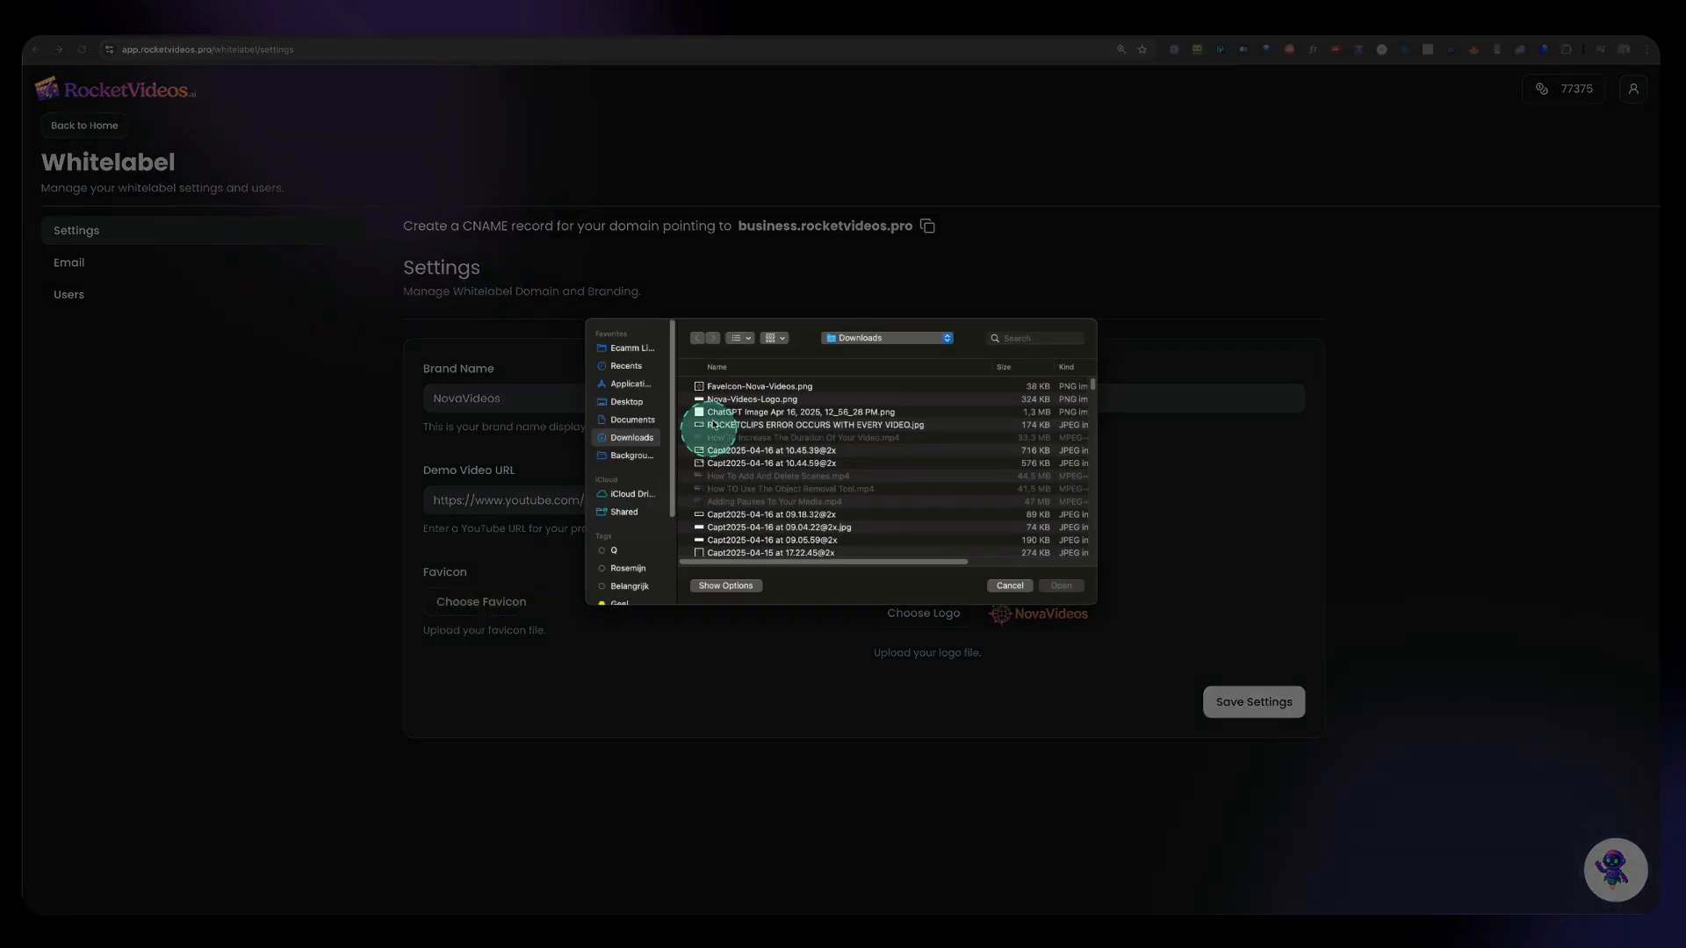
click(725, 391)
key(space)
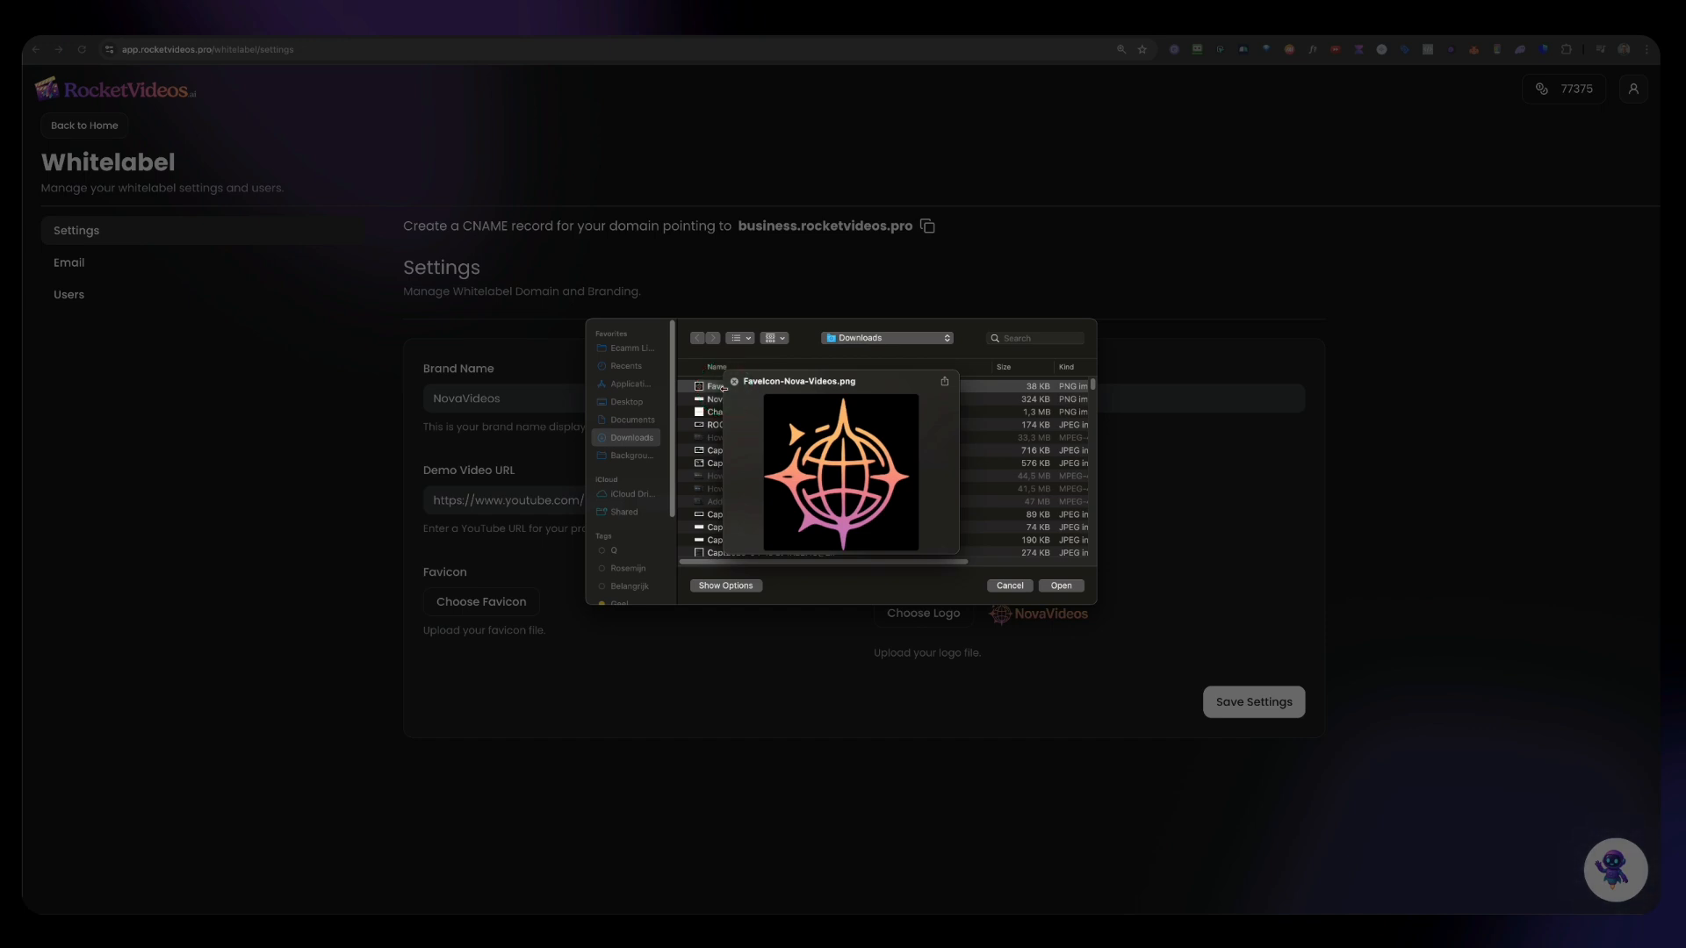
click(724, 387)
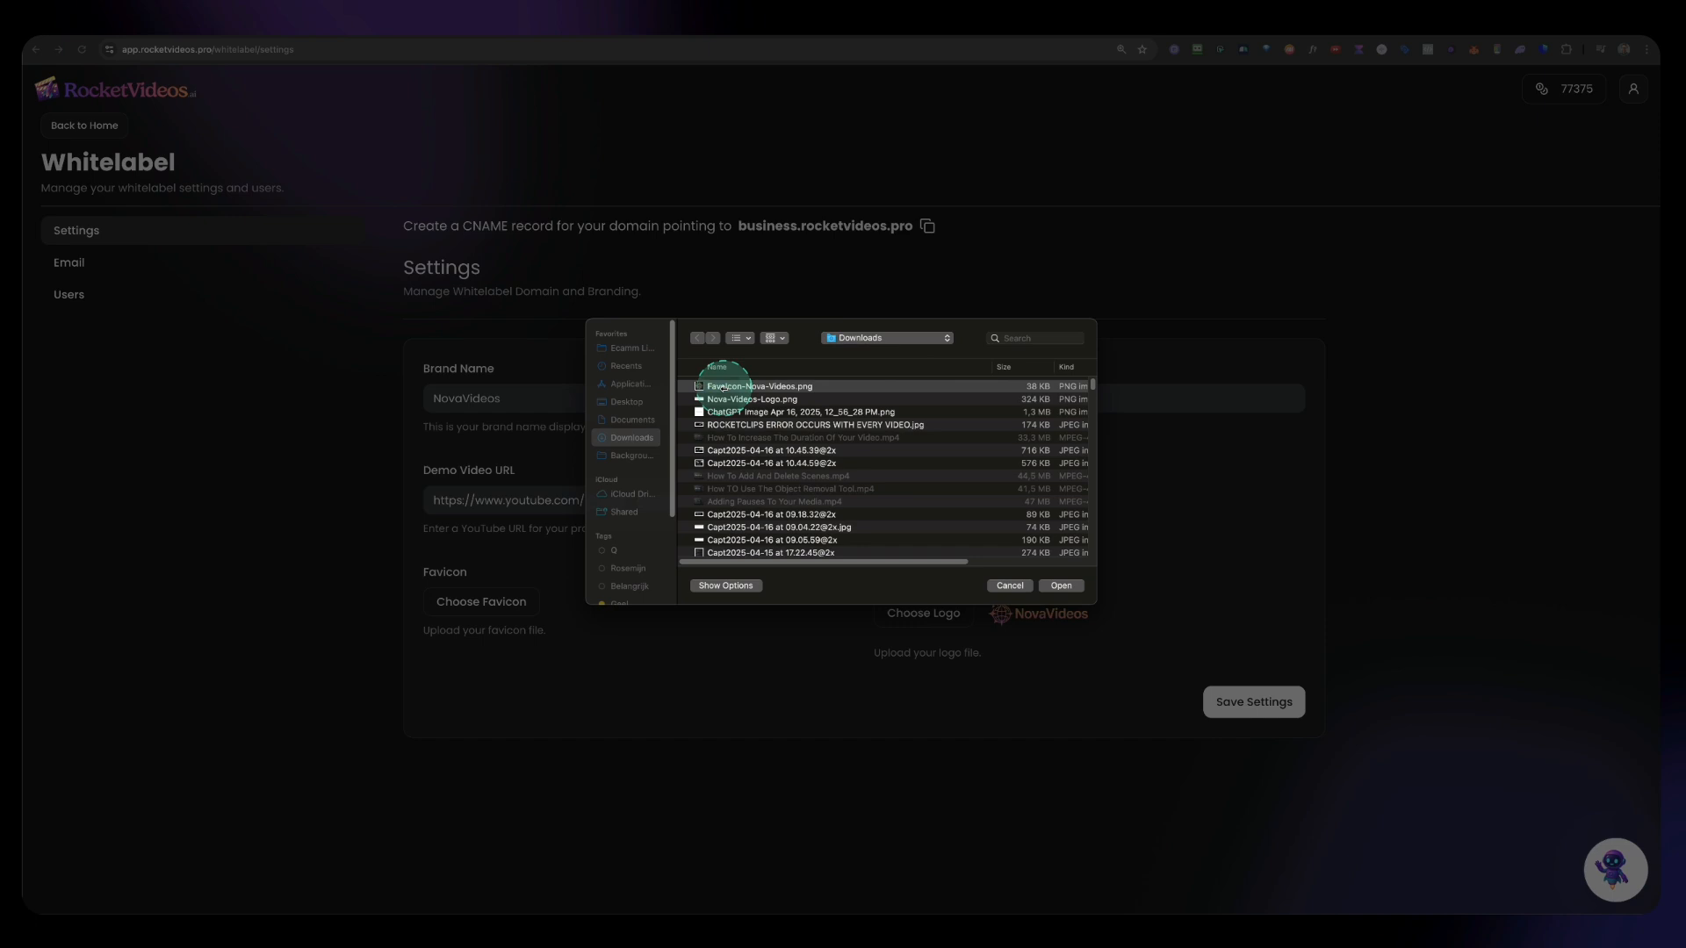
click(1060, 585)
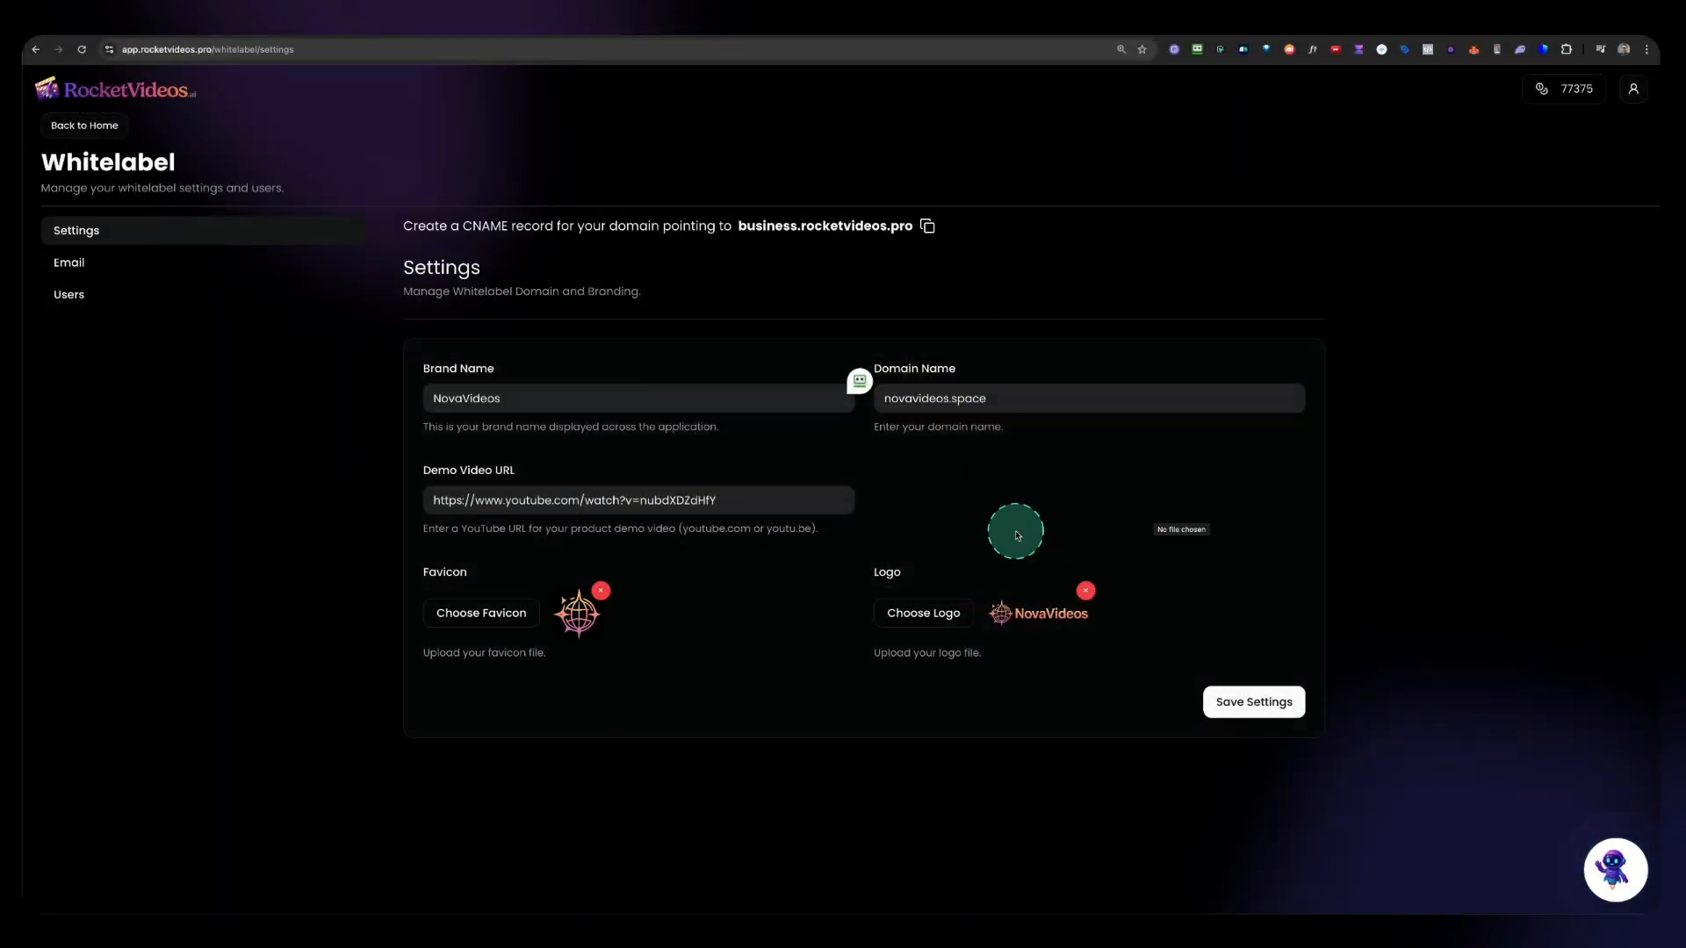
click(1232, 705)
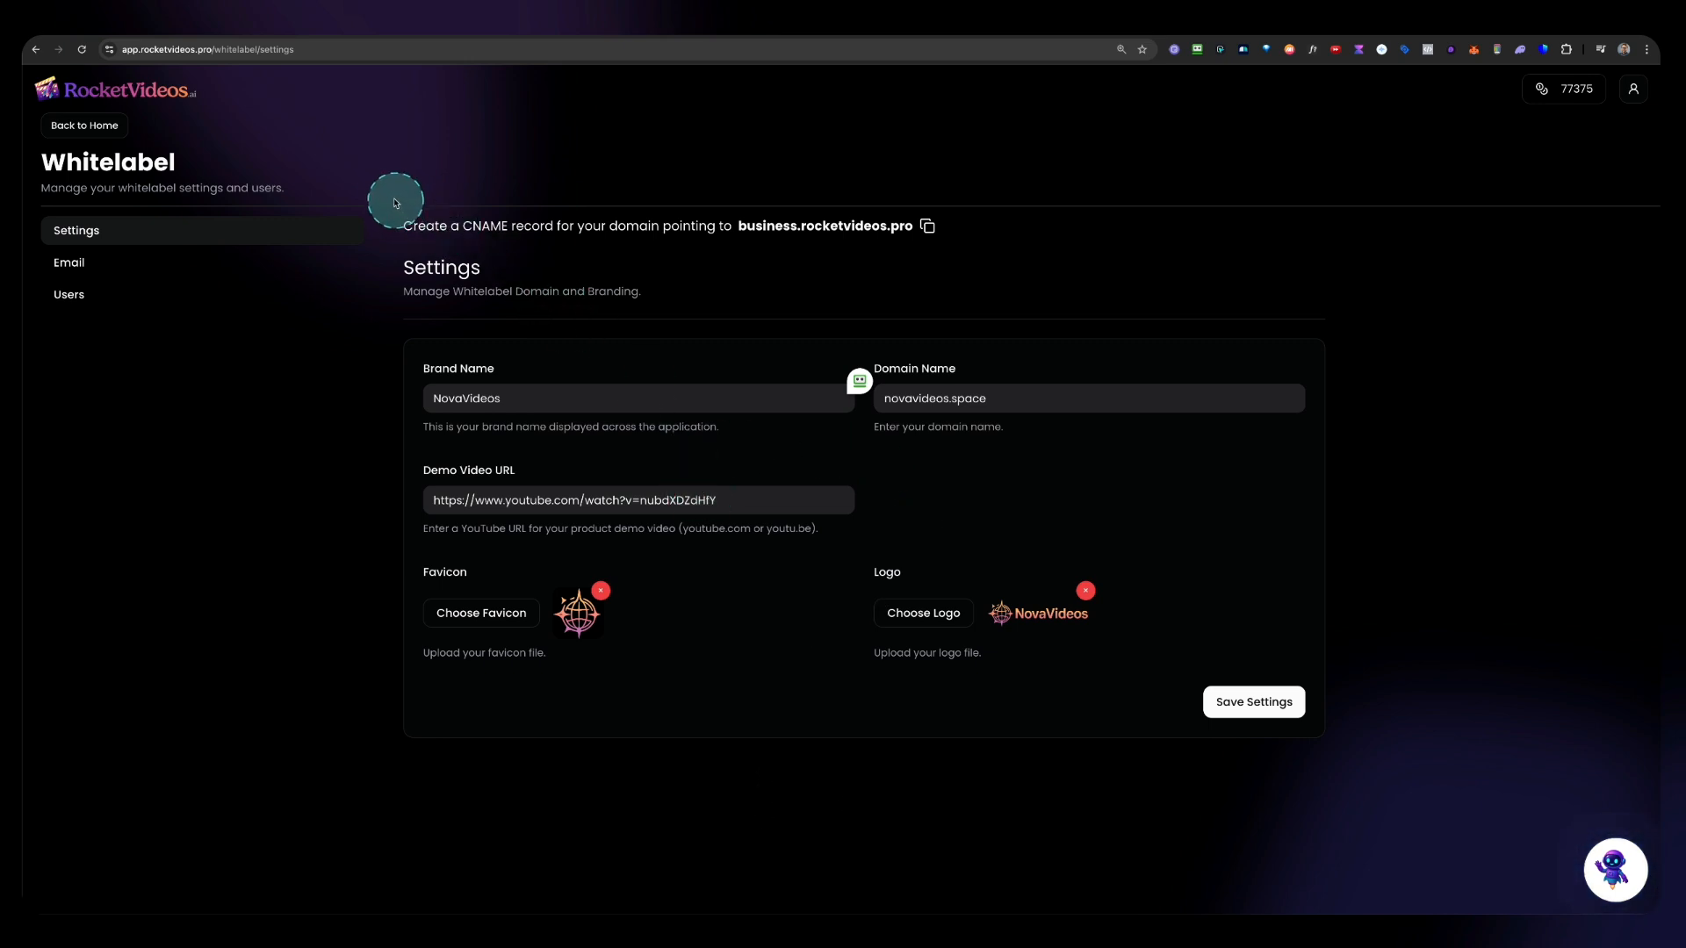
Step: Copy the CNAME target business.rocketvideos.pro and switch to the Namecheap DNS page
mouse_move(391, 195)
mouse_down()
mouse_move(661, 250)
mouse_move(968, 253)
mouse_up()
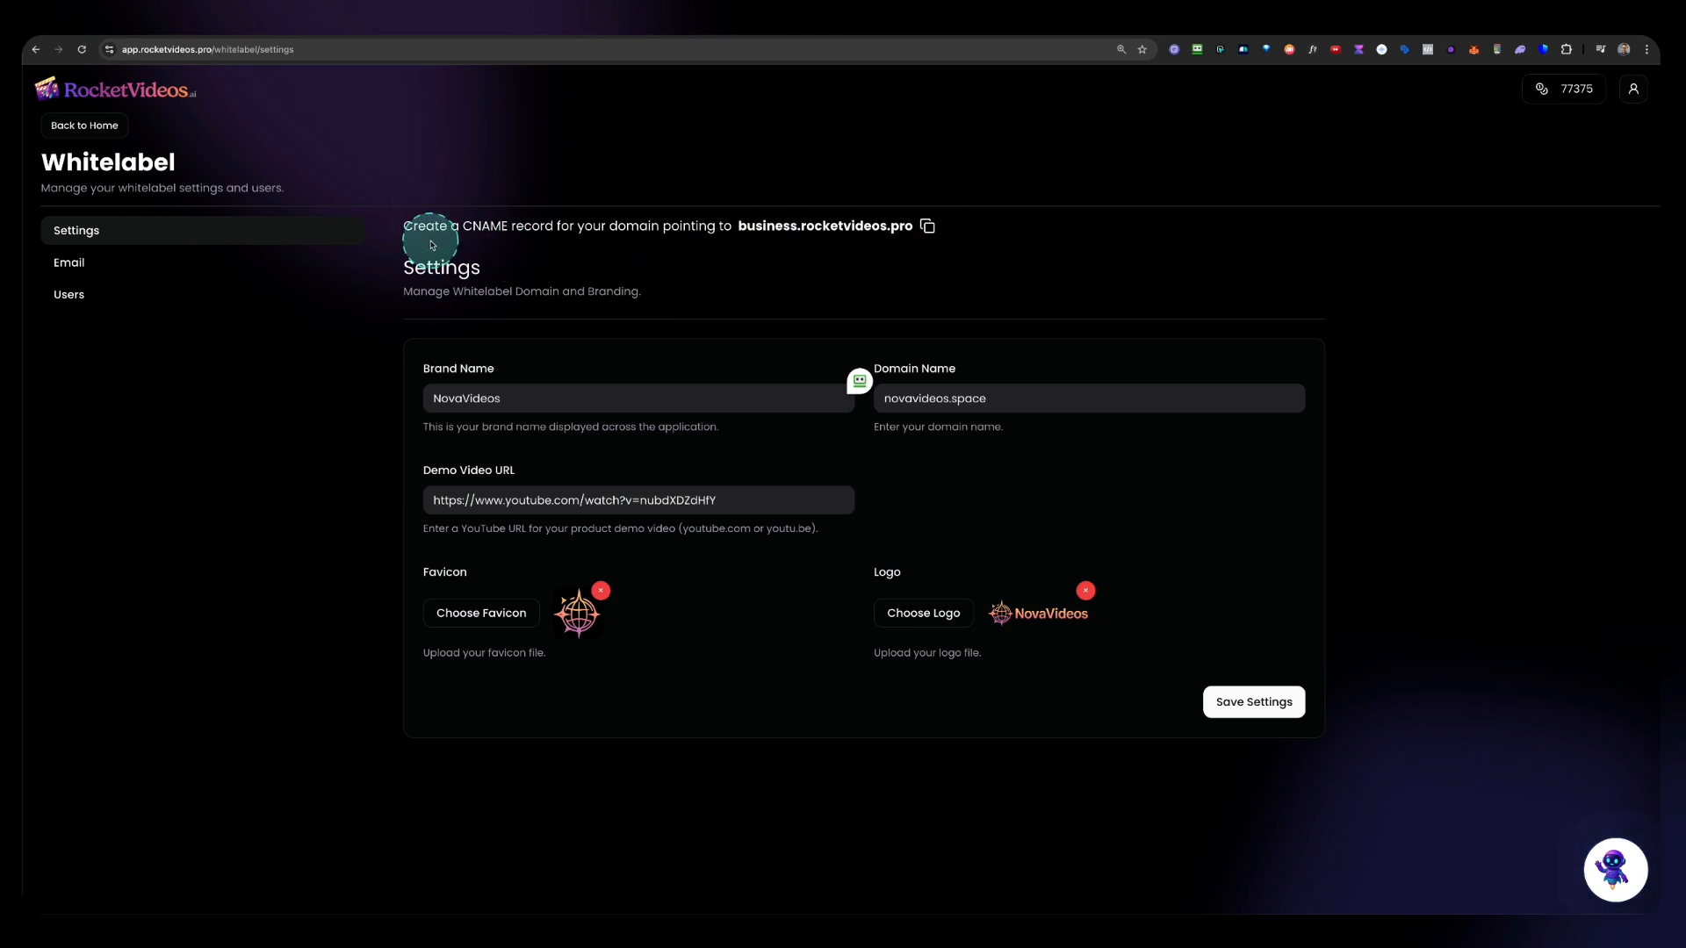
key(ctrl+alt+z)
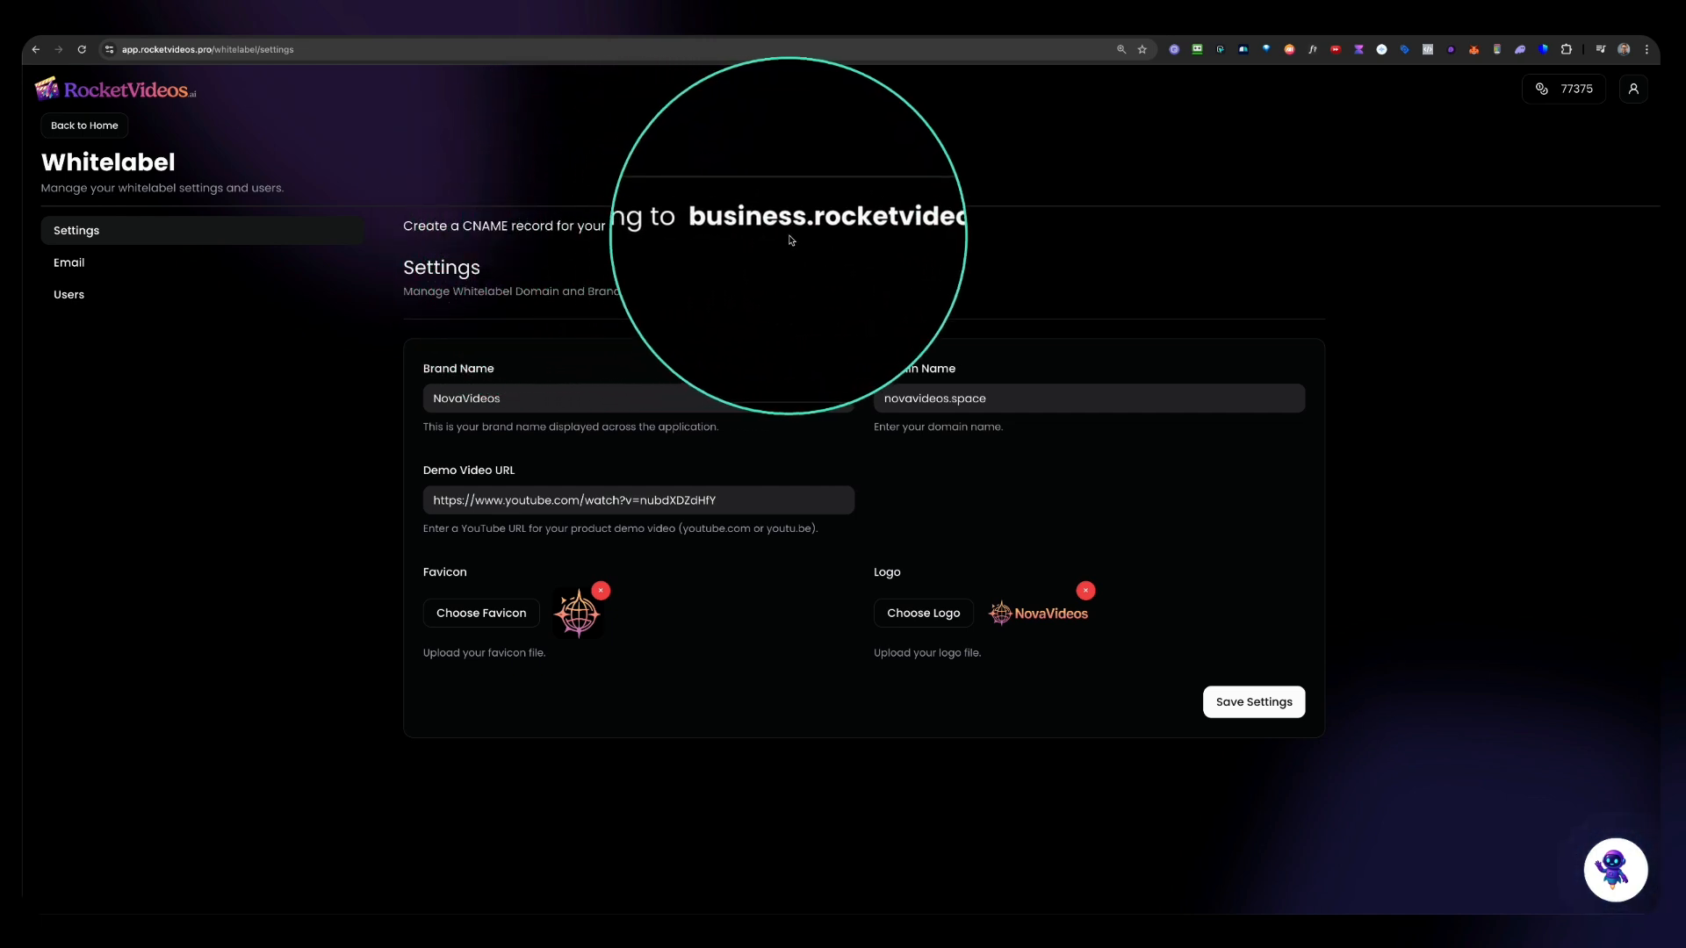
key(ctrl+alt+z)
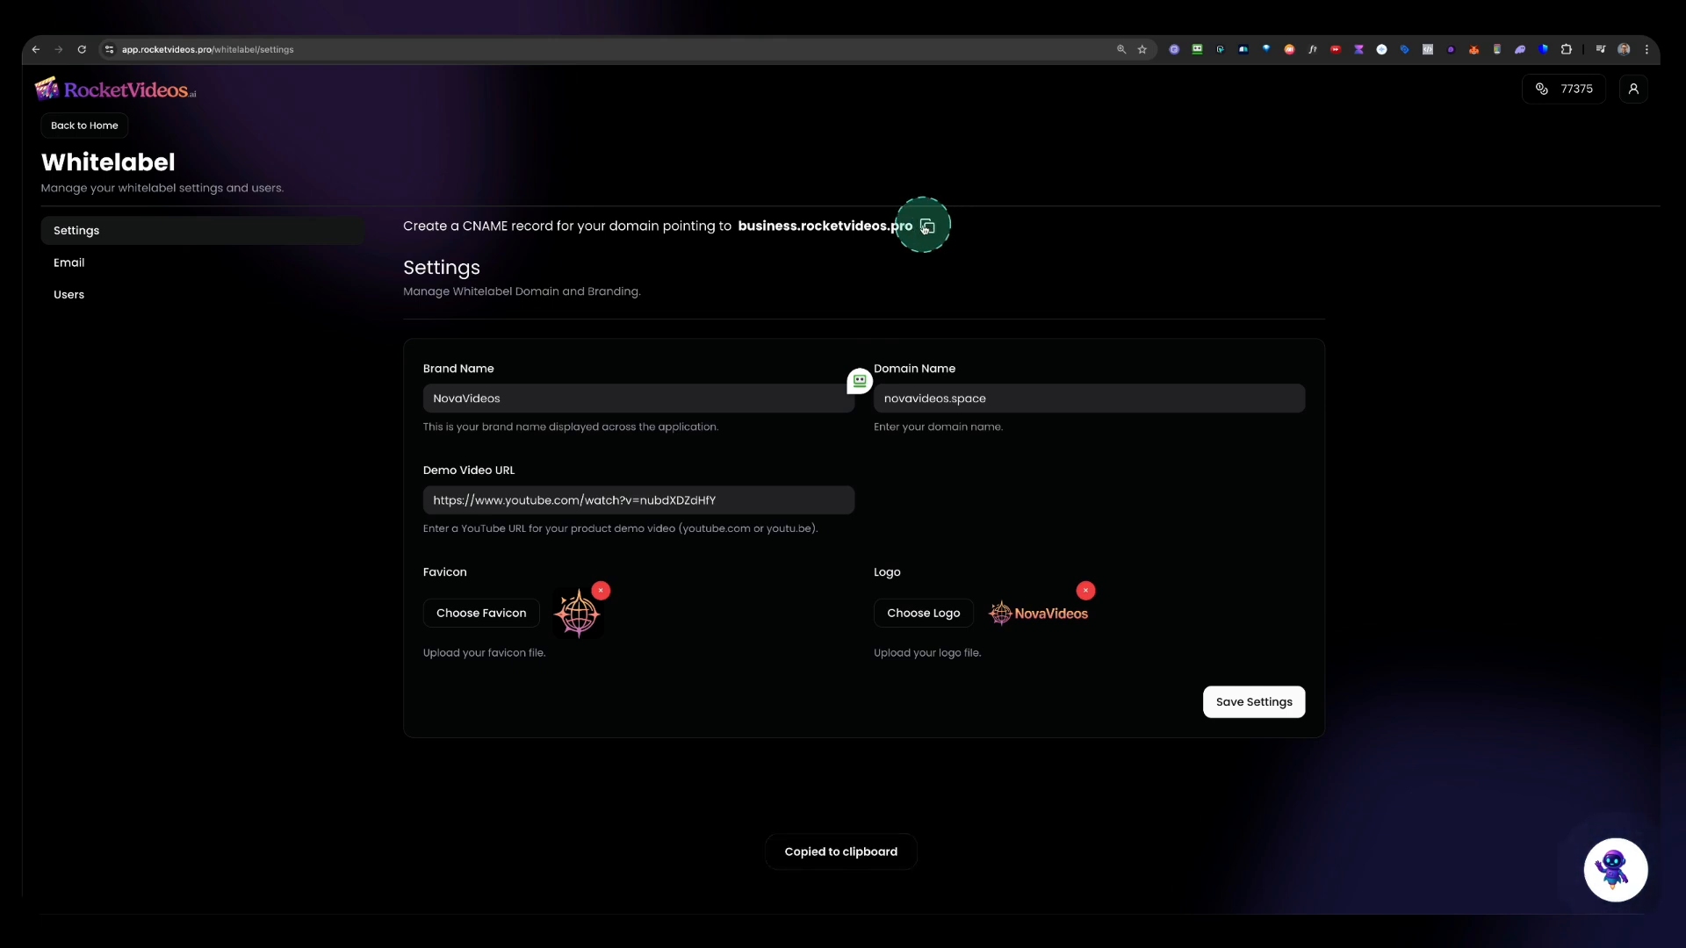
click(955, 27)
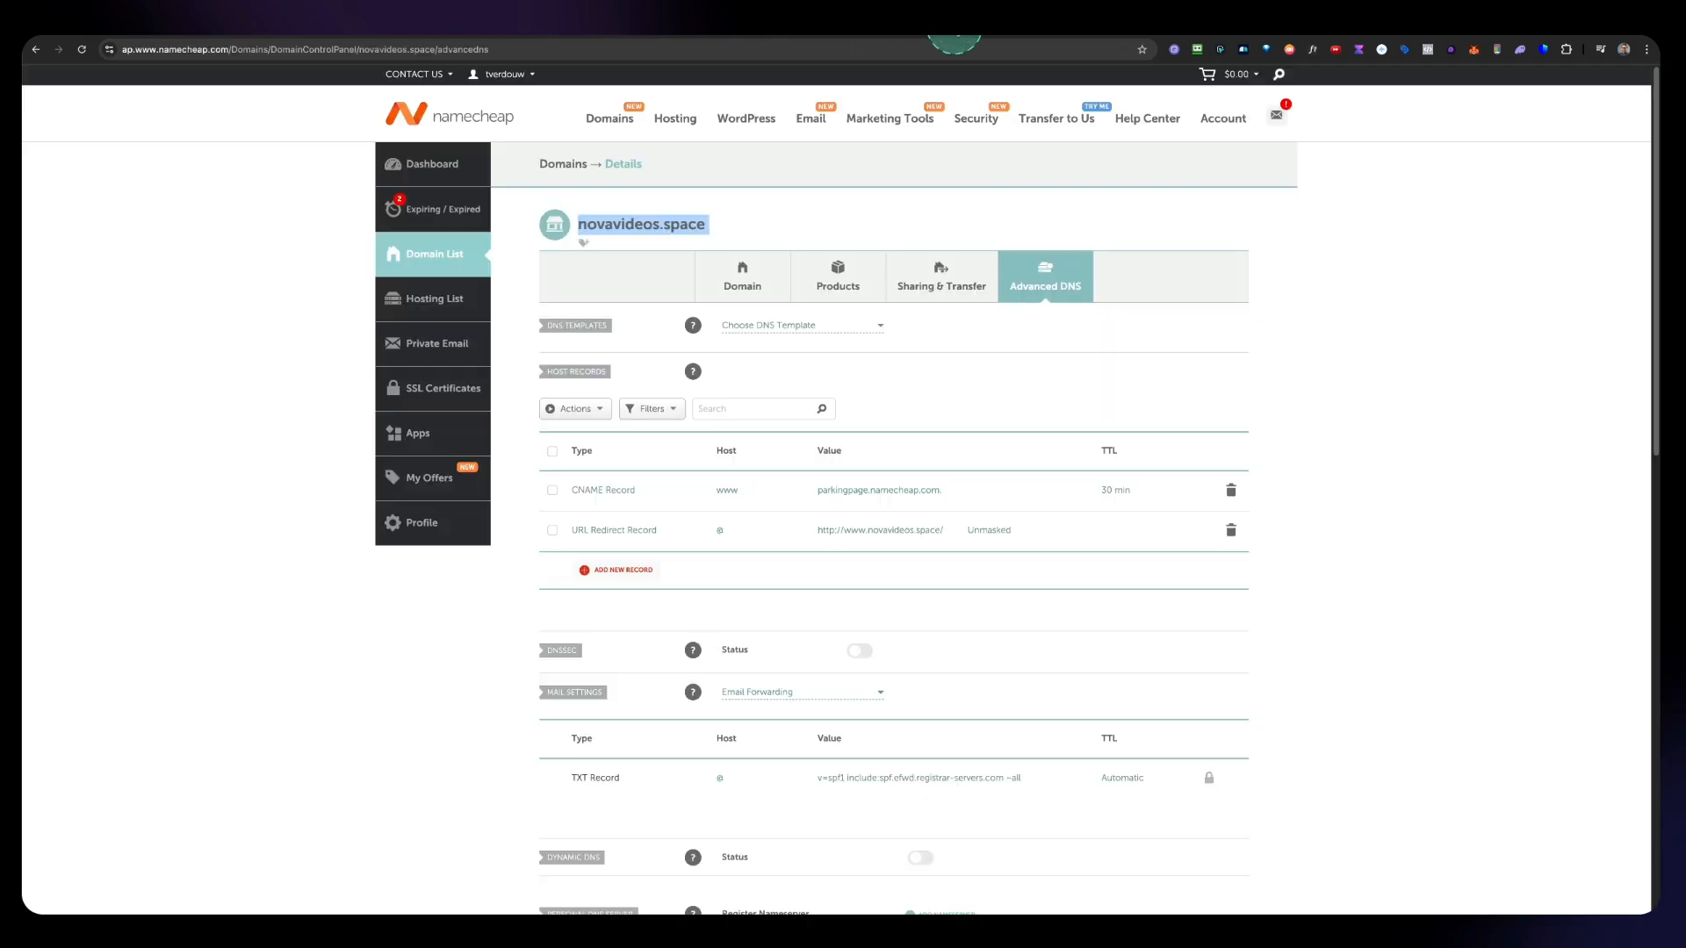
Step: Delete the existing URL Redirect and CNAME host records for novavideos.space
click(1320, 302)
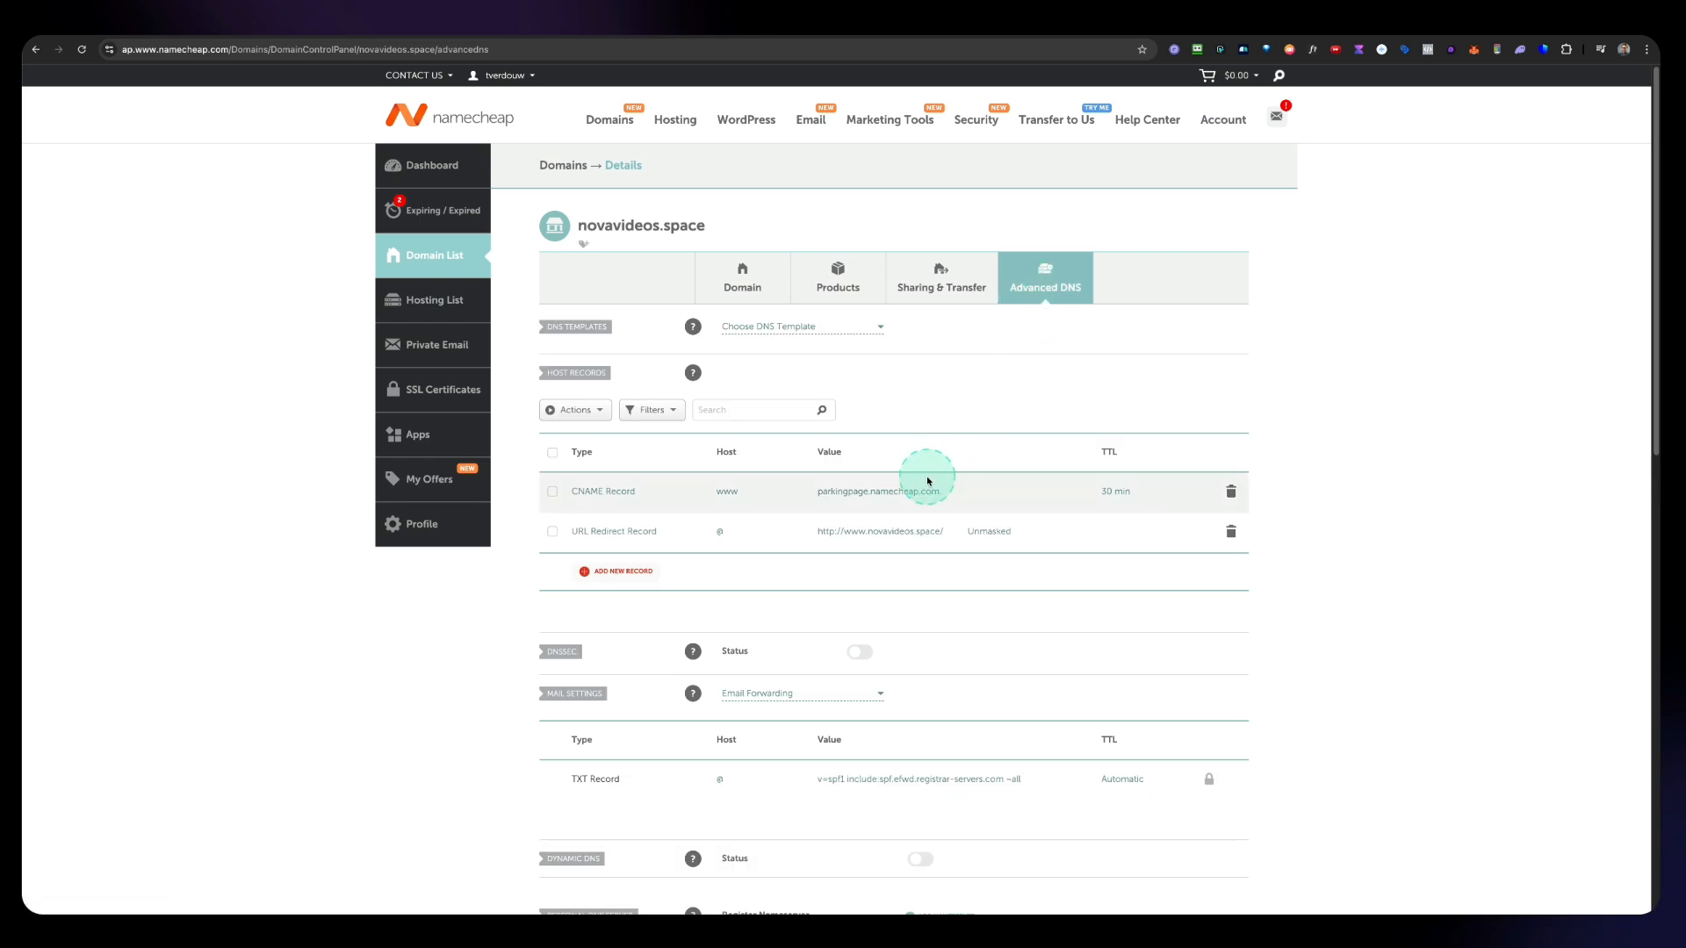
scroll(924, 478, down, 1)
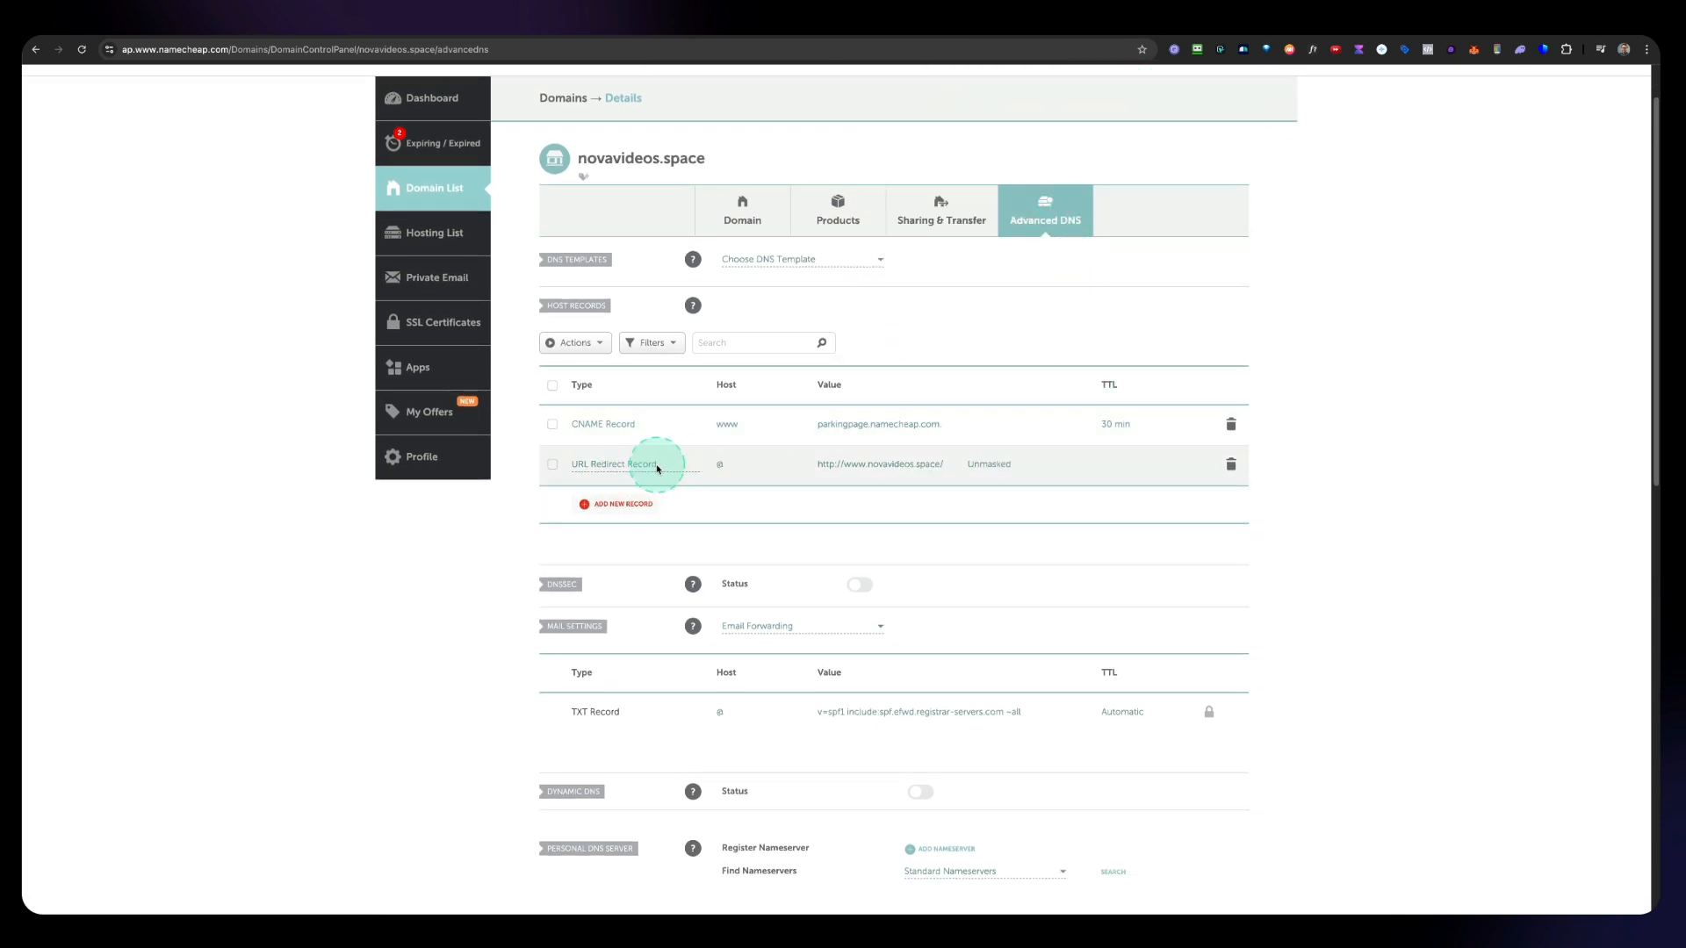
click(1231, 468)
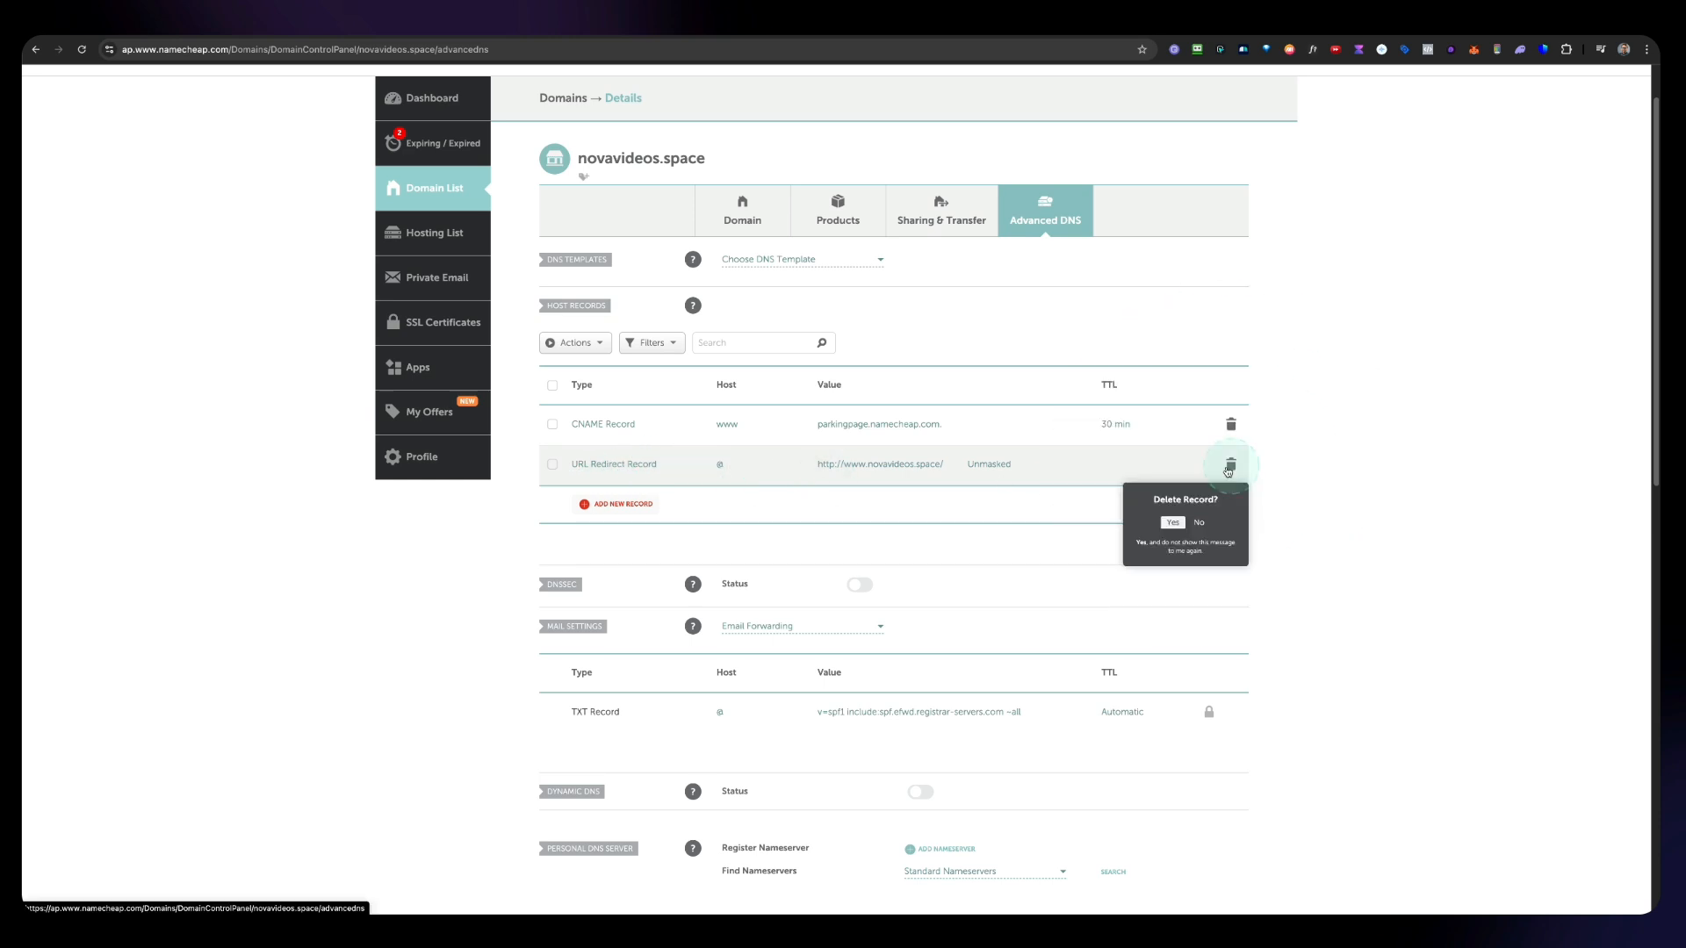
click(1170, 524)
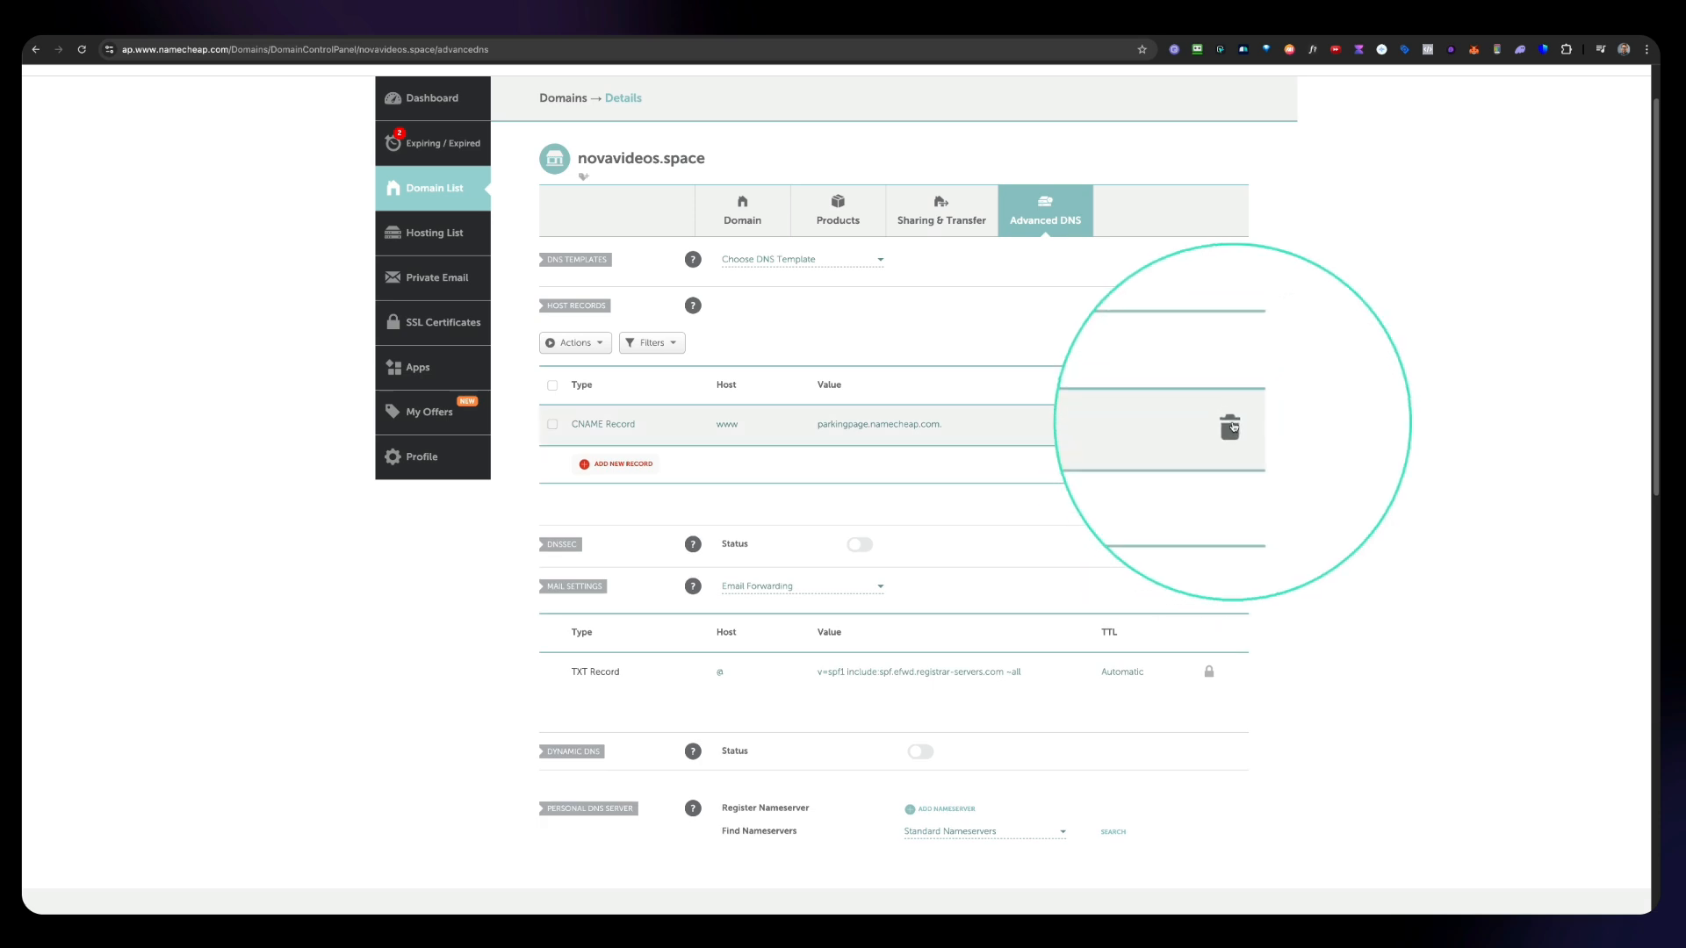
click(1231, 425)
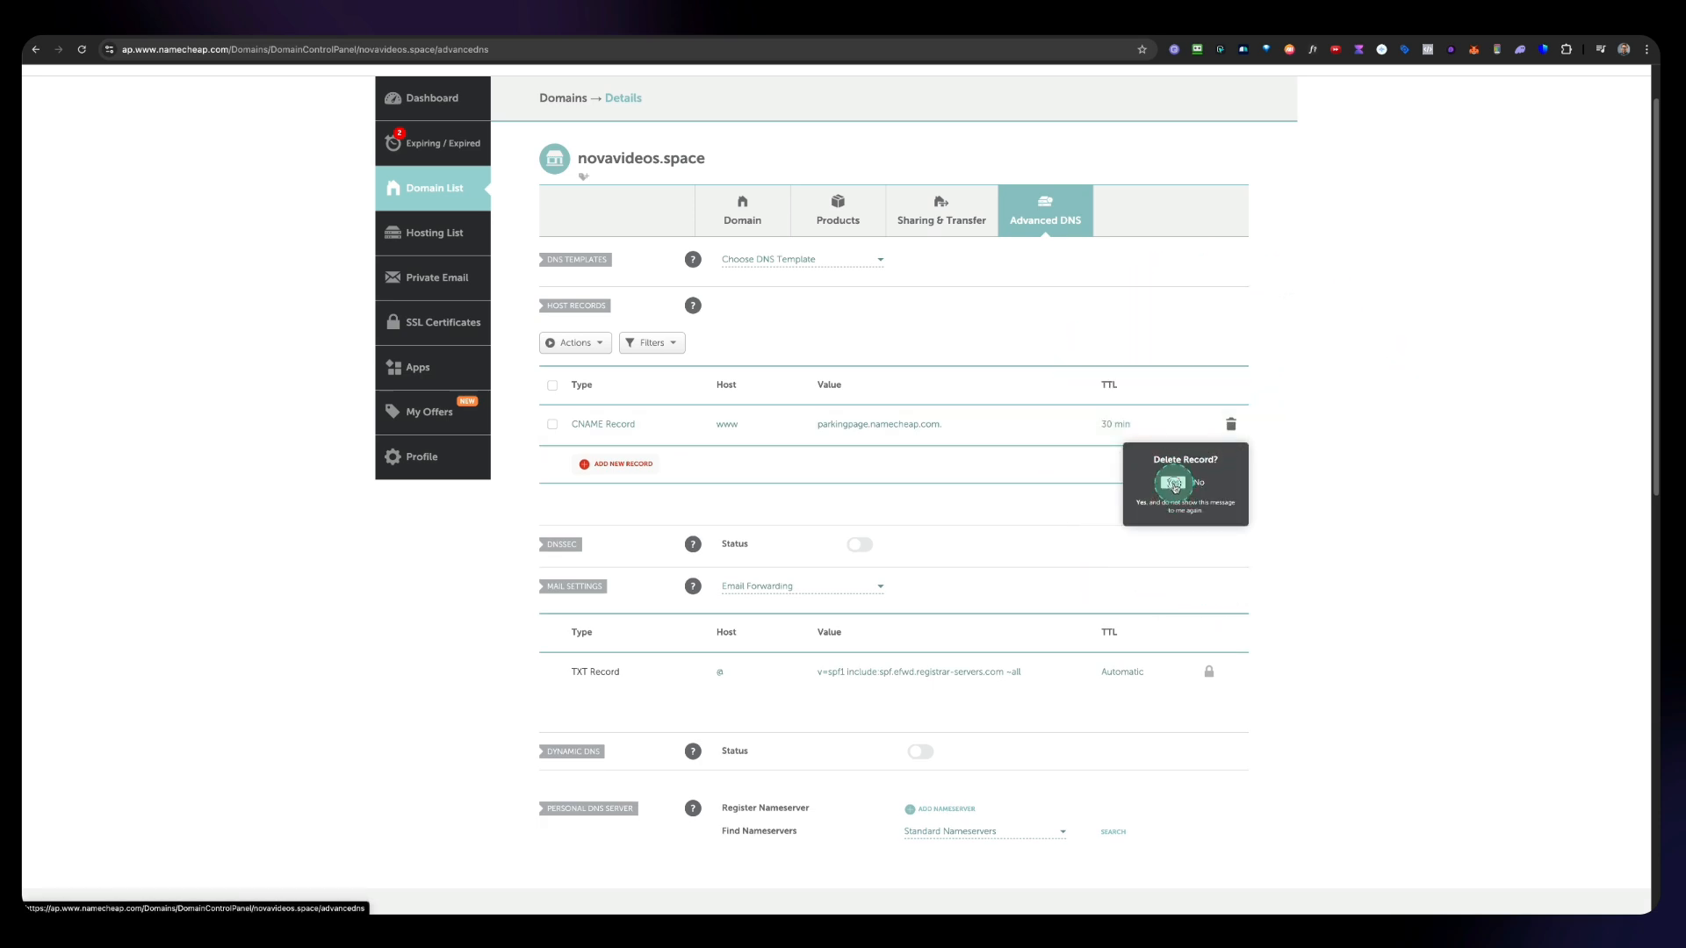
click(1170, 481)
Step: Add a CNAME record with host @ pointing to business.rocketvideos.pro and save it
click(593, 344)
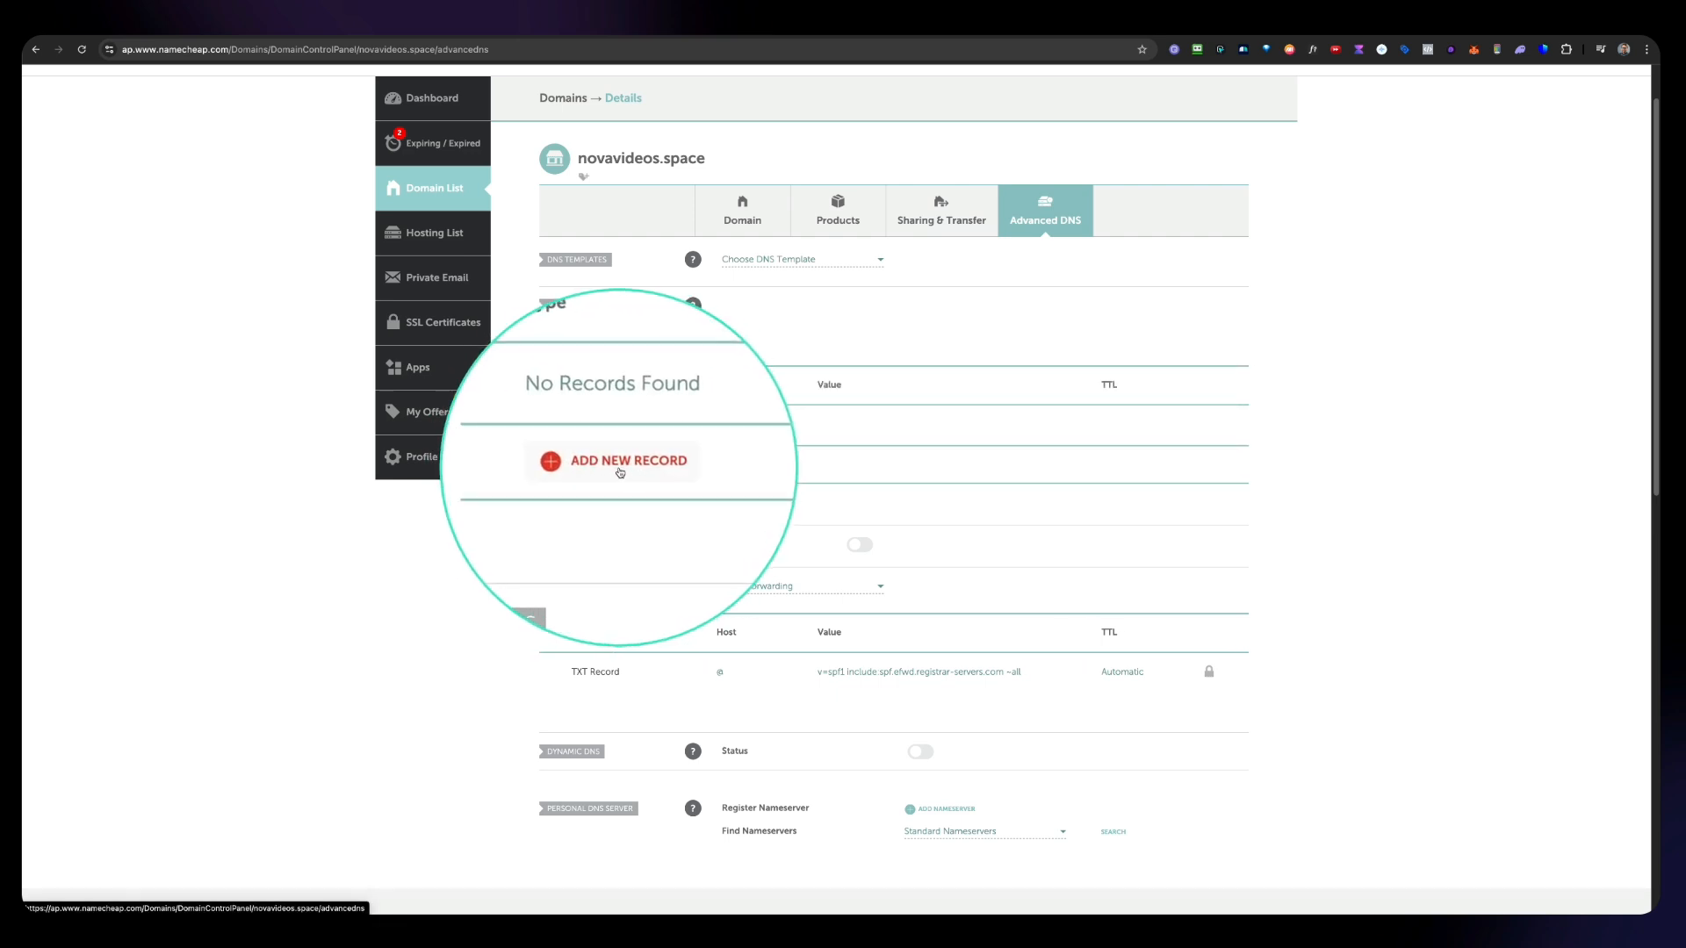
click(622, 471)
scroll(693, 487, down, 3)
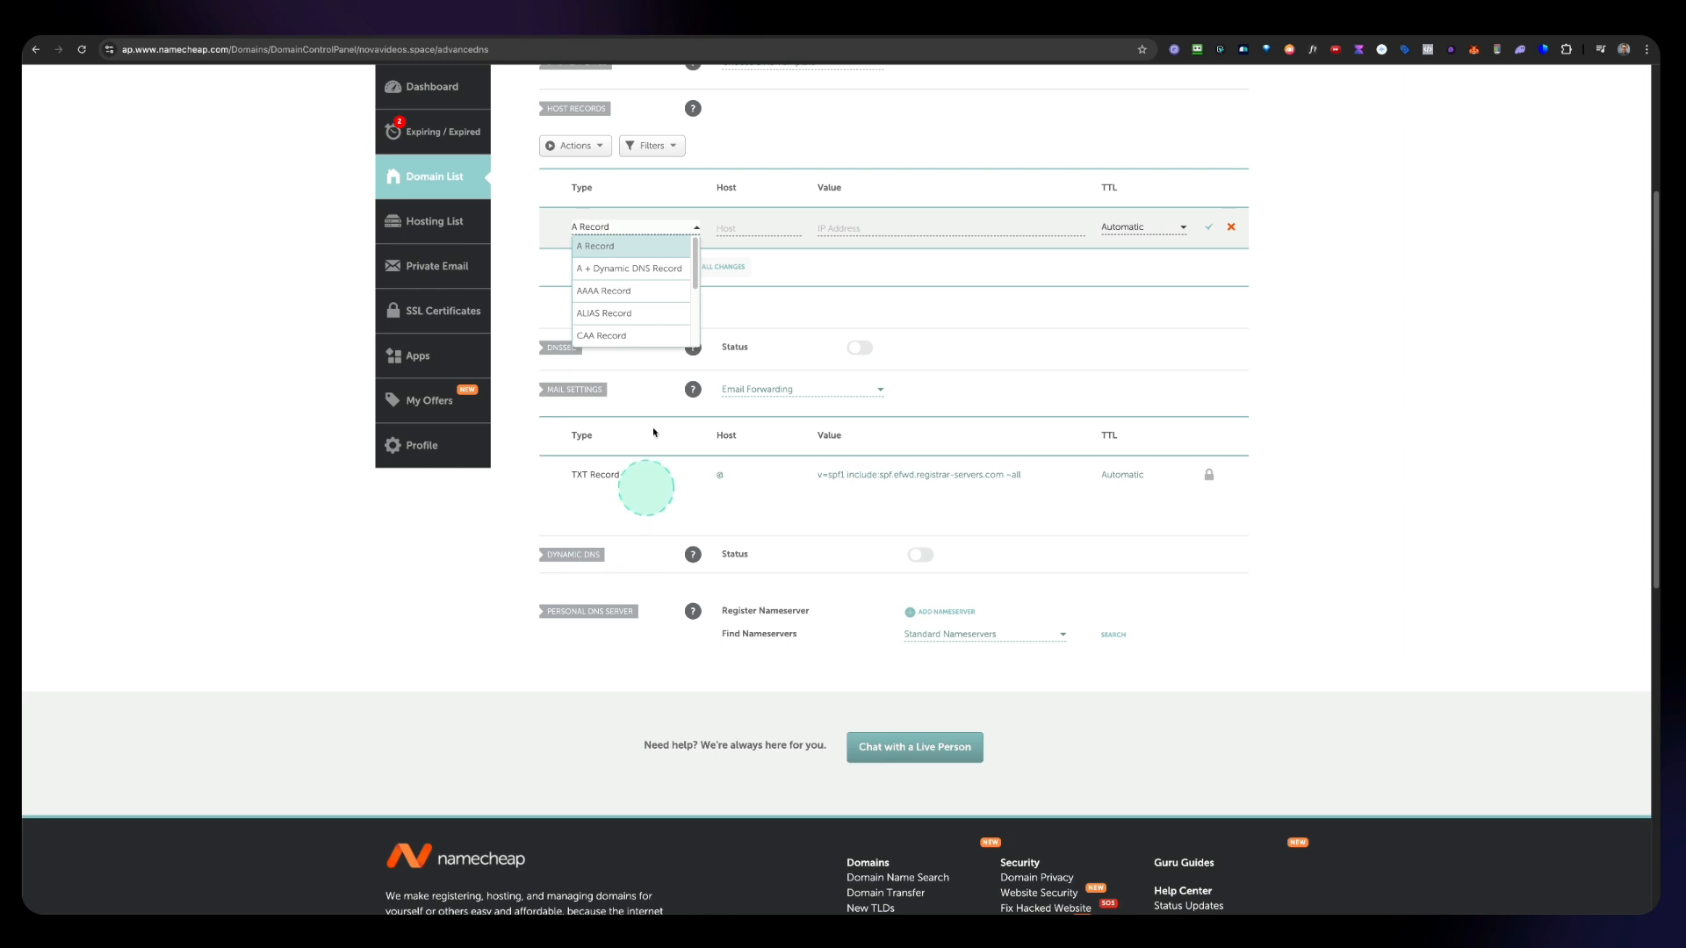
scroll(619, 315, down, 2)
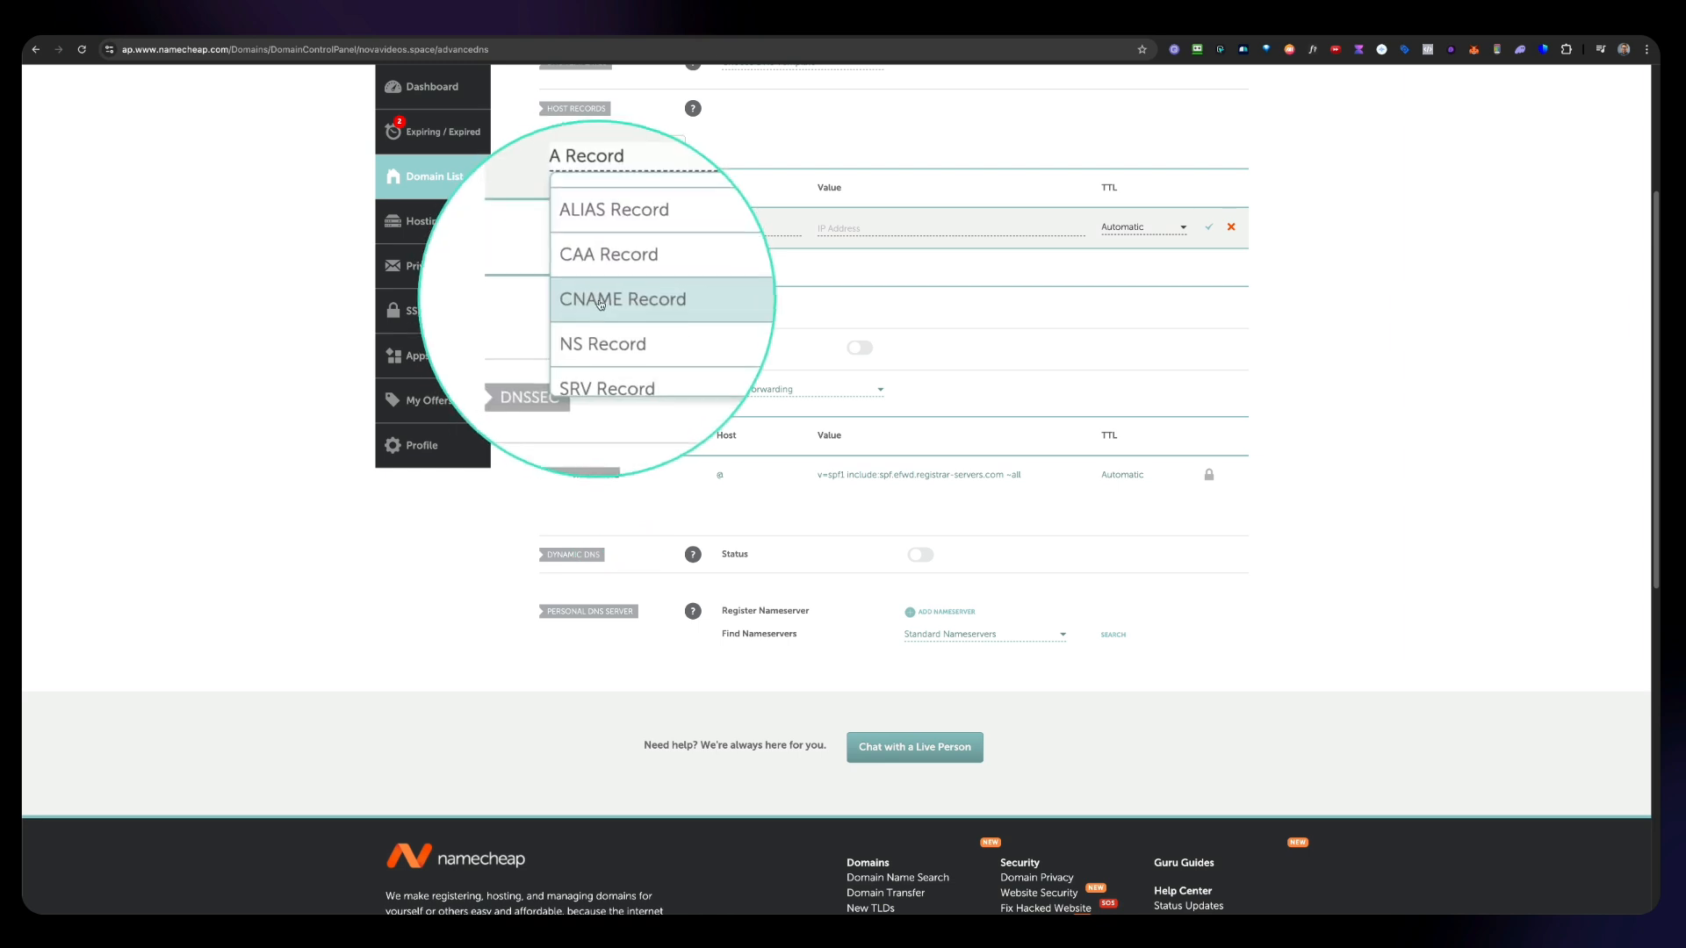
click(617, 319)
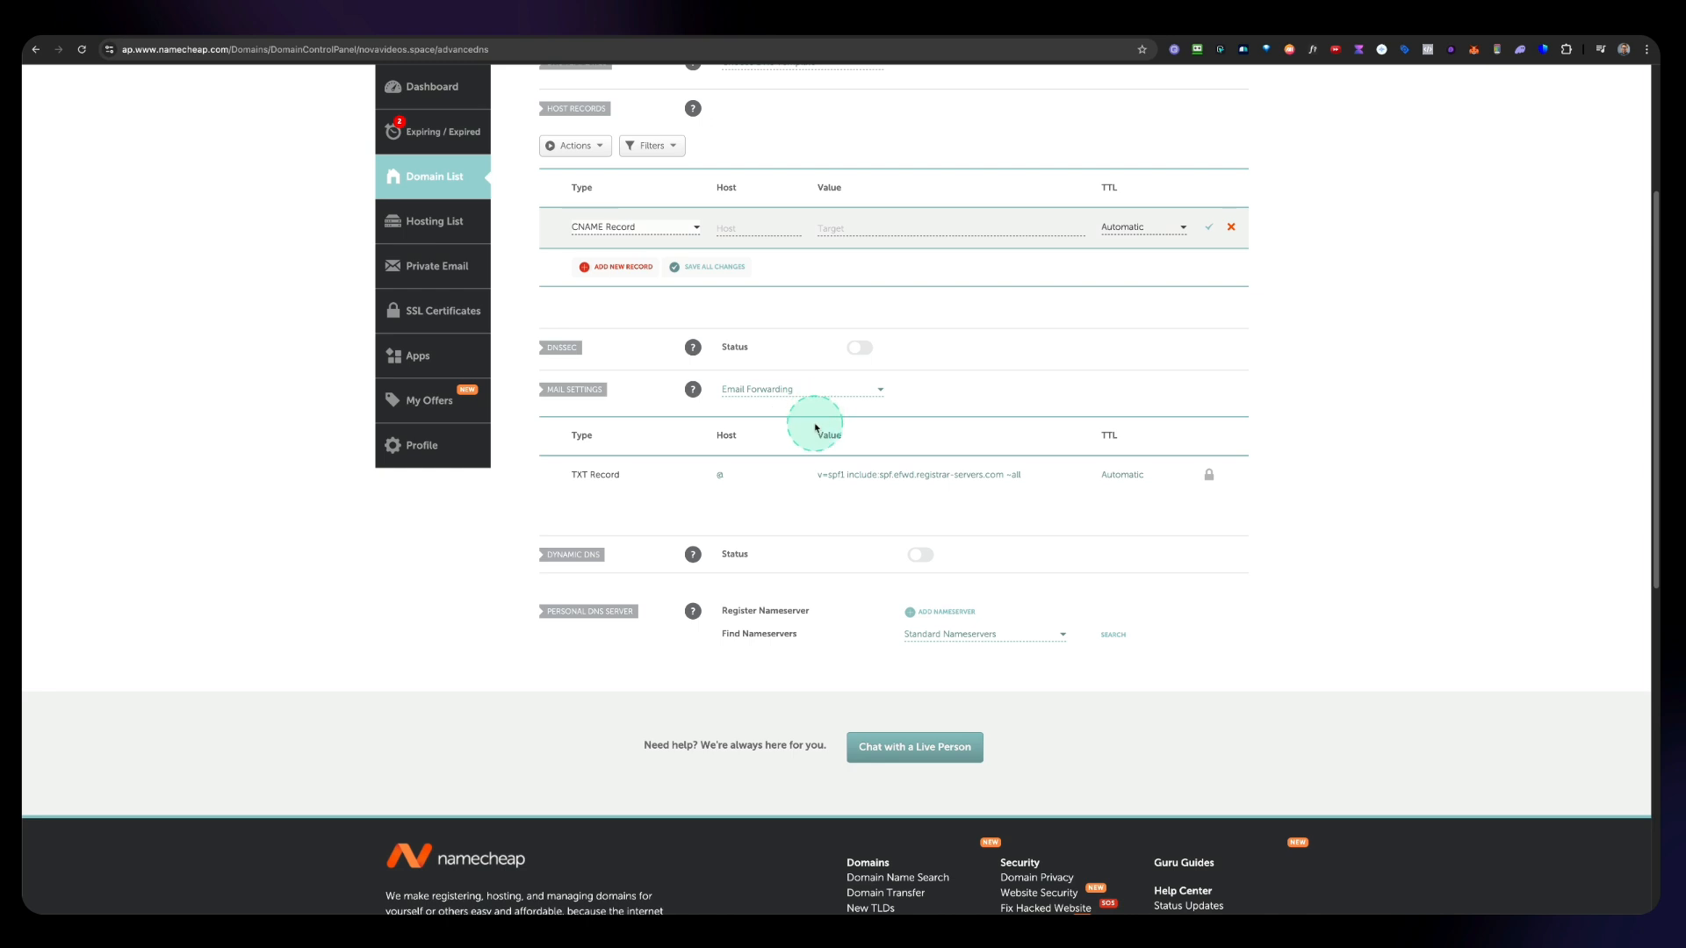
scroll(815, 428, up, 5)
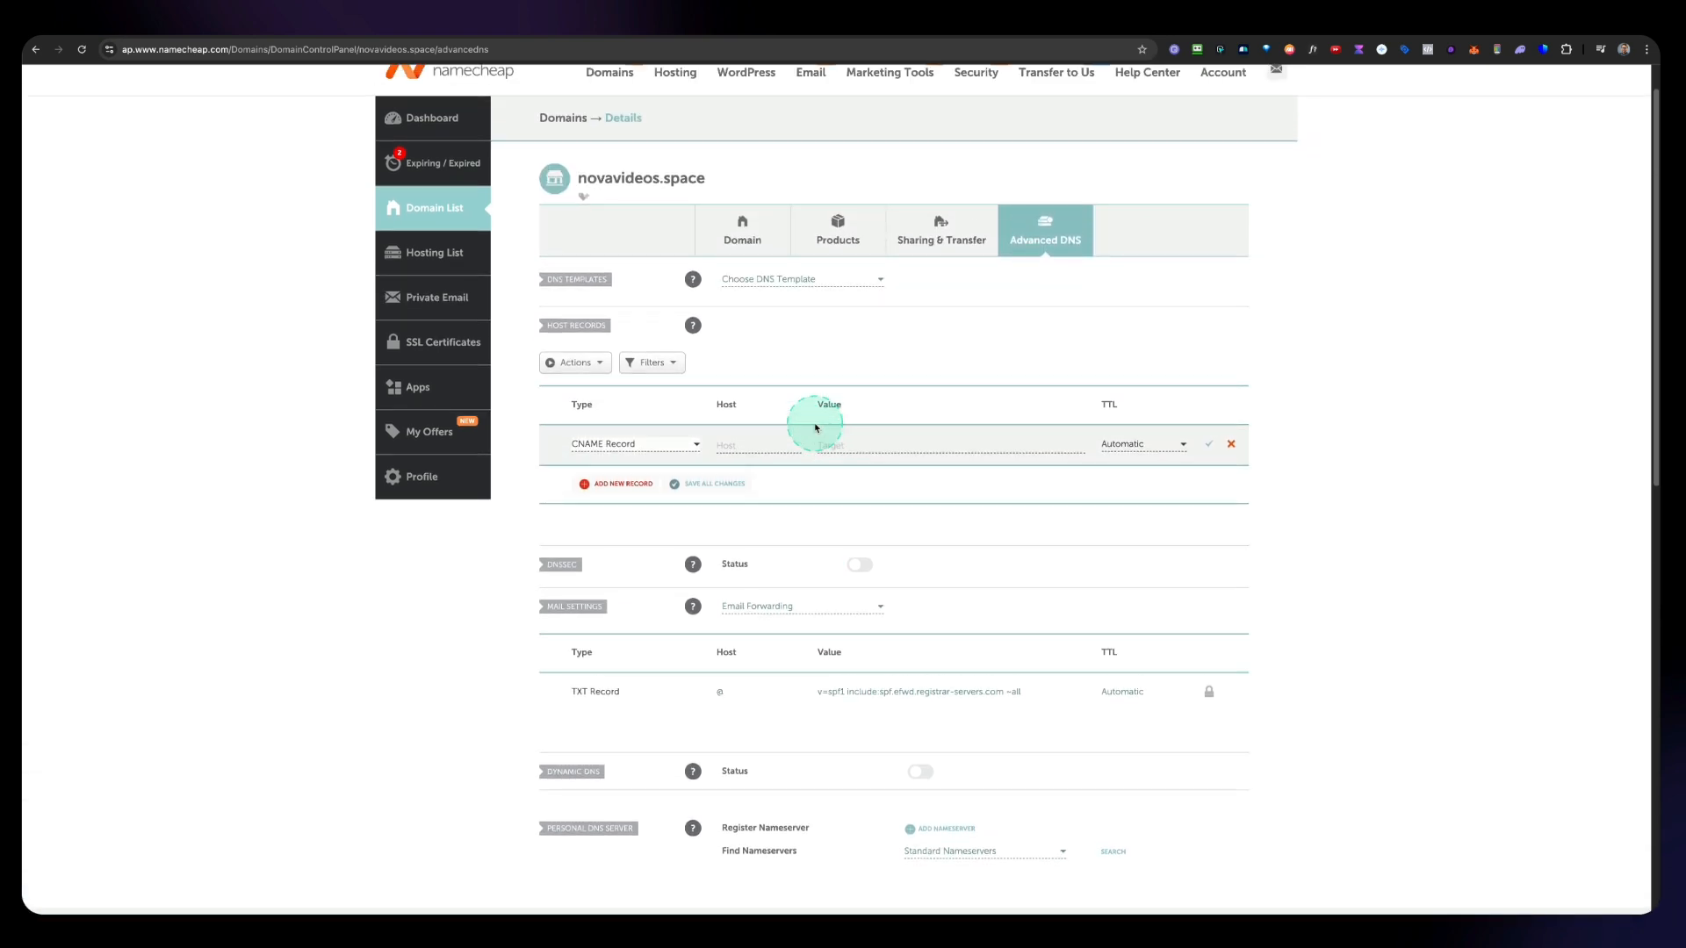
click(730, 477)
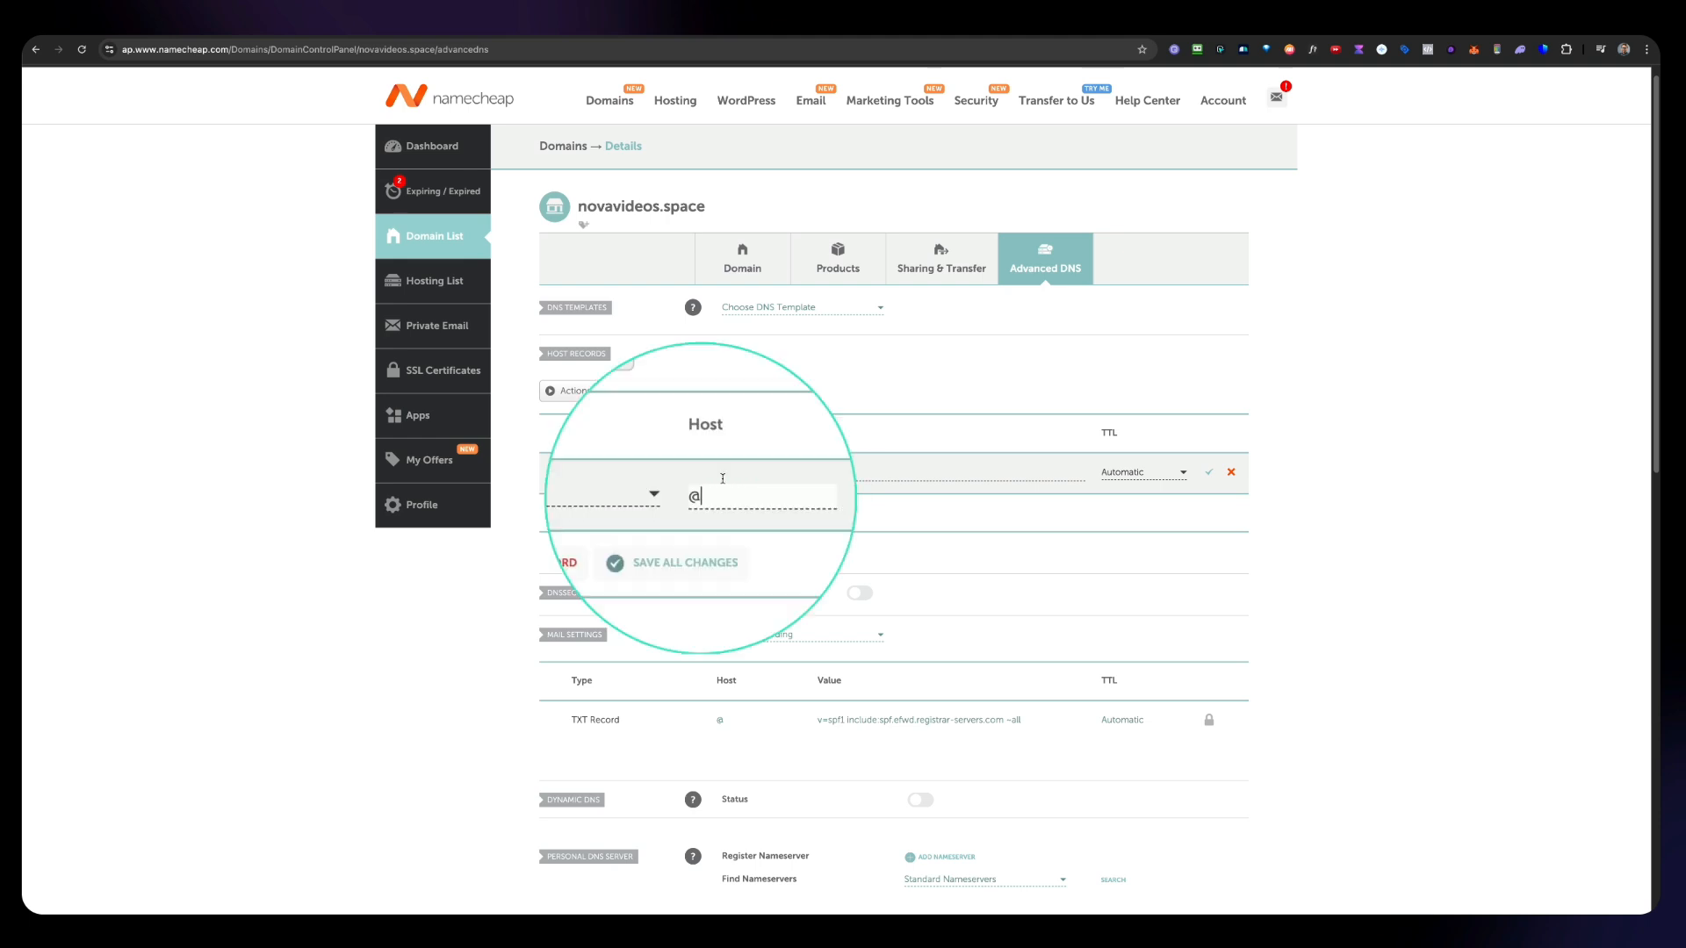
click(835, 475)
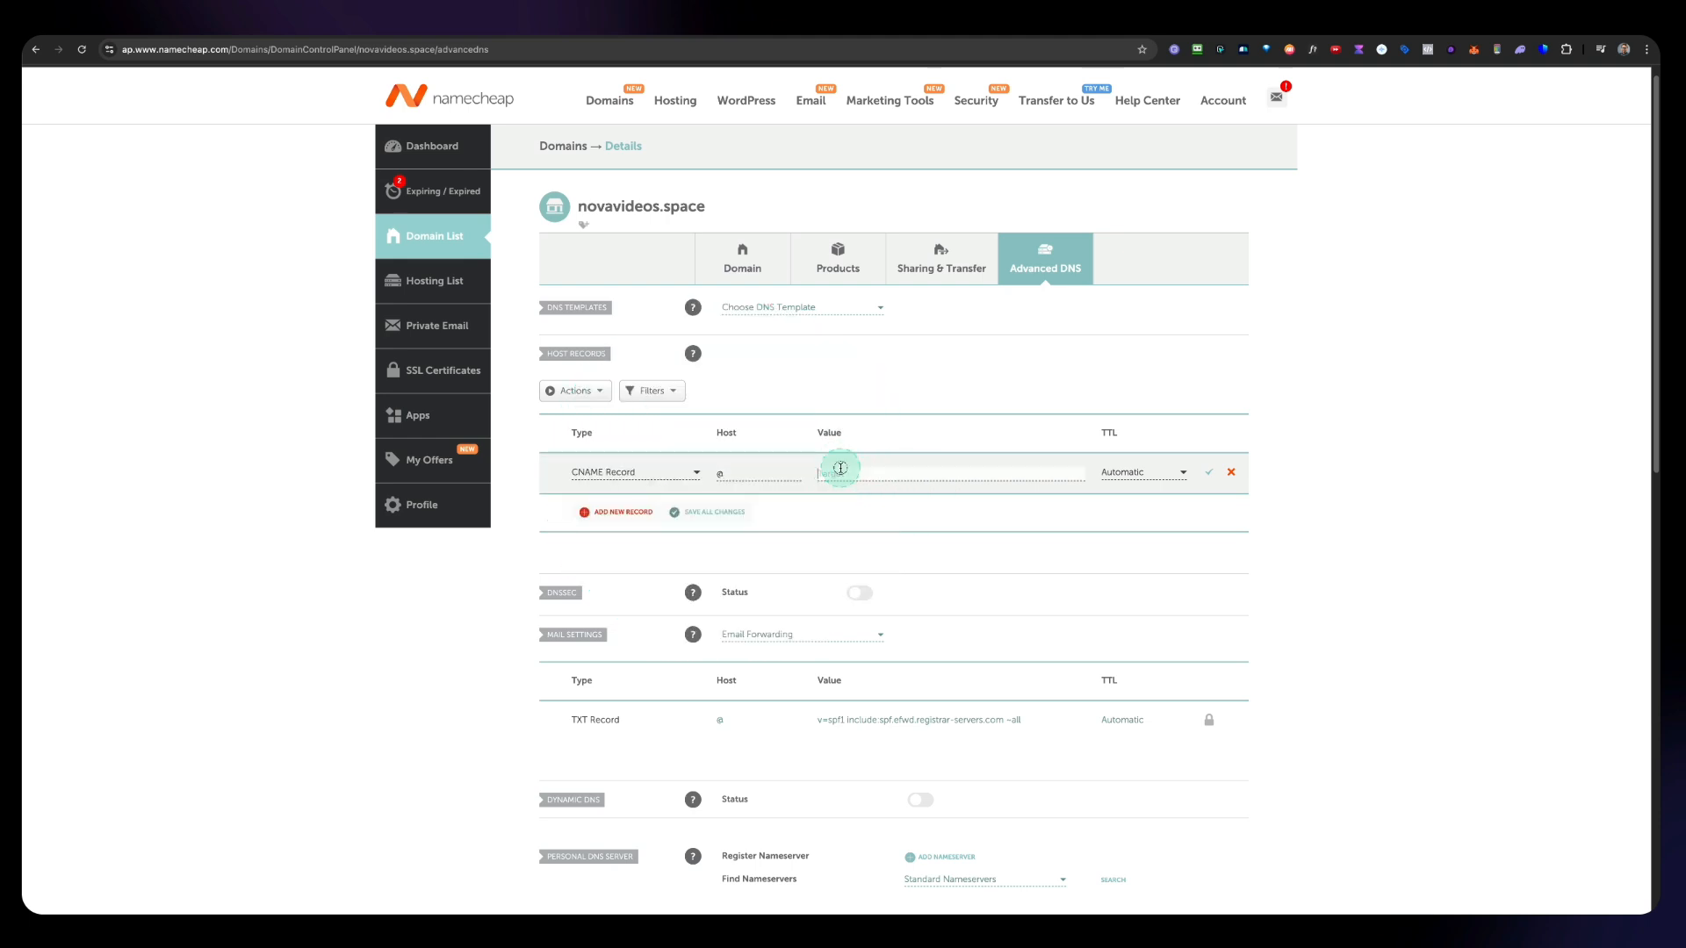
right_click(833, 475)
click(856, 568)
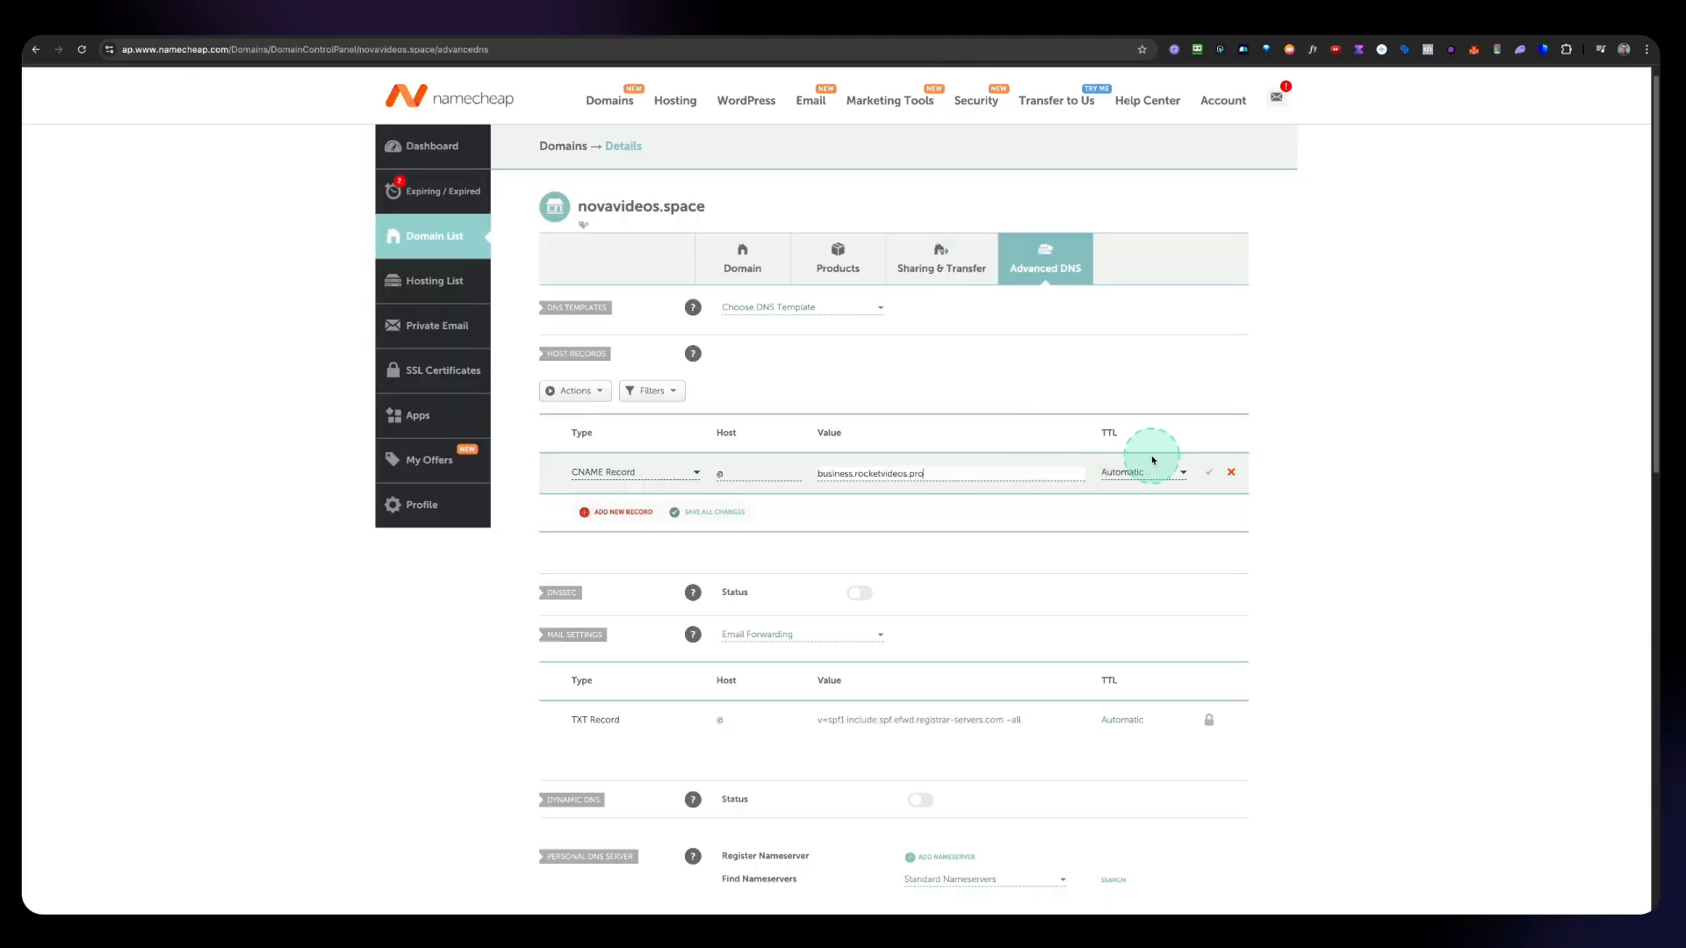
click(1210, 475)
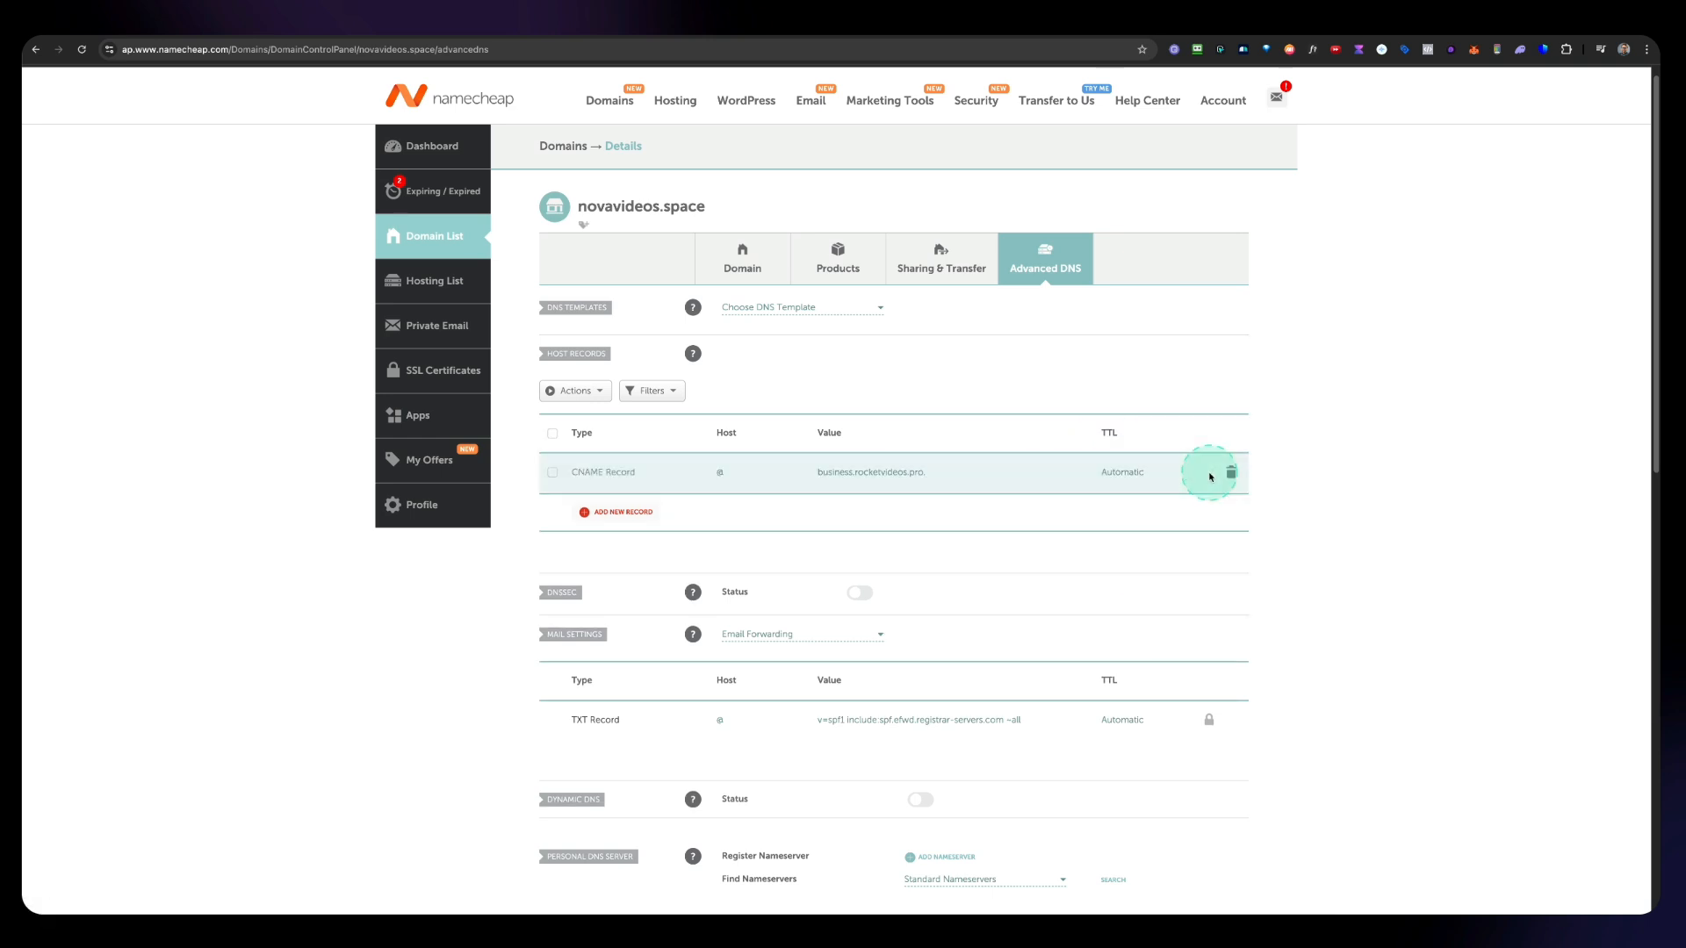
Step: Copy the domain novavideos.space and paste it into the DNS Checker lookup field
scroll(1108, 608, up, 1)
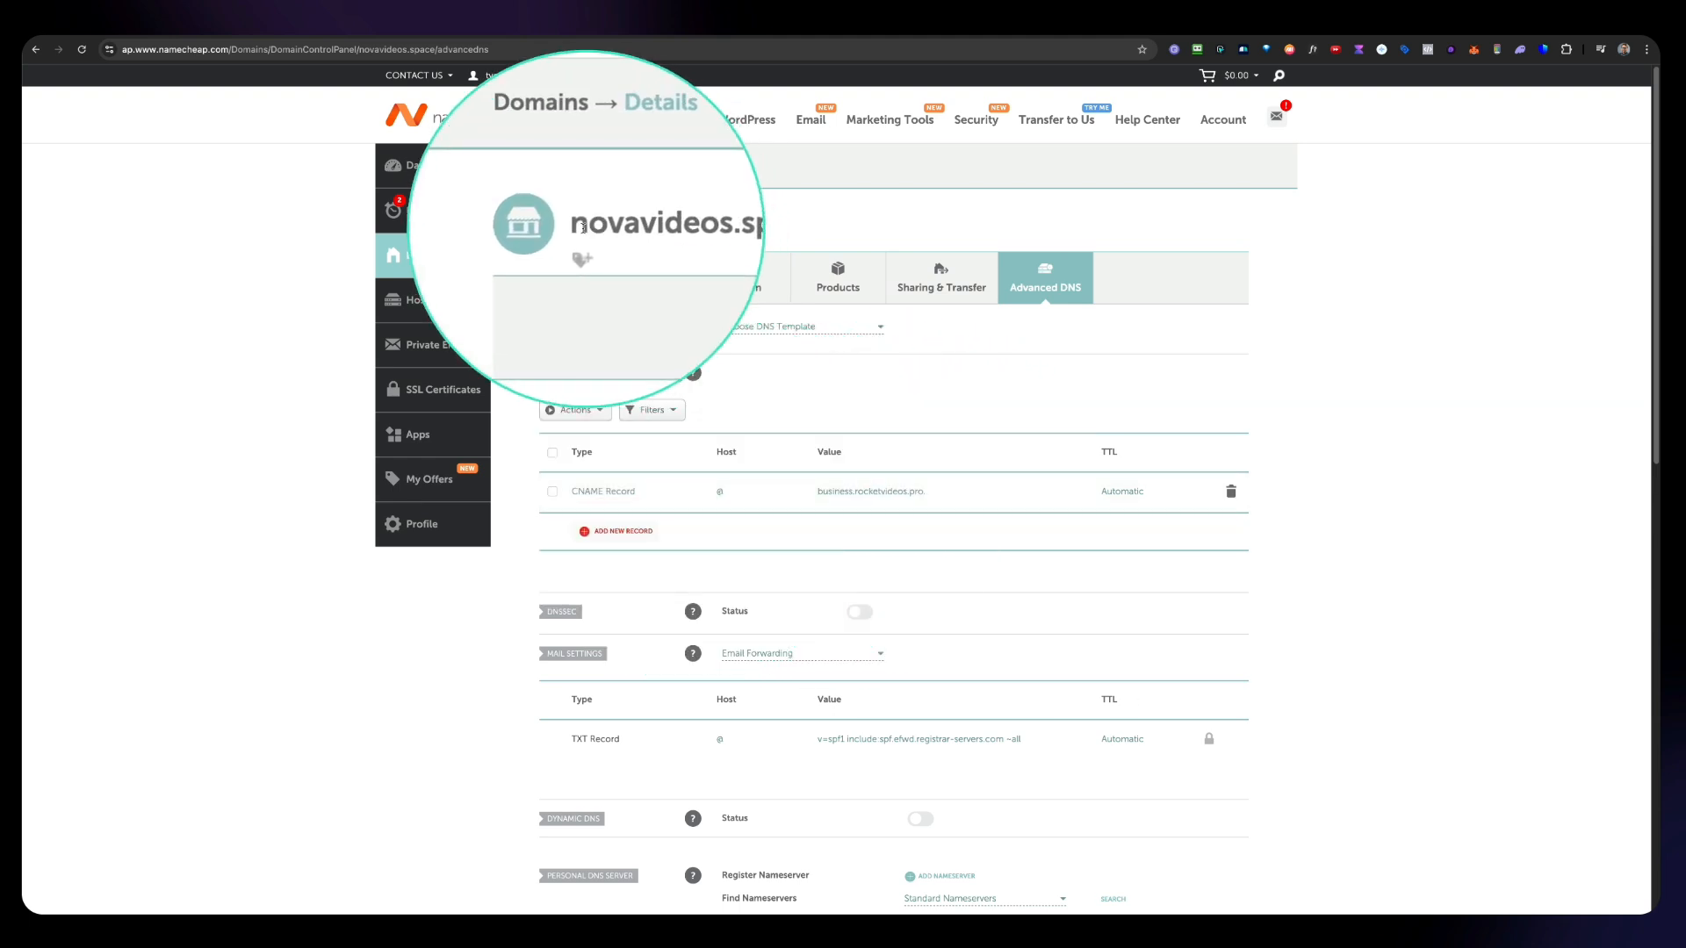
drag(580, 225, 708, 228)
key(super+c)
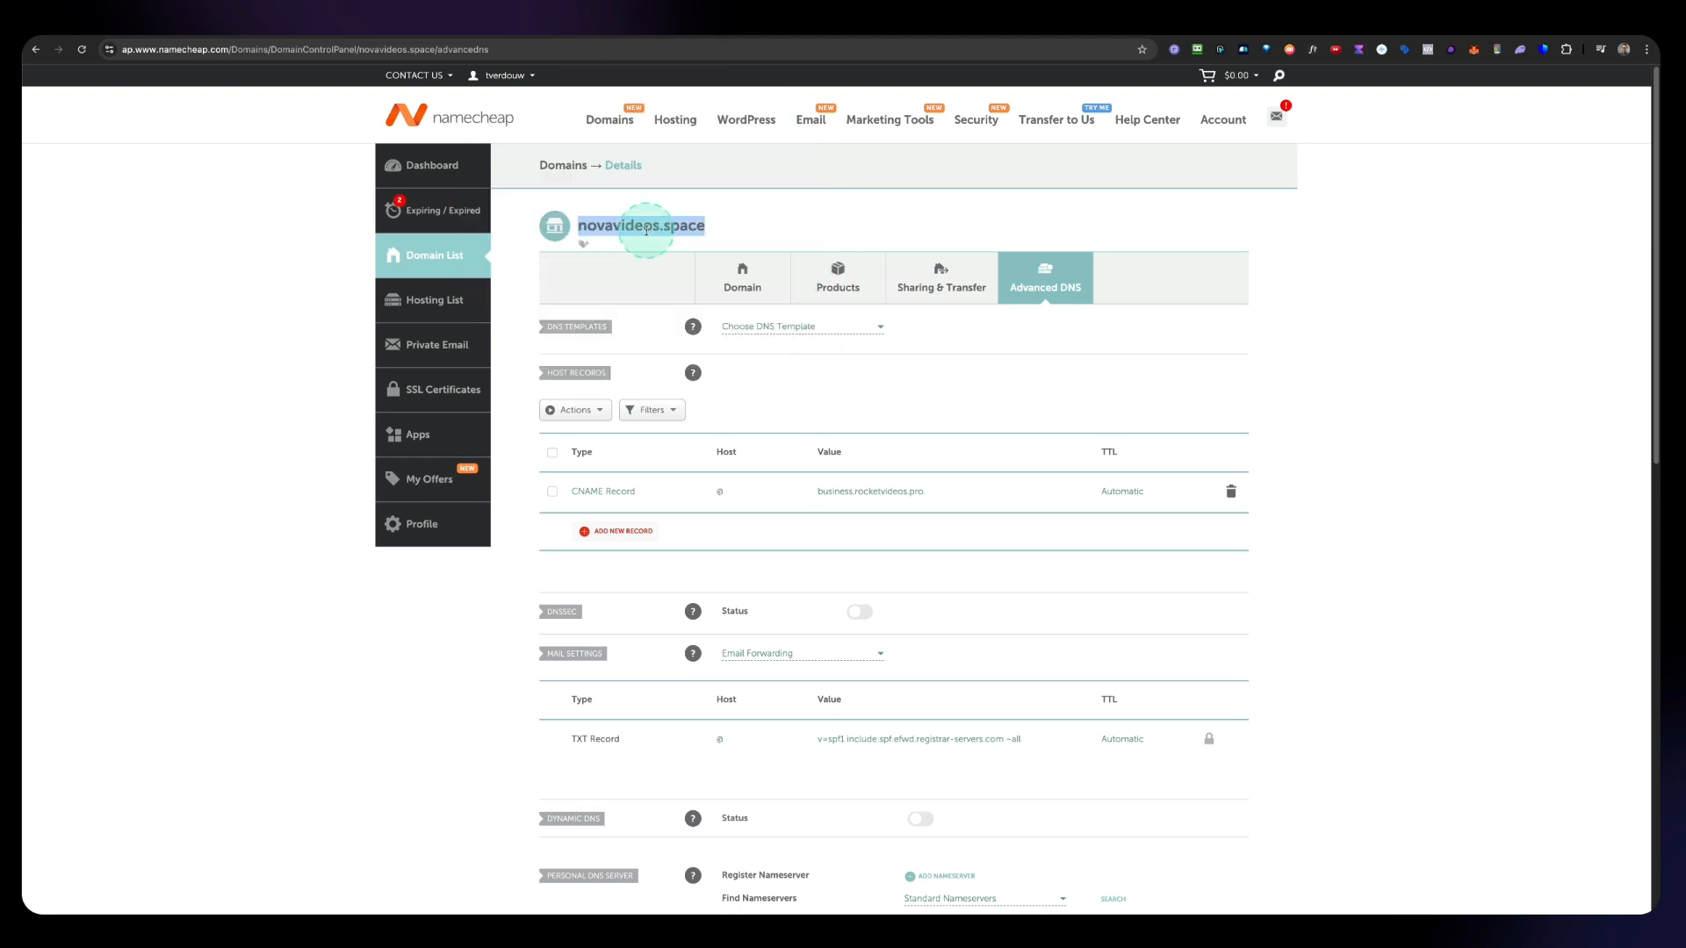
click(779, 215)
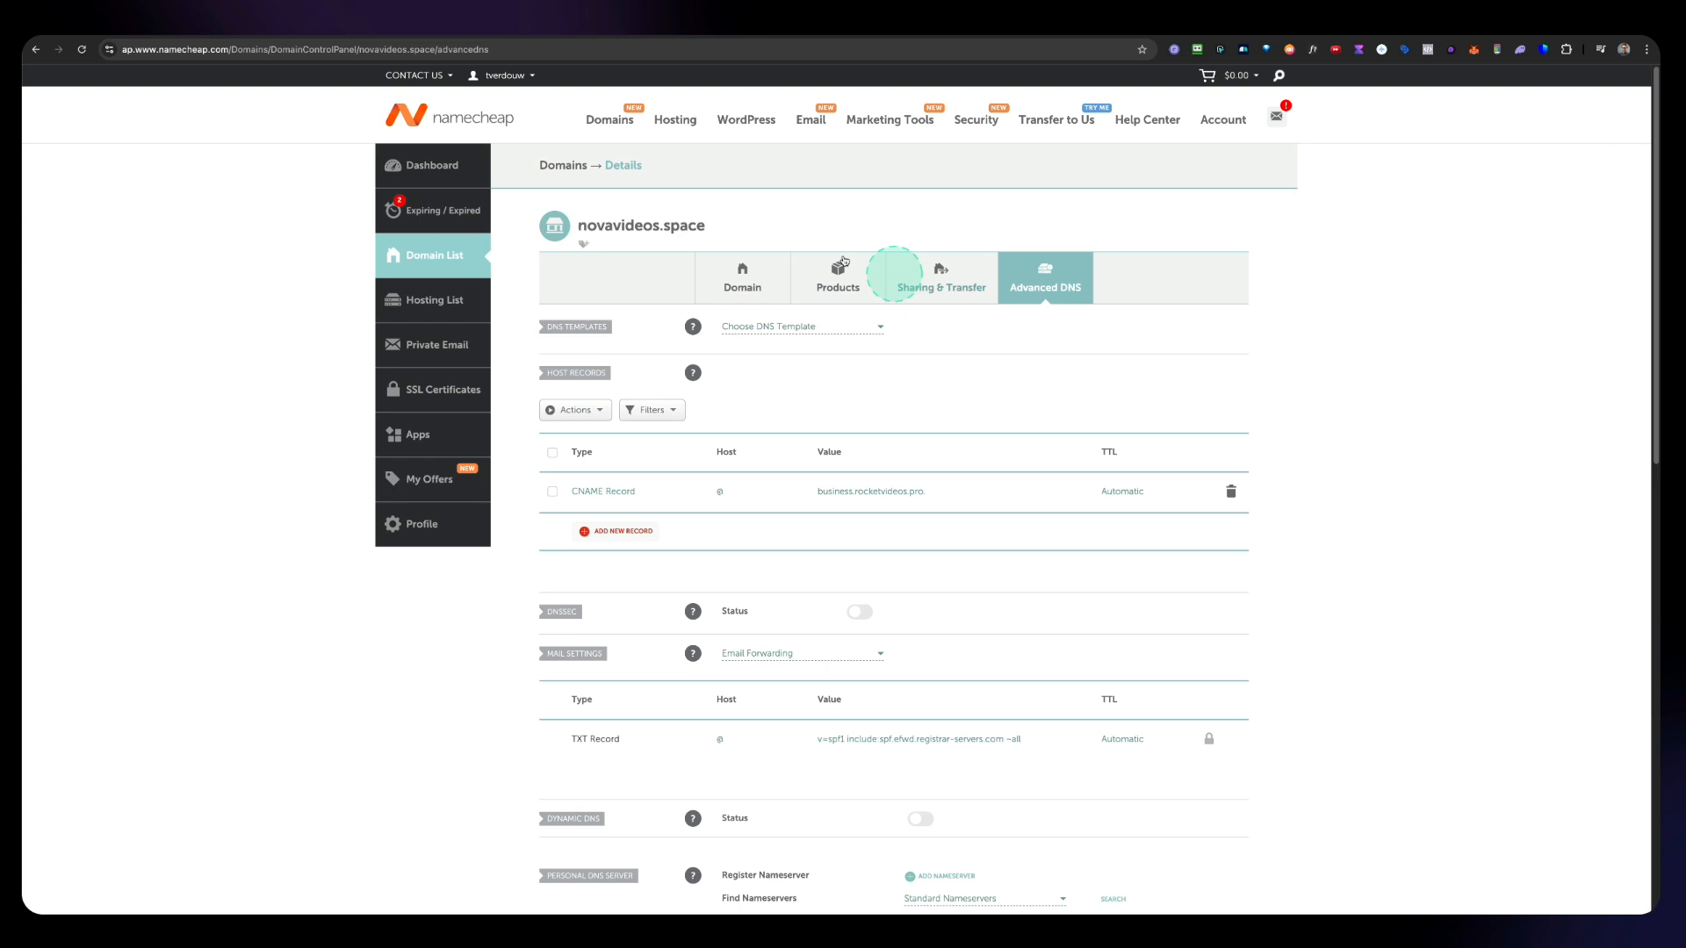
click(533, 22)
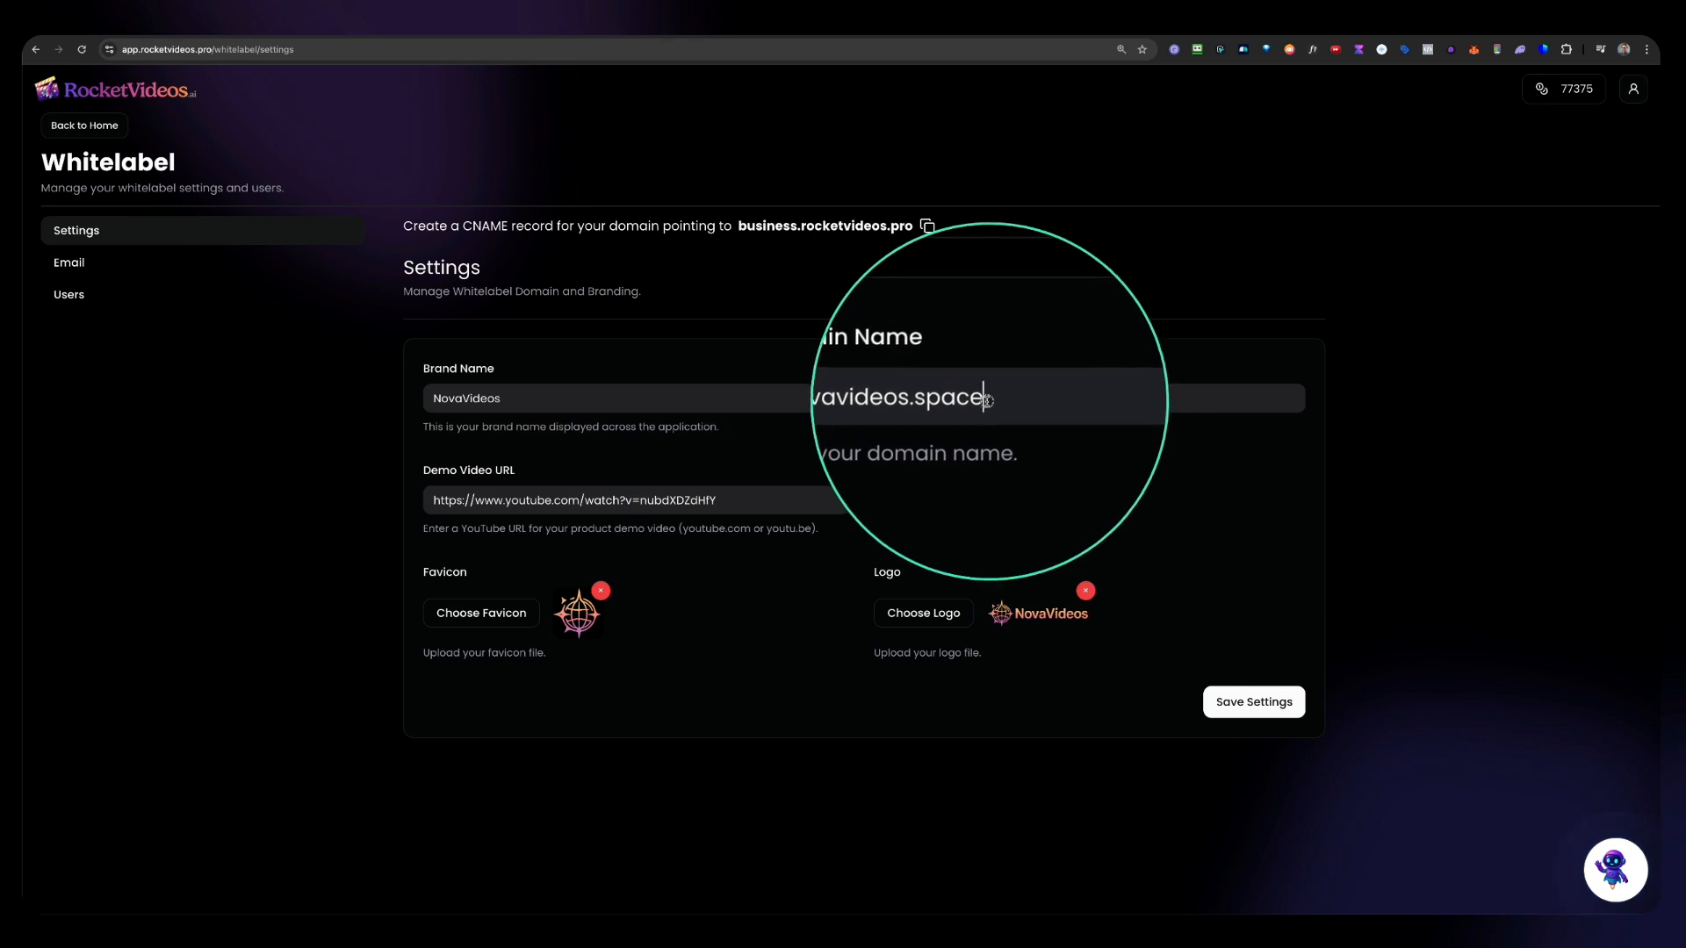
drag(985, 399, 884, 400)
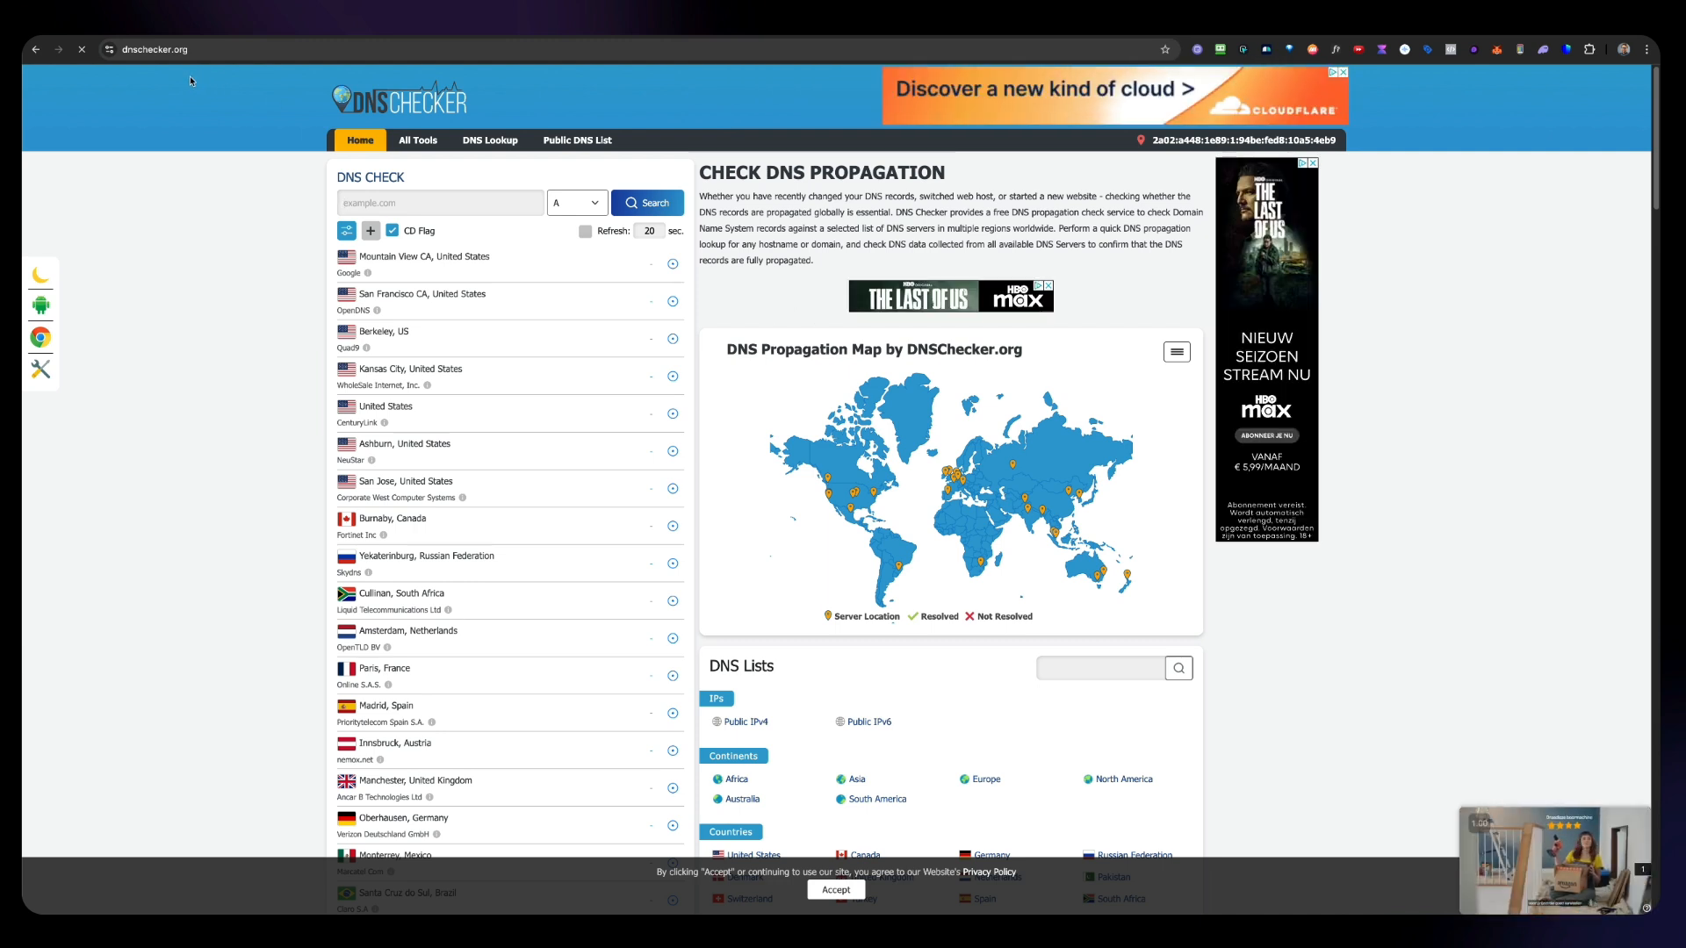
right_click(356, 203)
click(379, 295)
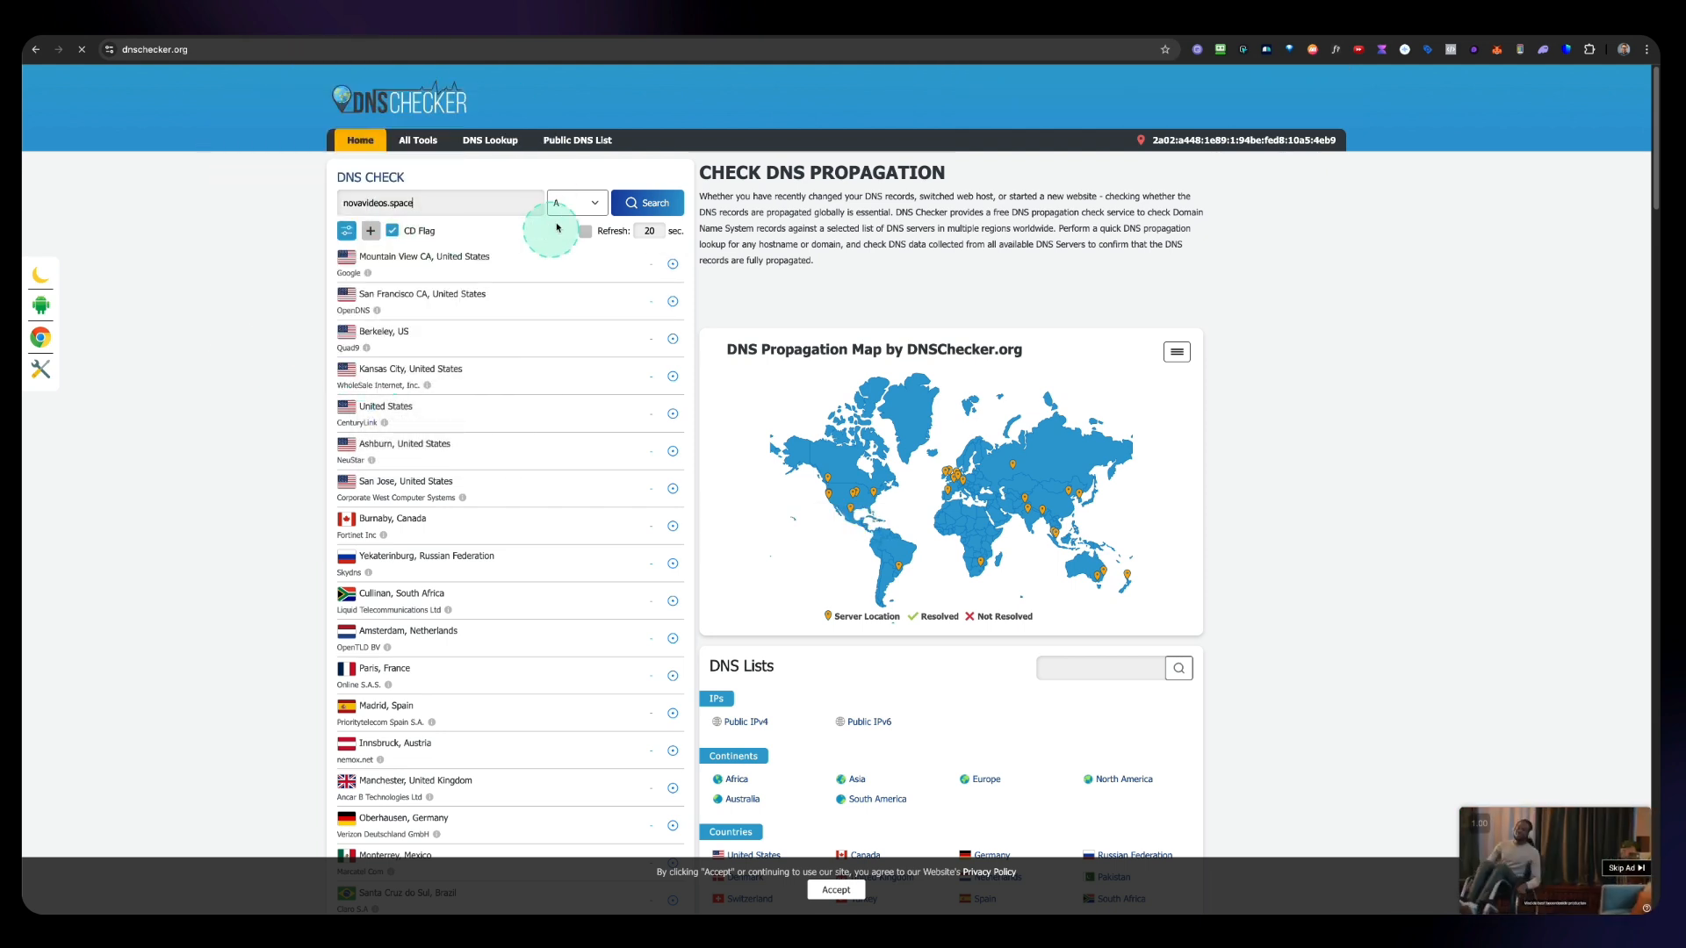
Step: Run a CNAME propagation check for novavideos.space and review the results across DNS servers
click(581, 208)
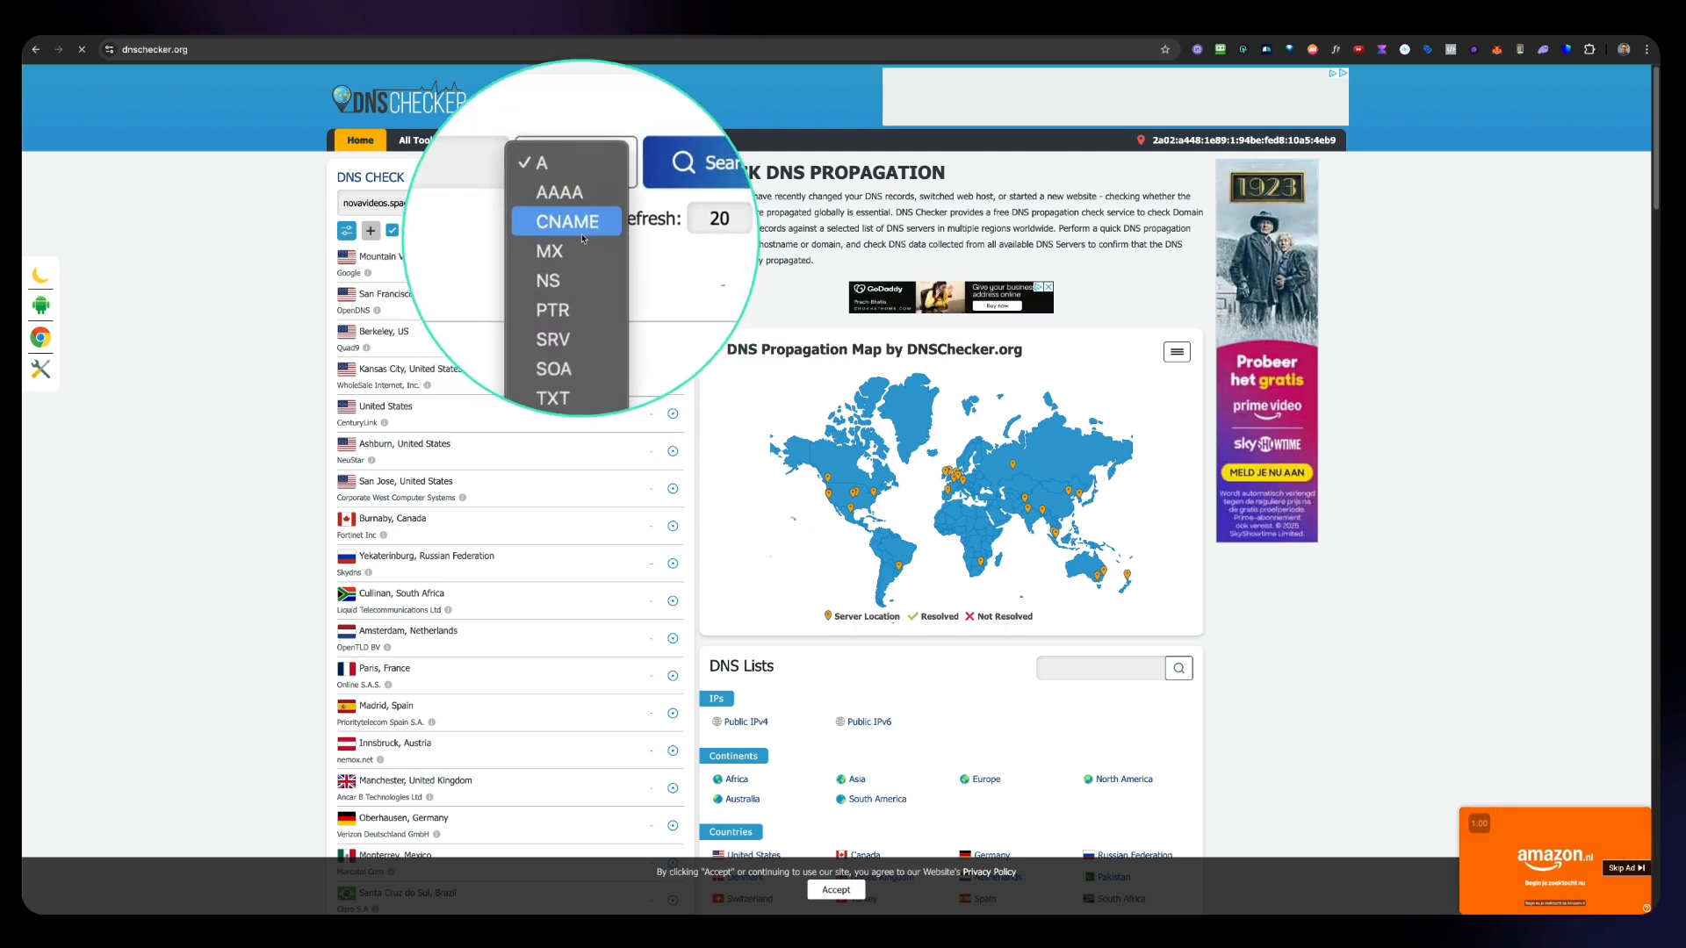
click(582, 237)
click(645, 211)
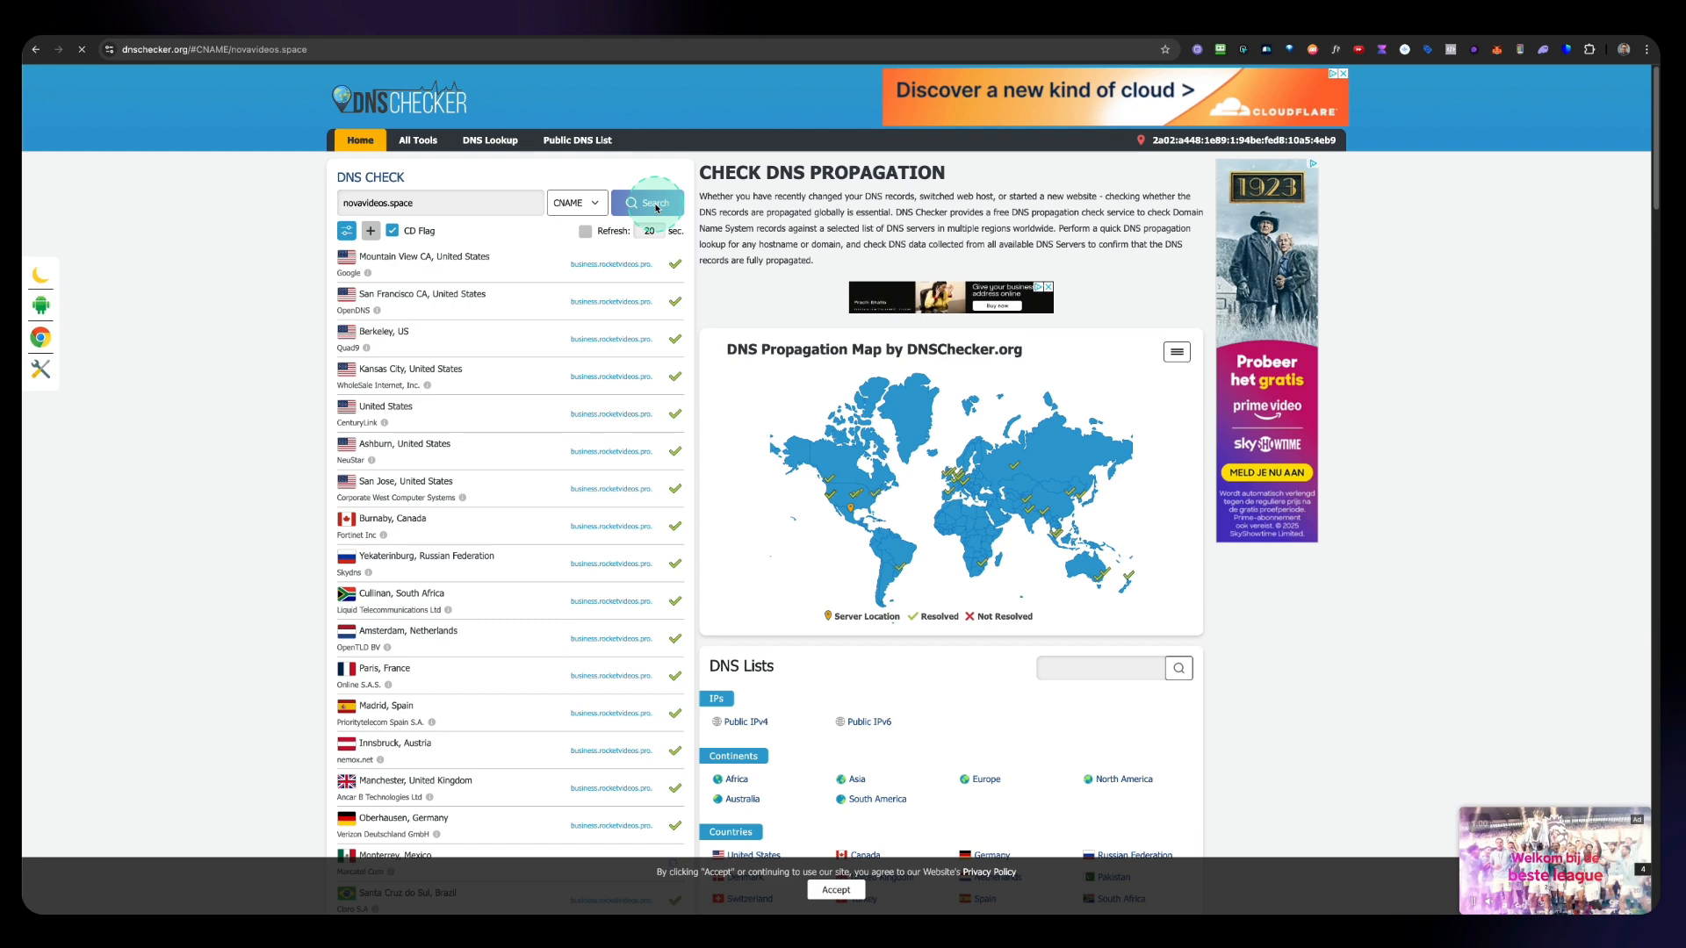
click(602, 293)
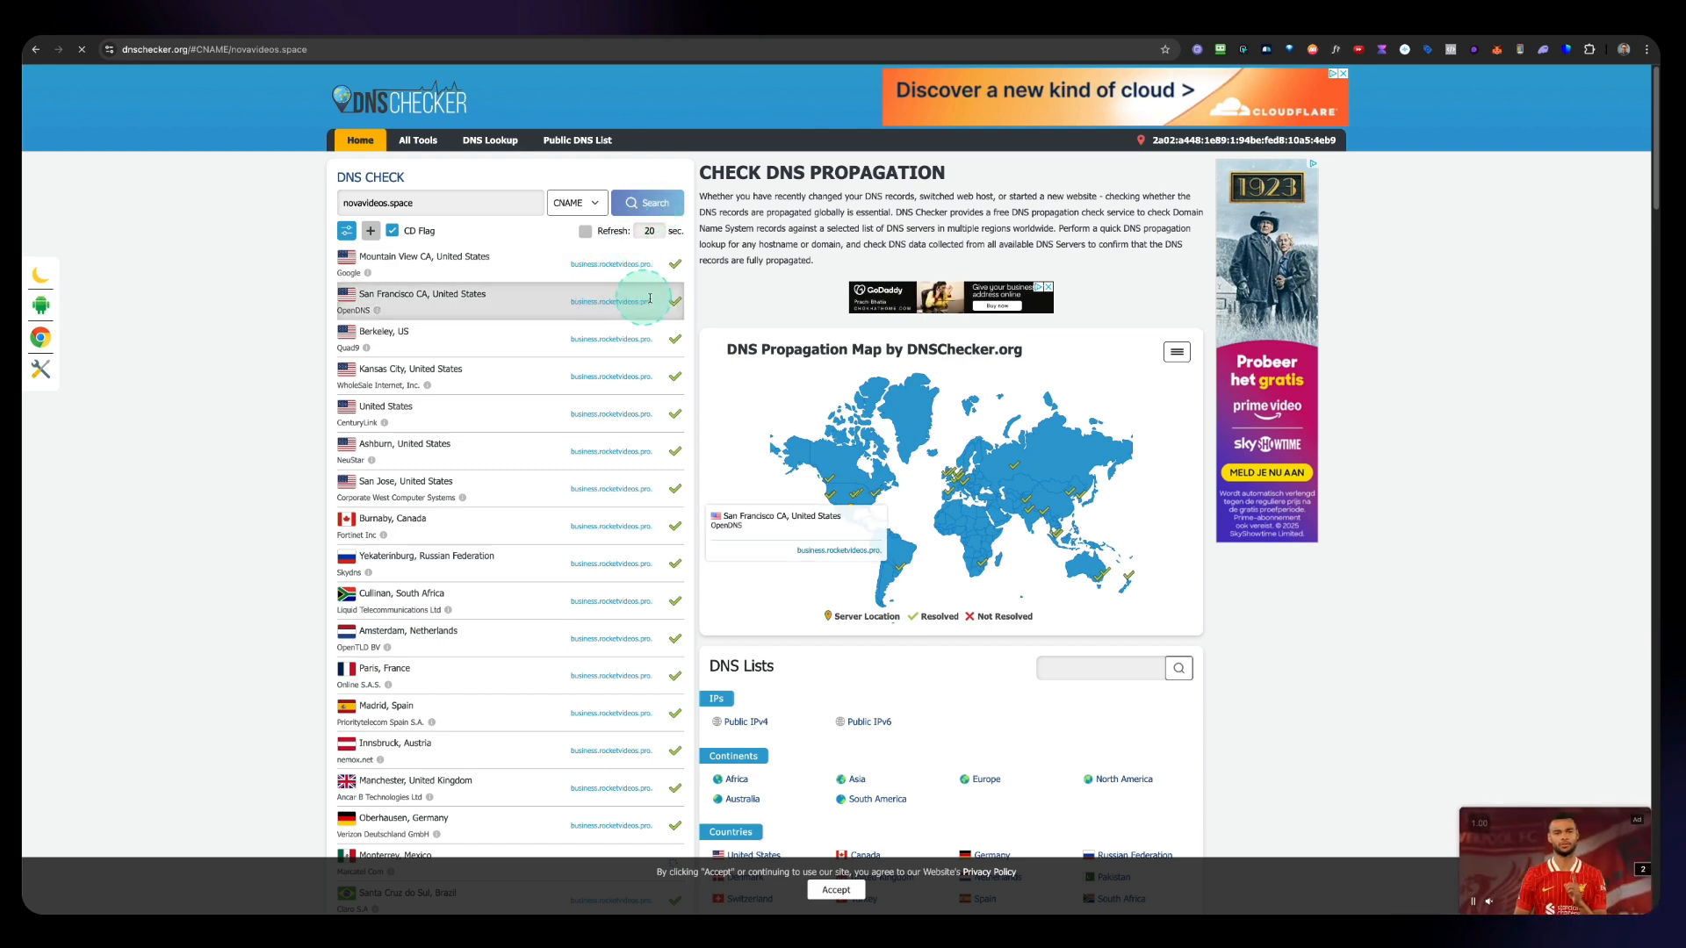
scroll(624, 290, down, 3)
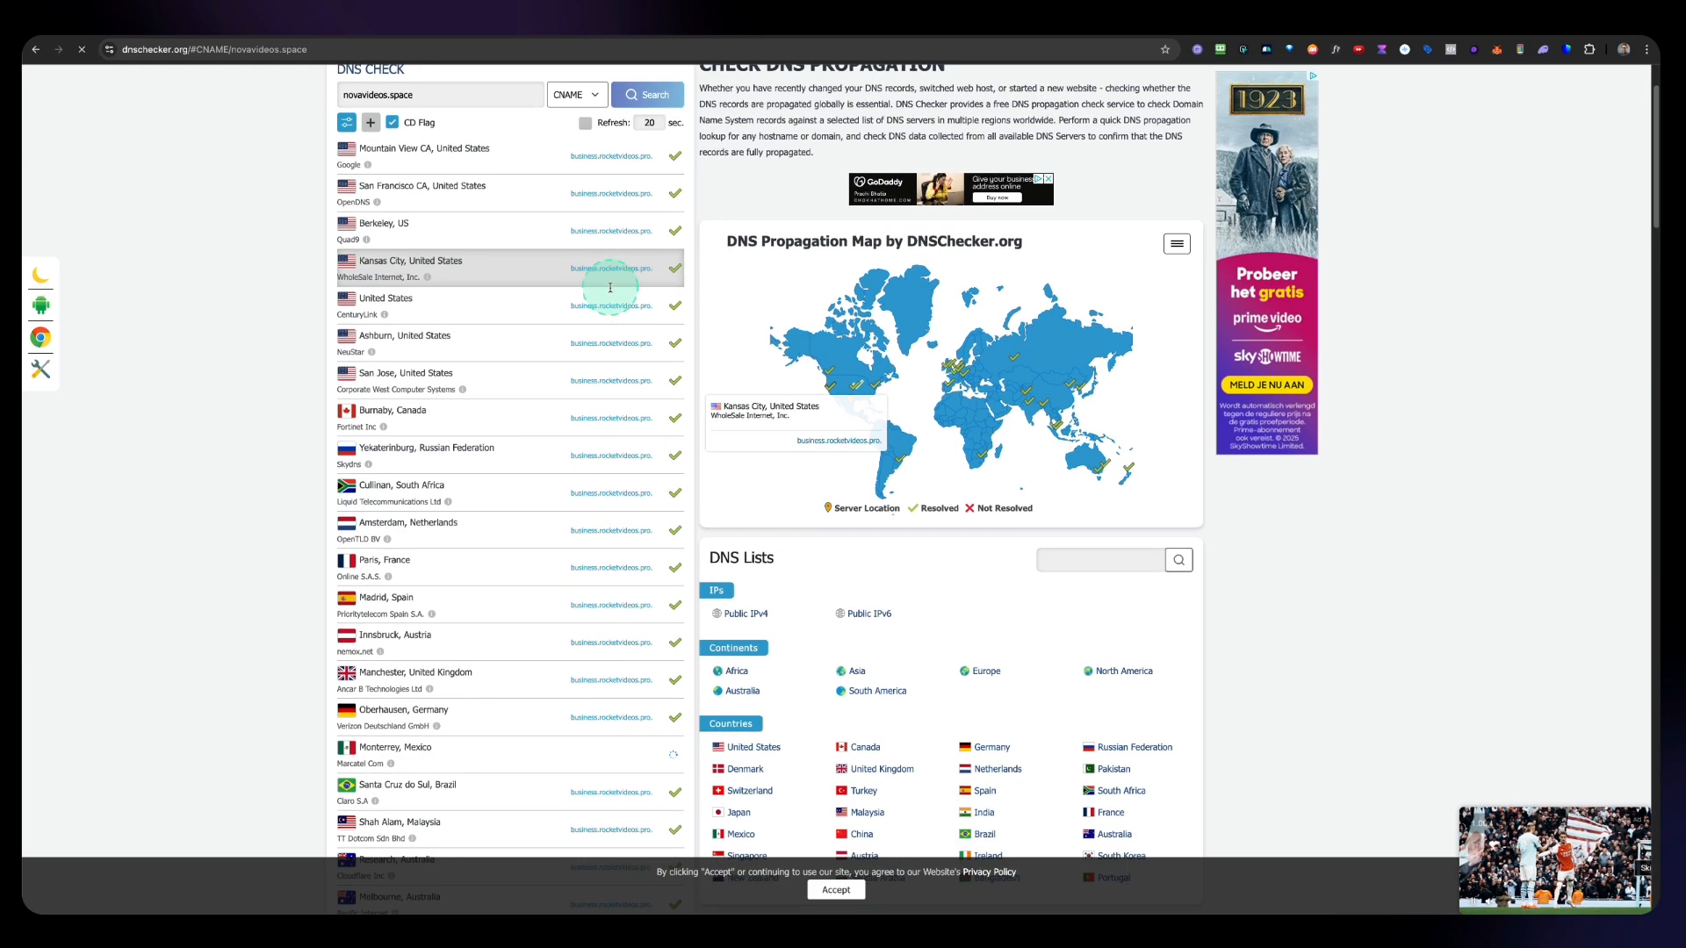
scroll(533, 331, up, 3)
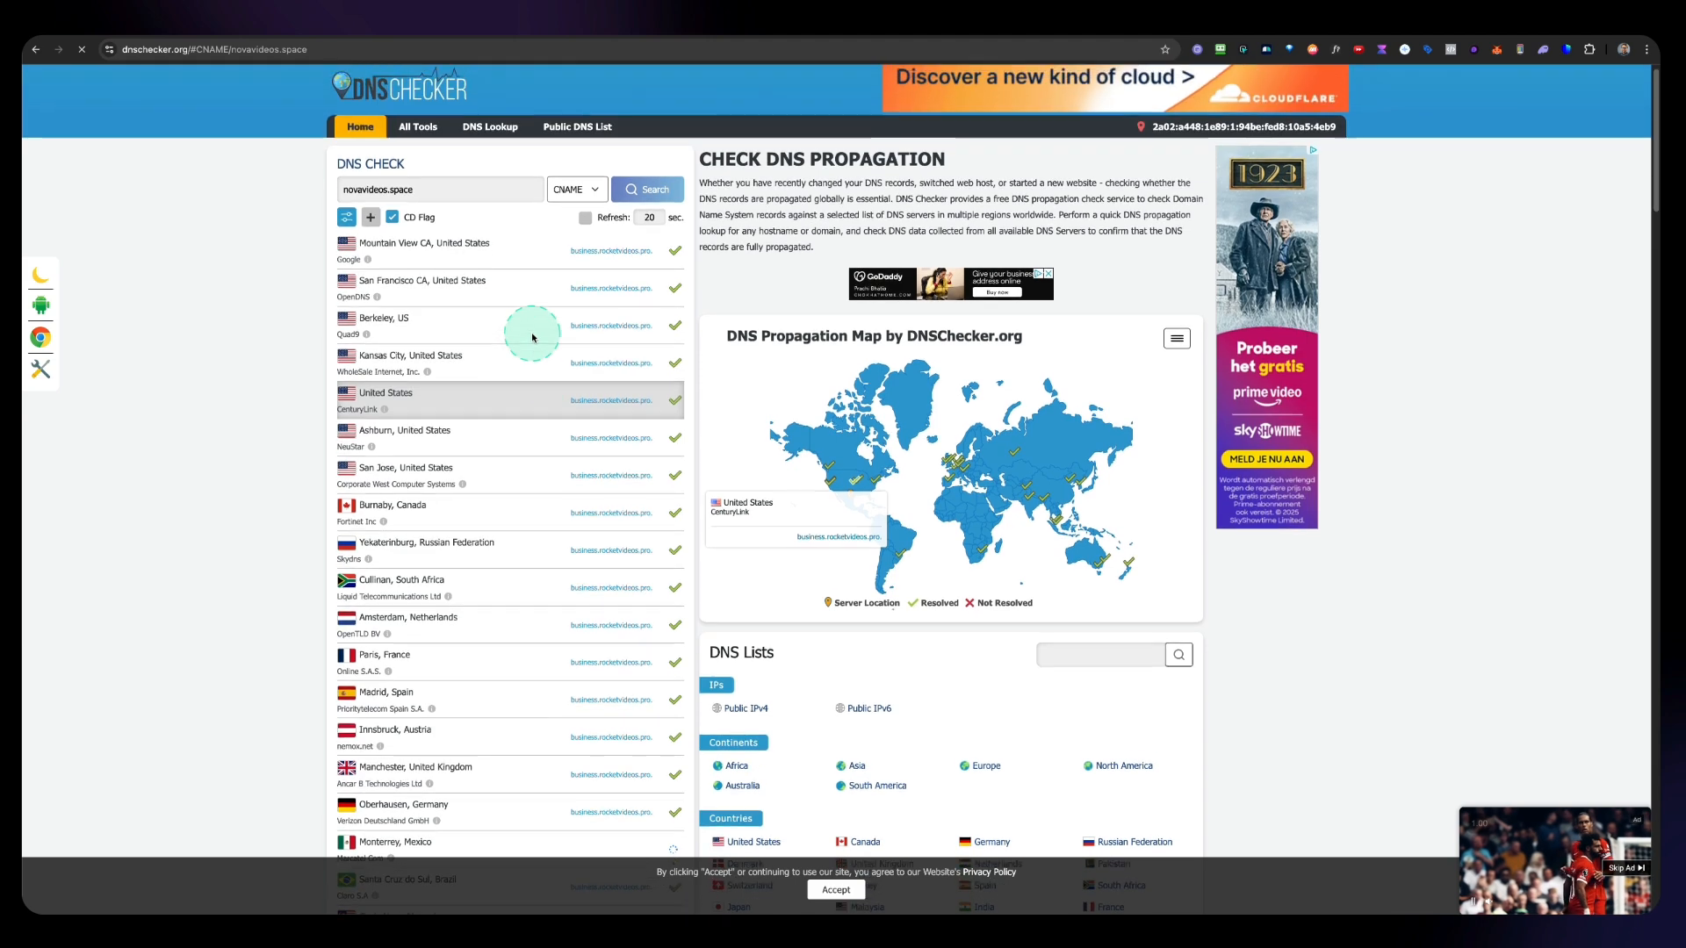
click(601, 260)
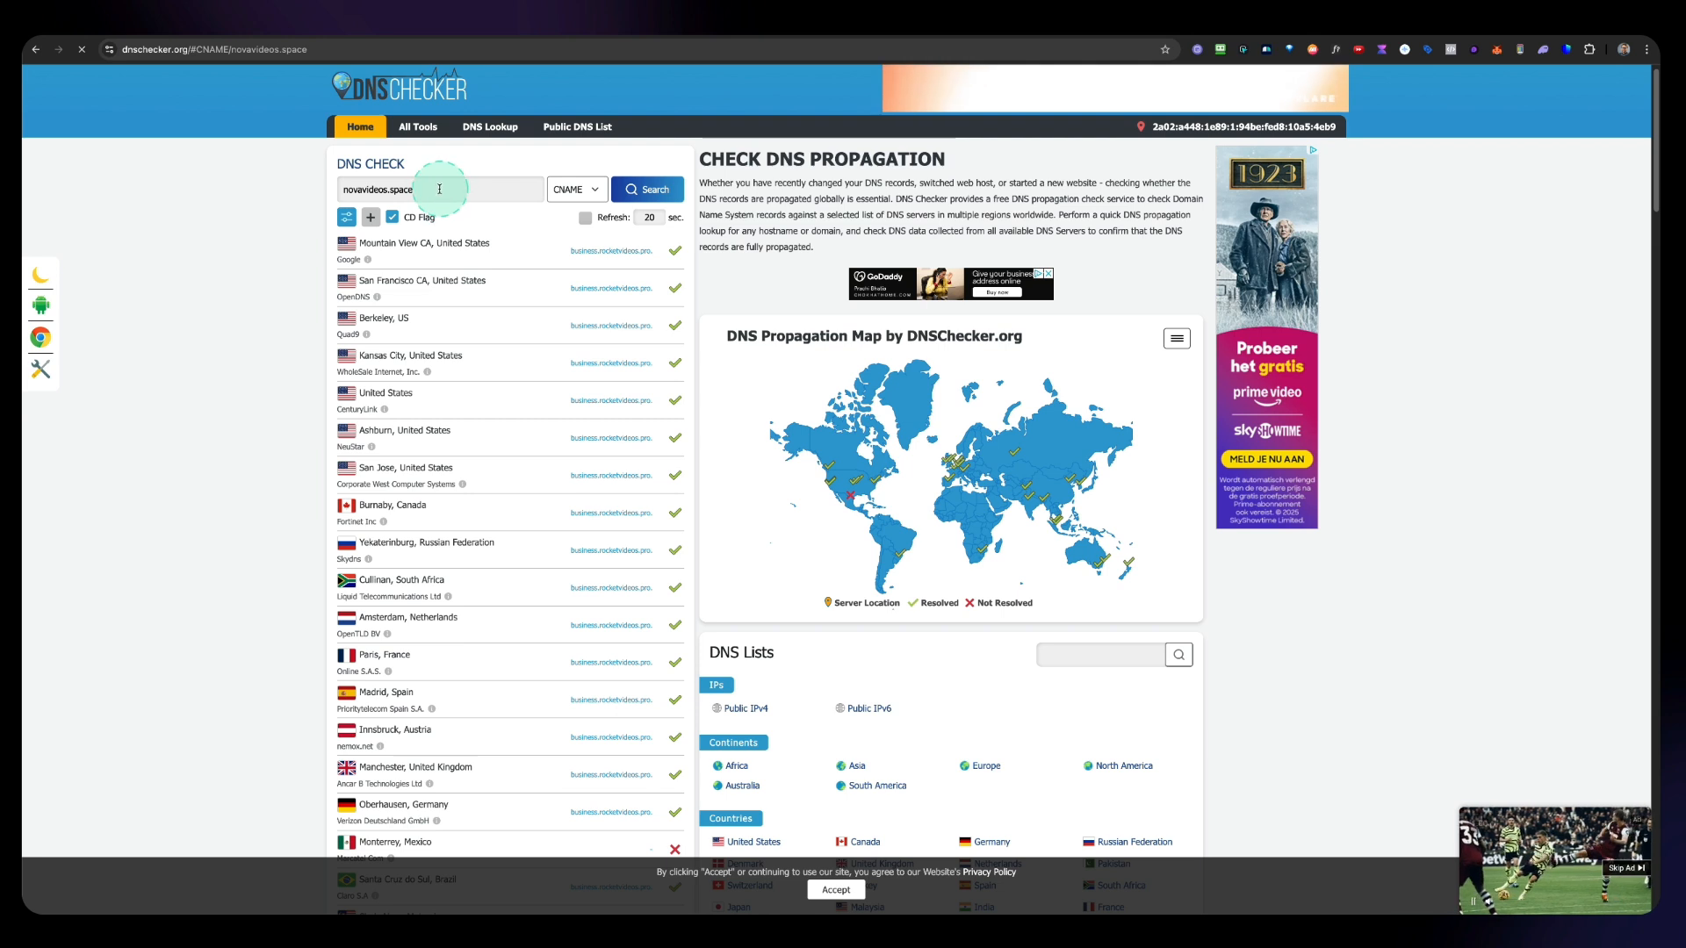
Step: Copy the domain novavideos.space and open it in the browser's address bar
drag(439, 190, 324, 187)
key(ctrl+c)
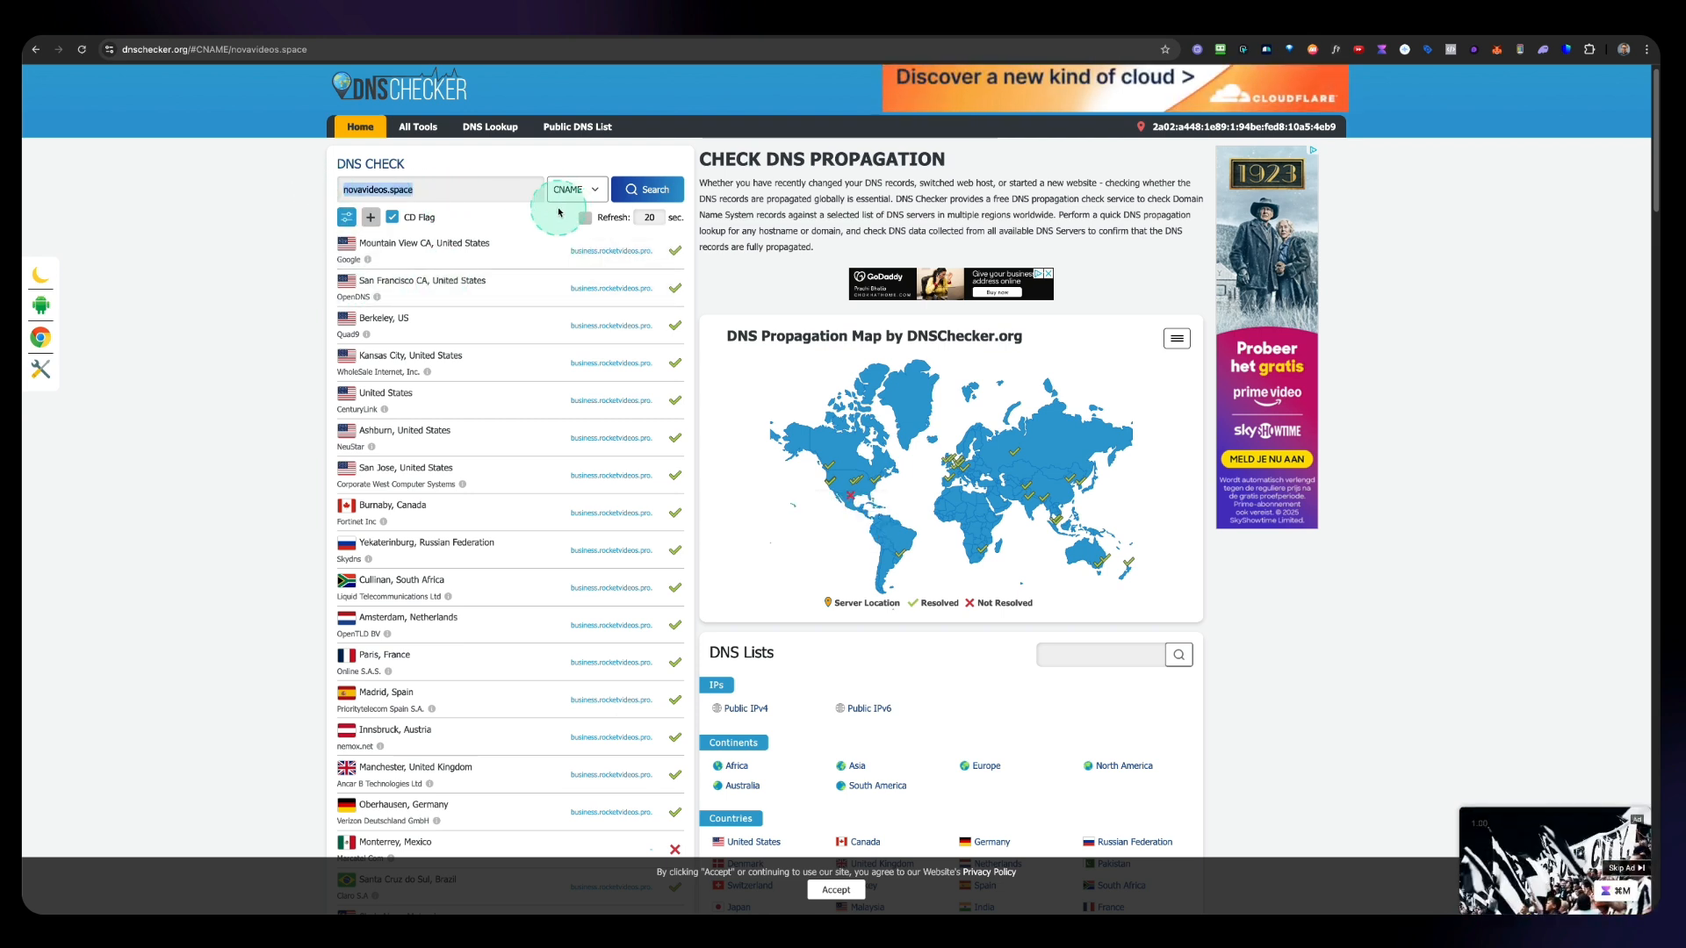
click(257, 50)
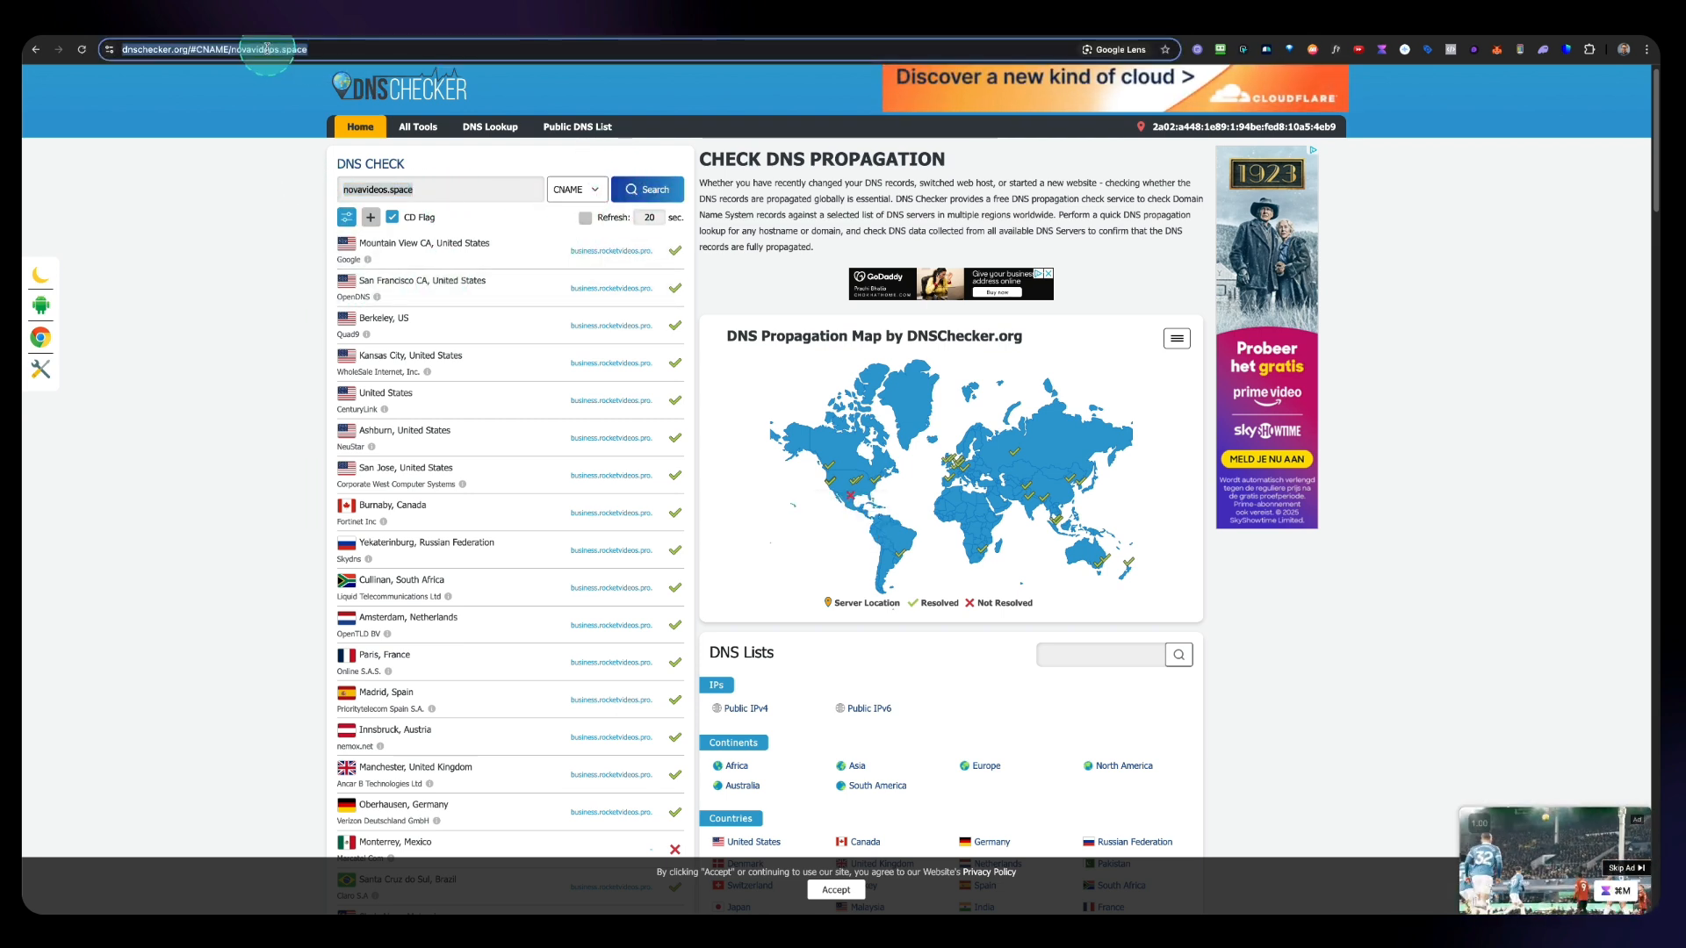
key(ctrl+v)
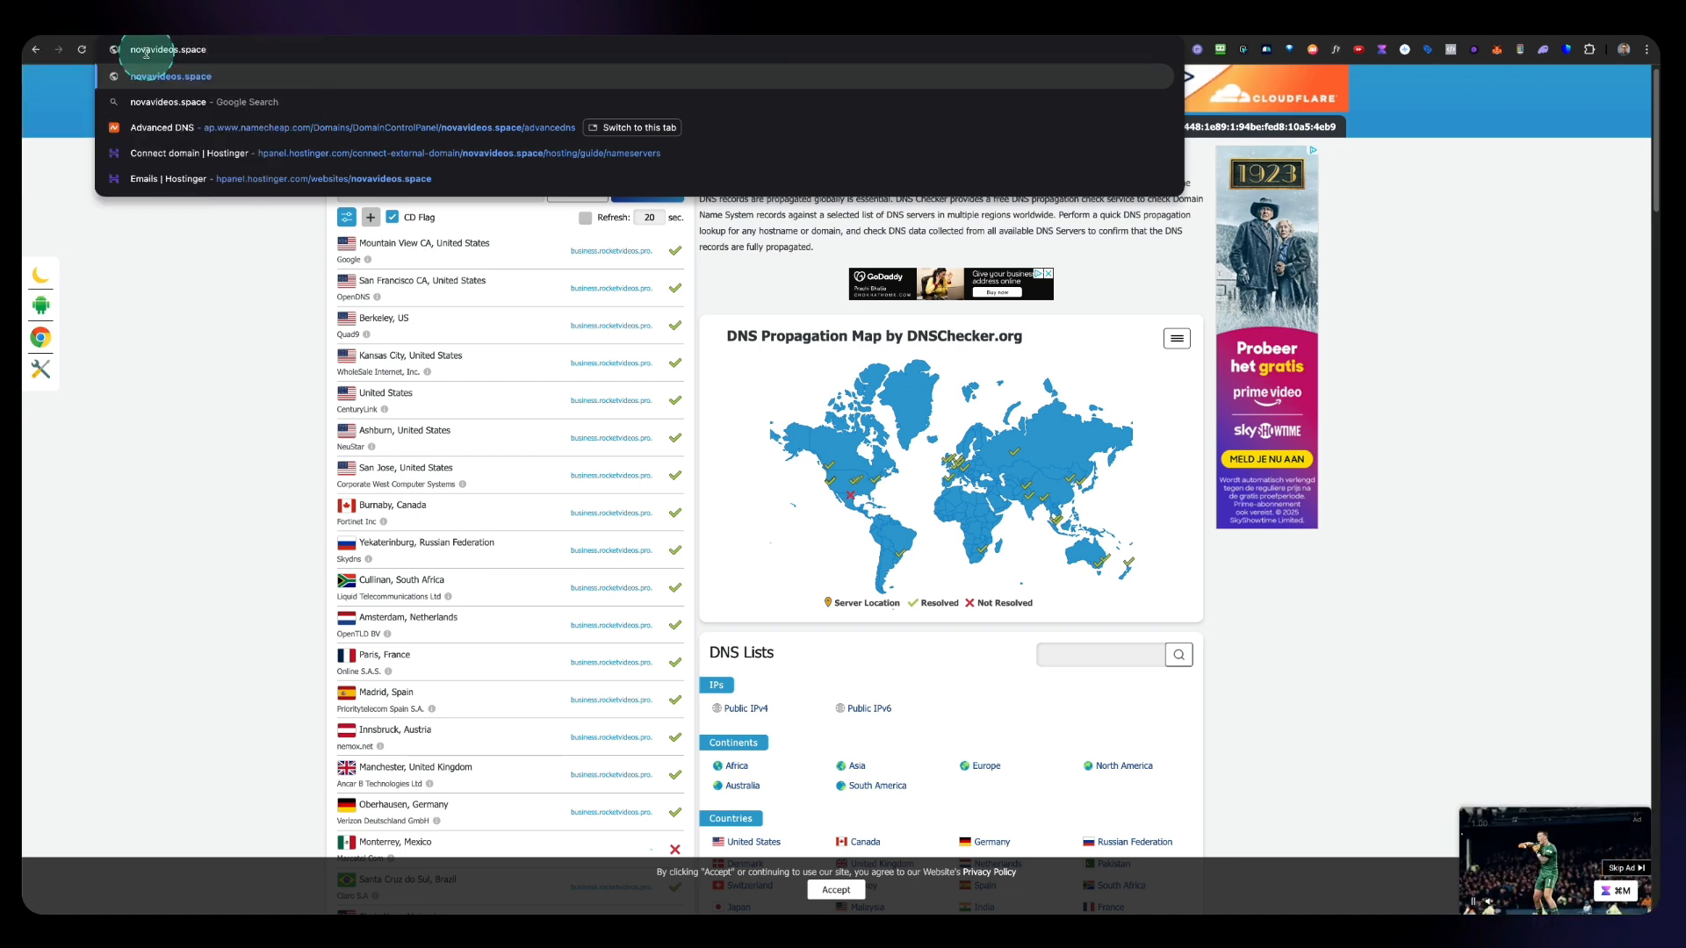
key(Return)
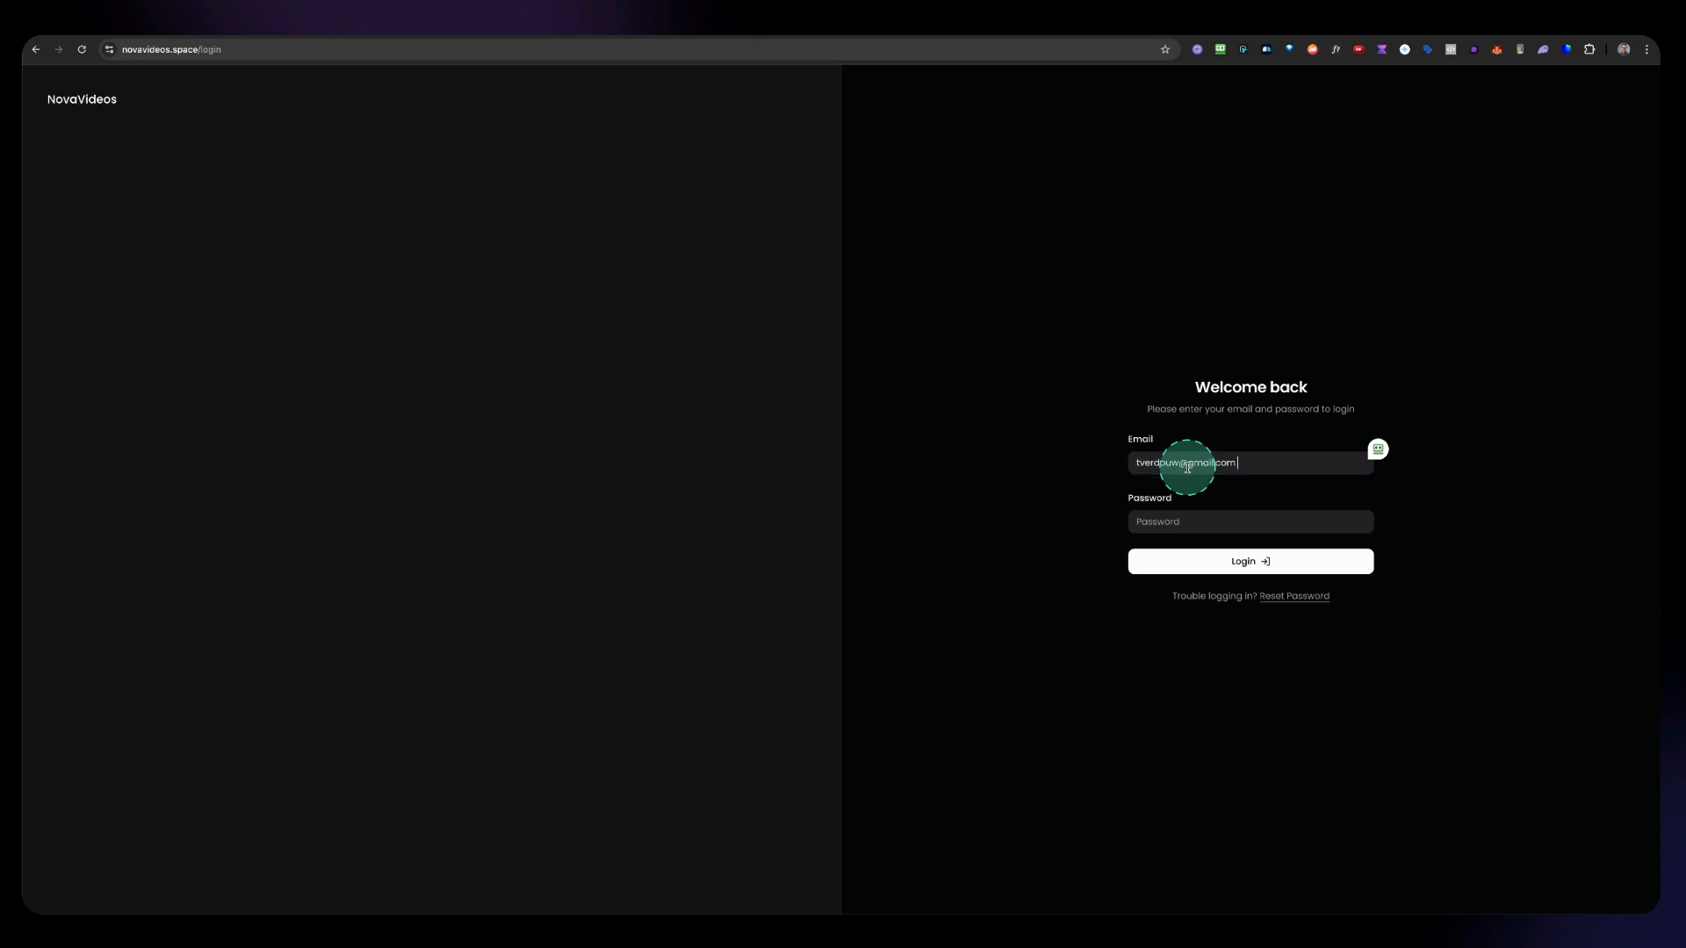
Step: Log in to the NovaVideos site with the account password and close the tutorials overview
key(super+v)
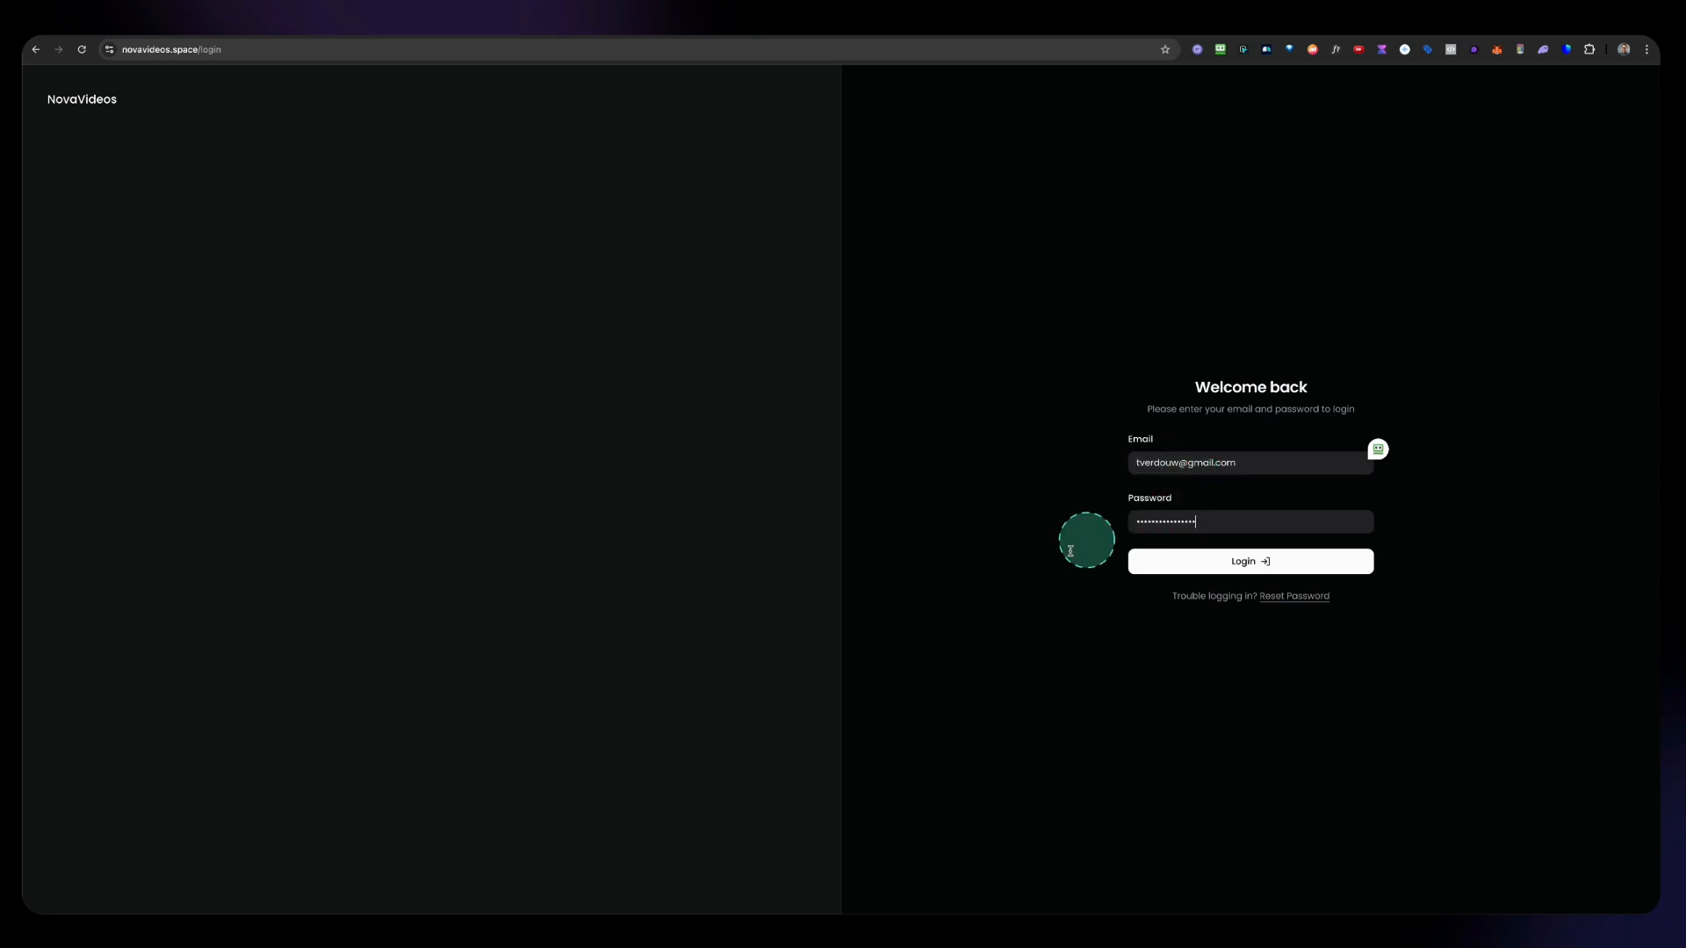
click(1255, 563)
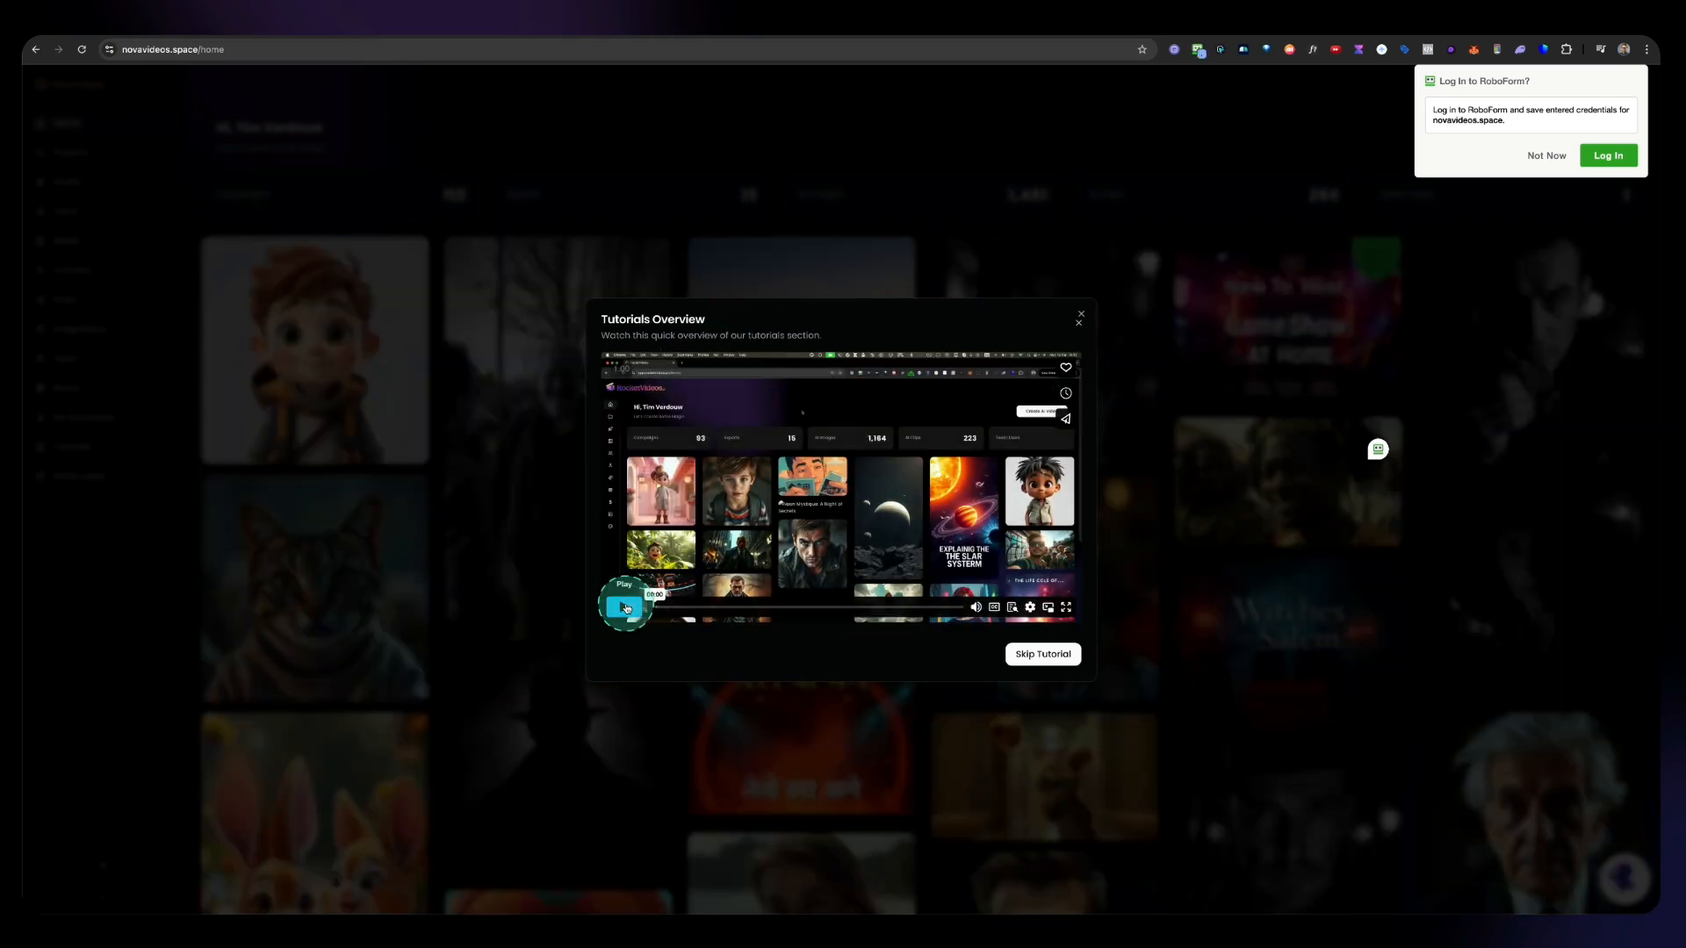
click(1079, 316)
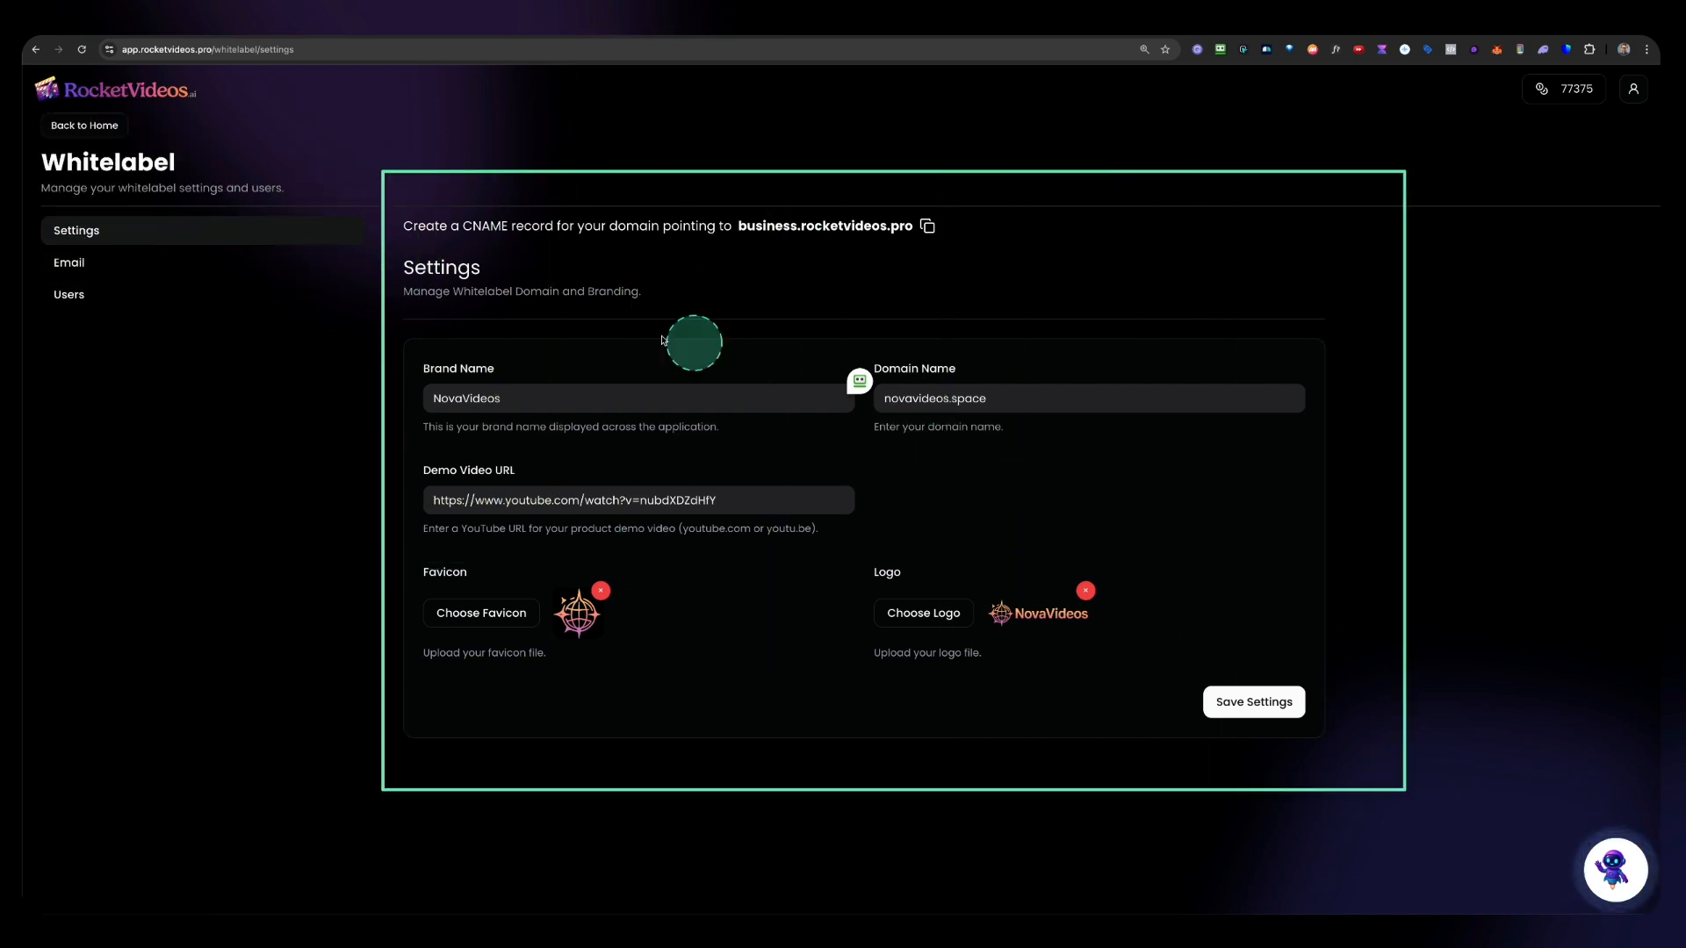
Step: Open the whitelabel Email settings and enable Use Custom SMTP
click(69, 264)
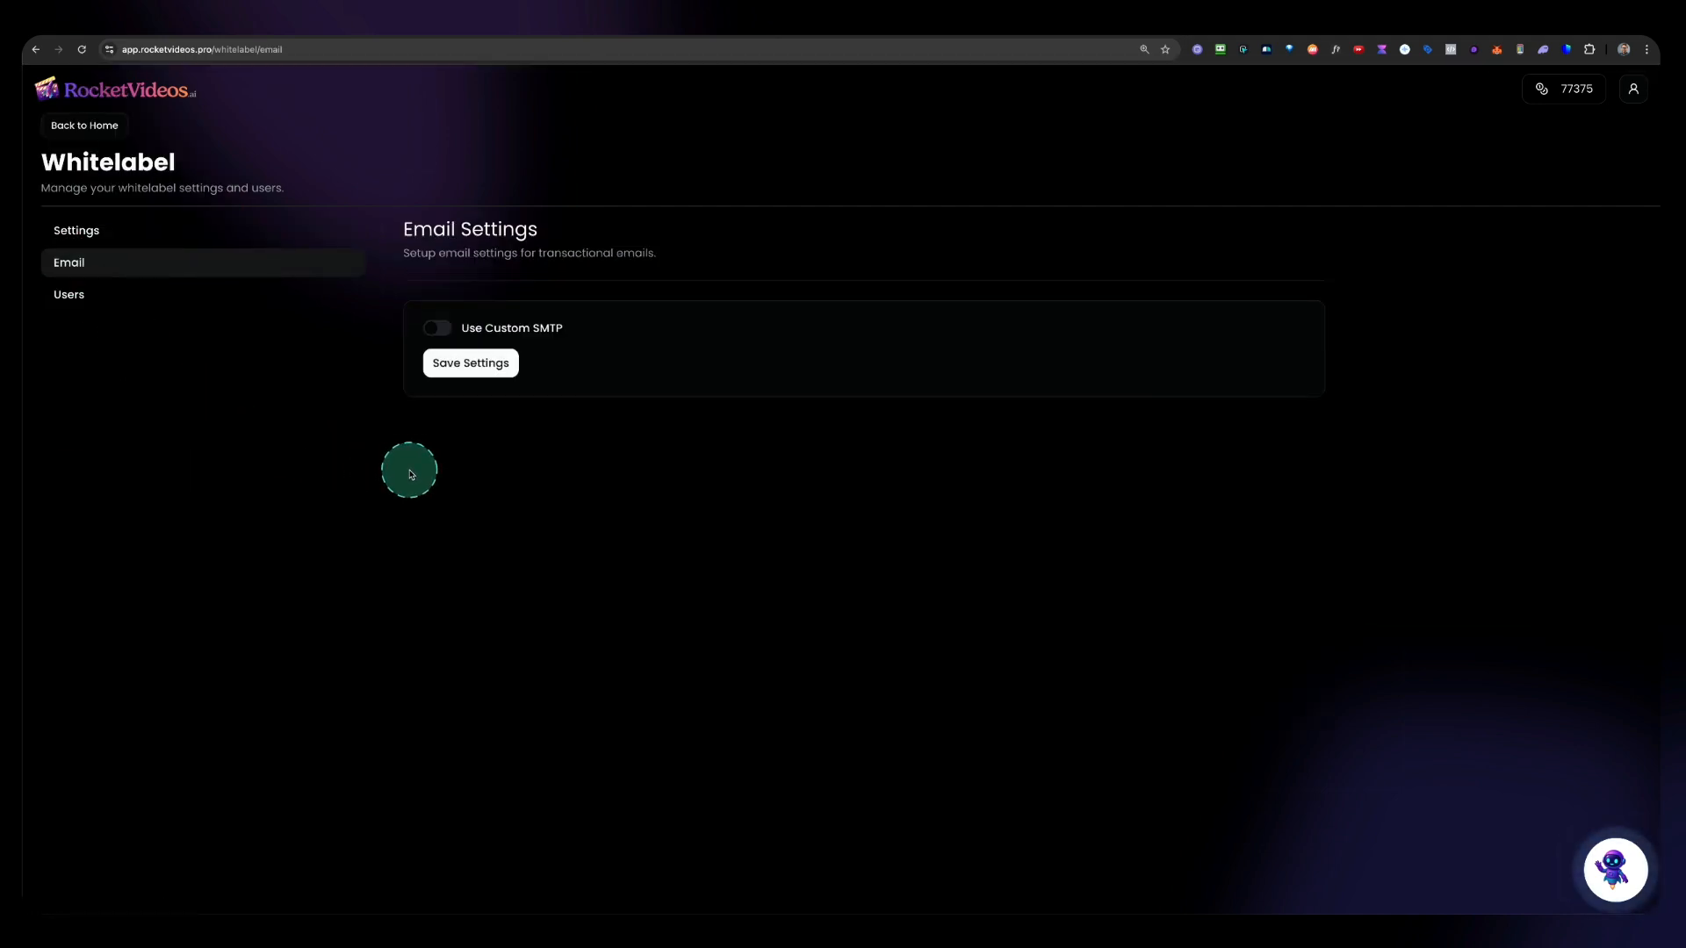
click(442, 332)
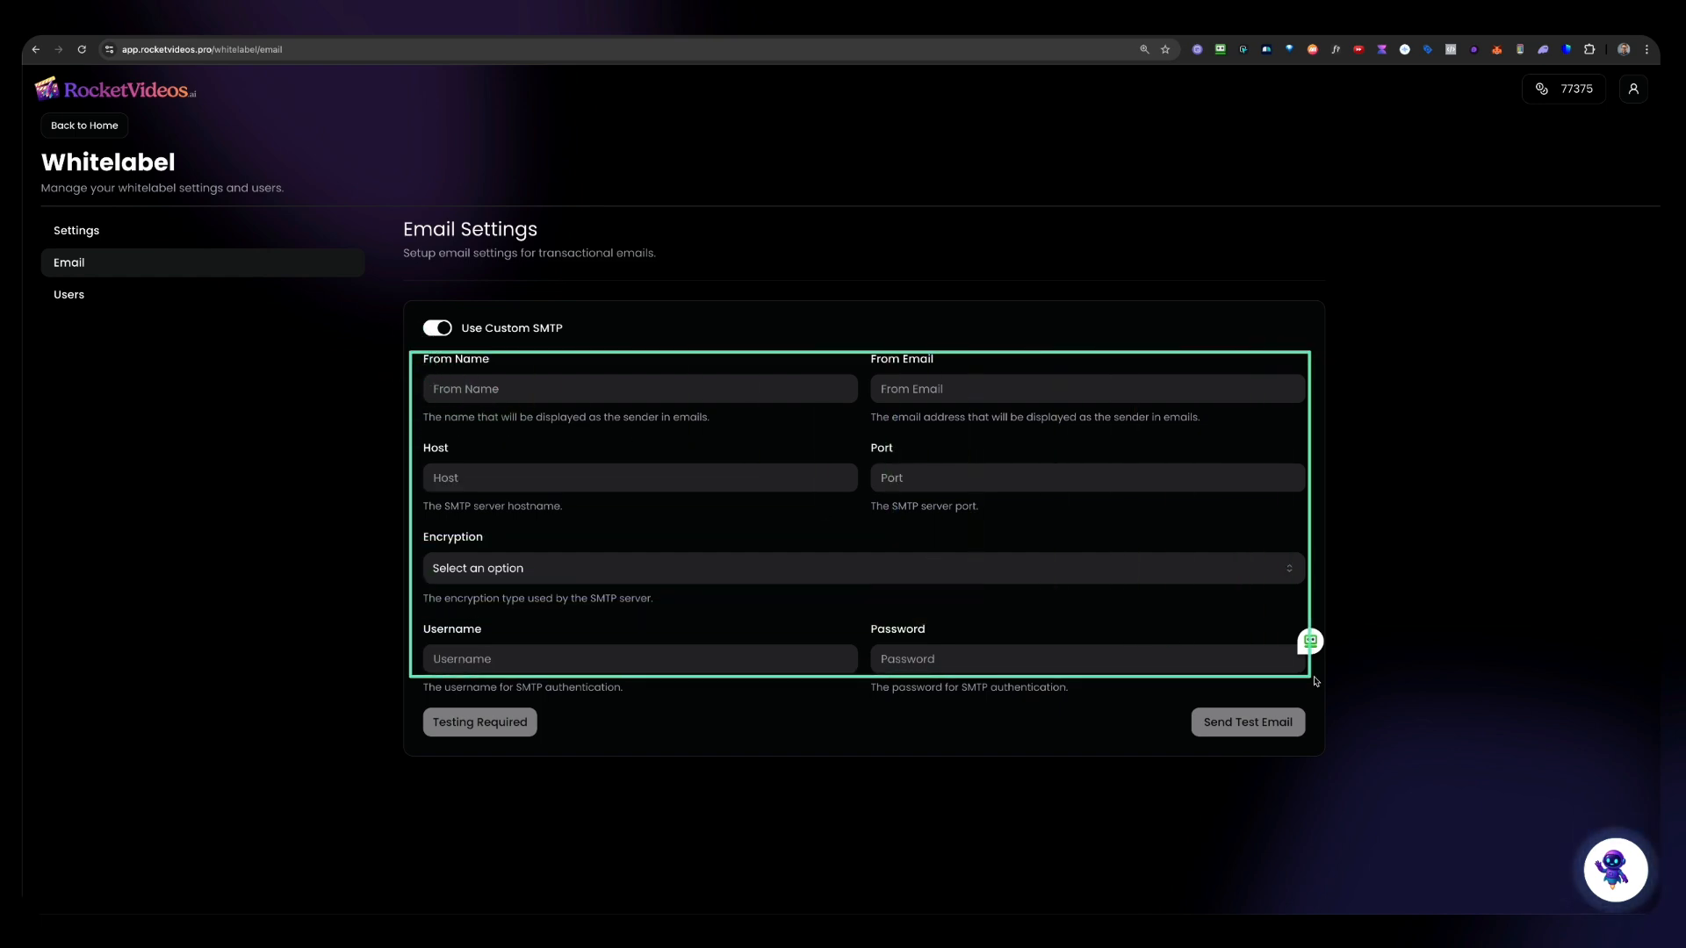
click(587, 389)
text(NovaVideos)
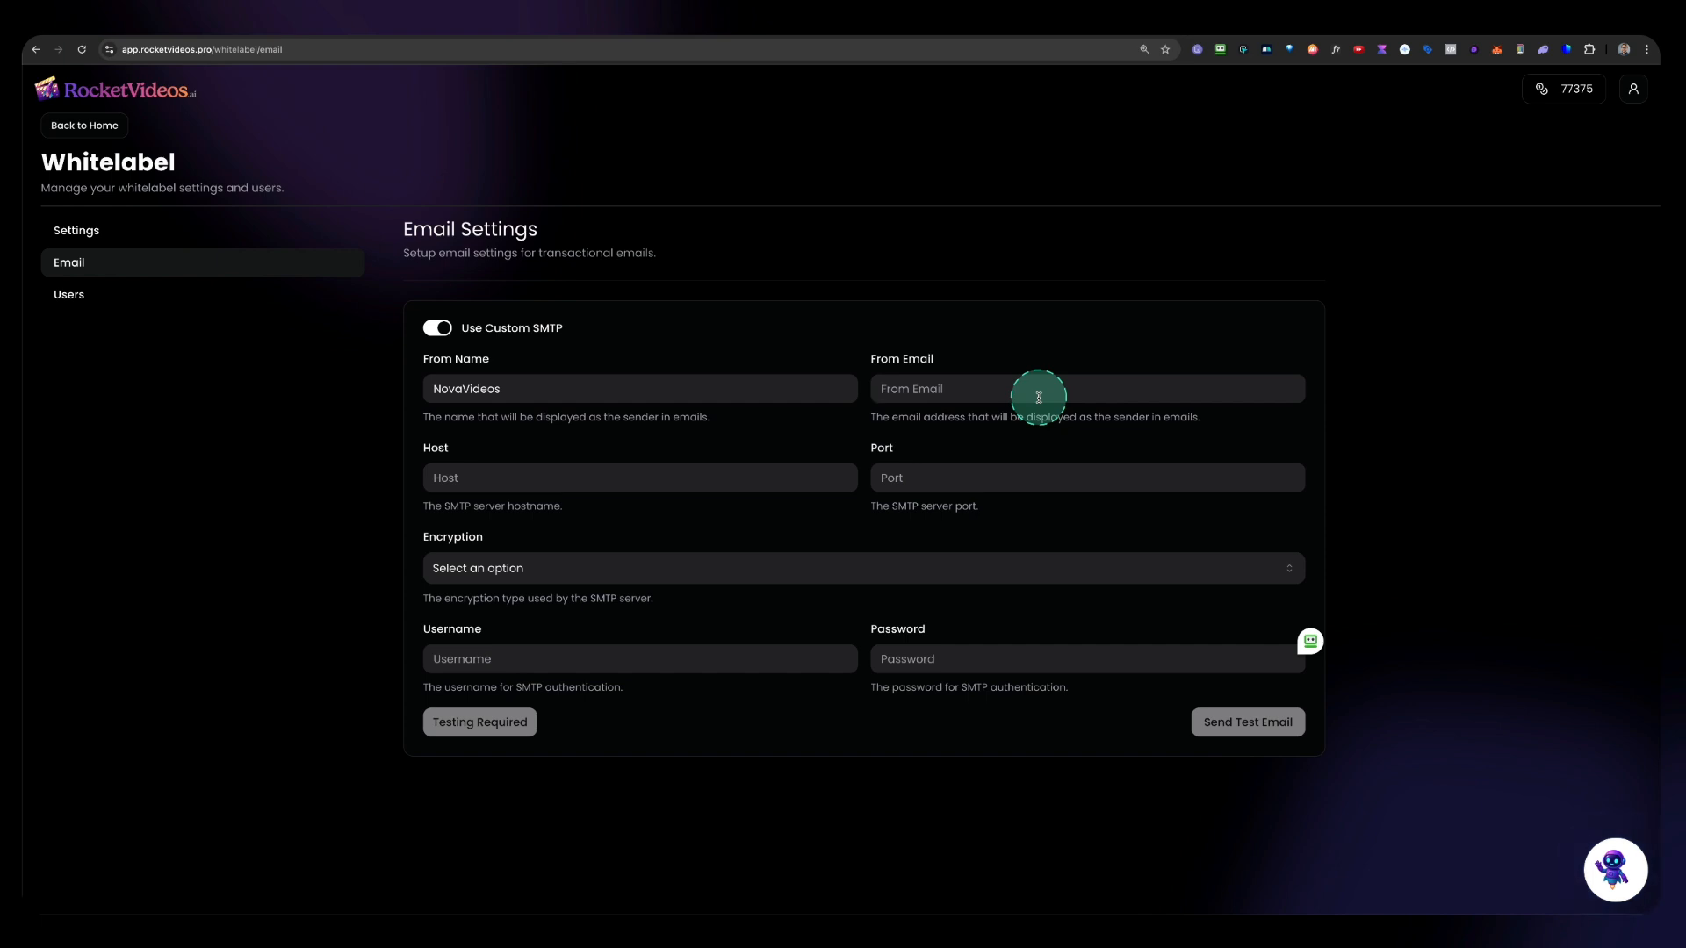
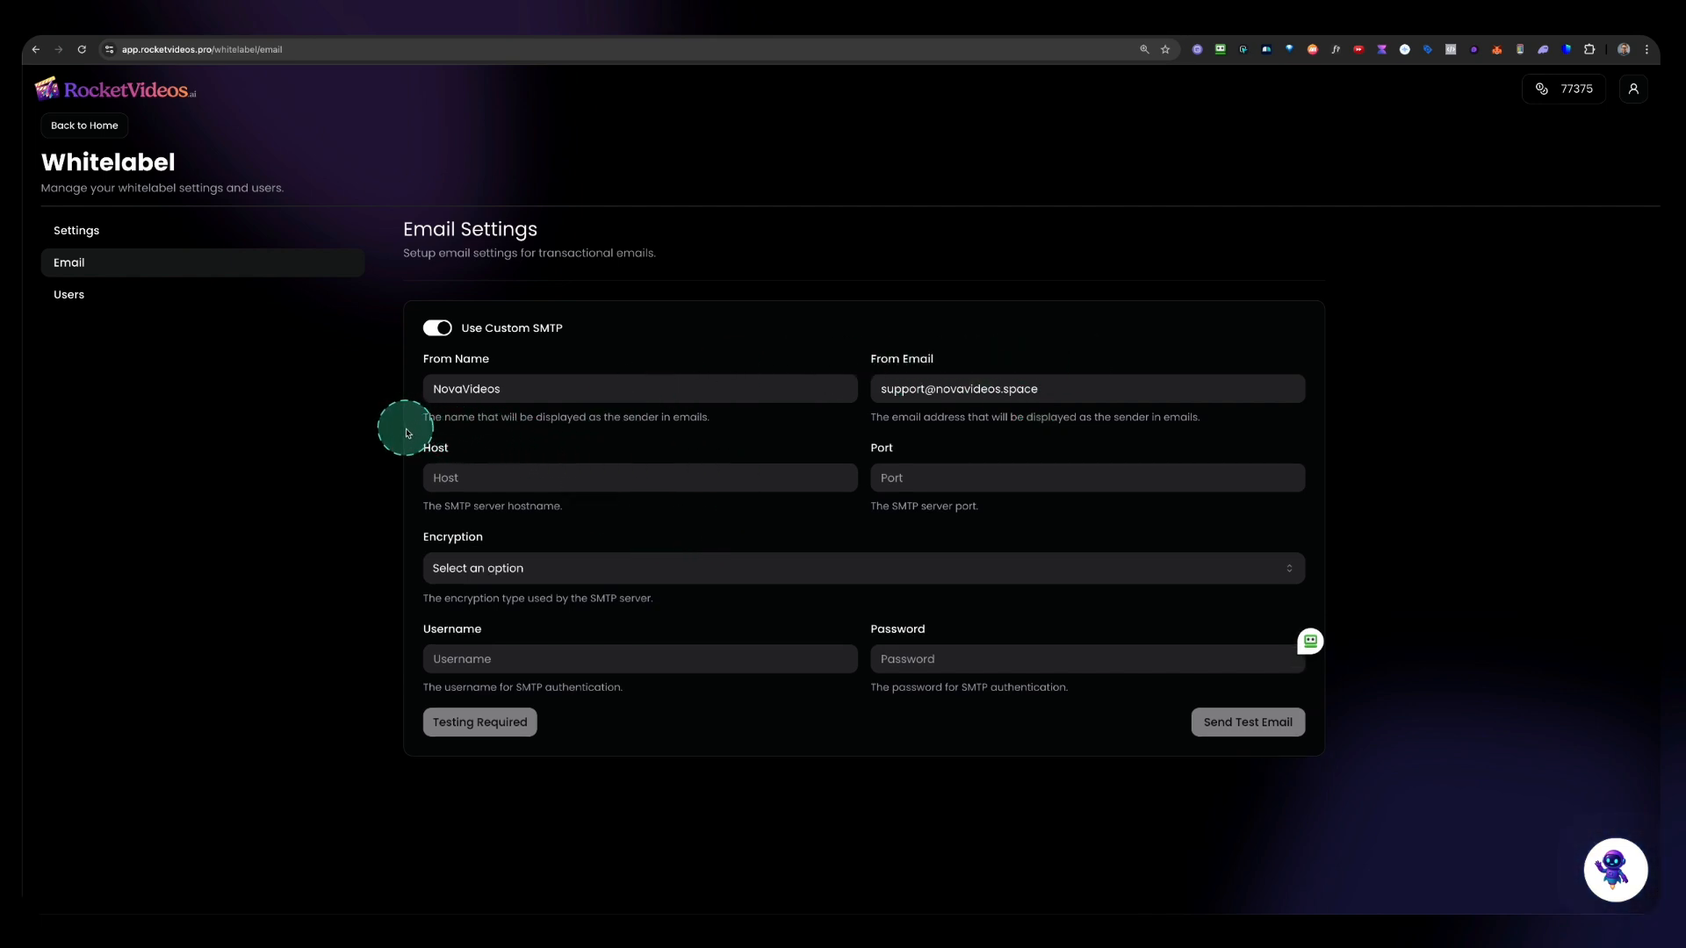
mouse_move(405, 431)
mouse_down()
mouse_move(797, 603)
mouse_move(1326, 725)
mouse_move(1378, 759)
mouse_up()
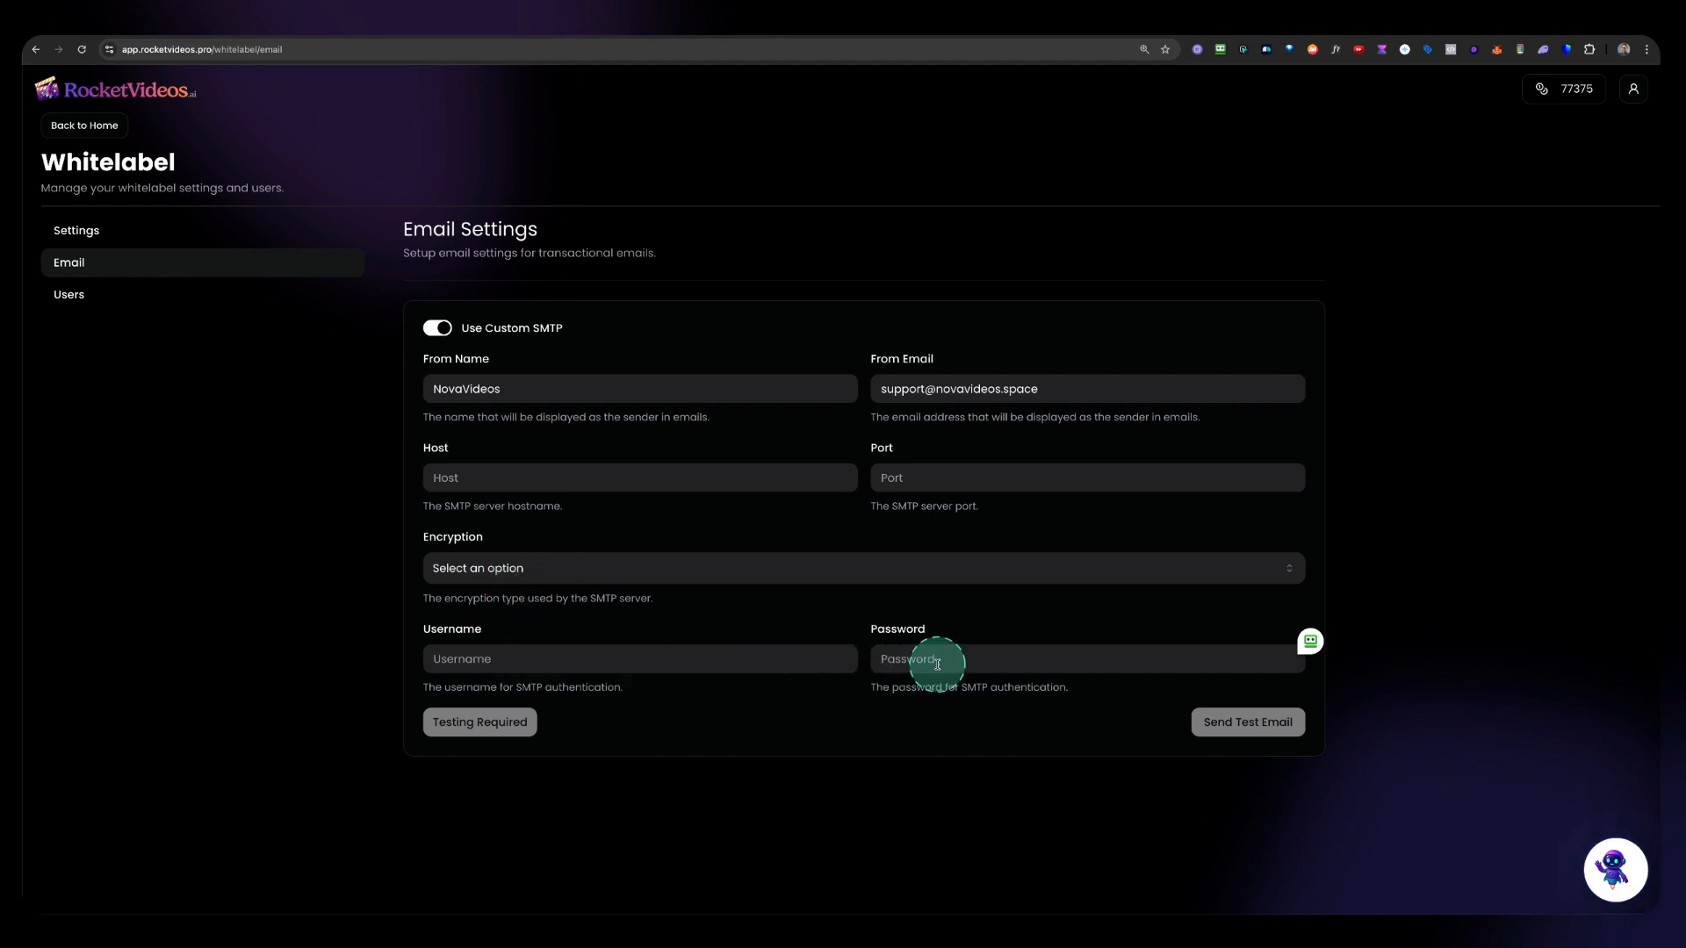
click(1037, 30)
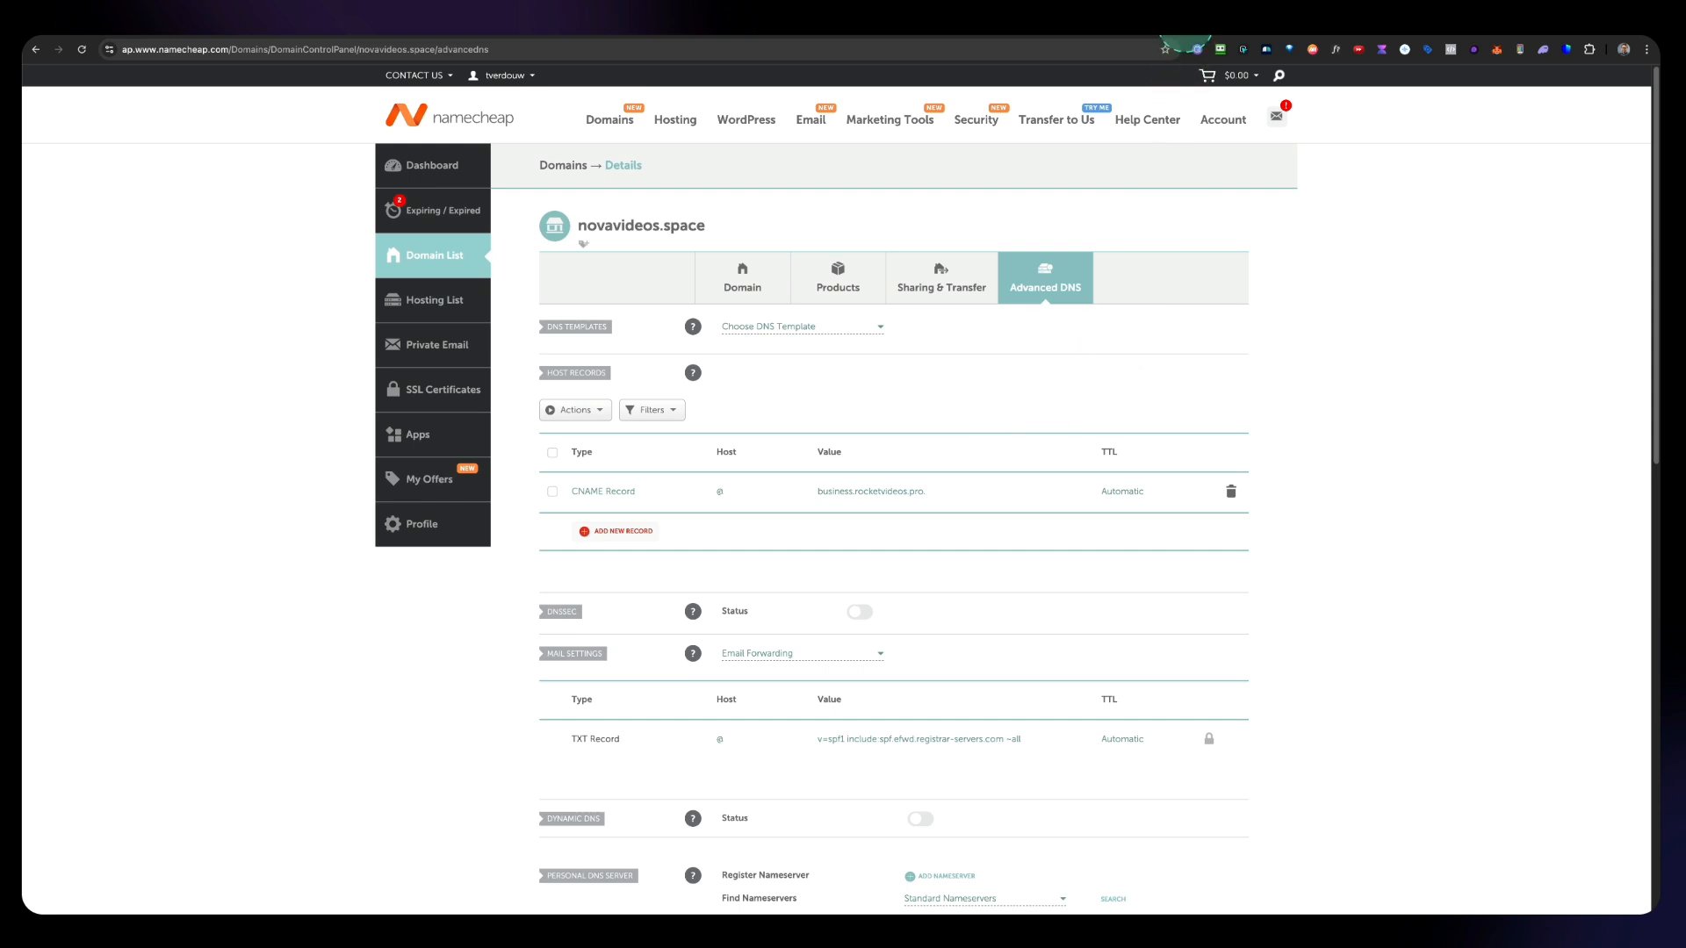
click(1186, 39)
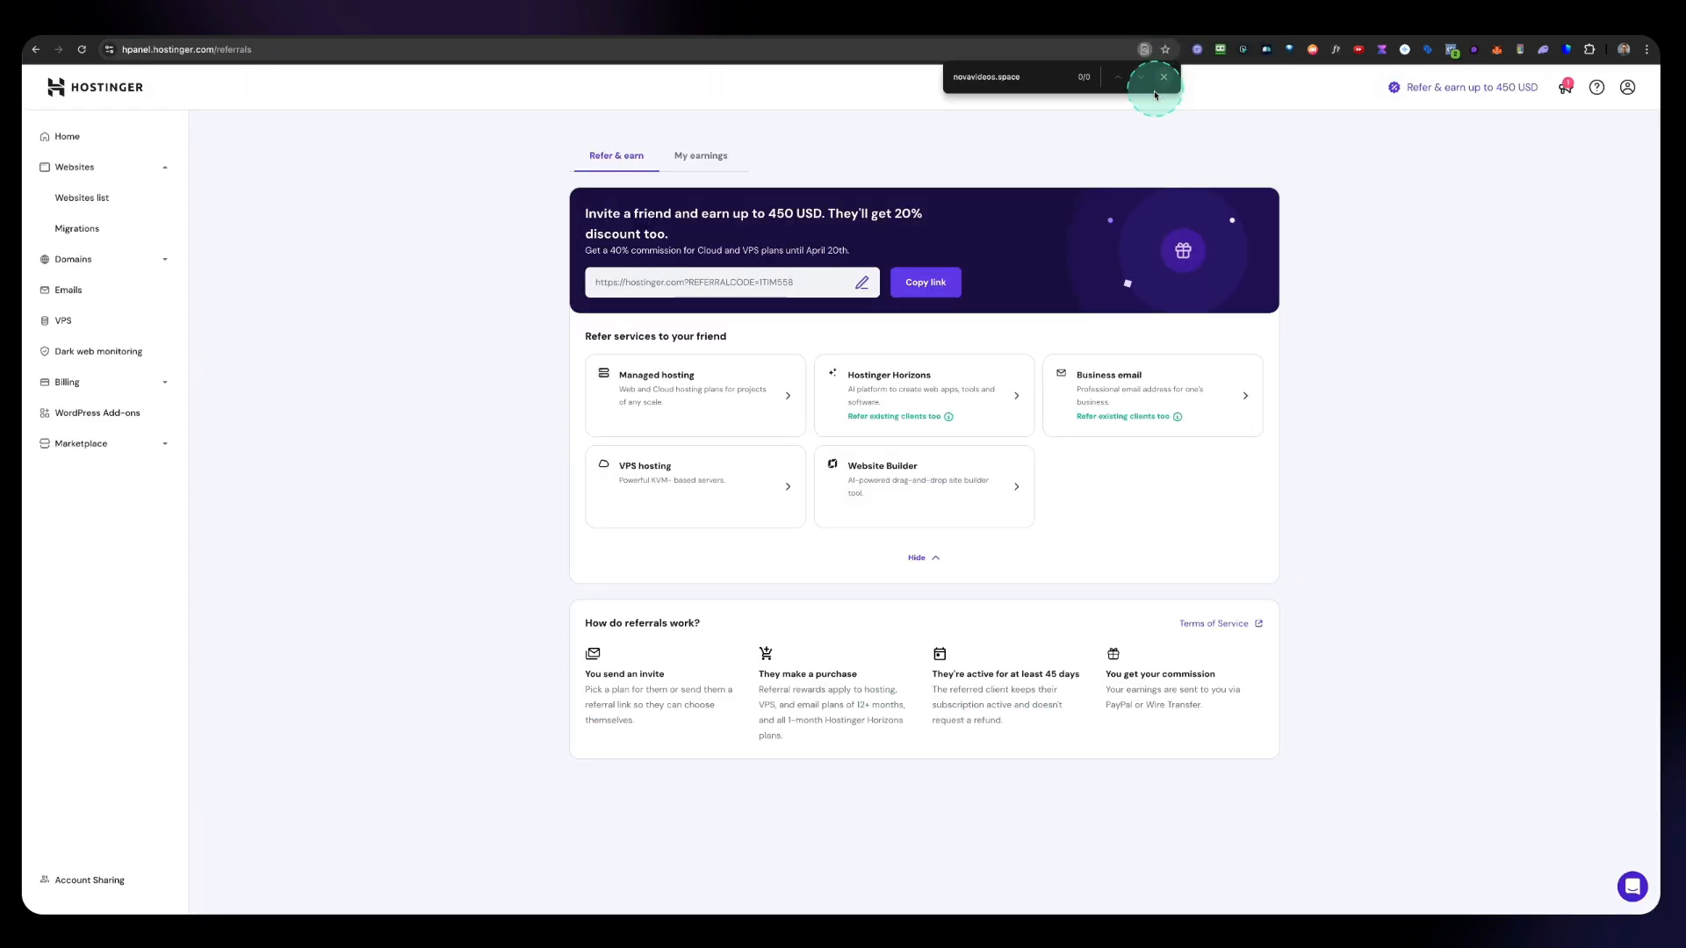
click(1358, 24)
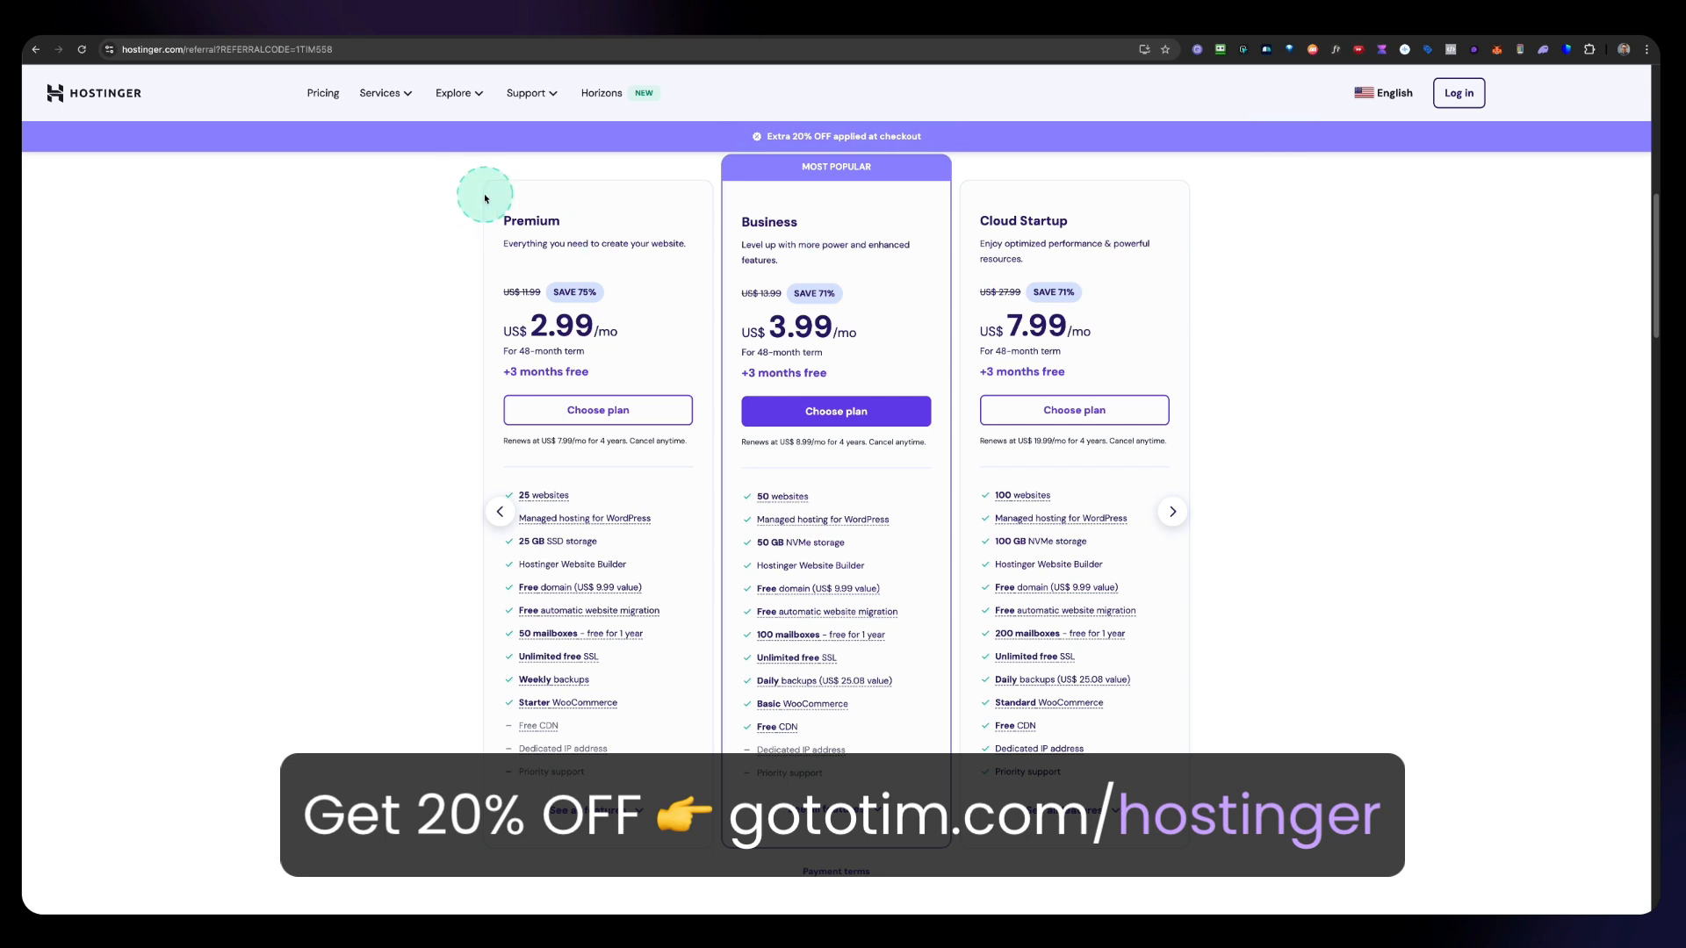
mouse_move(480, 156)
mouse_down()
mouse_move(1180, 799)
mouse_move(1230, 869)
mouse_up()
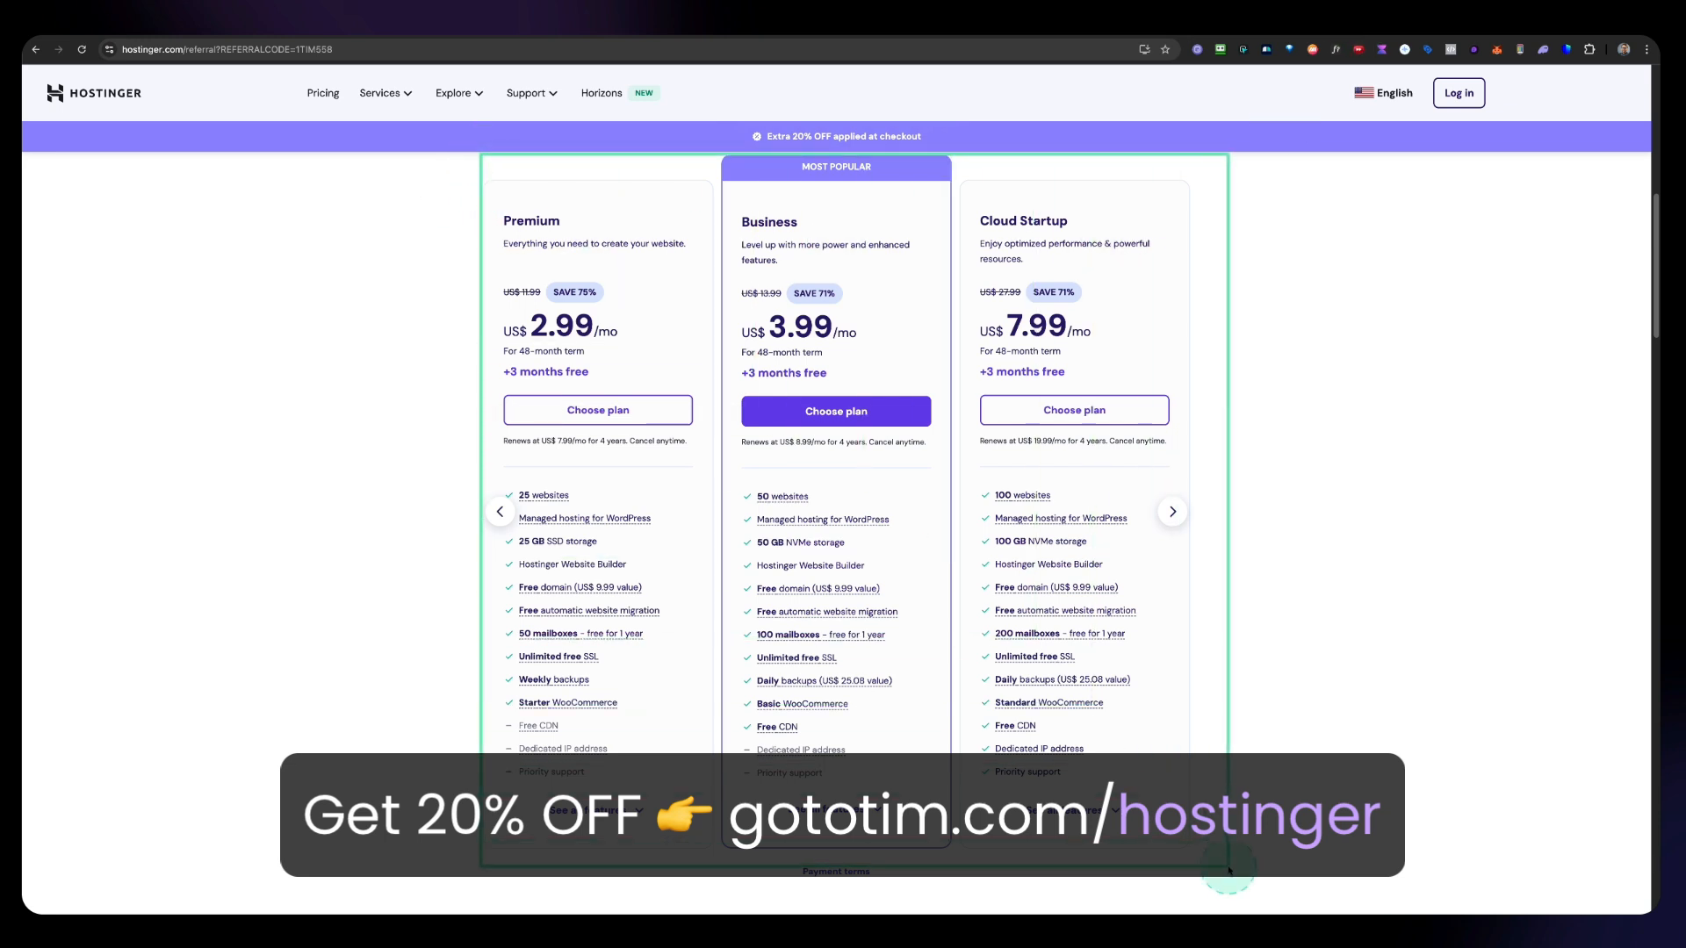
key(ctrl)
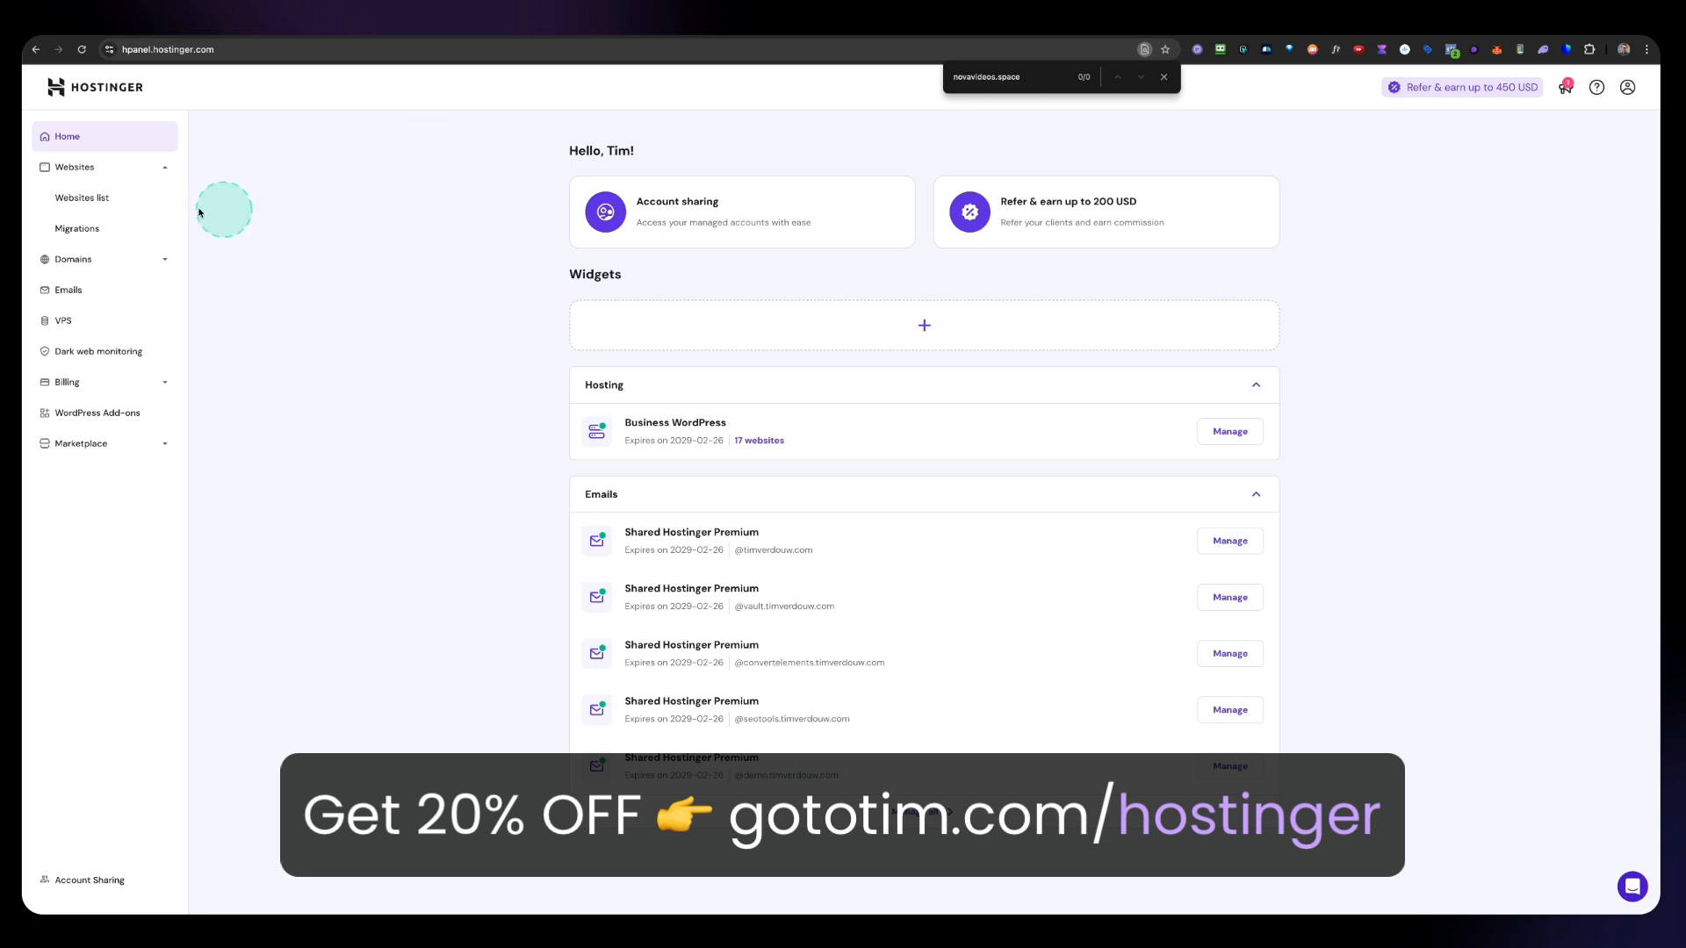
Step: Add an empty PHP/HTML website in Hostinger, skipping the questionnaire, using the domain novavideos.space
click(88, 202)
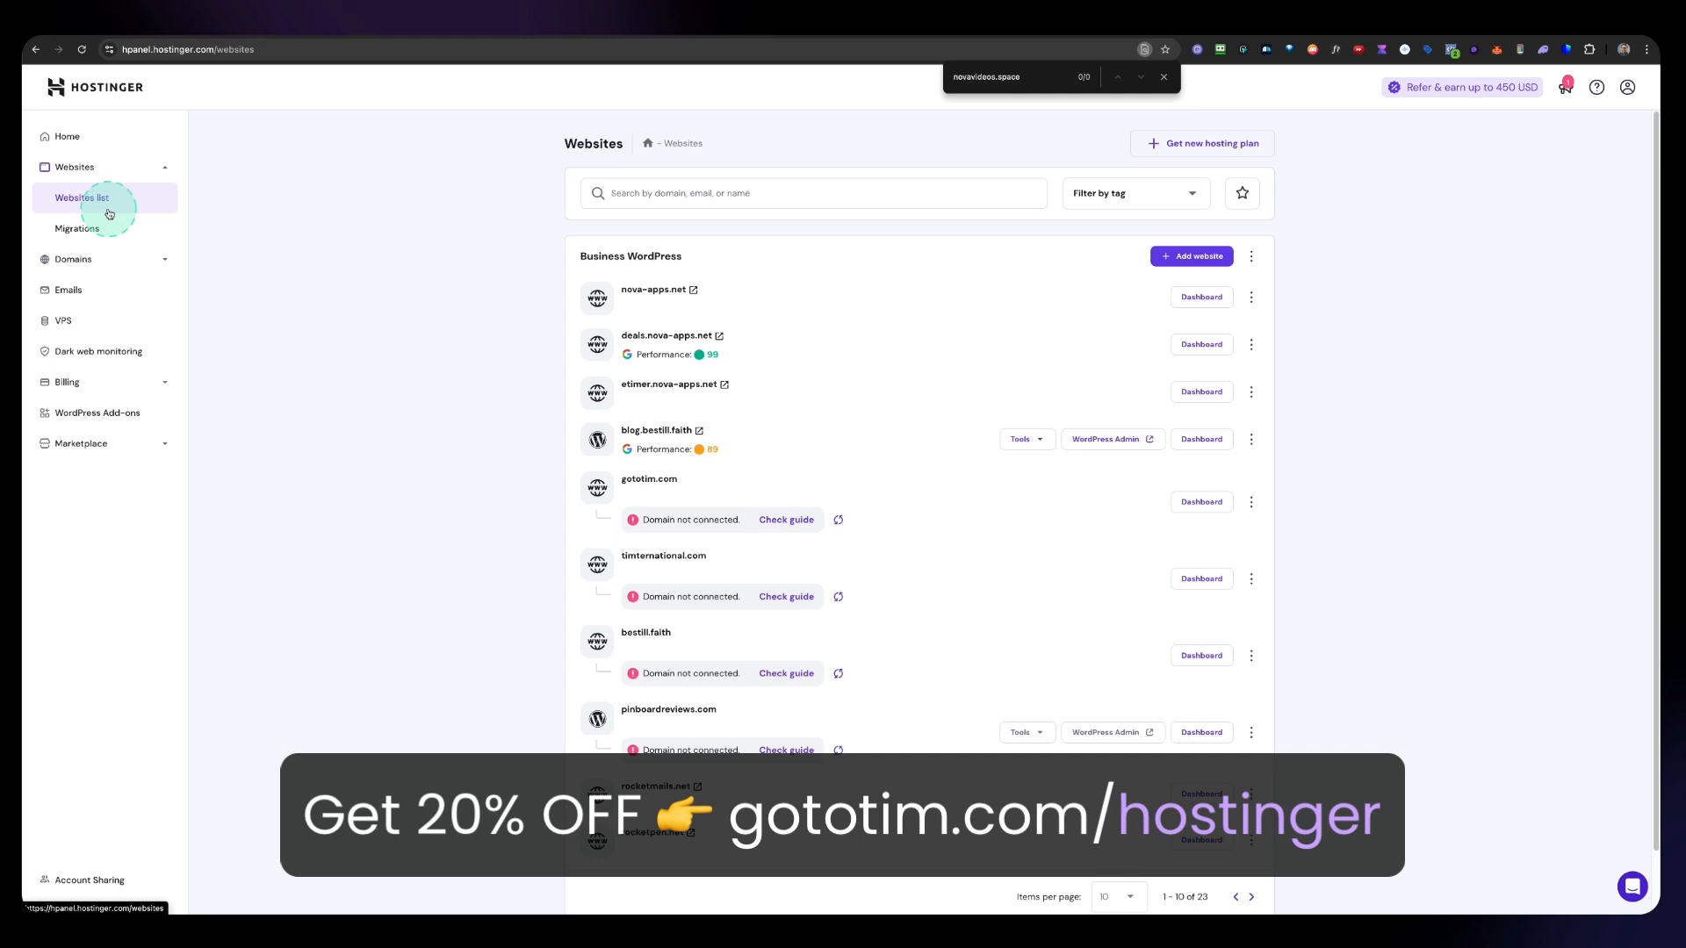
click(1192, 263)
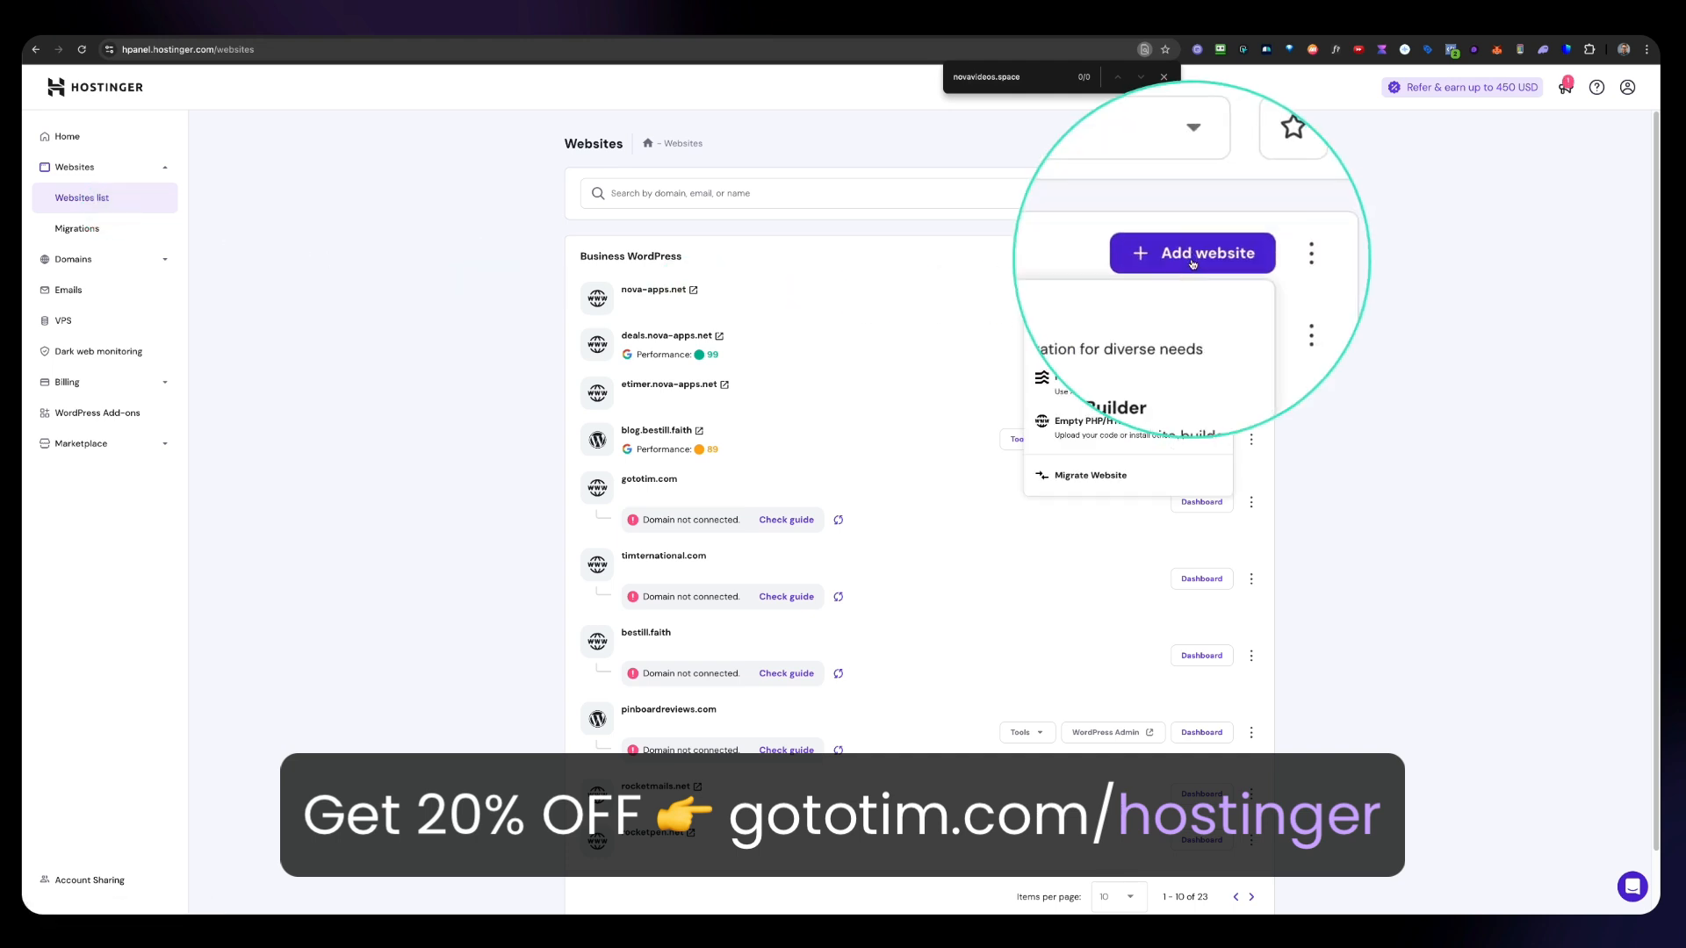
click(1116, 437)
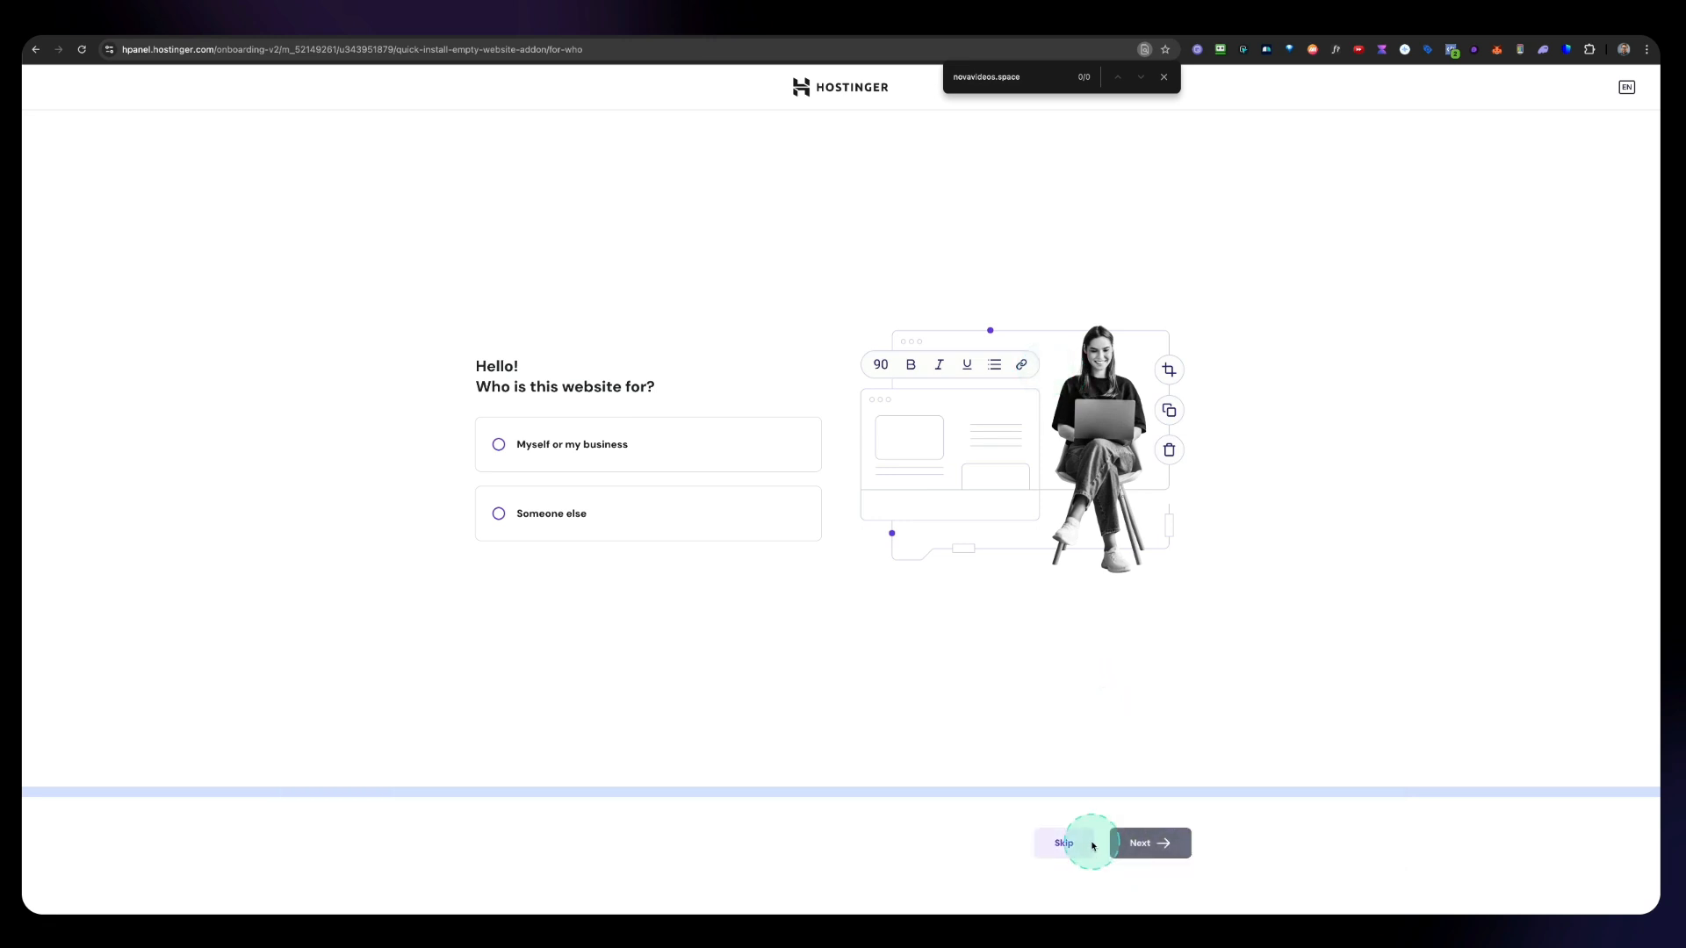
click(1060, 839)
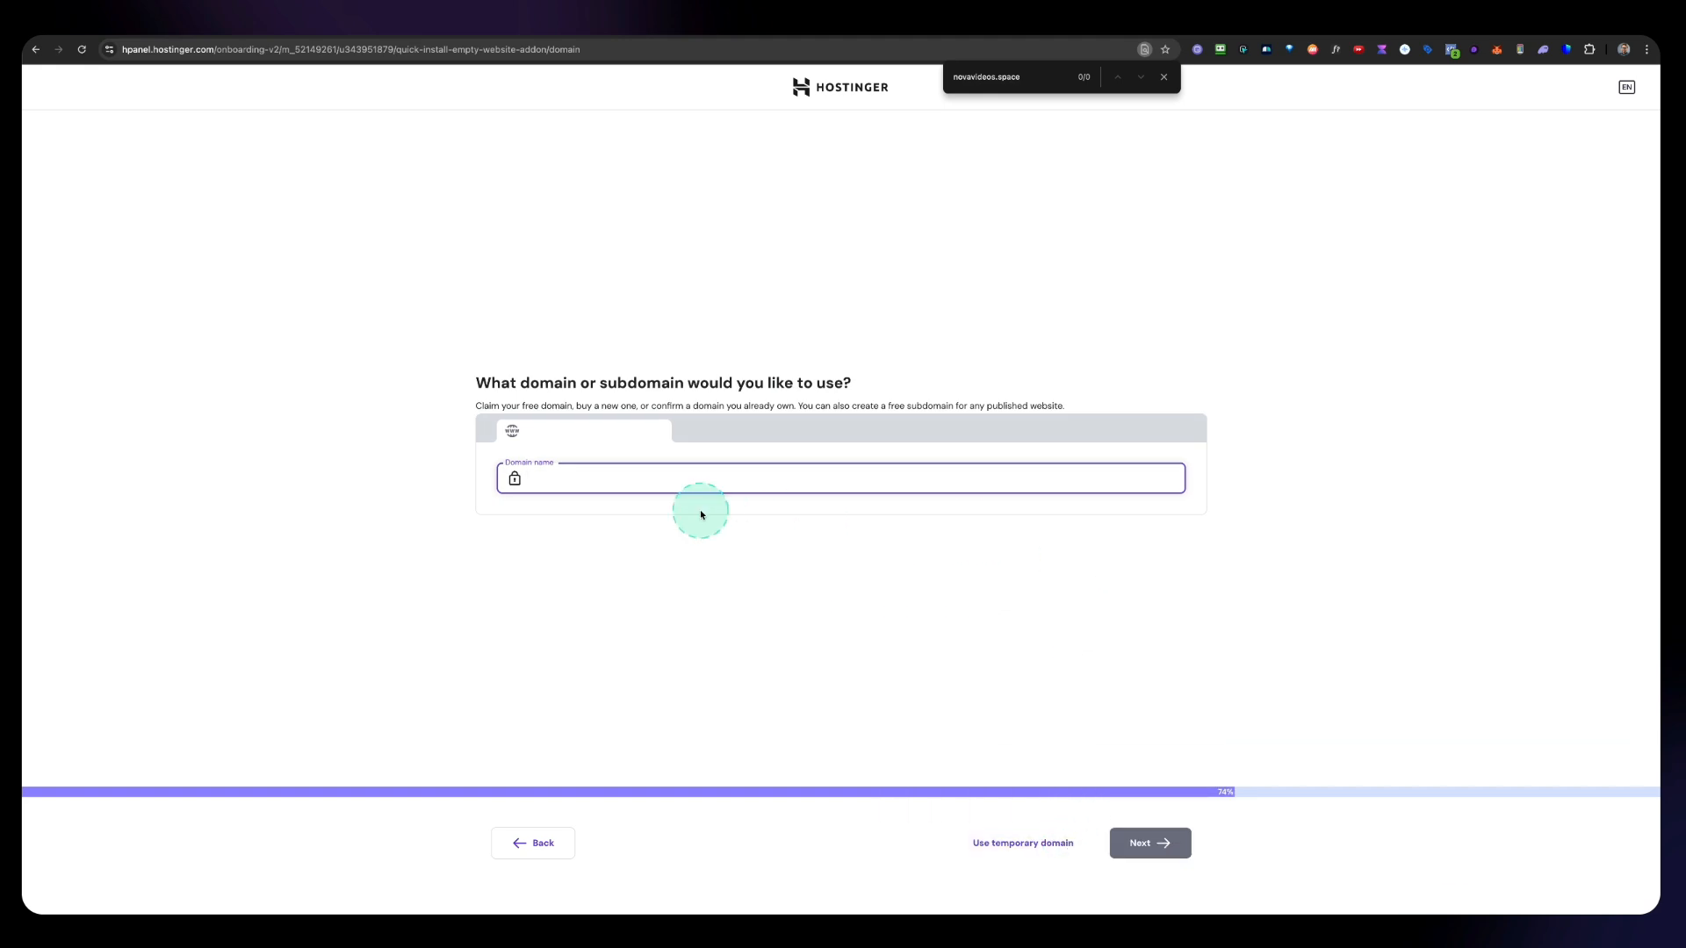
text(novavideos.space)
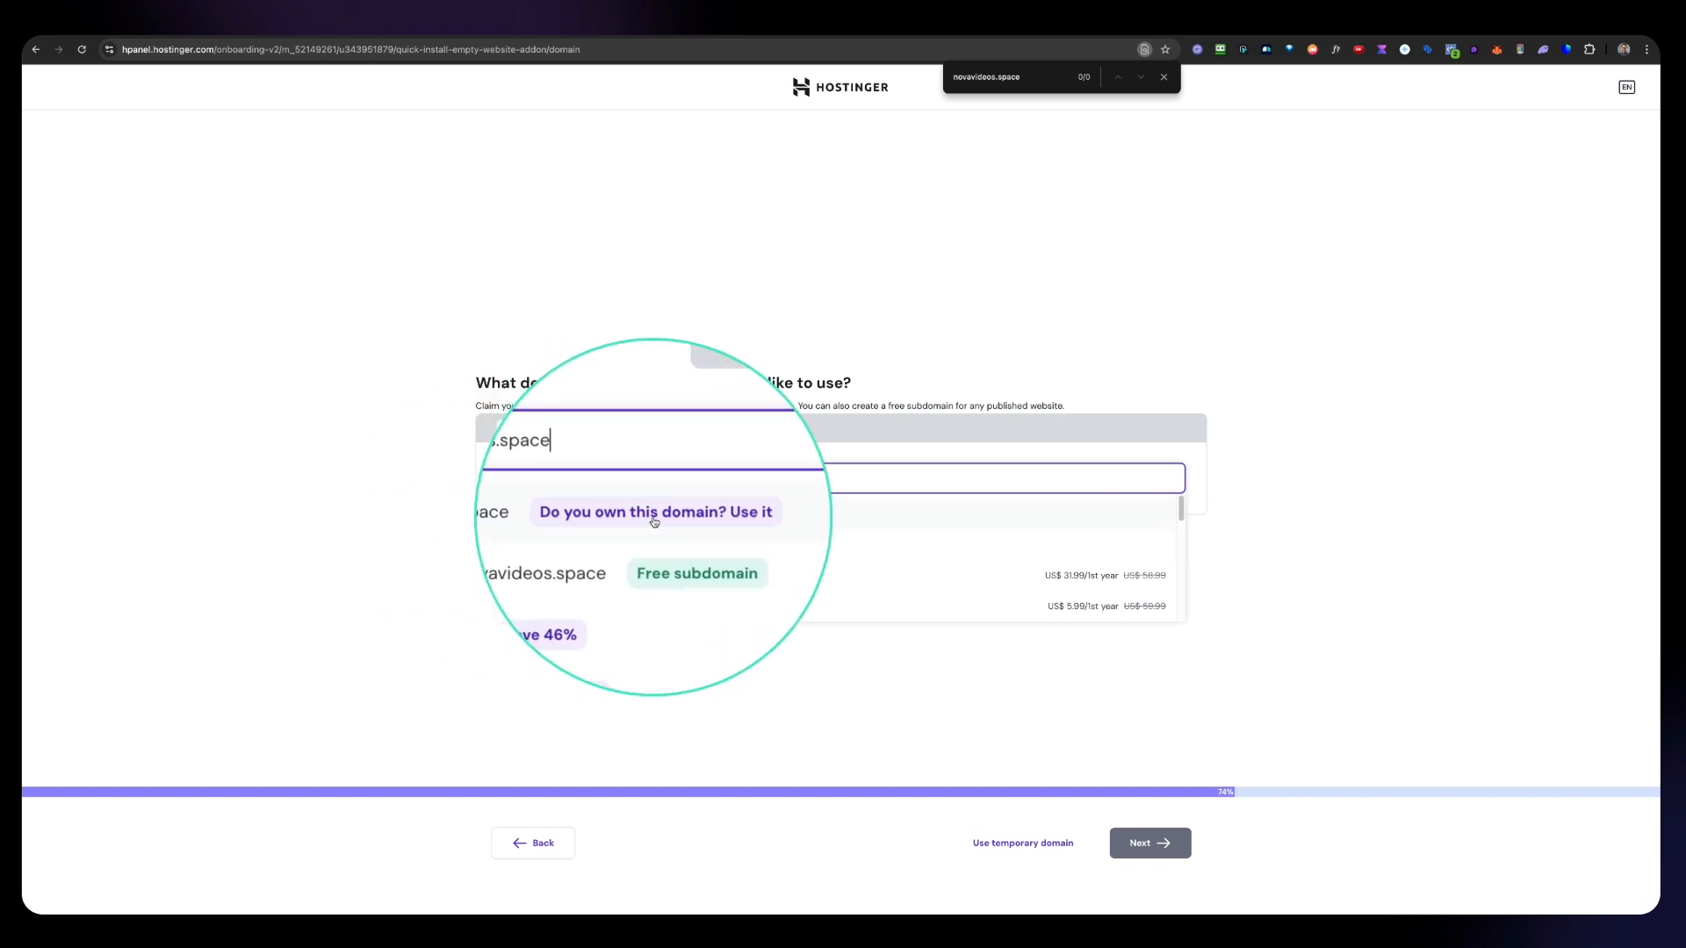
click(646, 518)
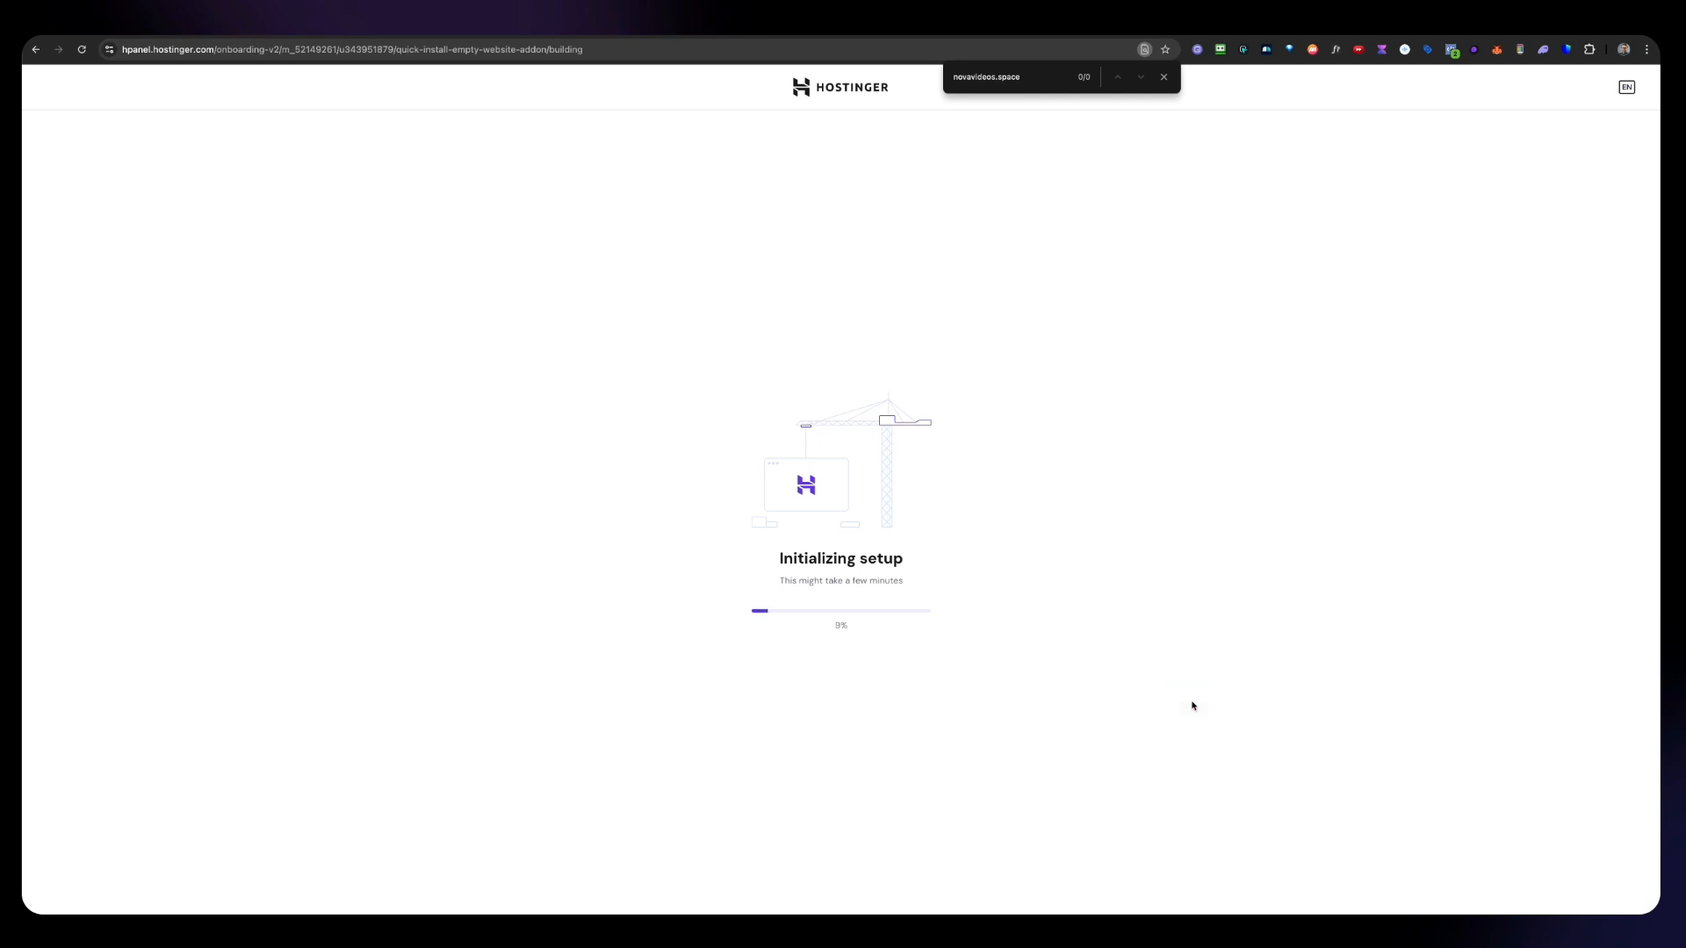
click(1193, 700)
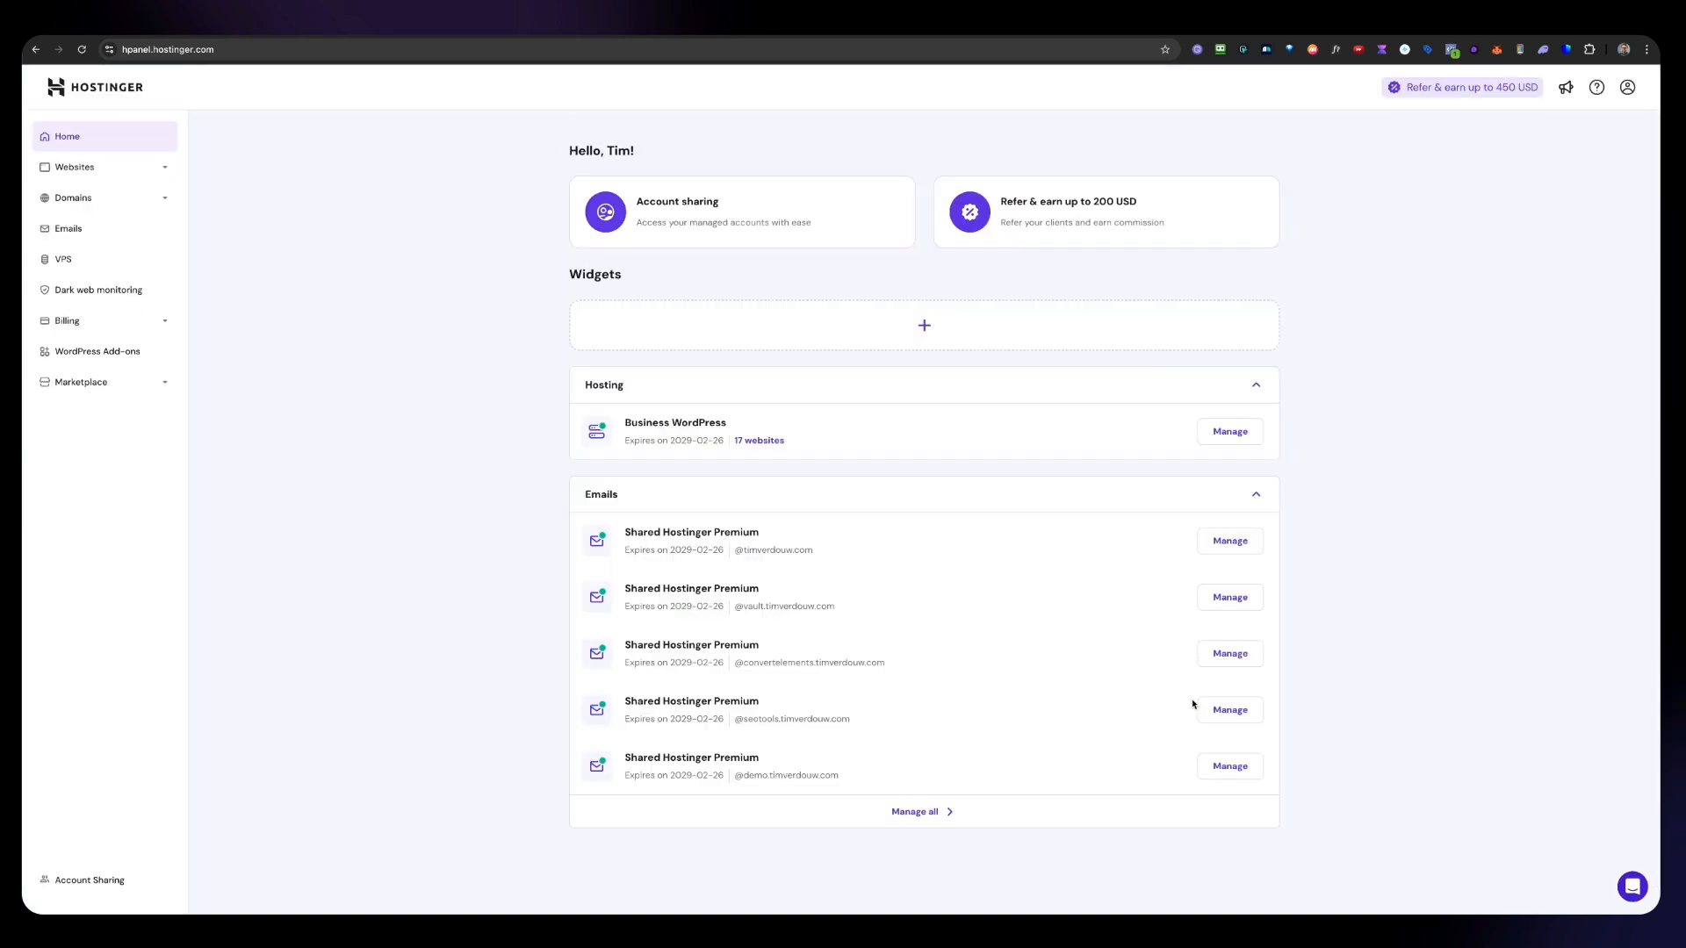
Step: Open the novavideos.space website dashboard and go to its Email Accounts
click(163, 172)
click(88, 200)
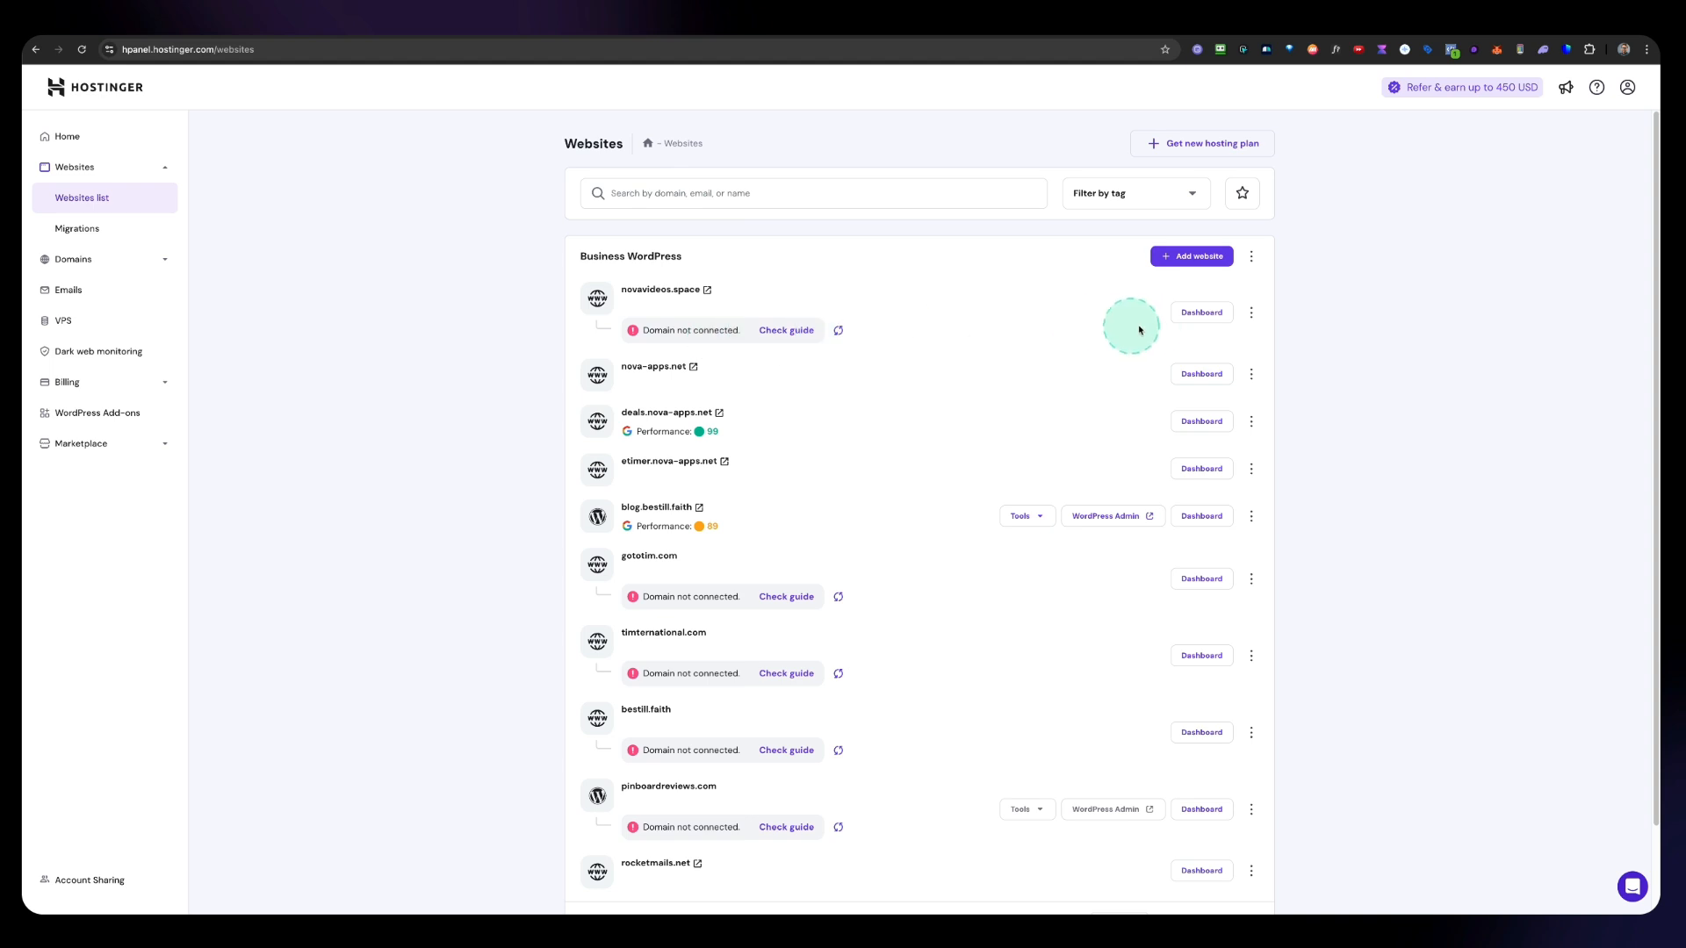
click(1192, 322)
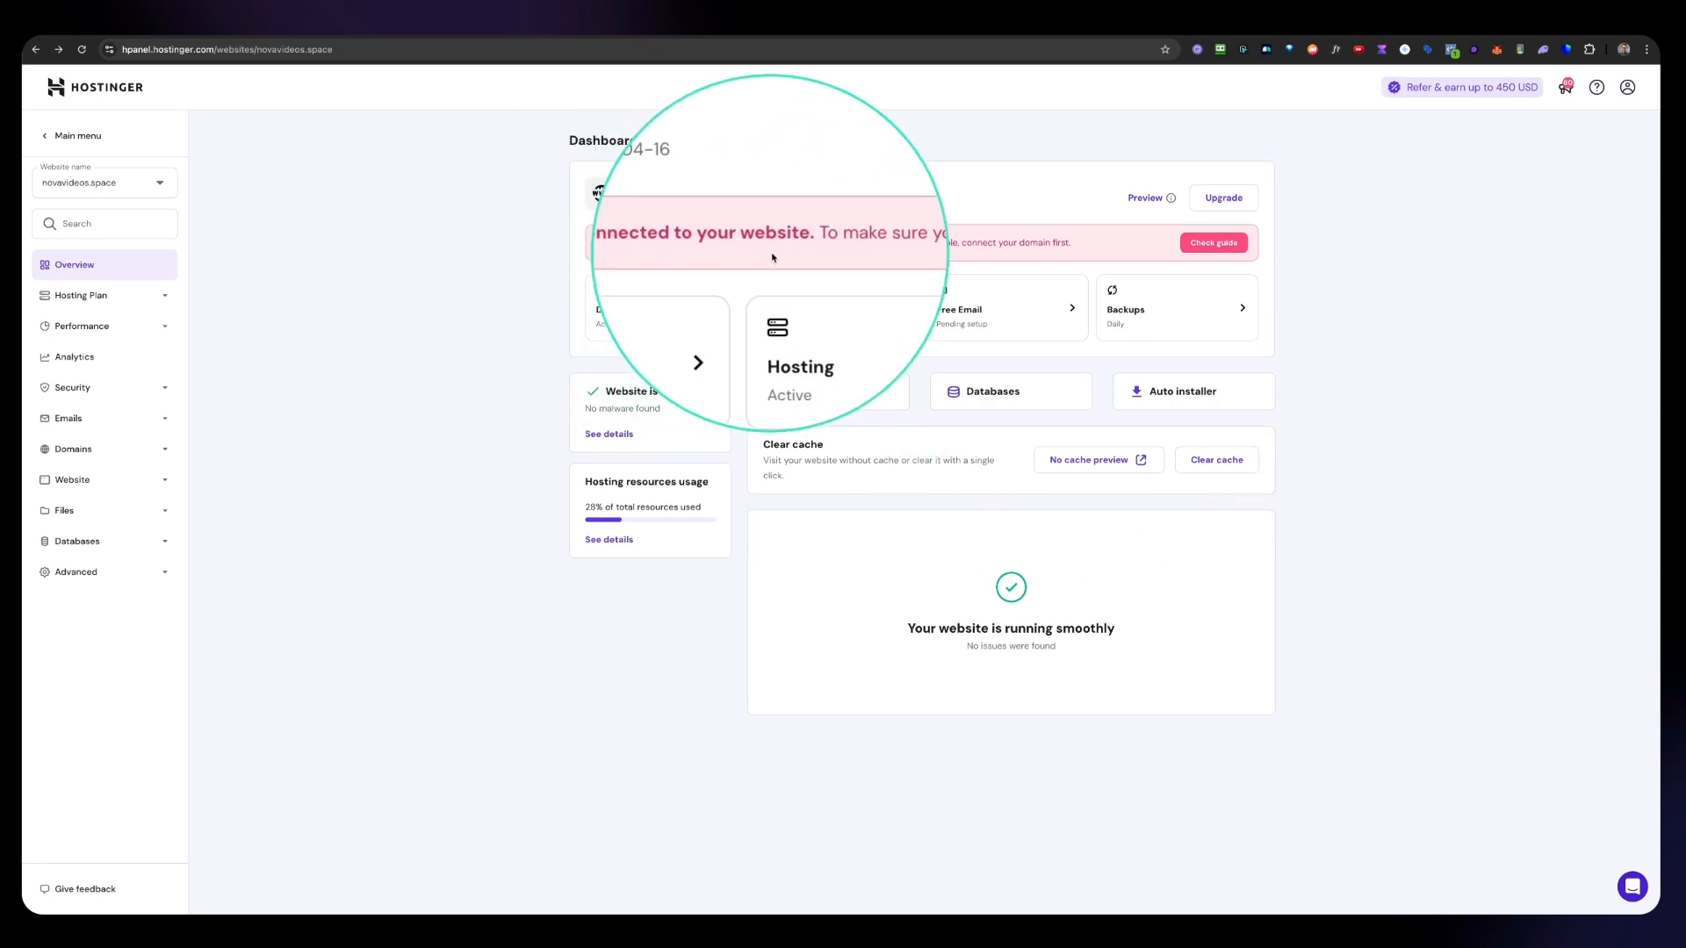
click(135, 419)
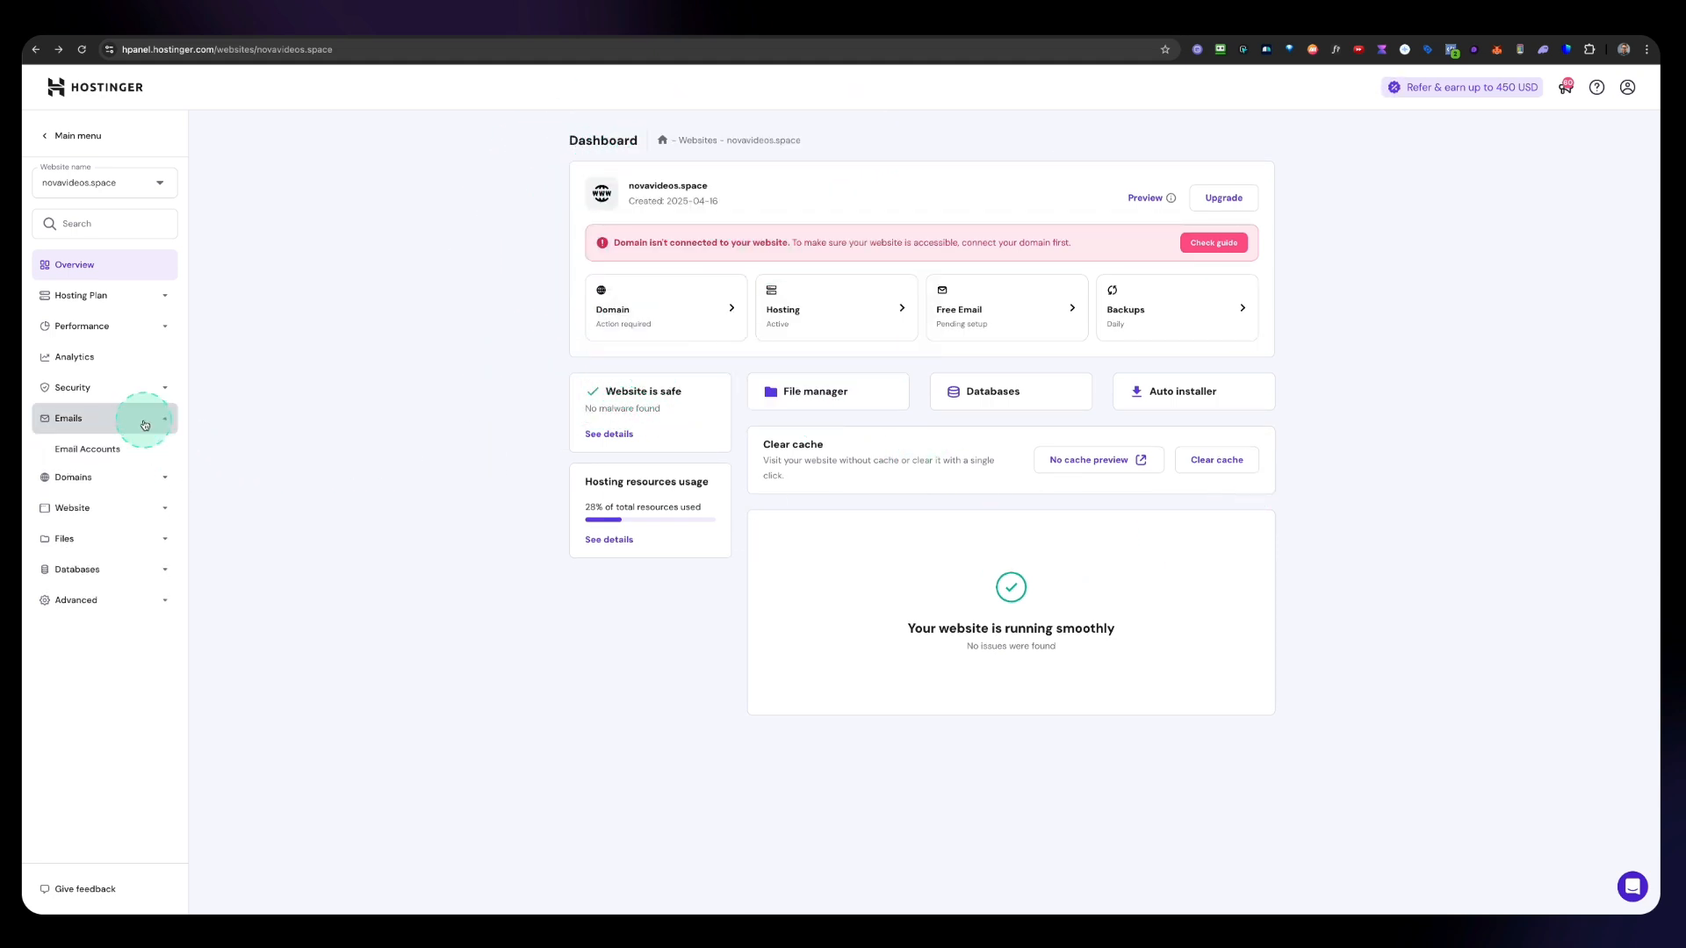
click(85, 452)
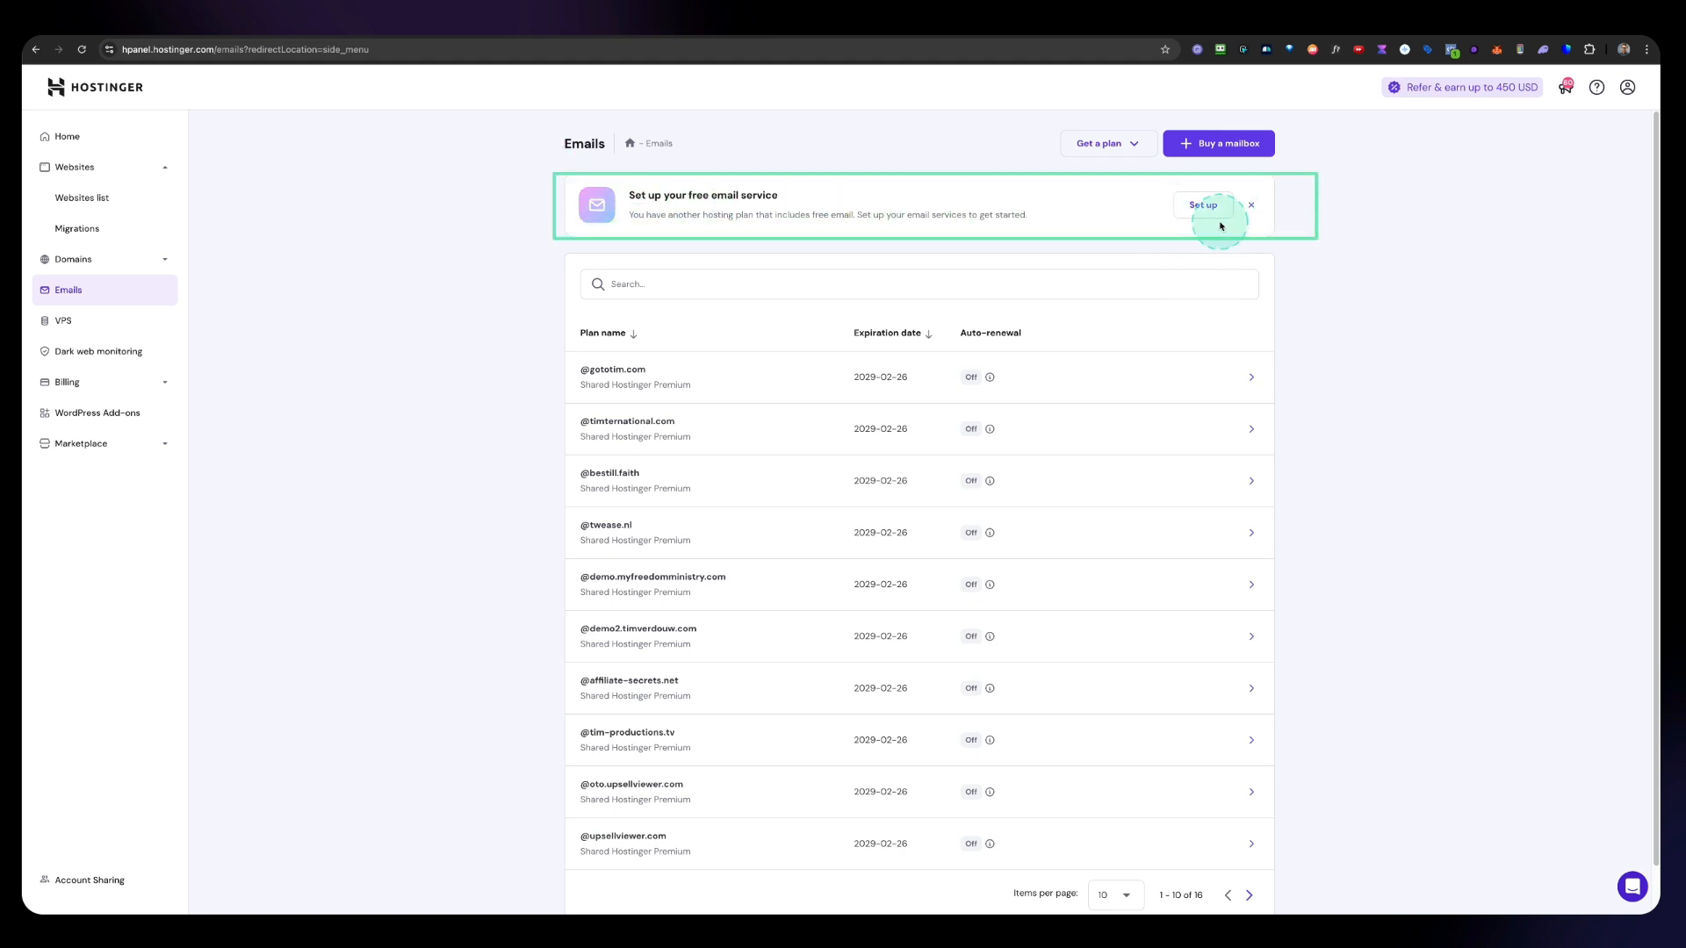
Step: Set up the free email plan for the domain novavideos.space
click(1199, 205)
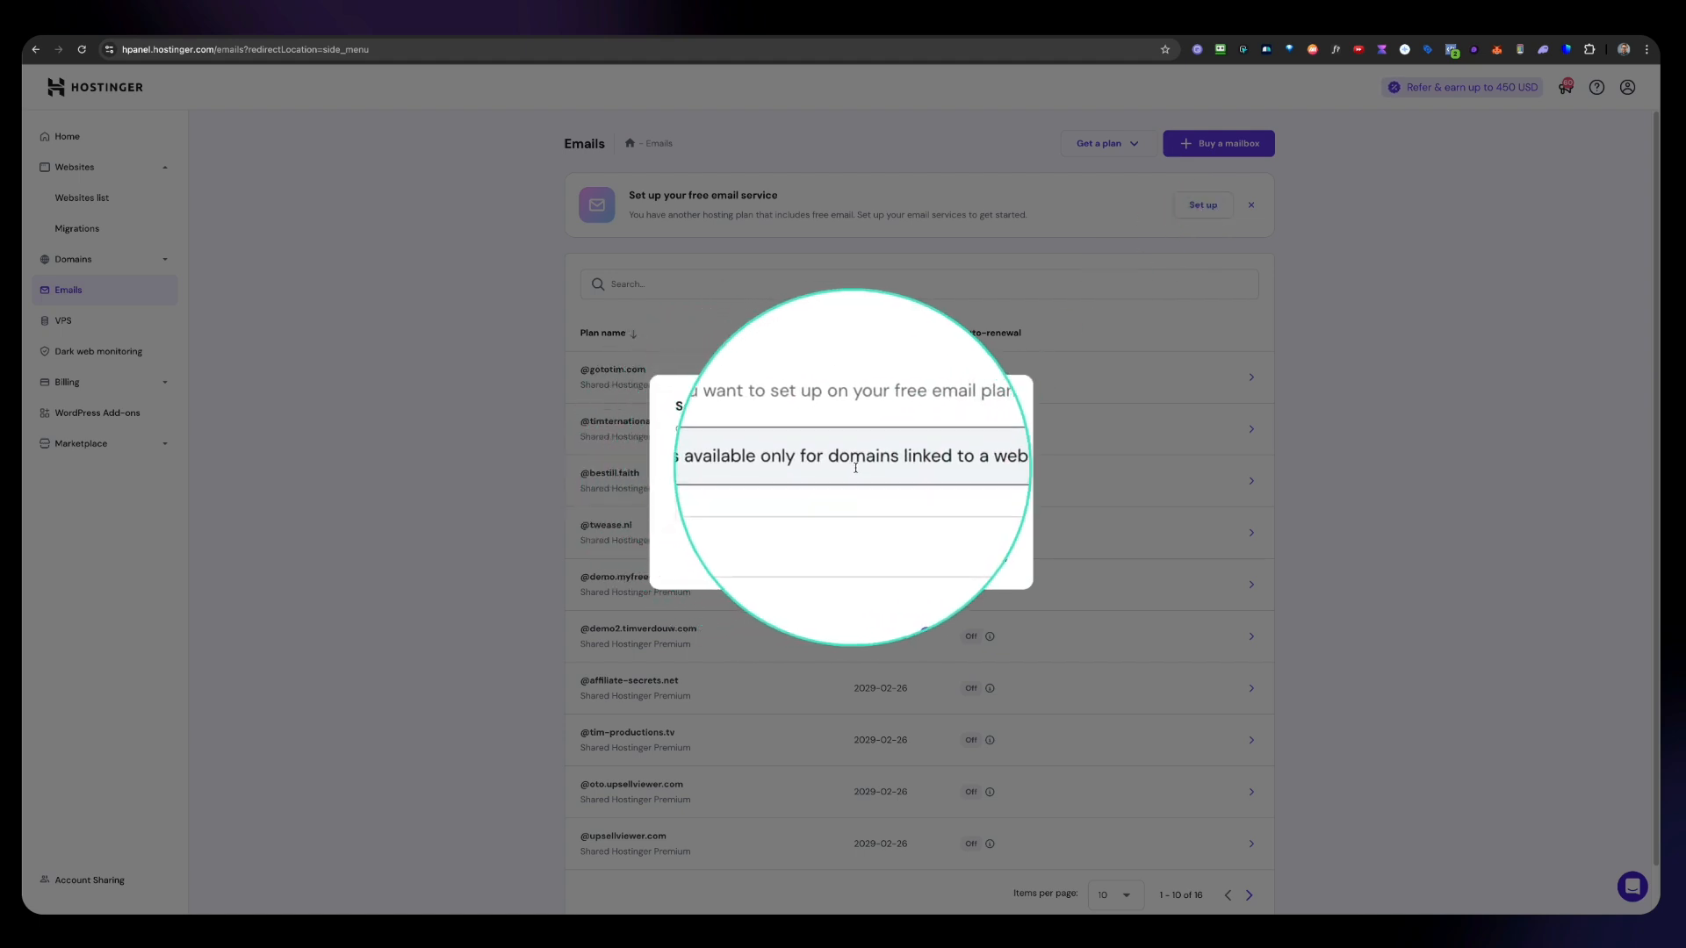
click(746, 507)
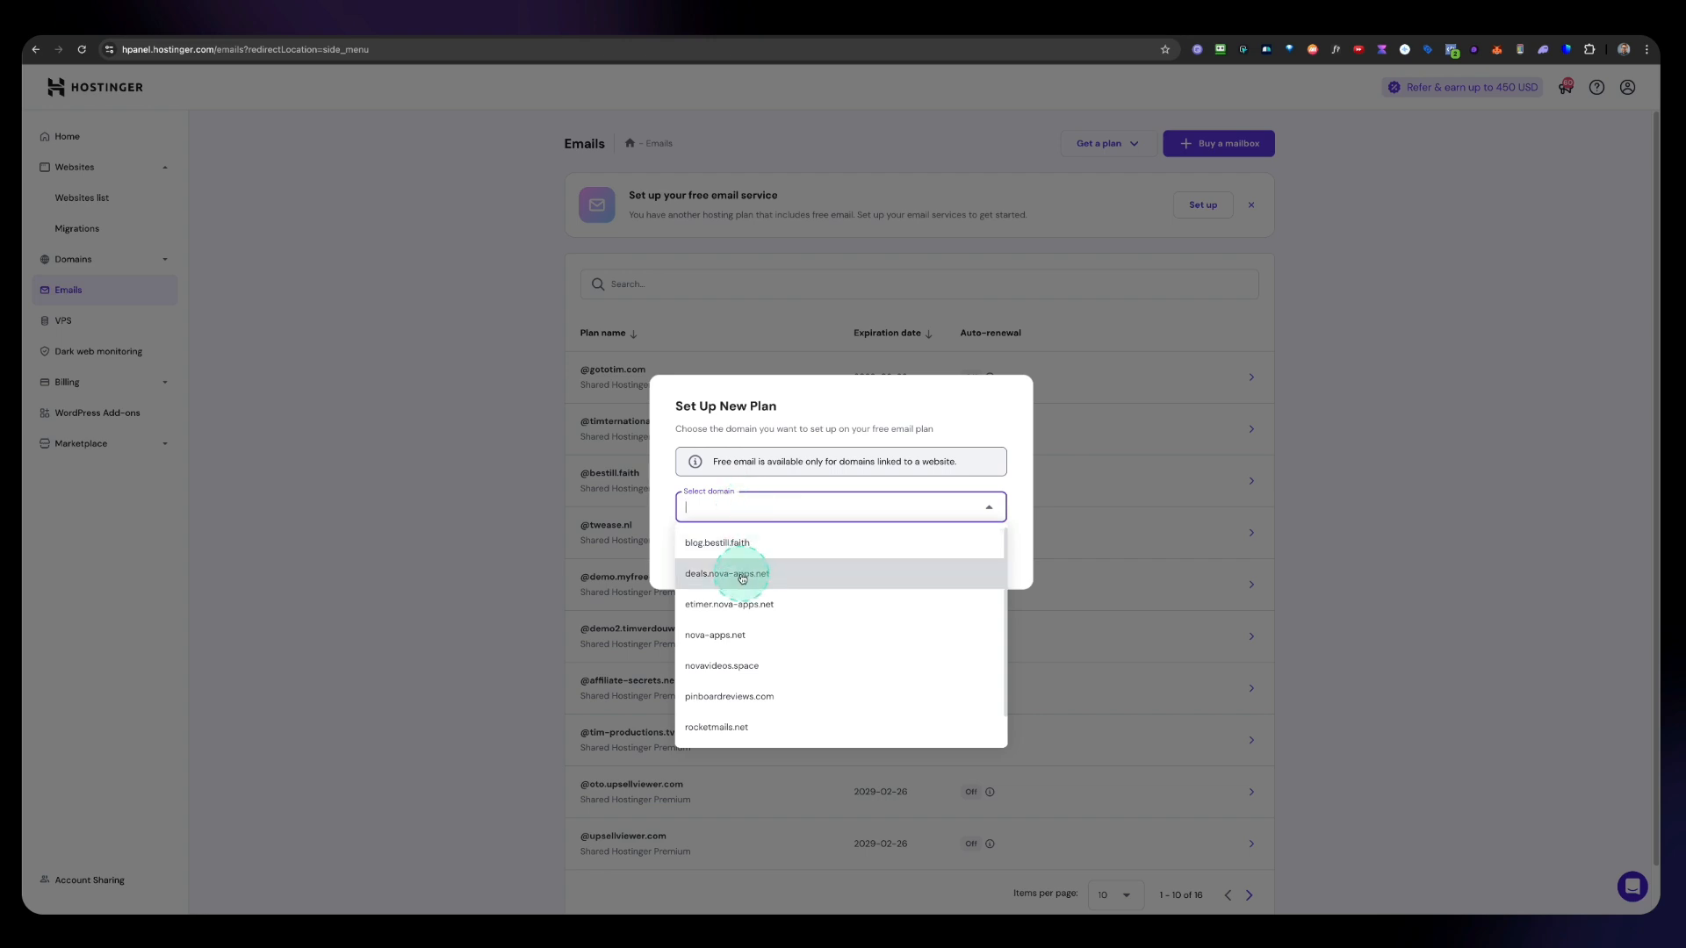
click(720, 667)
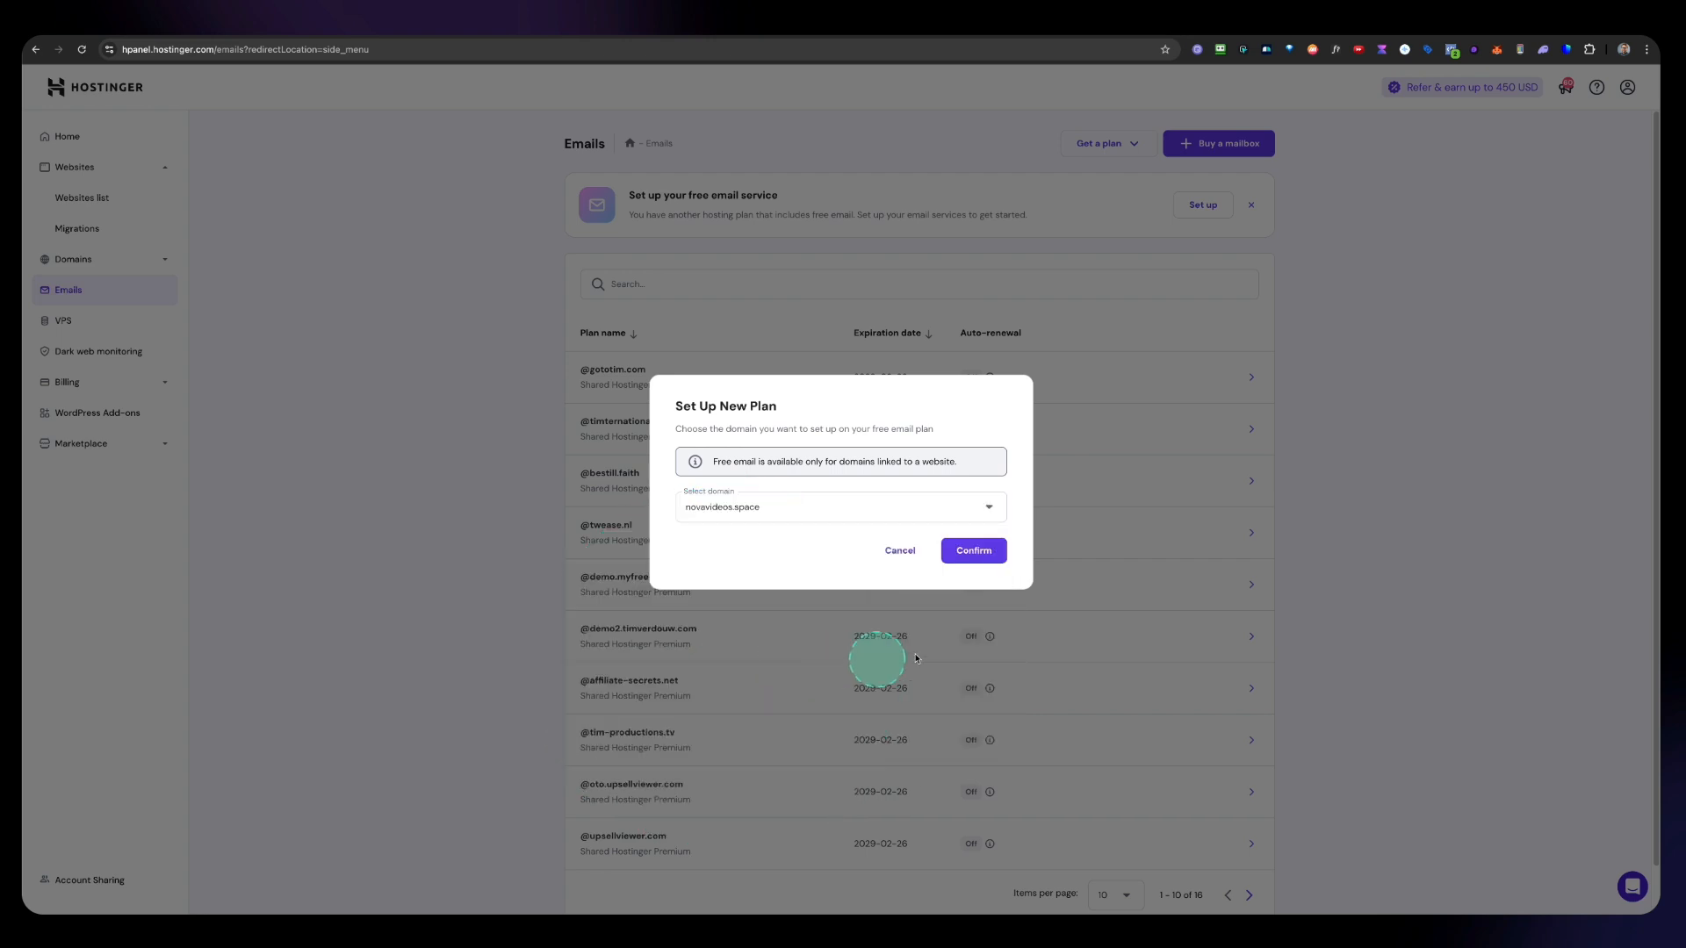
click(970, 553)
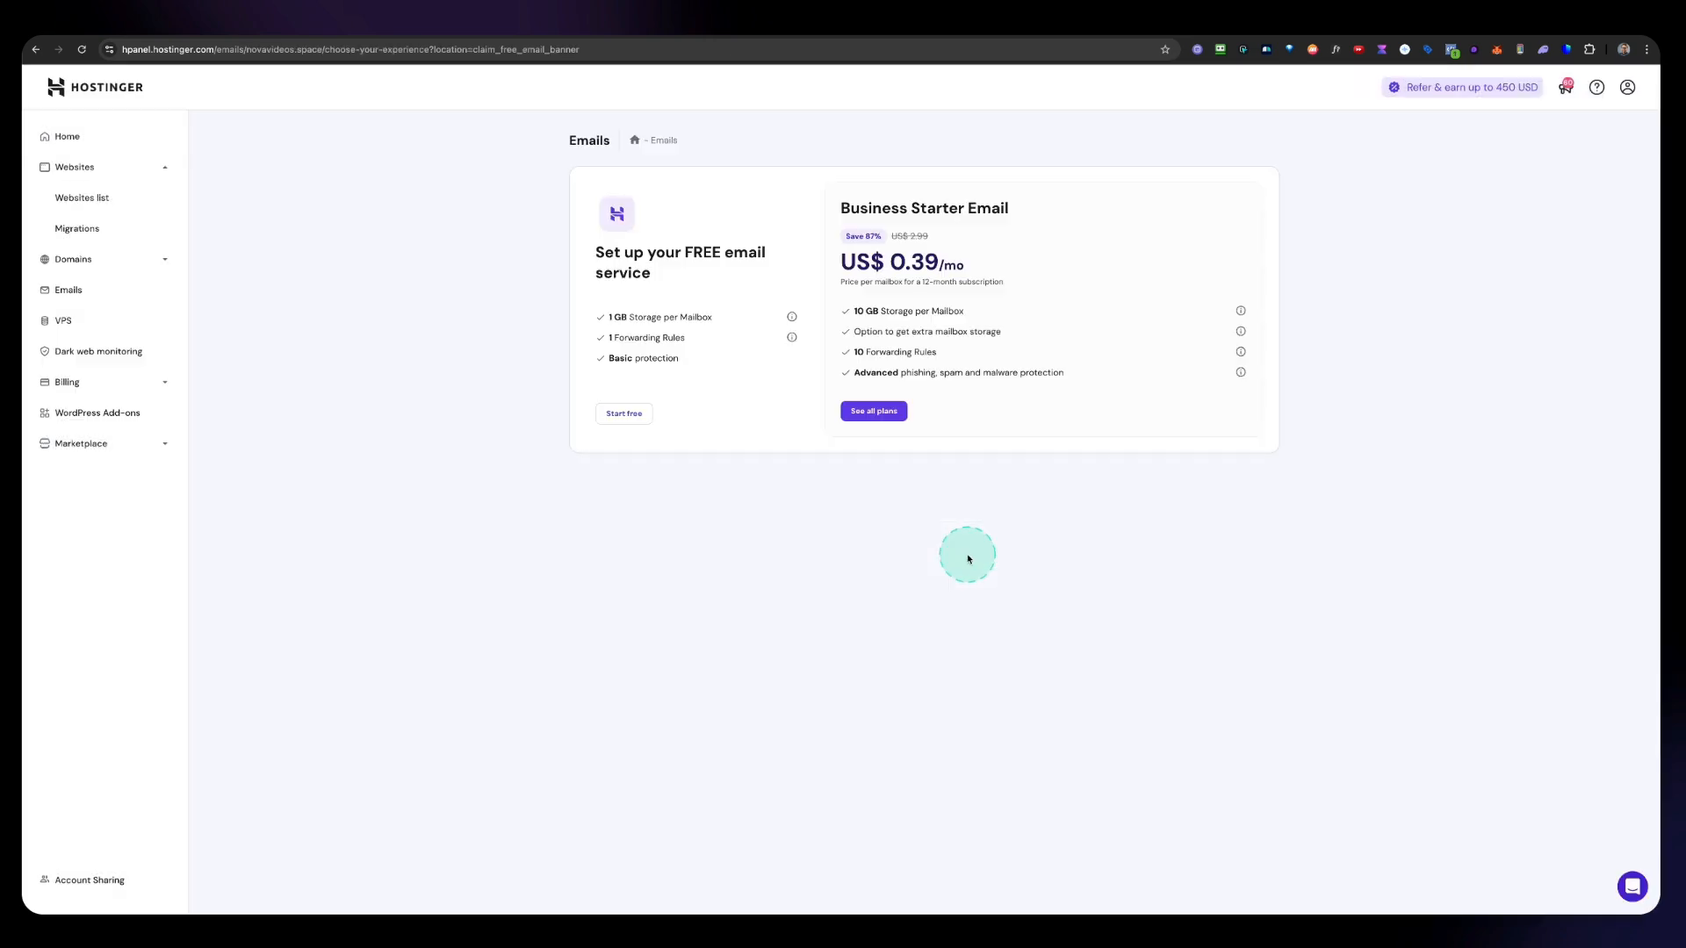
click(626, 416)
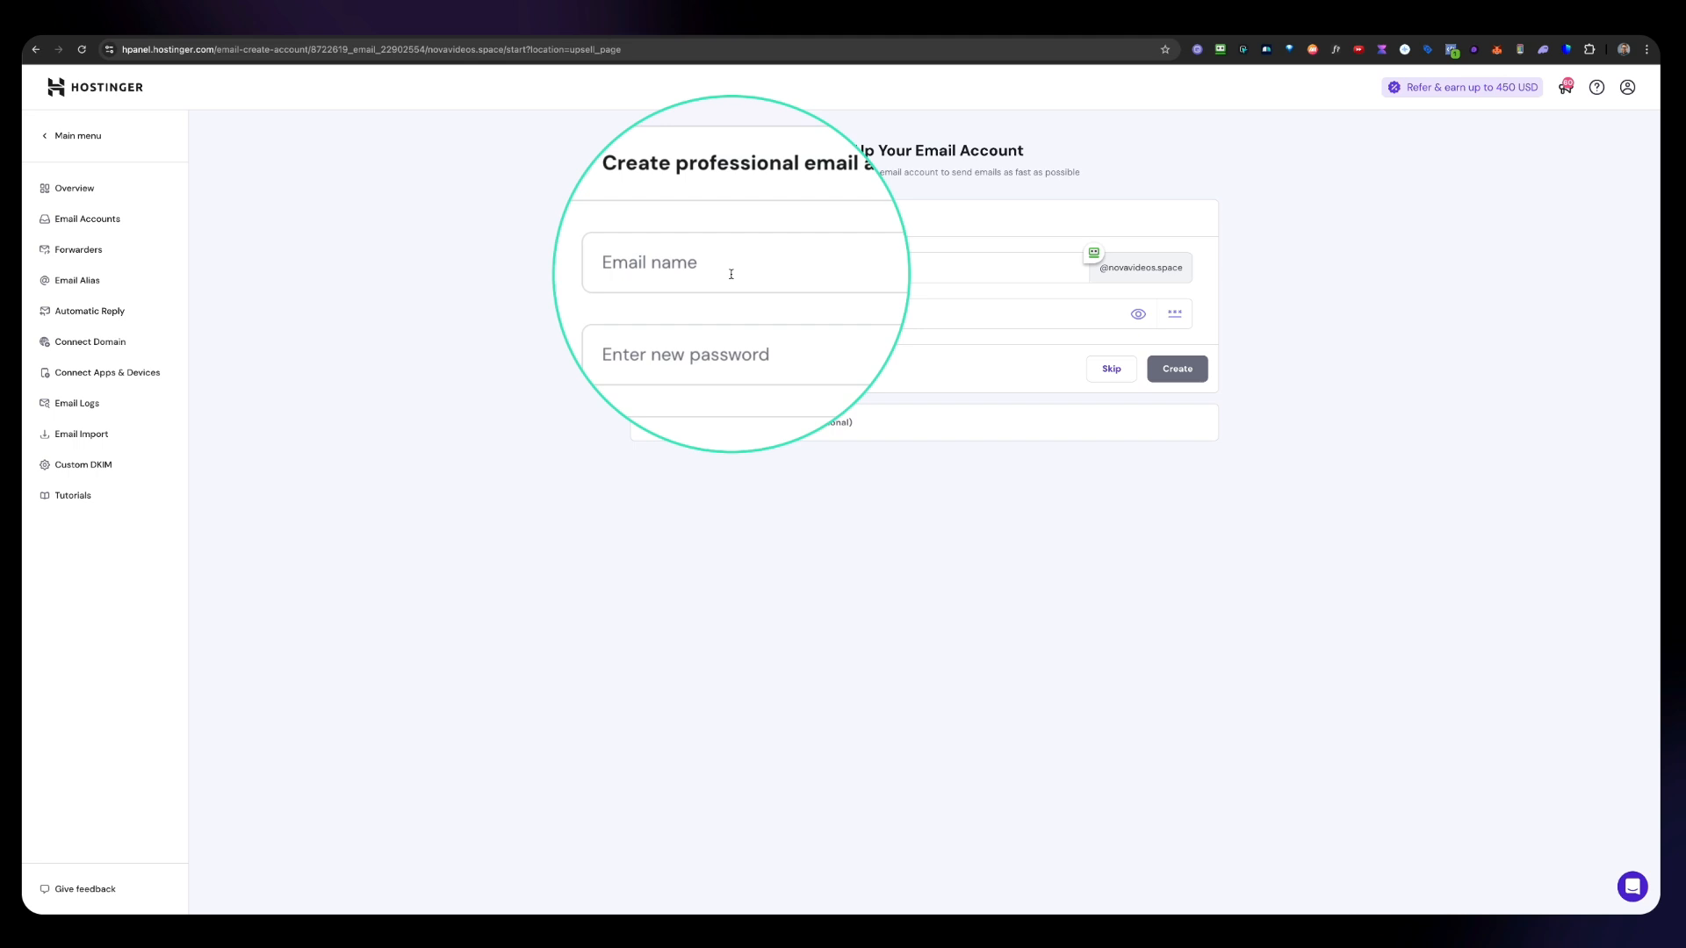
click(957, 272)
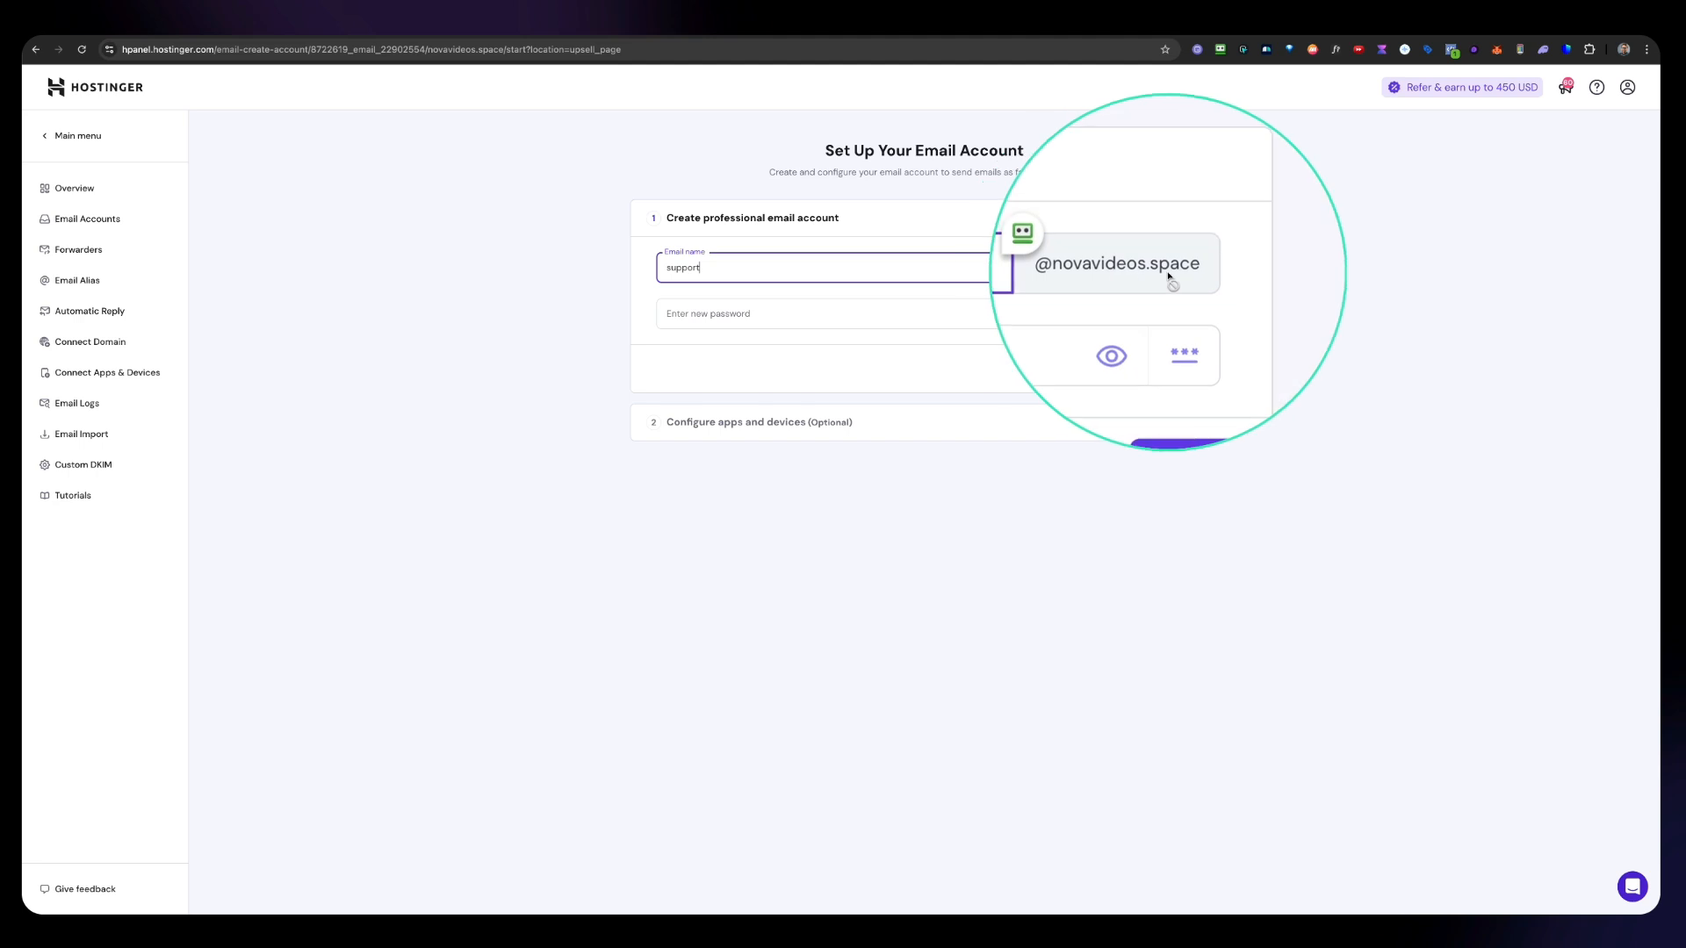
click(890, 314)
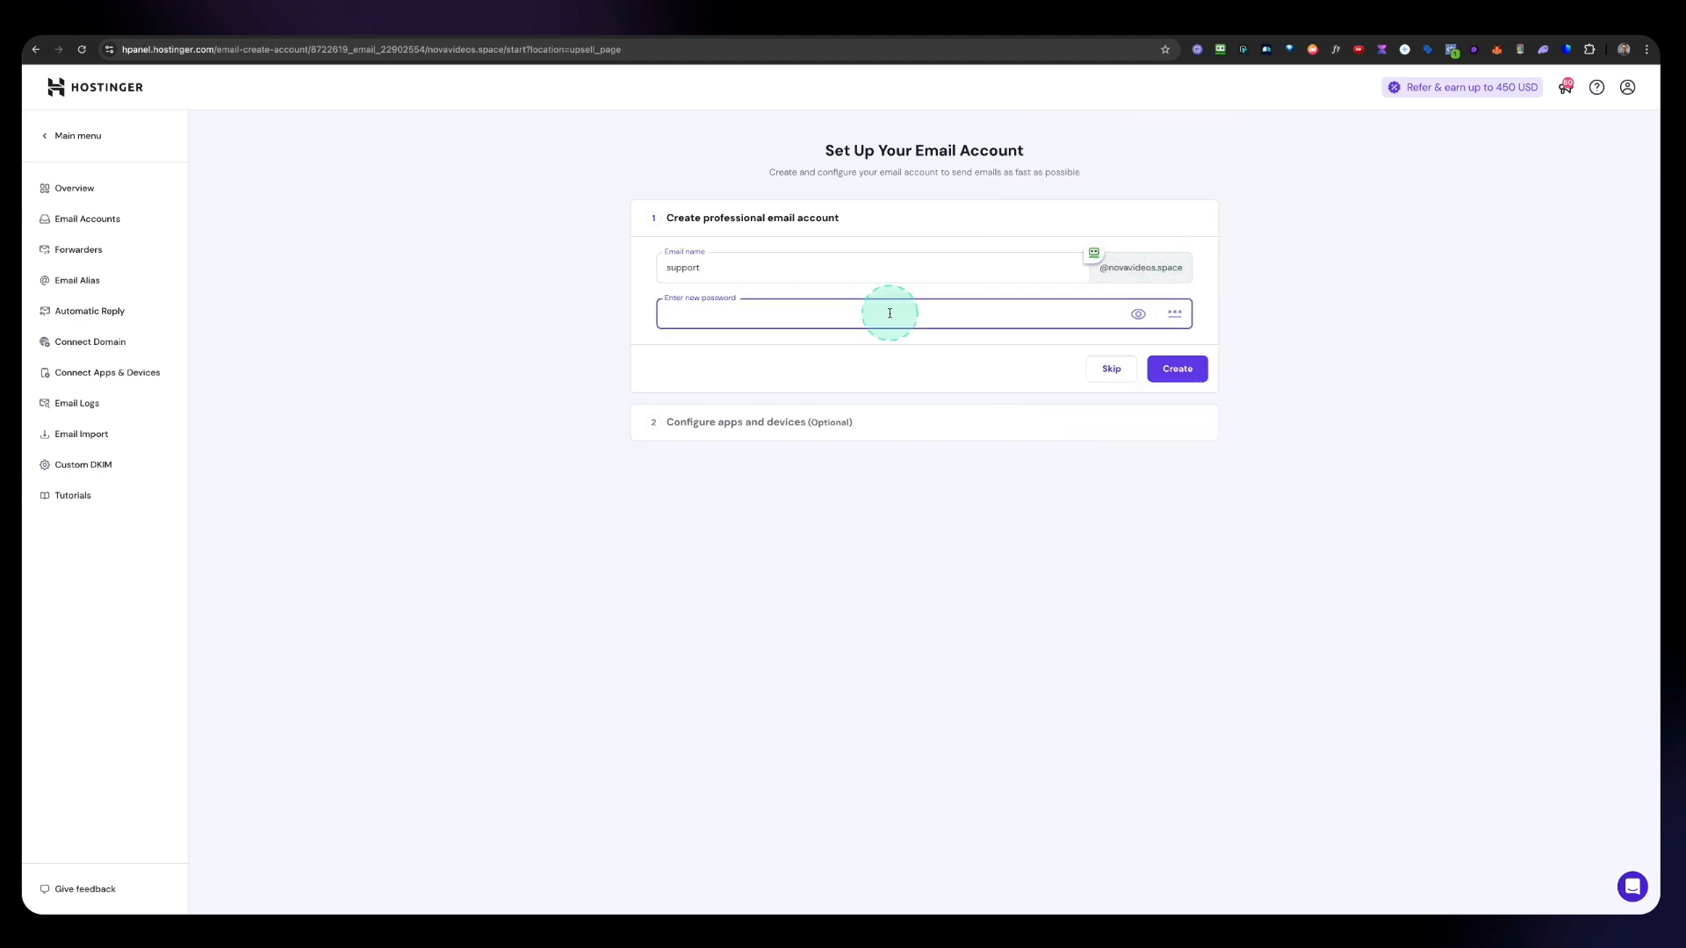
key(super+v)
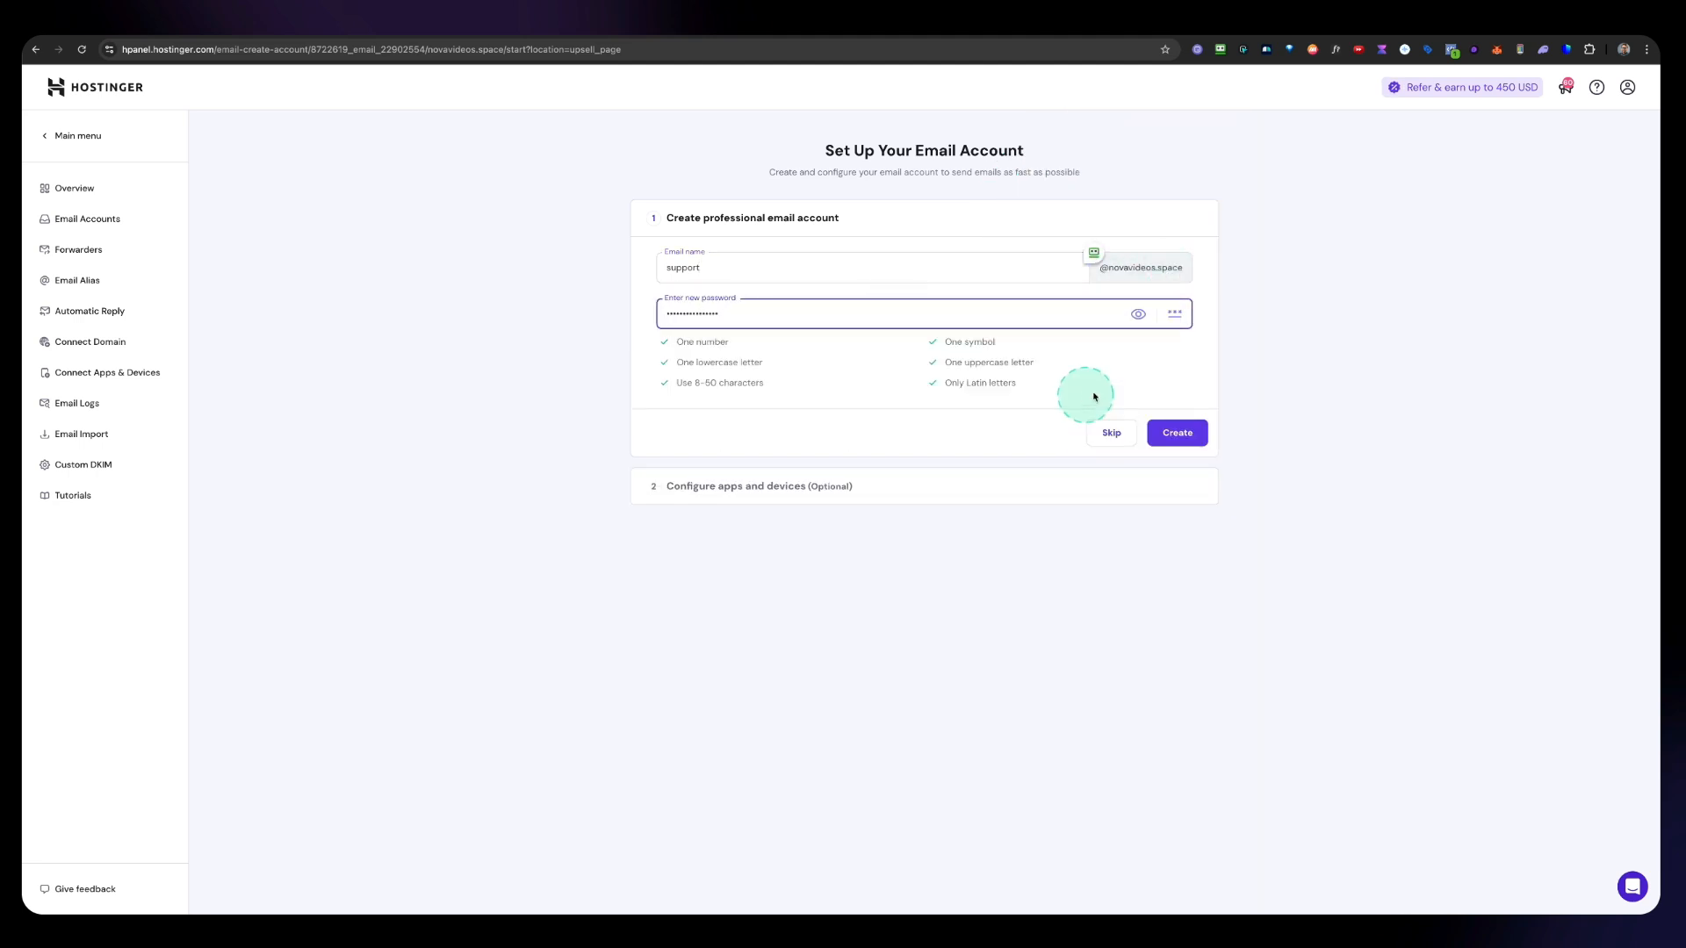
click(1180, 436)
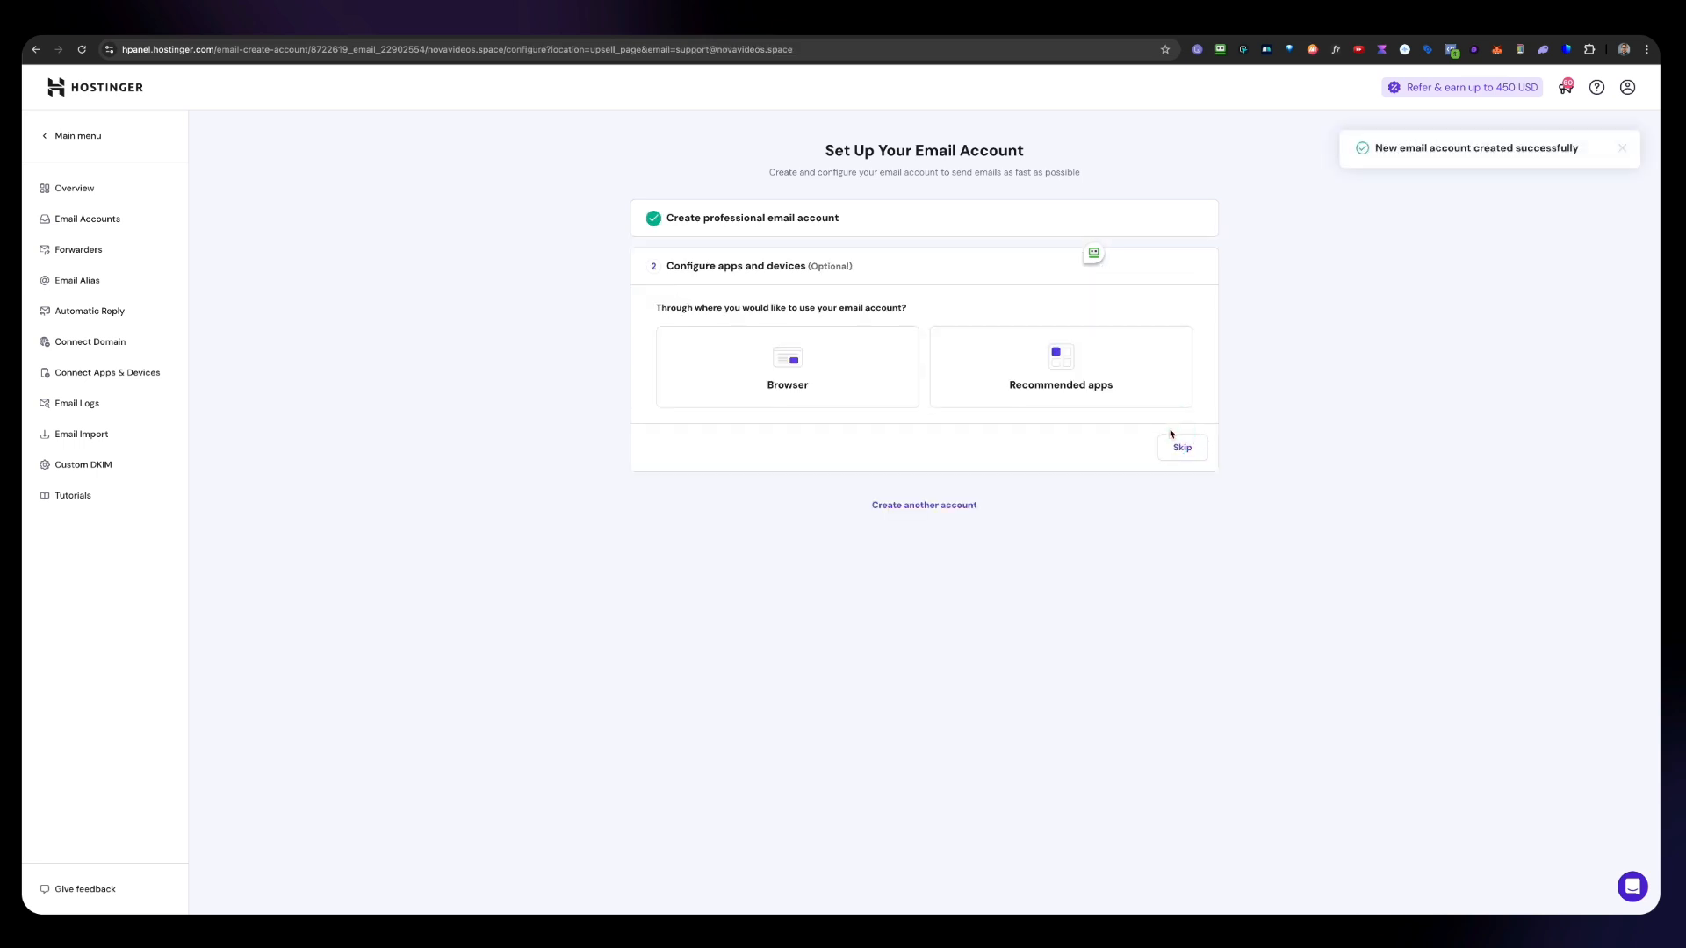
Step: Show the server settings for recommended apps and copy a screenshot of the IMAP, POP and SMTP details
click(1021, 382)
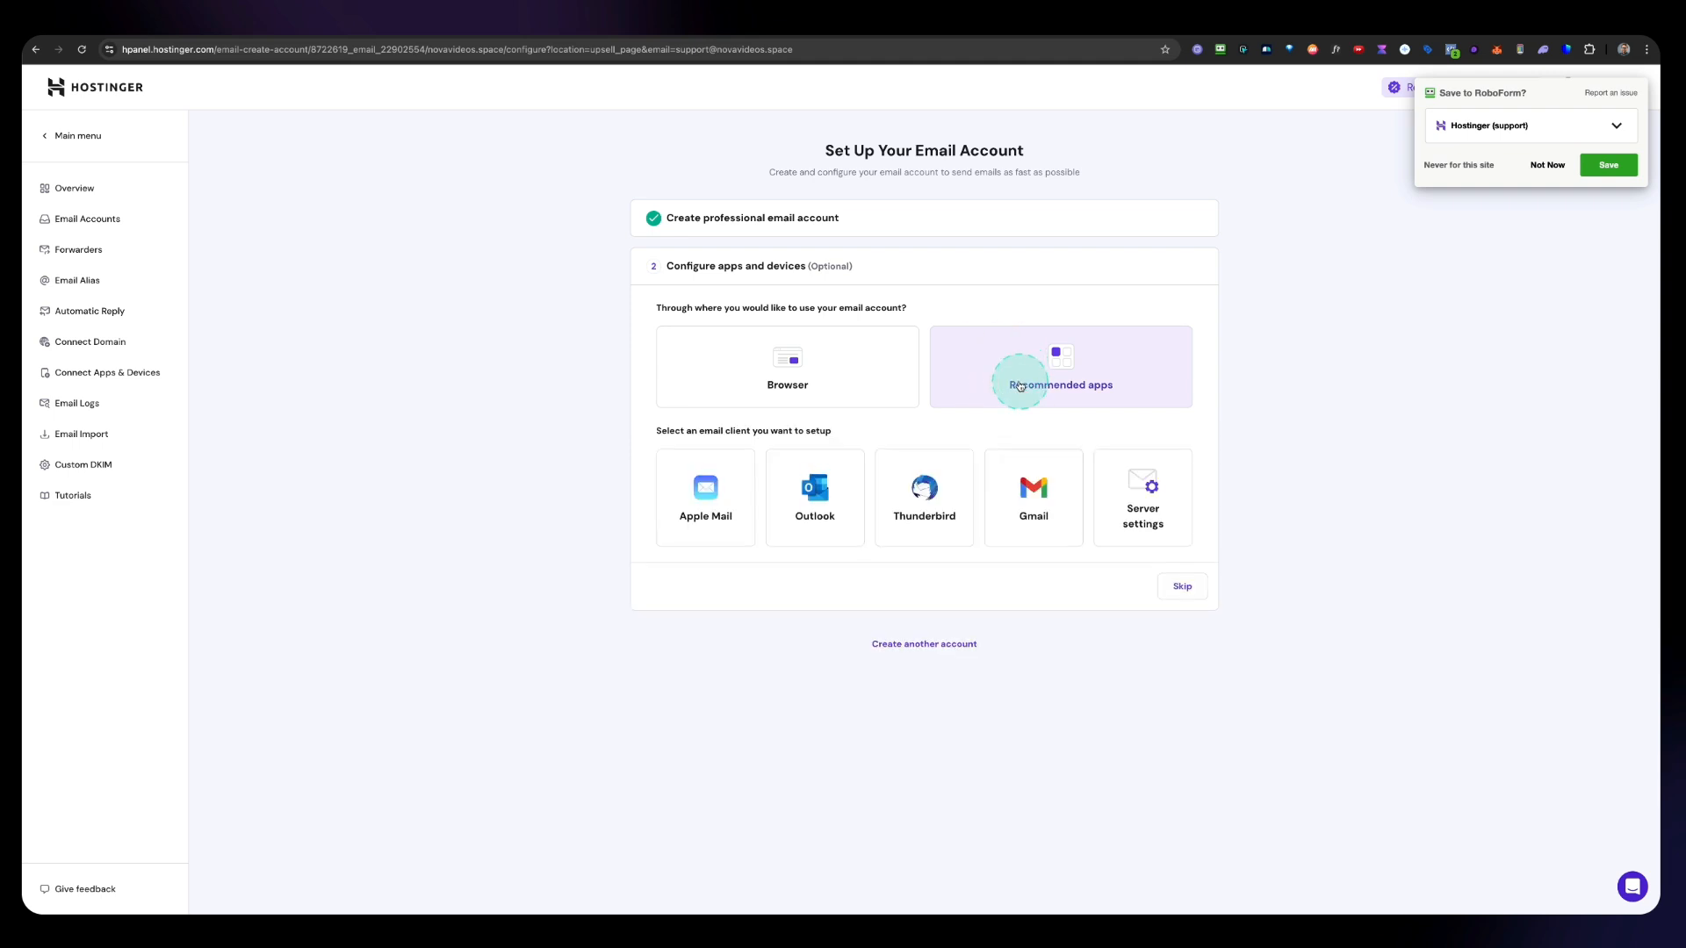
click(1145, 512)
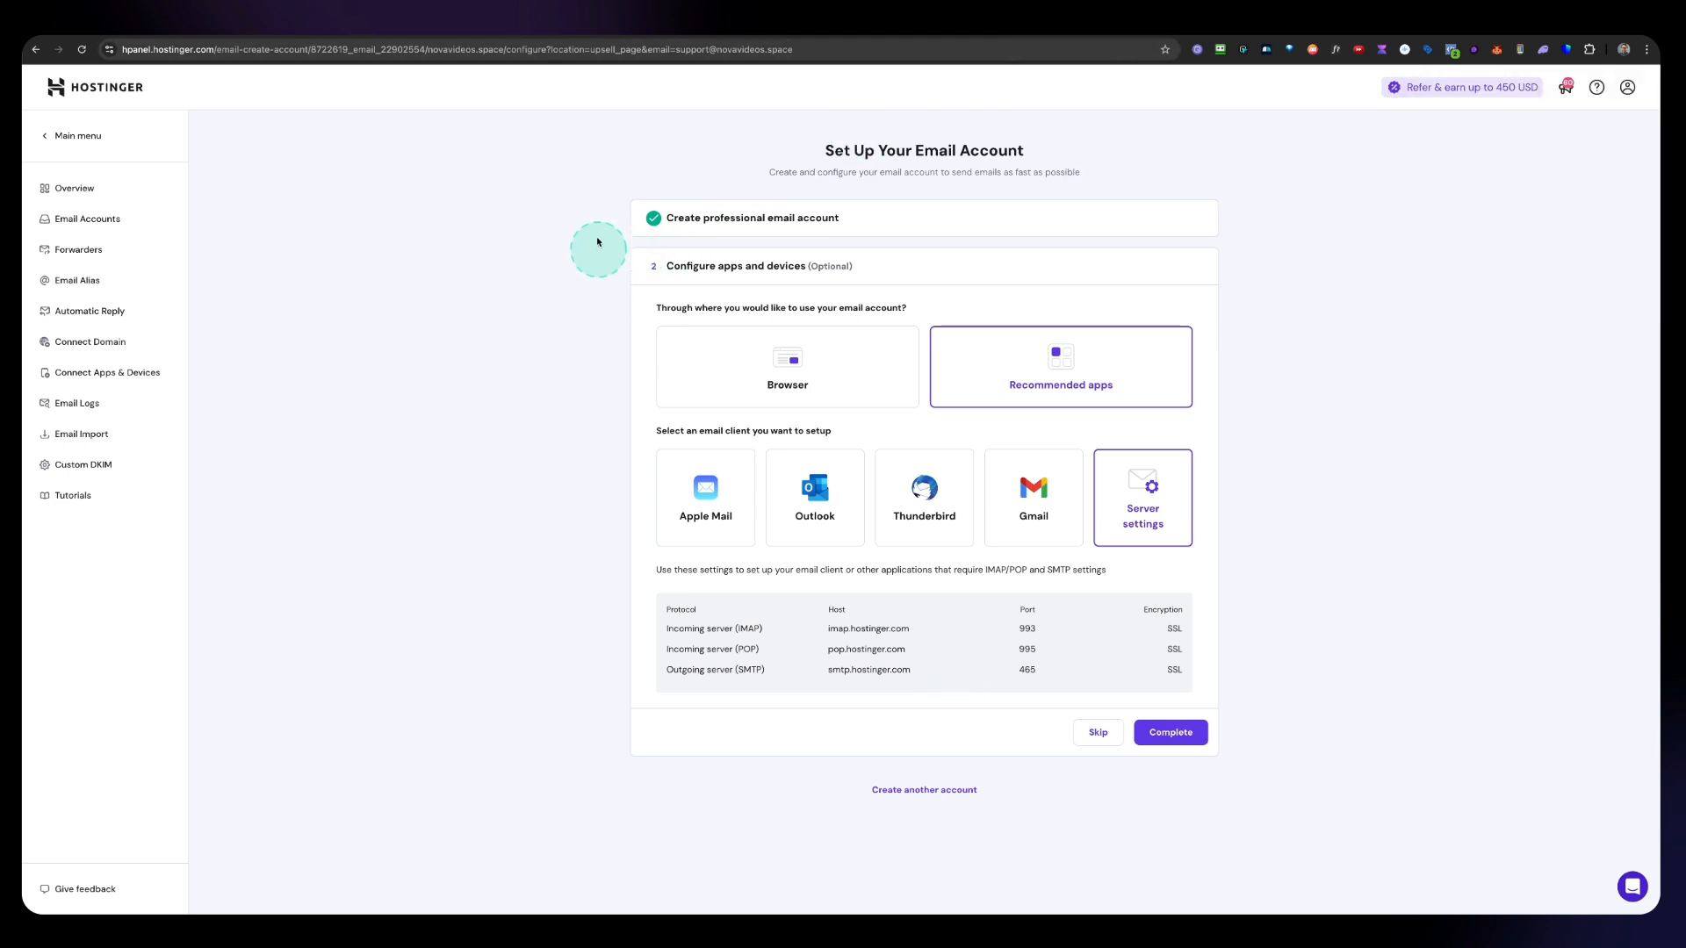
key(super+shift+4)
drag(615, 246, 1237, 765)
mouse_move(161, 832)
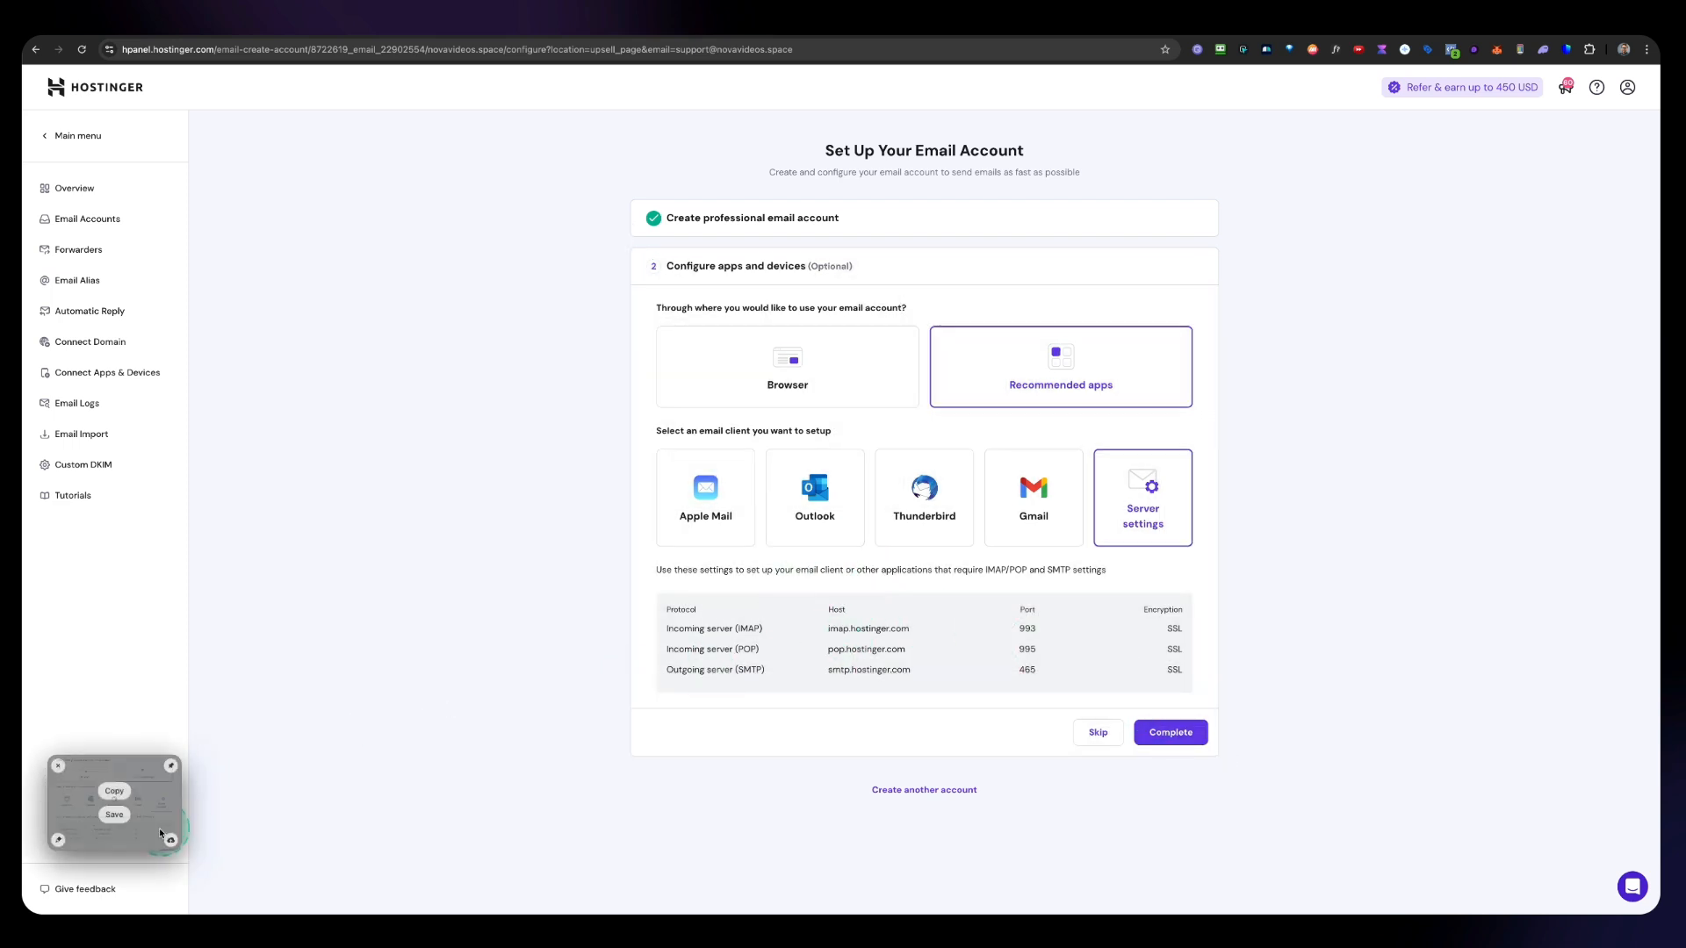
click(118, 816)
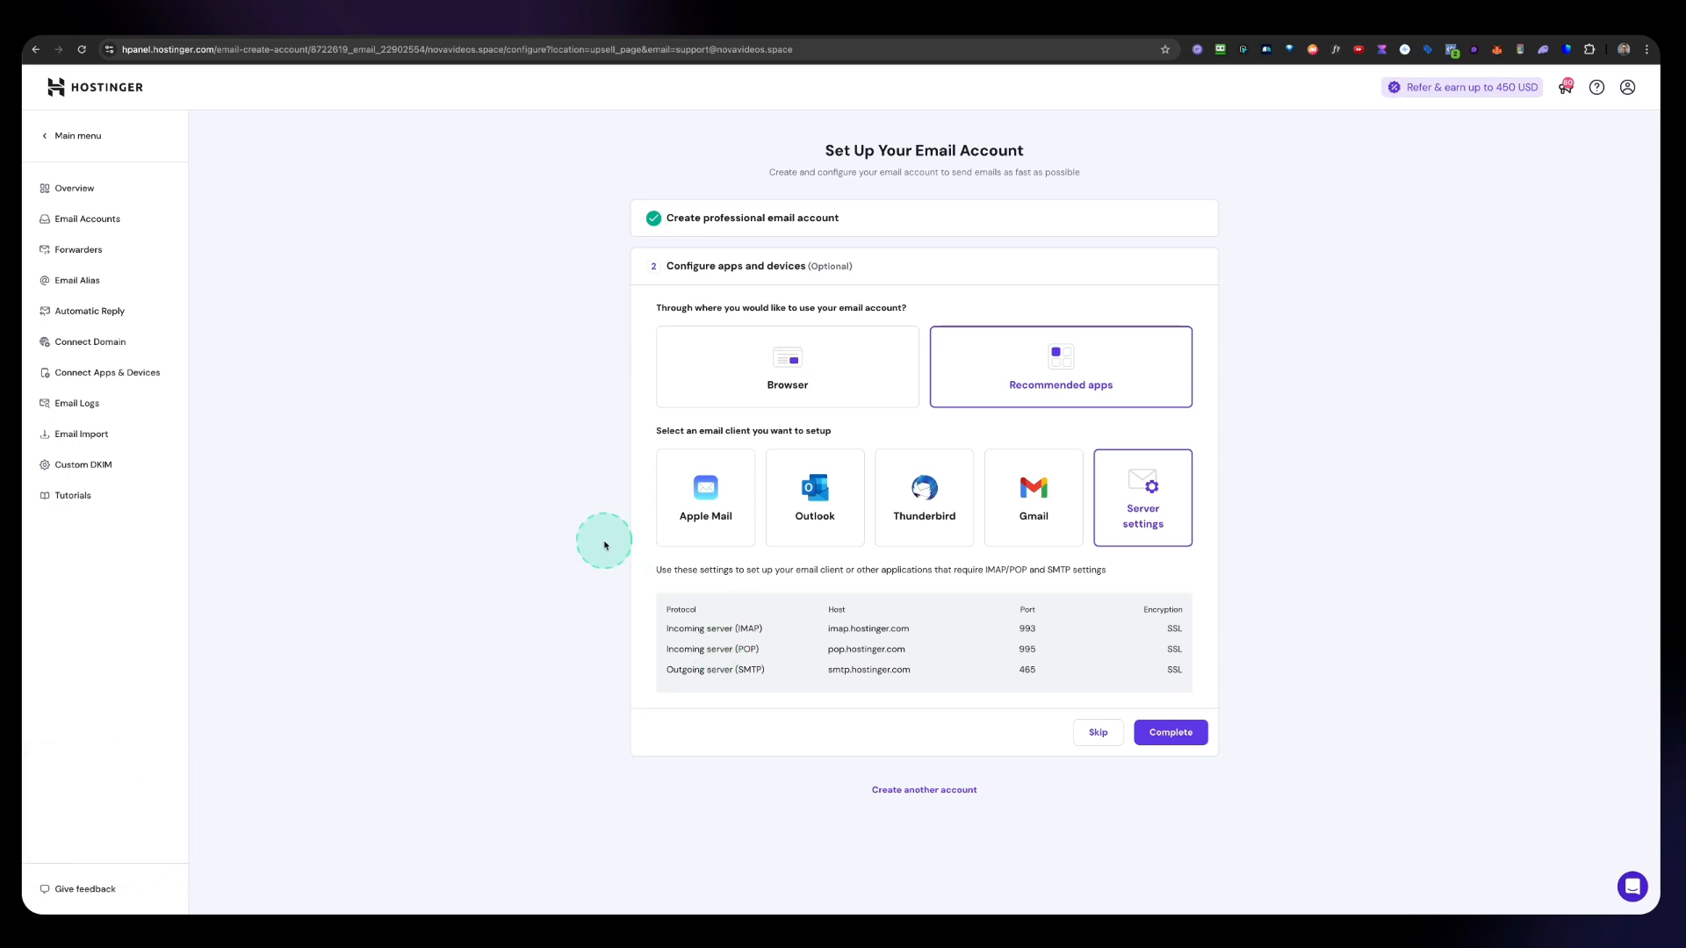
Step: Complete the email account setup and open the Connect Domain page for adding MX records
click(1170, 734)
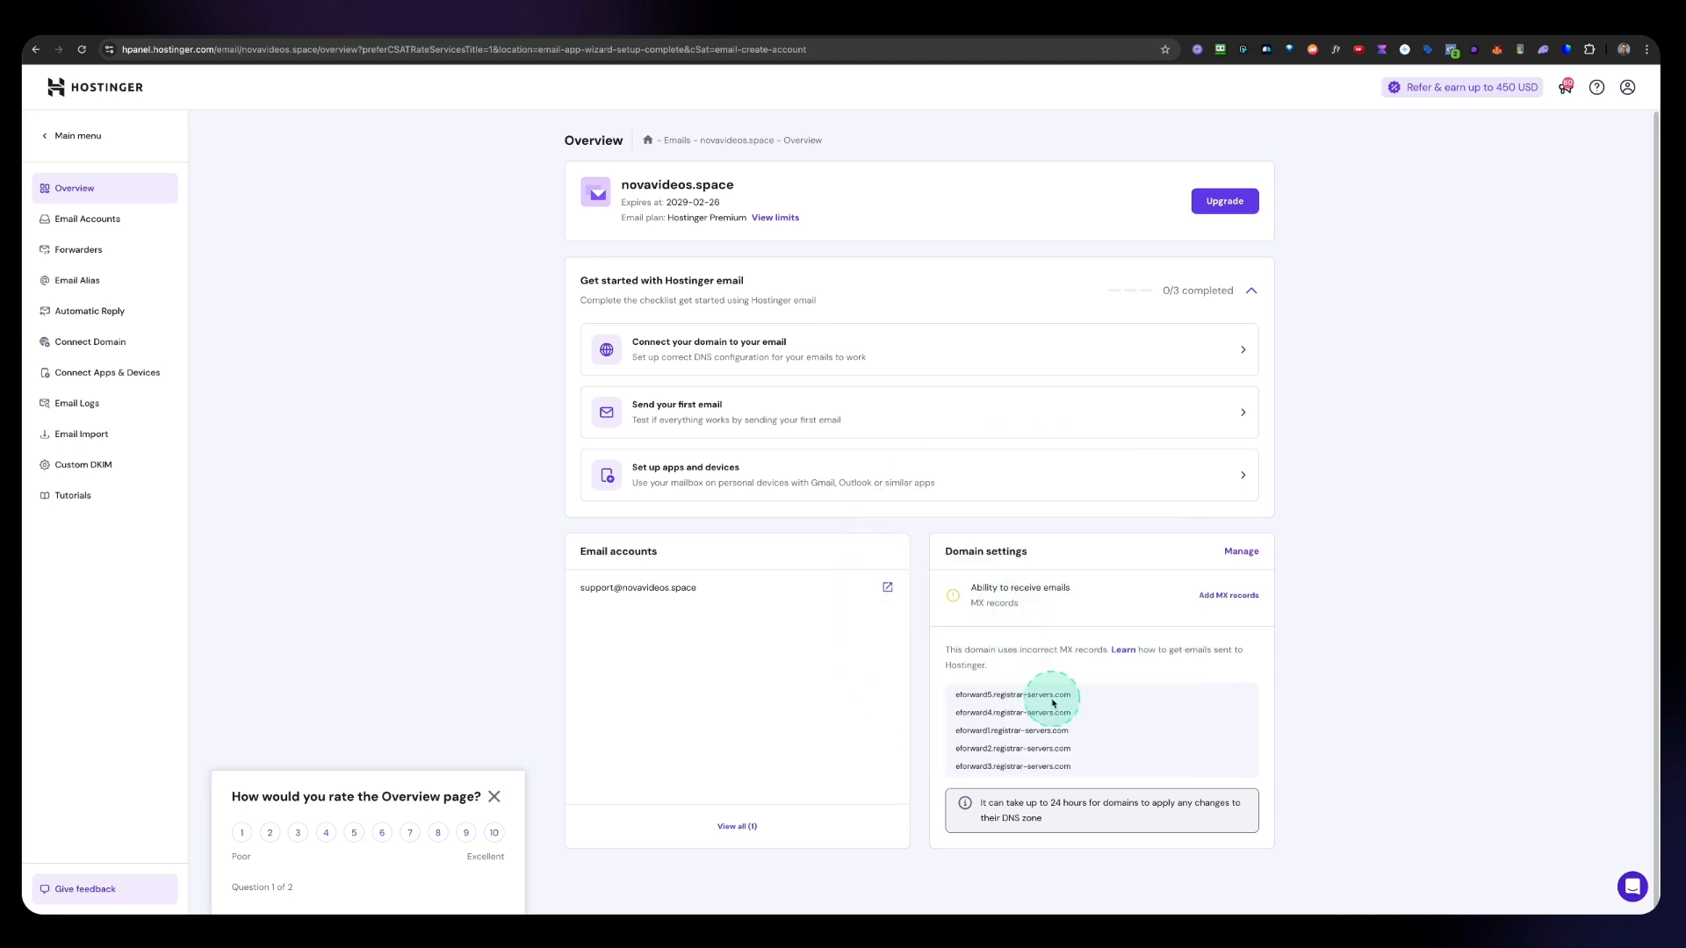
scroll(1052, 700, down, 1)
click(1231, 597)
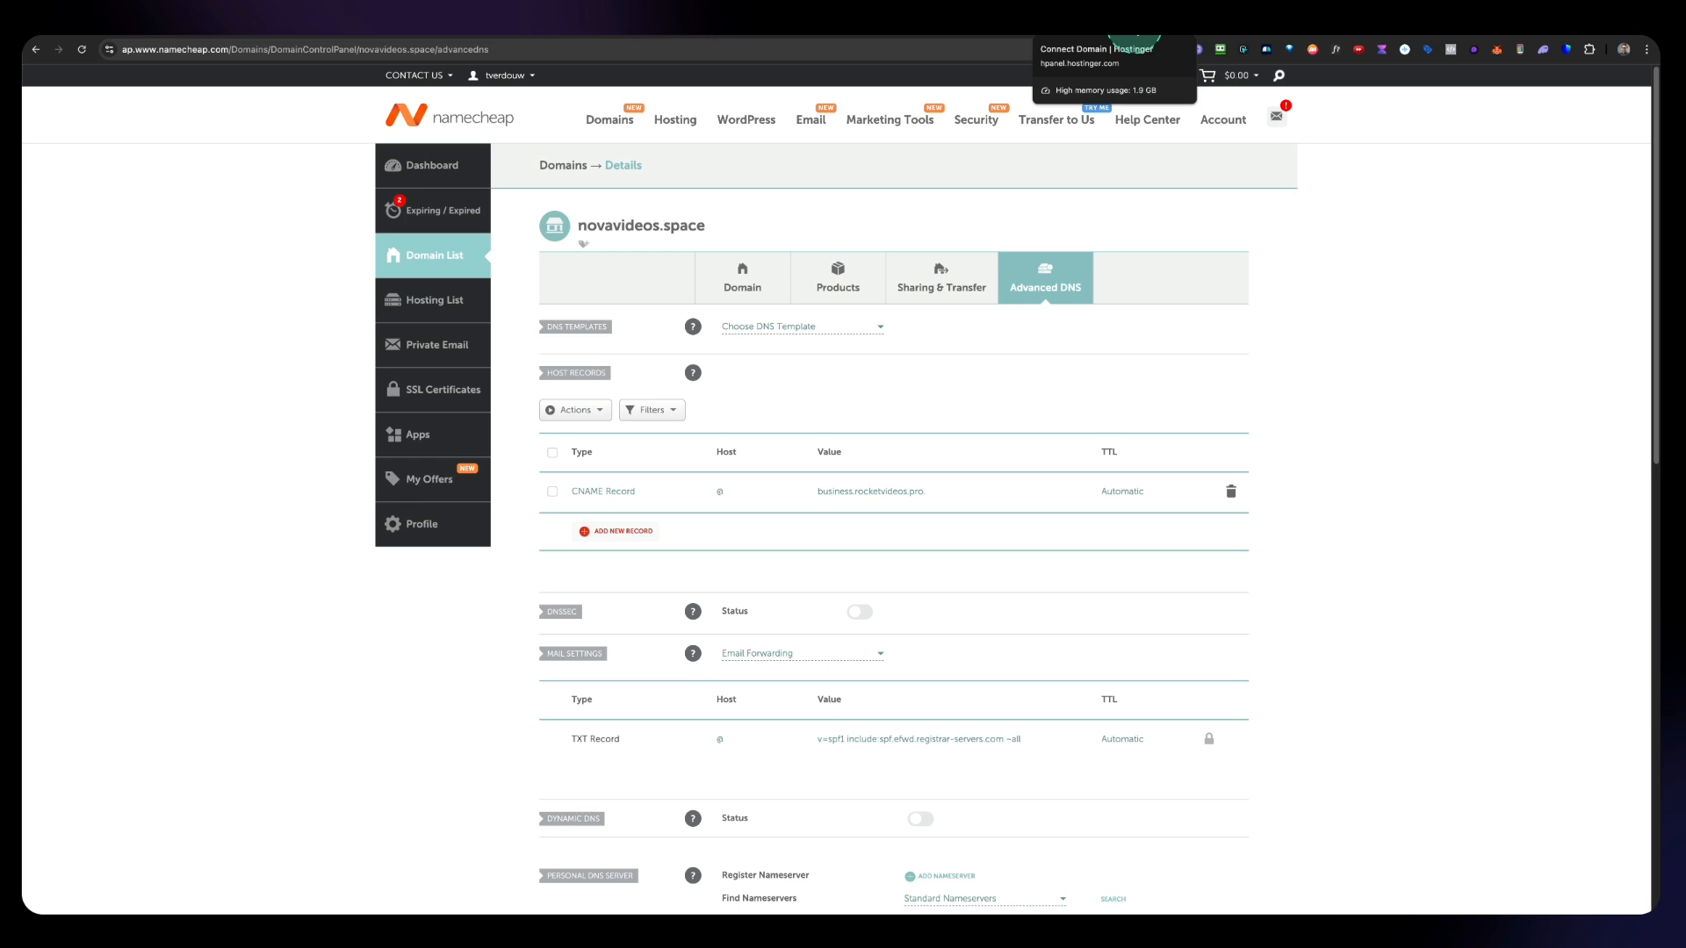
click(1135, 29)
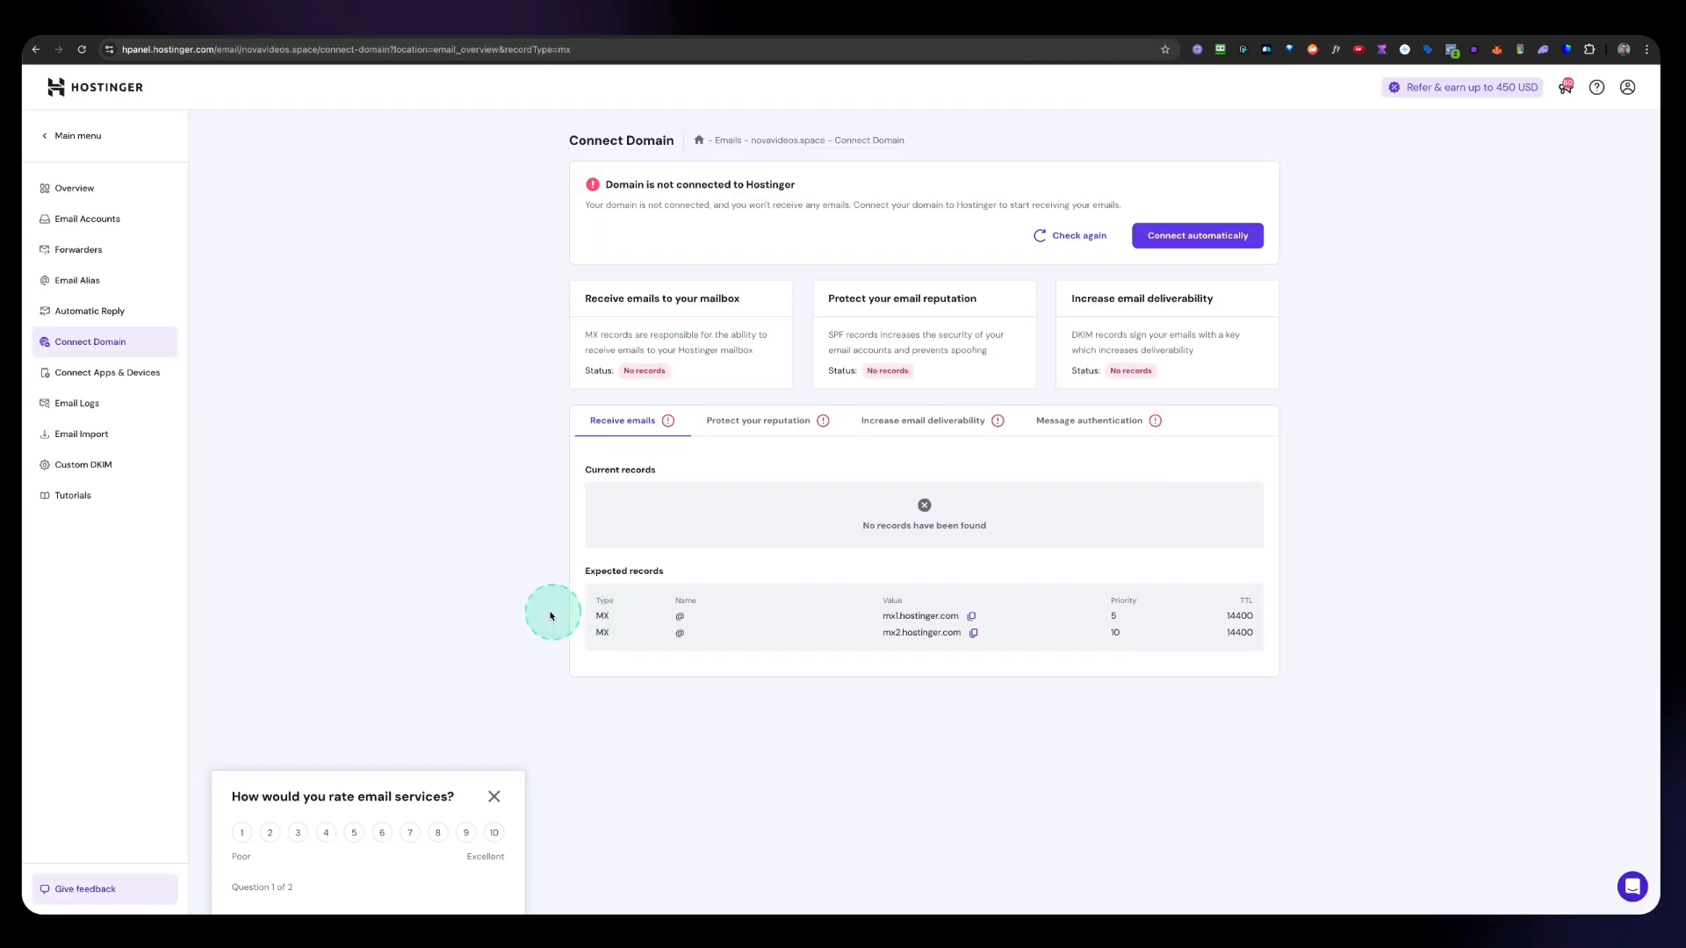
Step: Review the expected DNS records on each of the Connect Domain record tabs
drag(745, 639, 1252, 660)
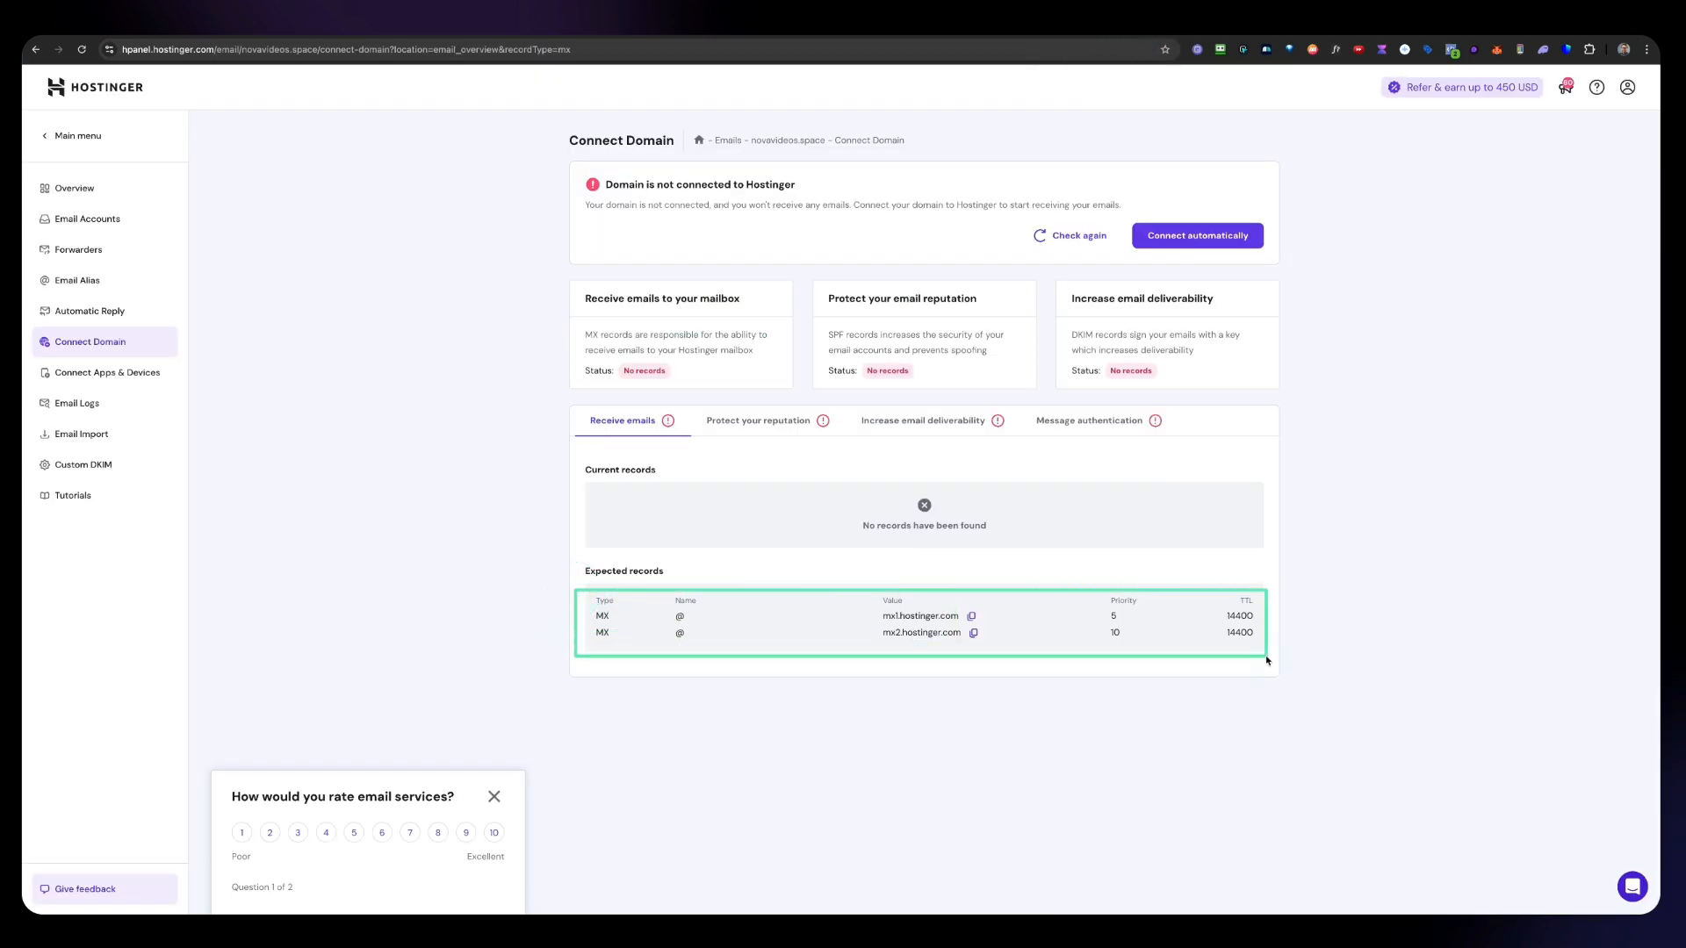
click(747, 424)
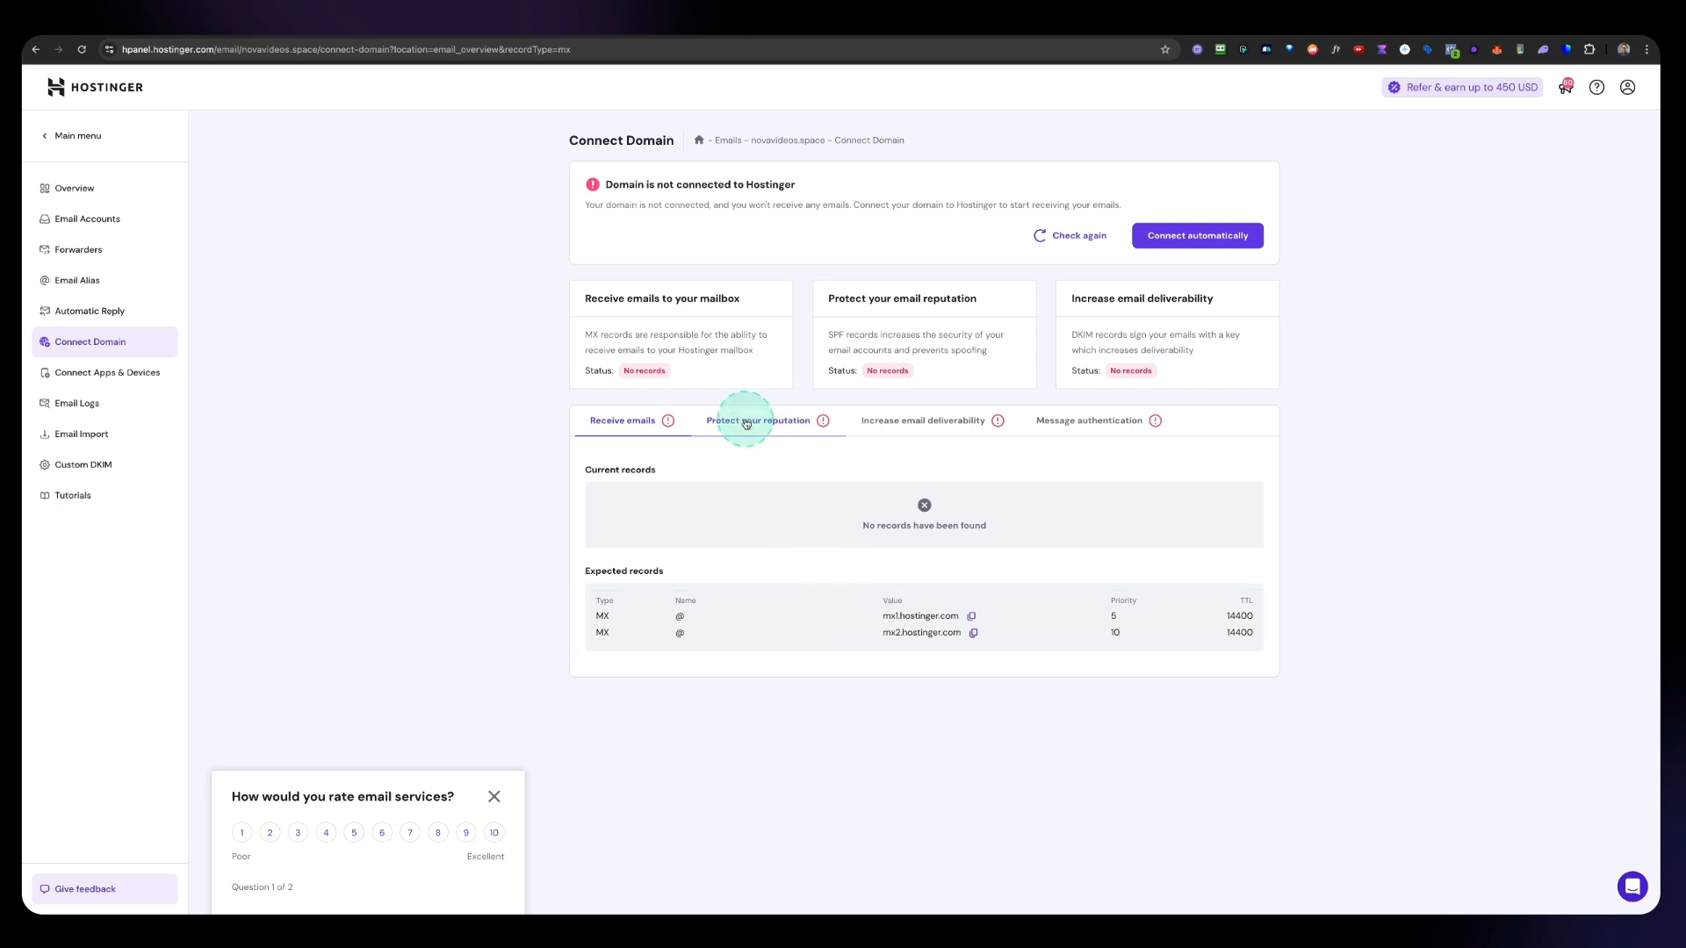
click(909, 424)
click(1065, 422)
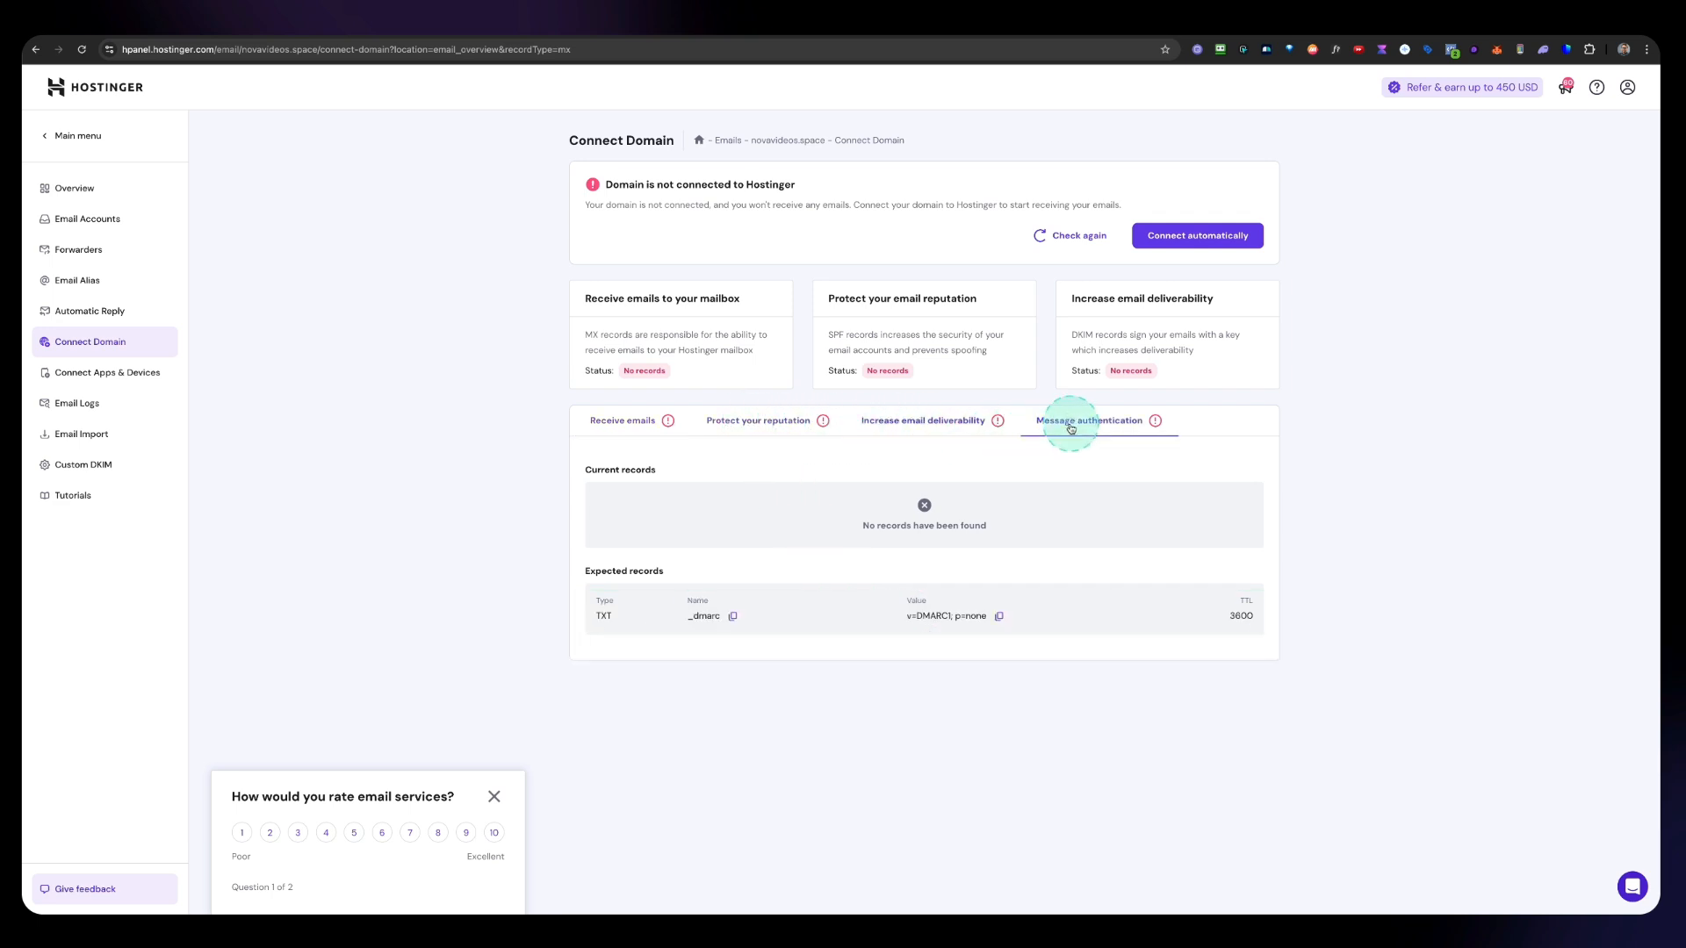
drag(546, 400, 1240, 443)
click(619, 424)
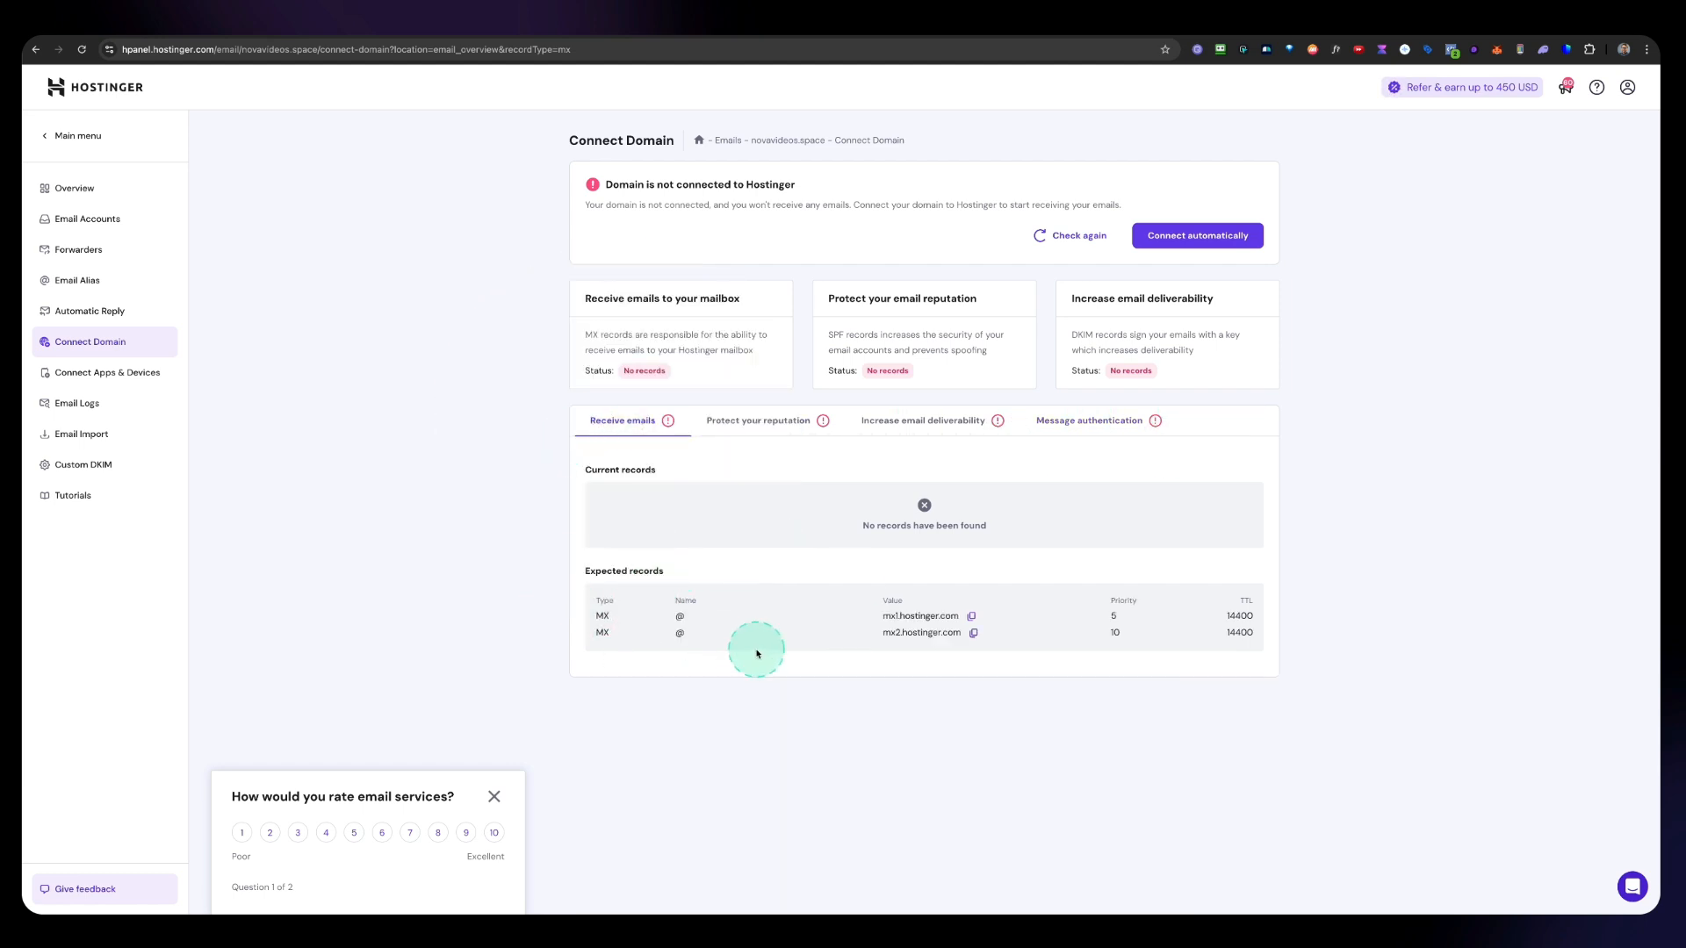
click(603, 617)
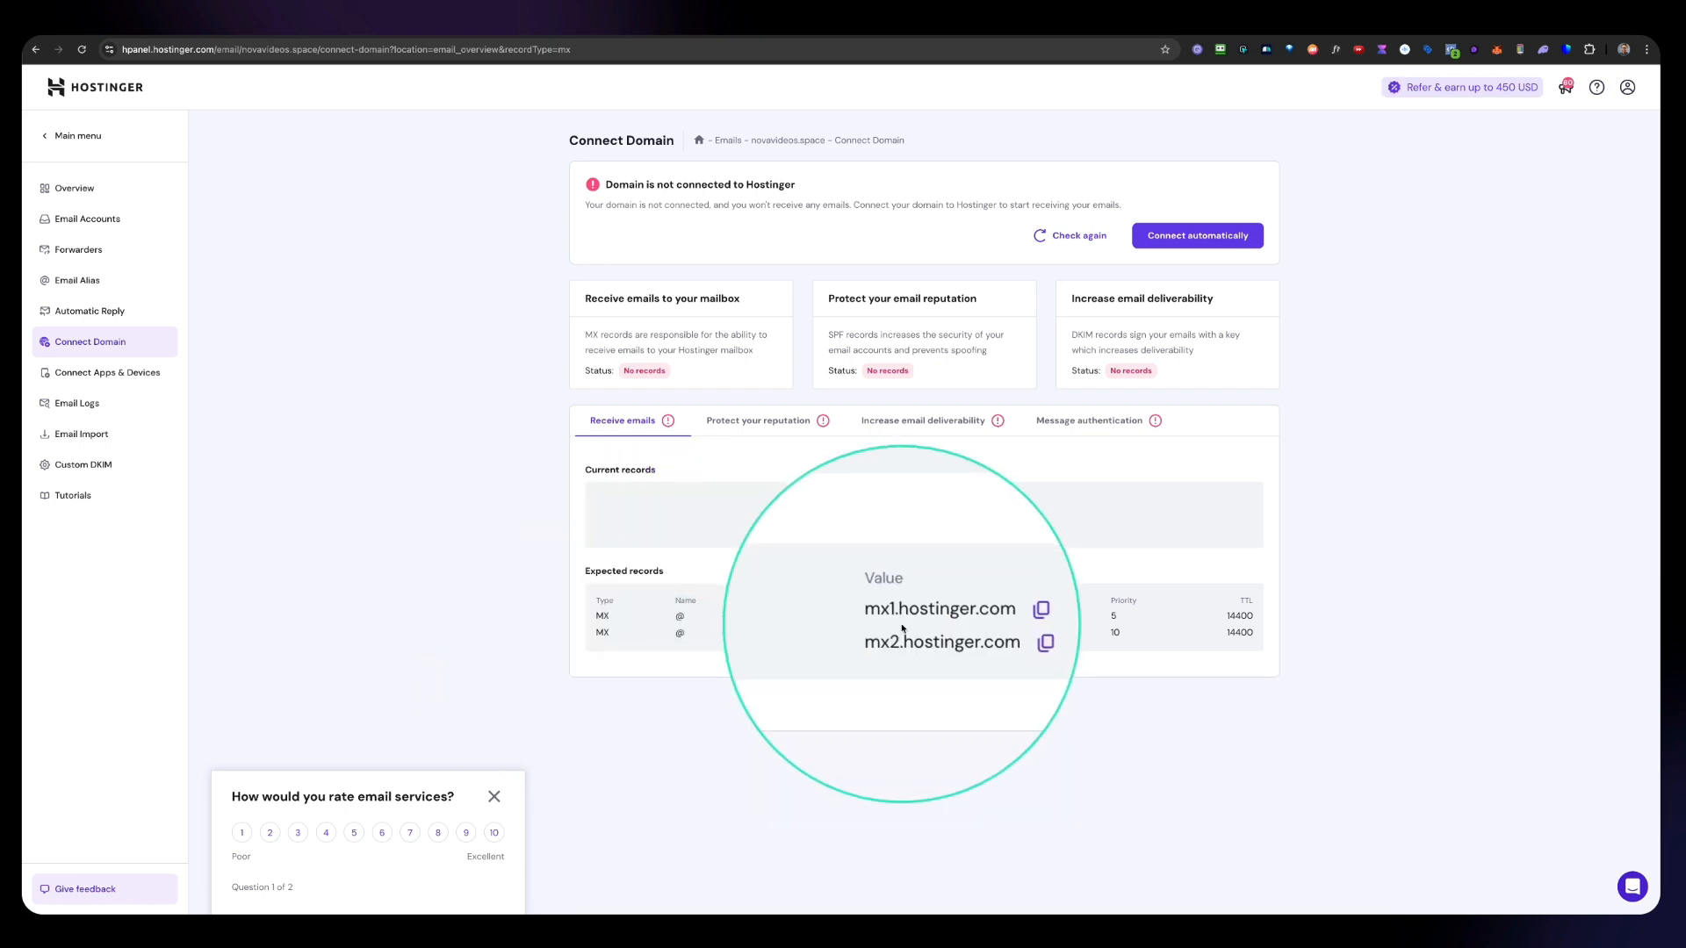
Step: Copy the mx1.hostinger.com value and return to the novavideos.space Advanced DNS page
click(979, 623)
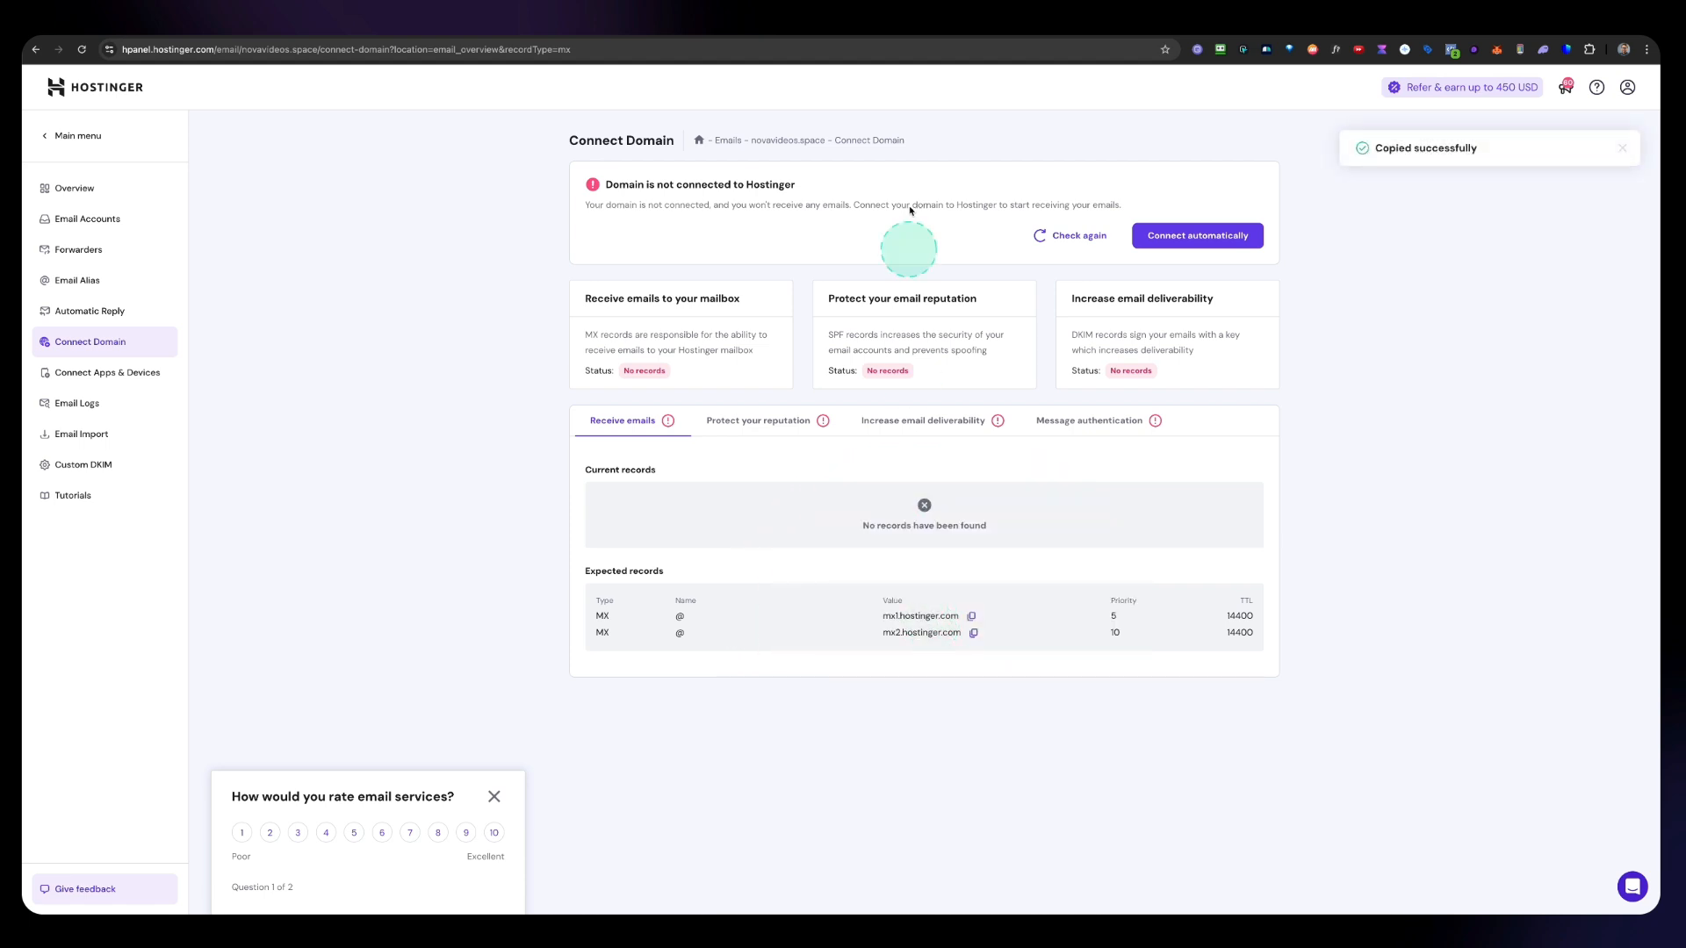
click(959, 37)
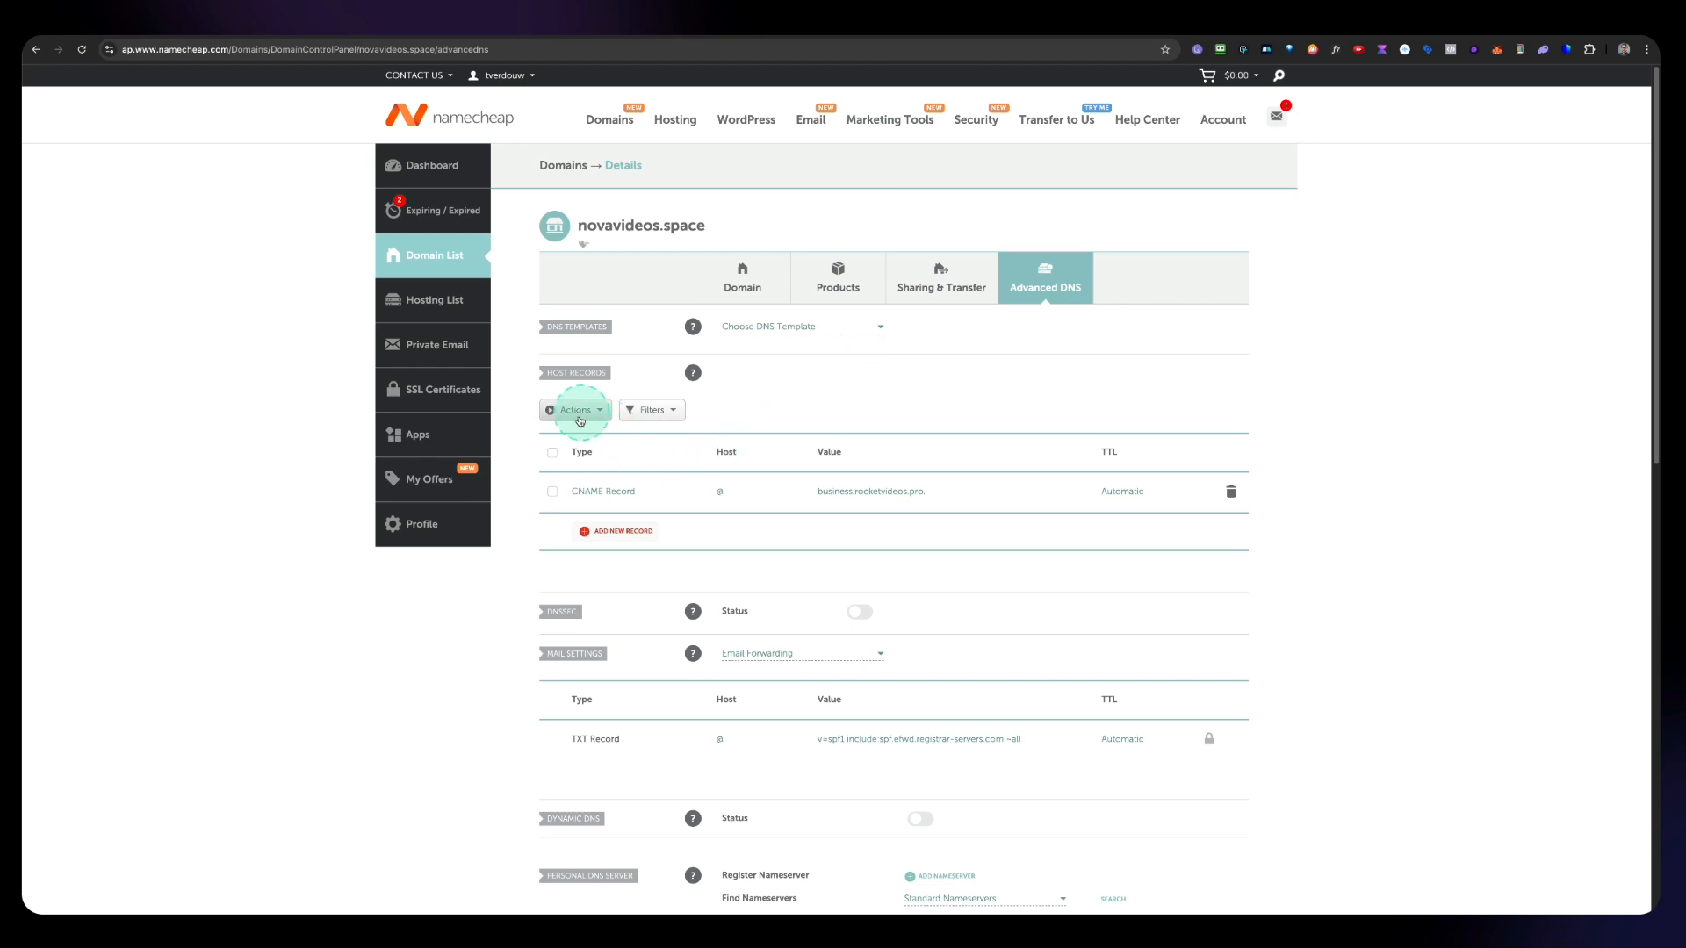
click(606, 531)
scroll(612, 535, down, 3)
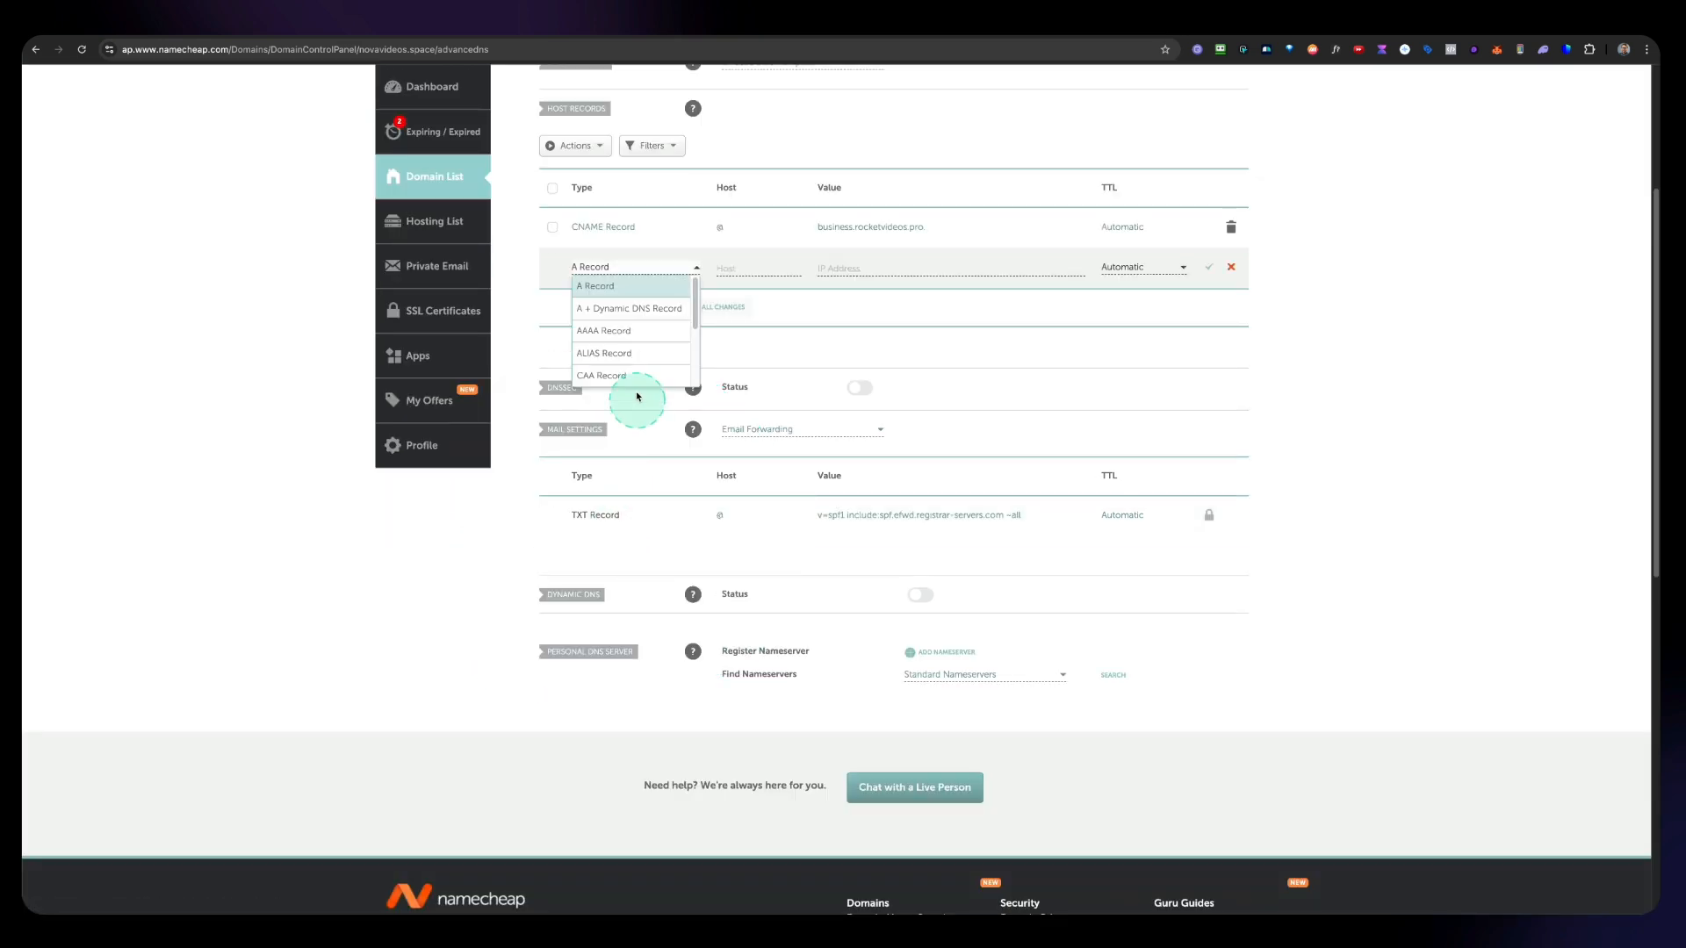
scroll(620, 351, down, 4)
scroll(621, 348, down, 1)
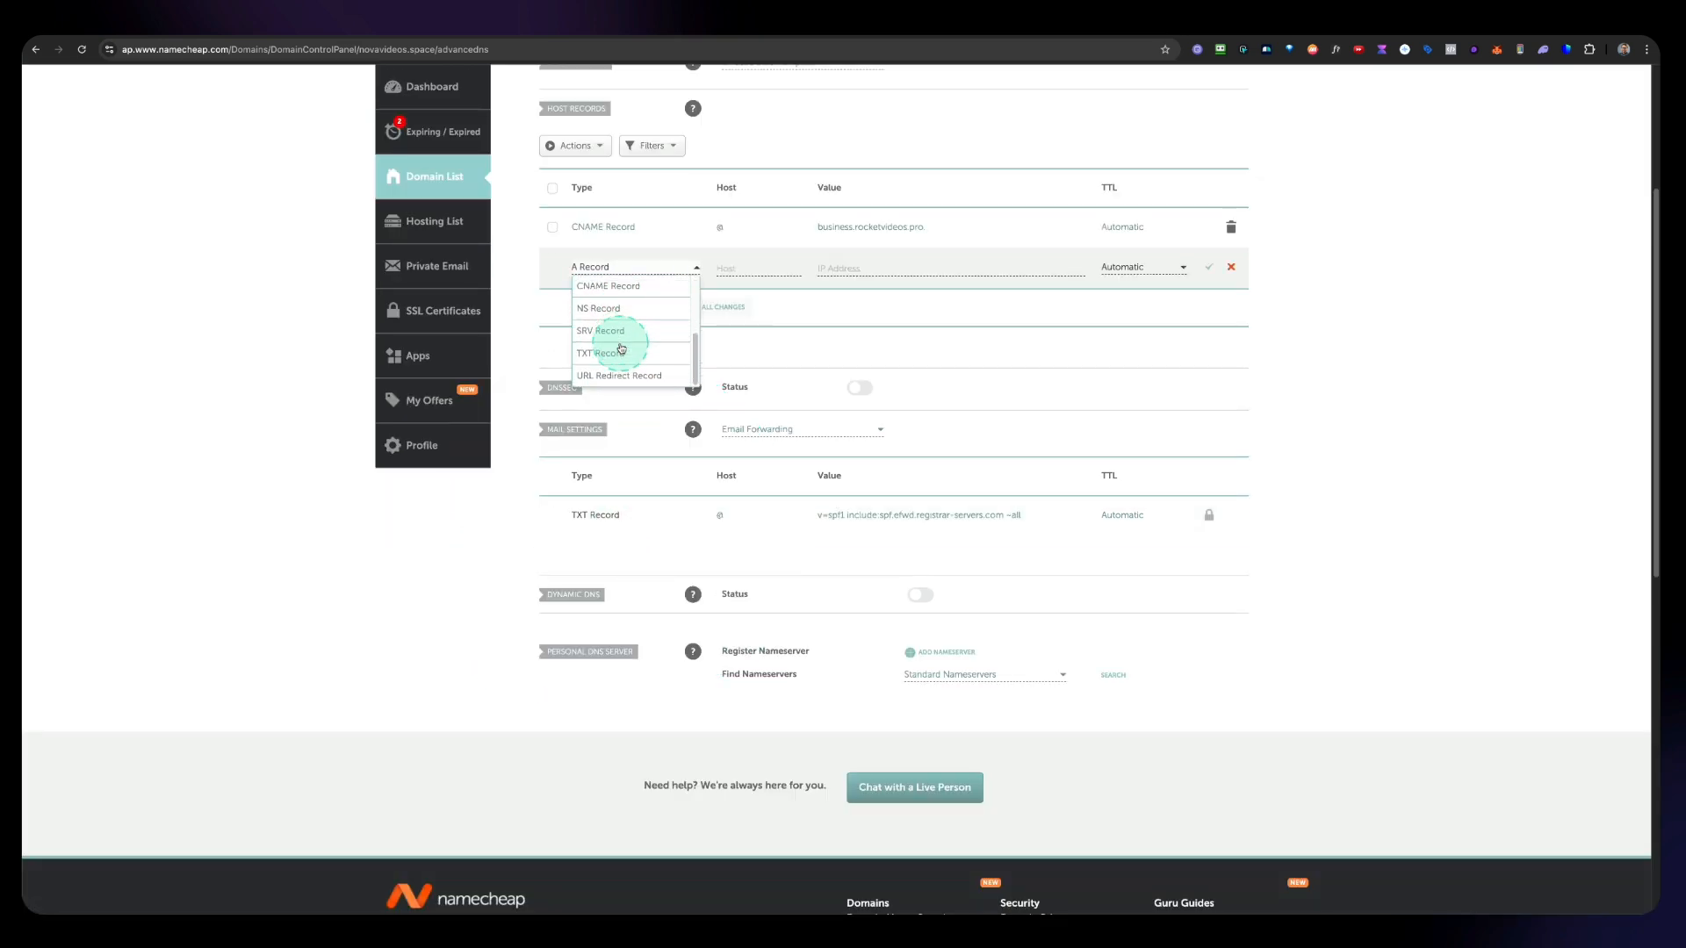
scroll(621, 348, up, 4)
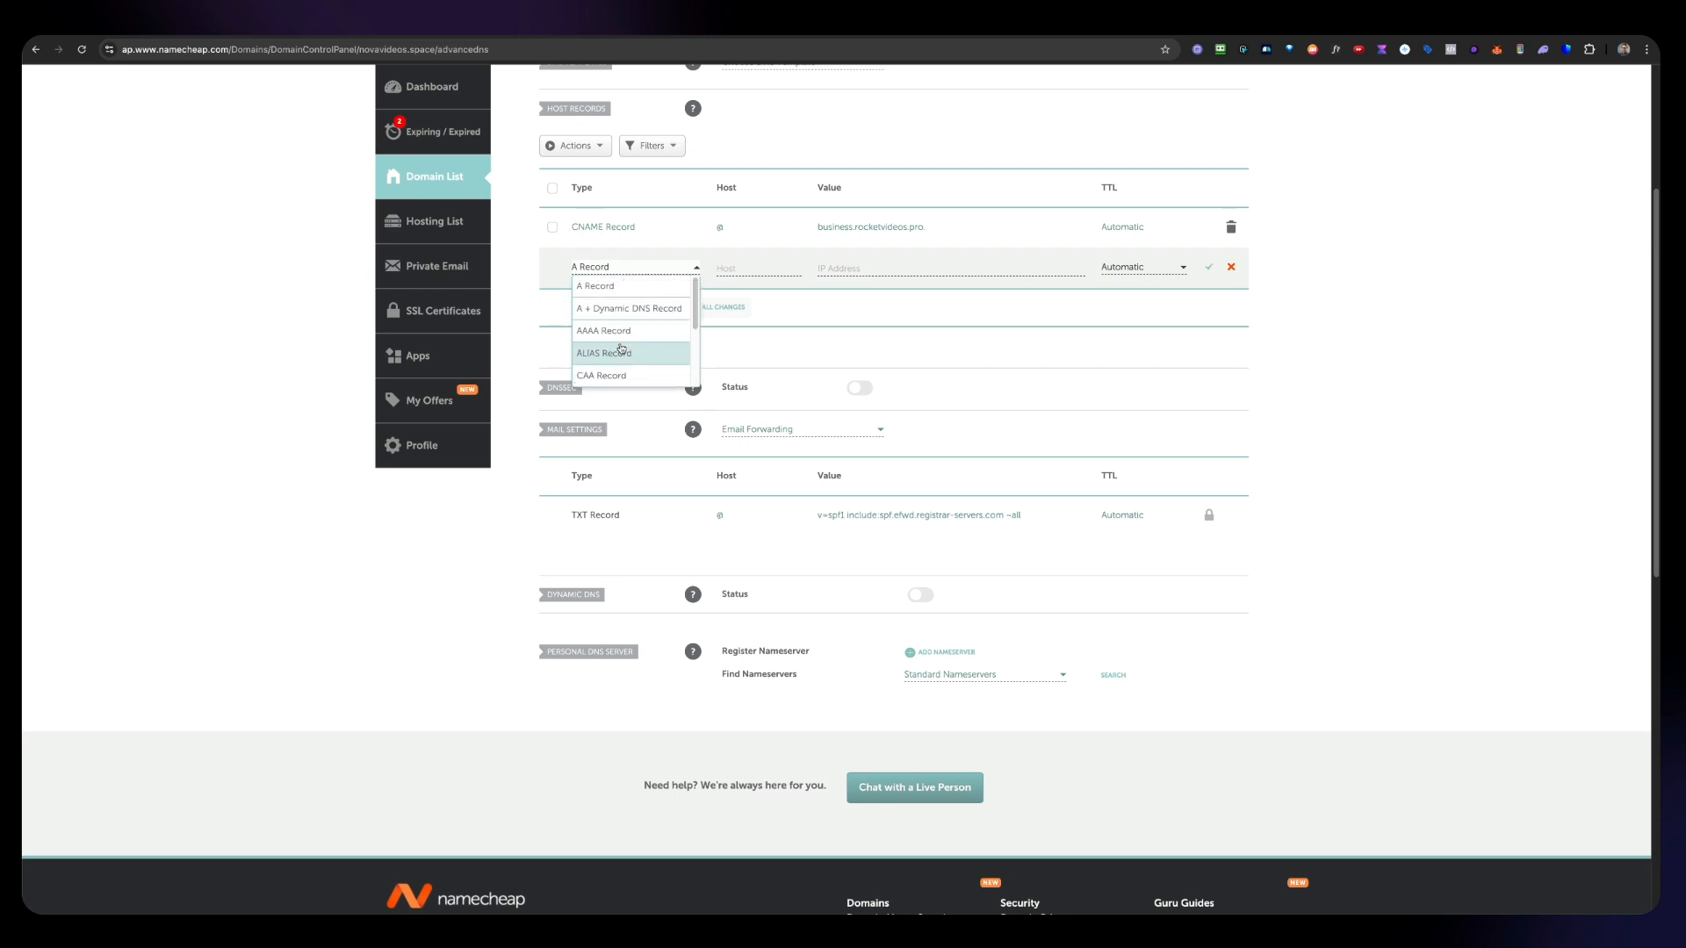
scroll(621, 348, down, 1)
scroll(630, 517, up, 1)
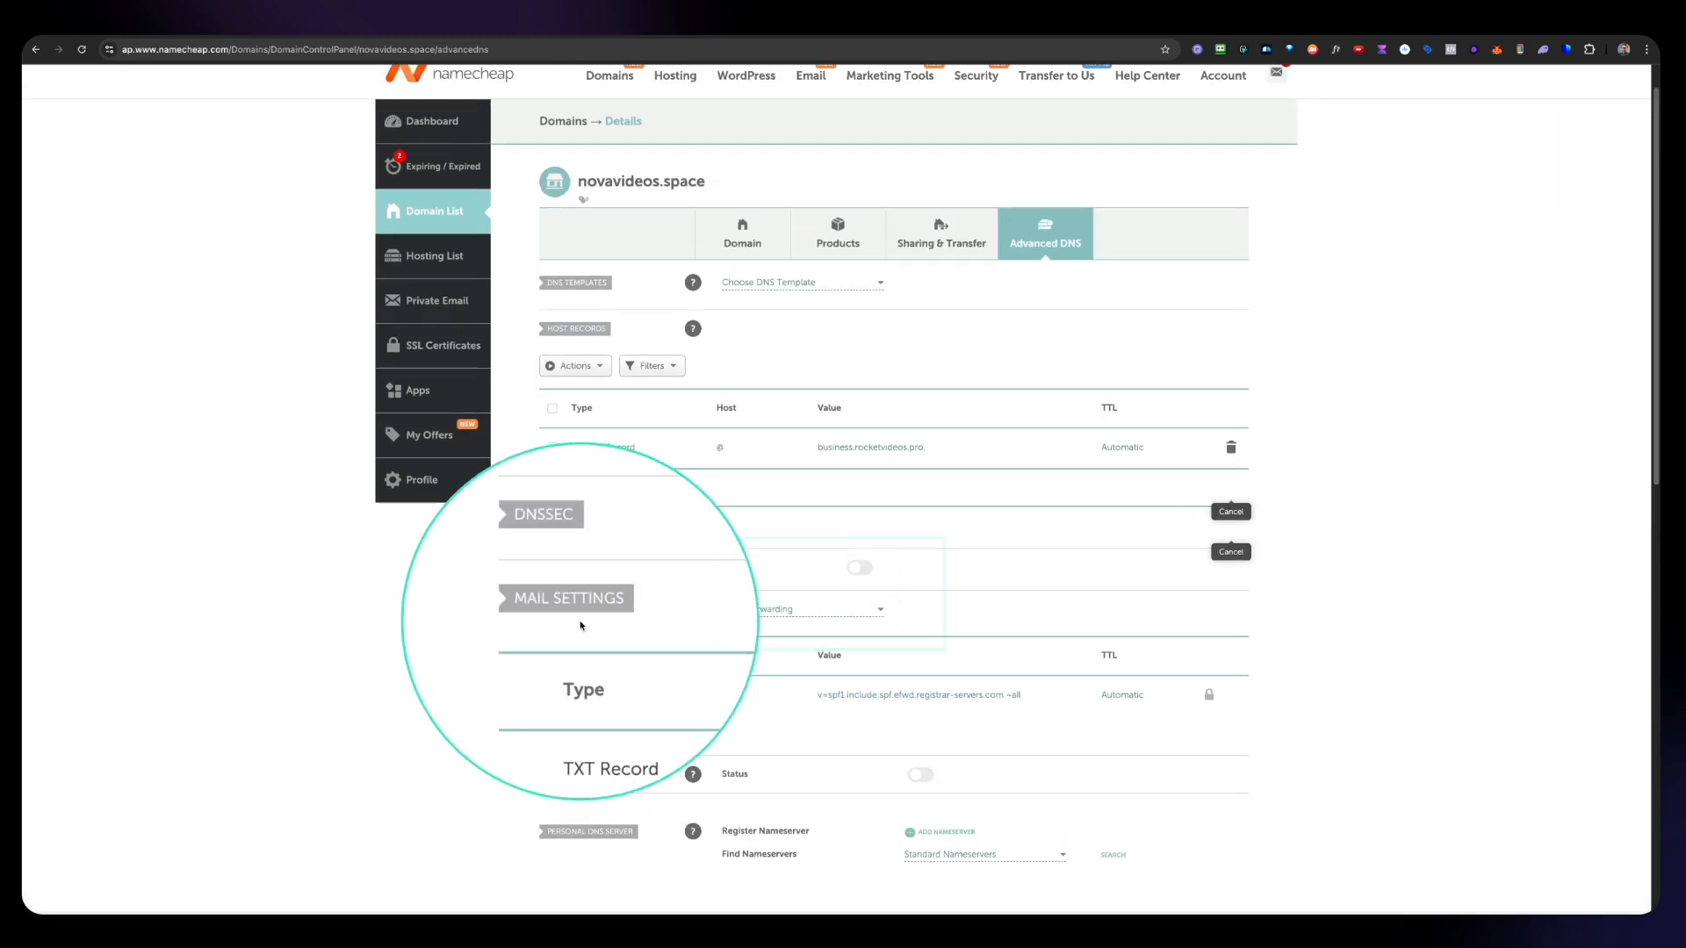
Step: Switch the mail settings to Custom MX and enter an MX record with host @ and value mx1.hostinger.com
click(804, 610)
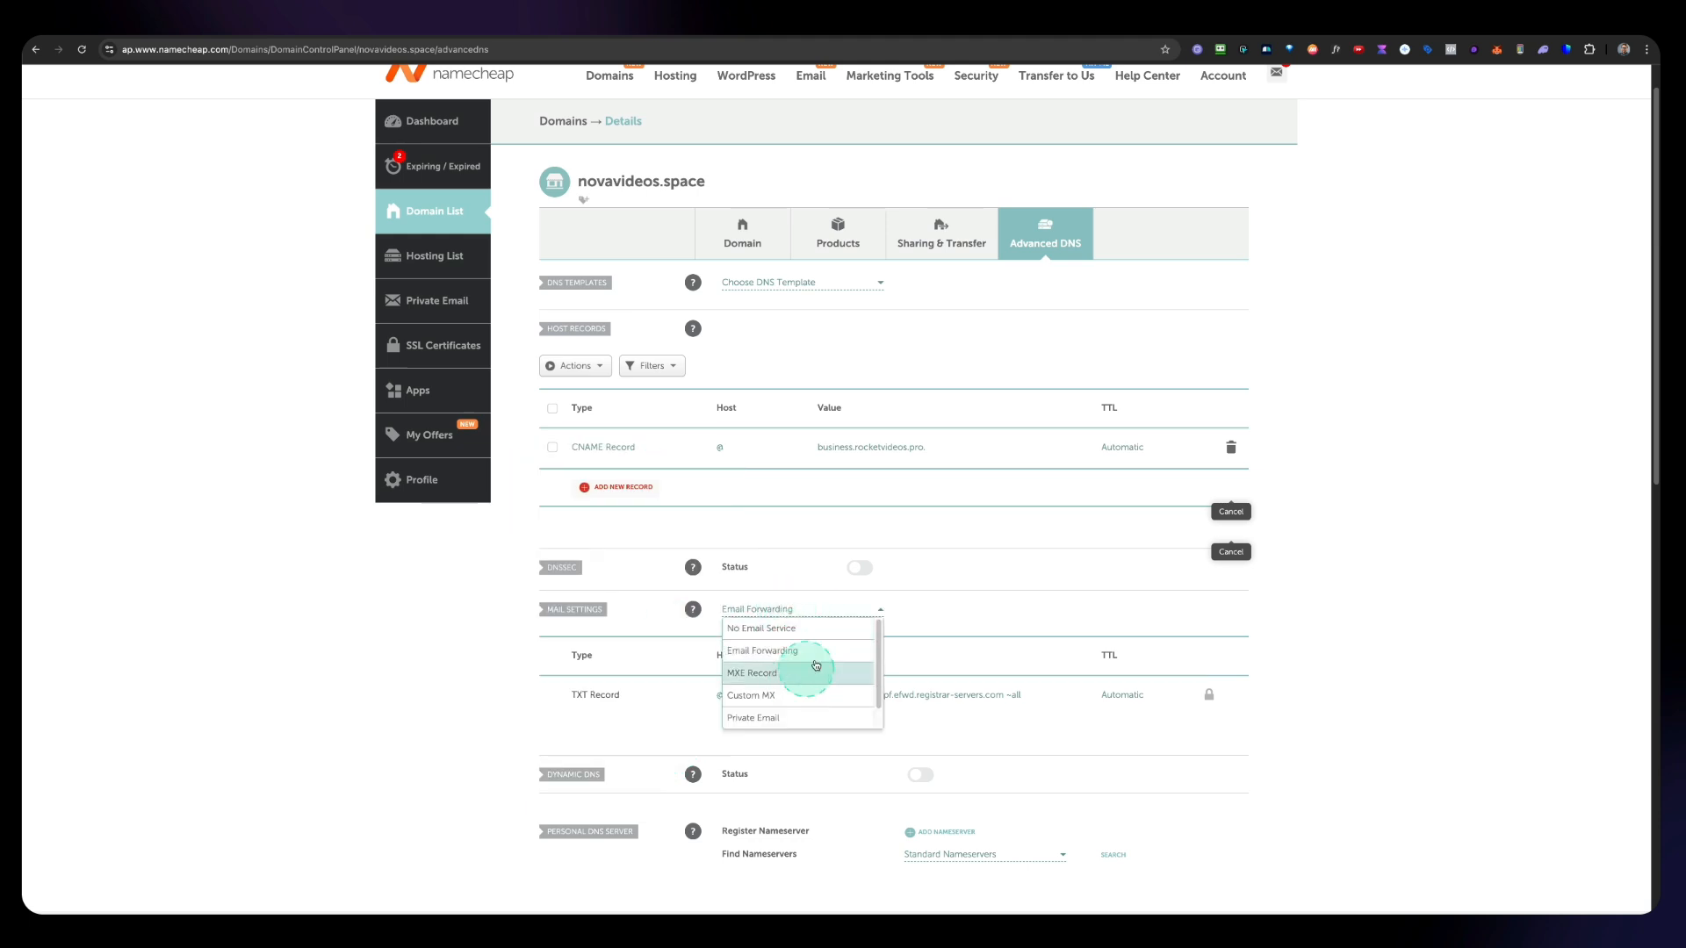
scroll(816, 665, down, 1)
click(773, 675)
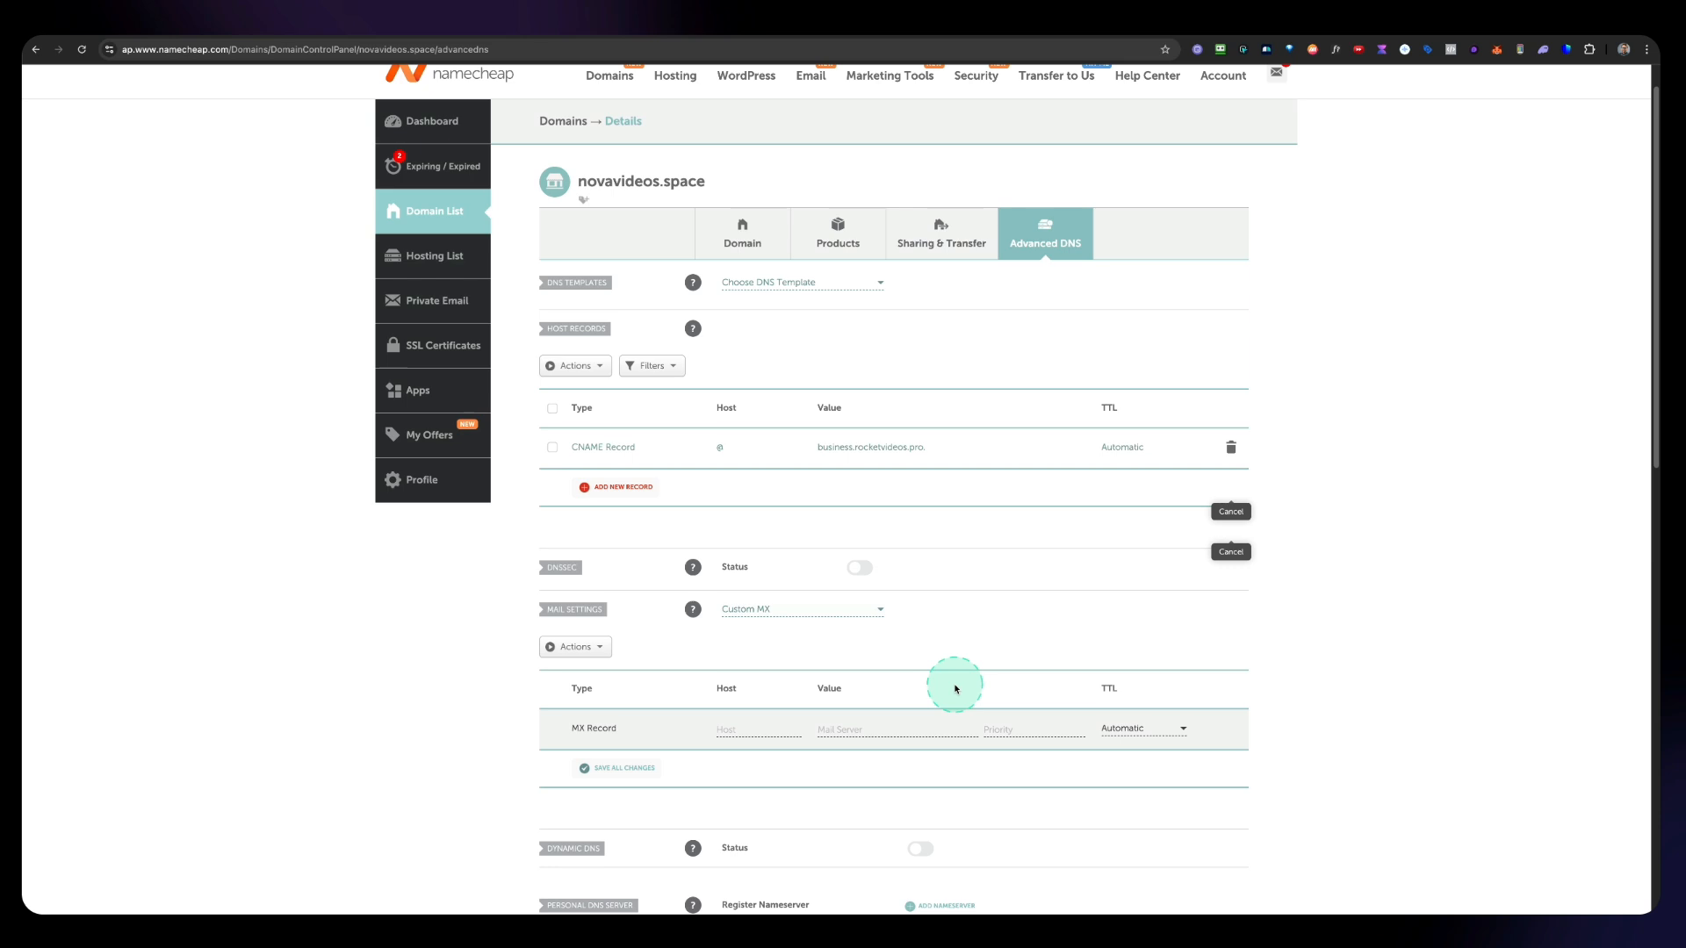
scroll(944, 689, down, 2)
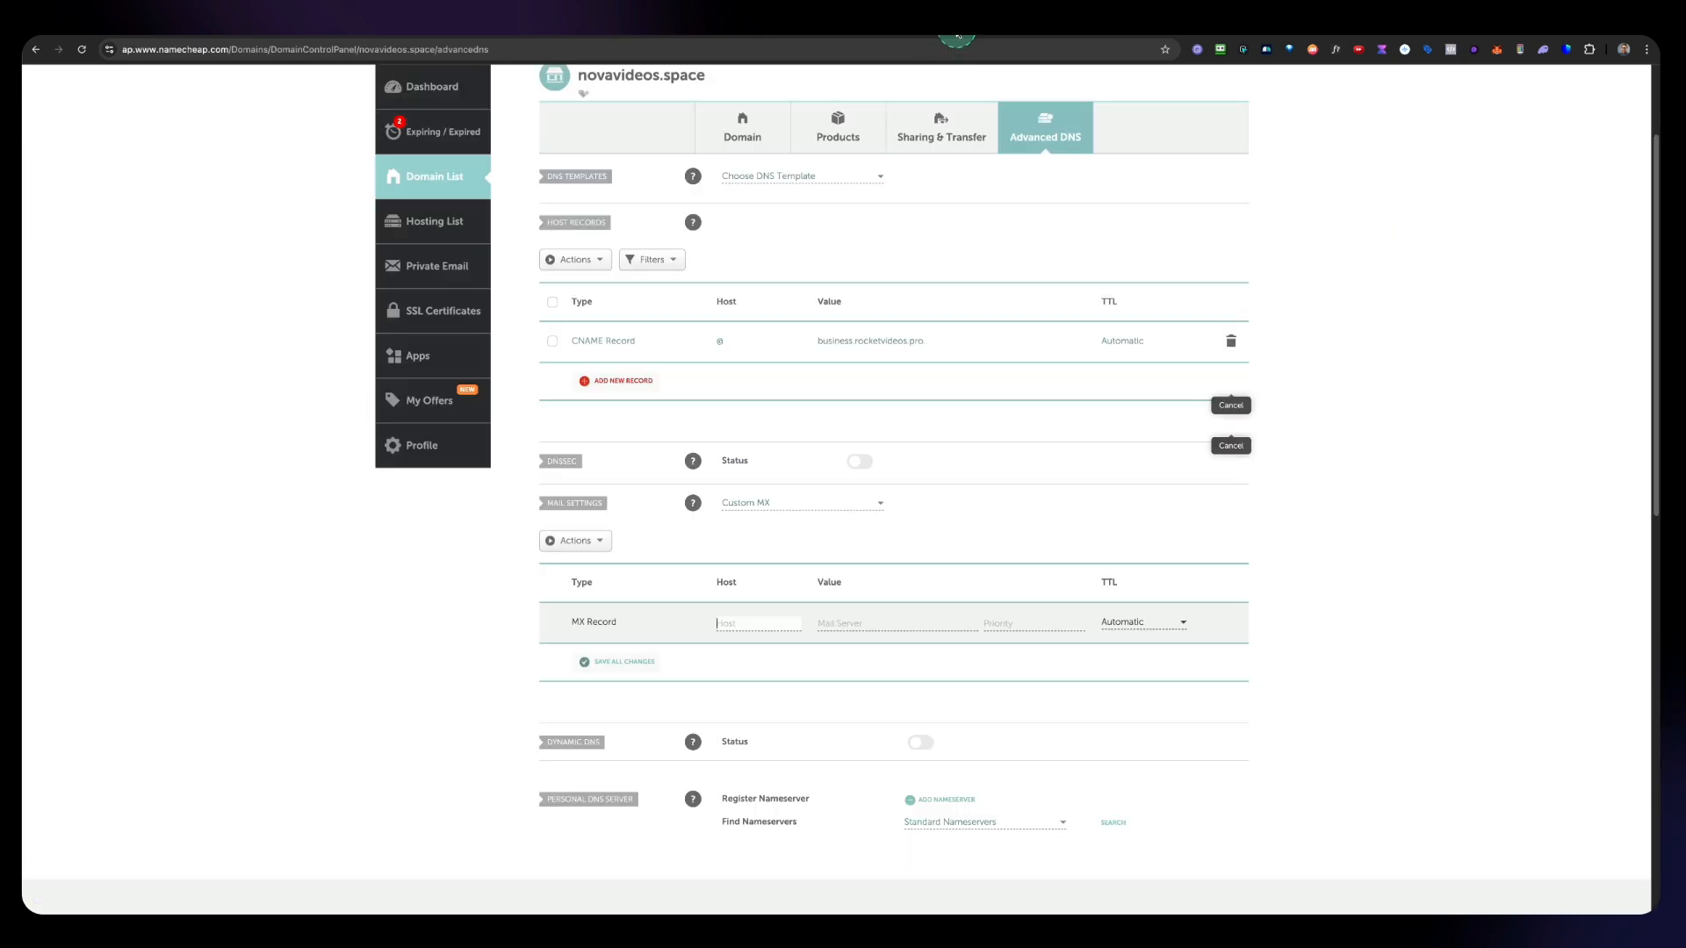
click(730, 603)
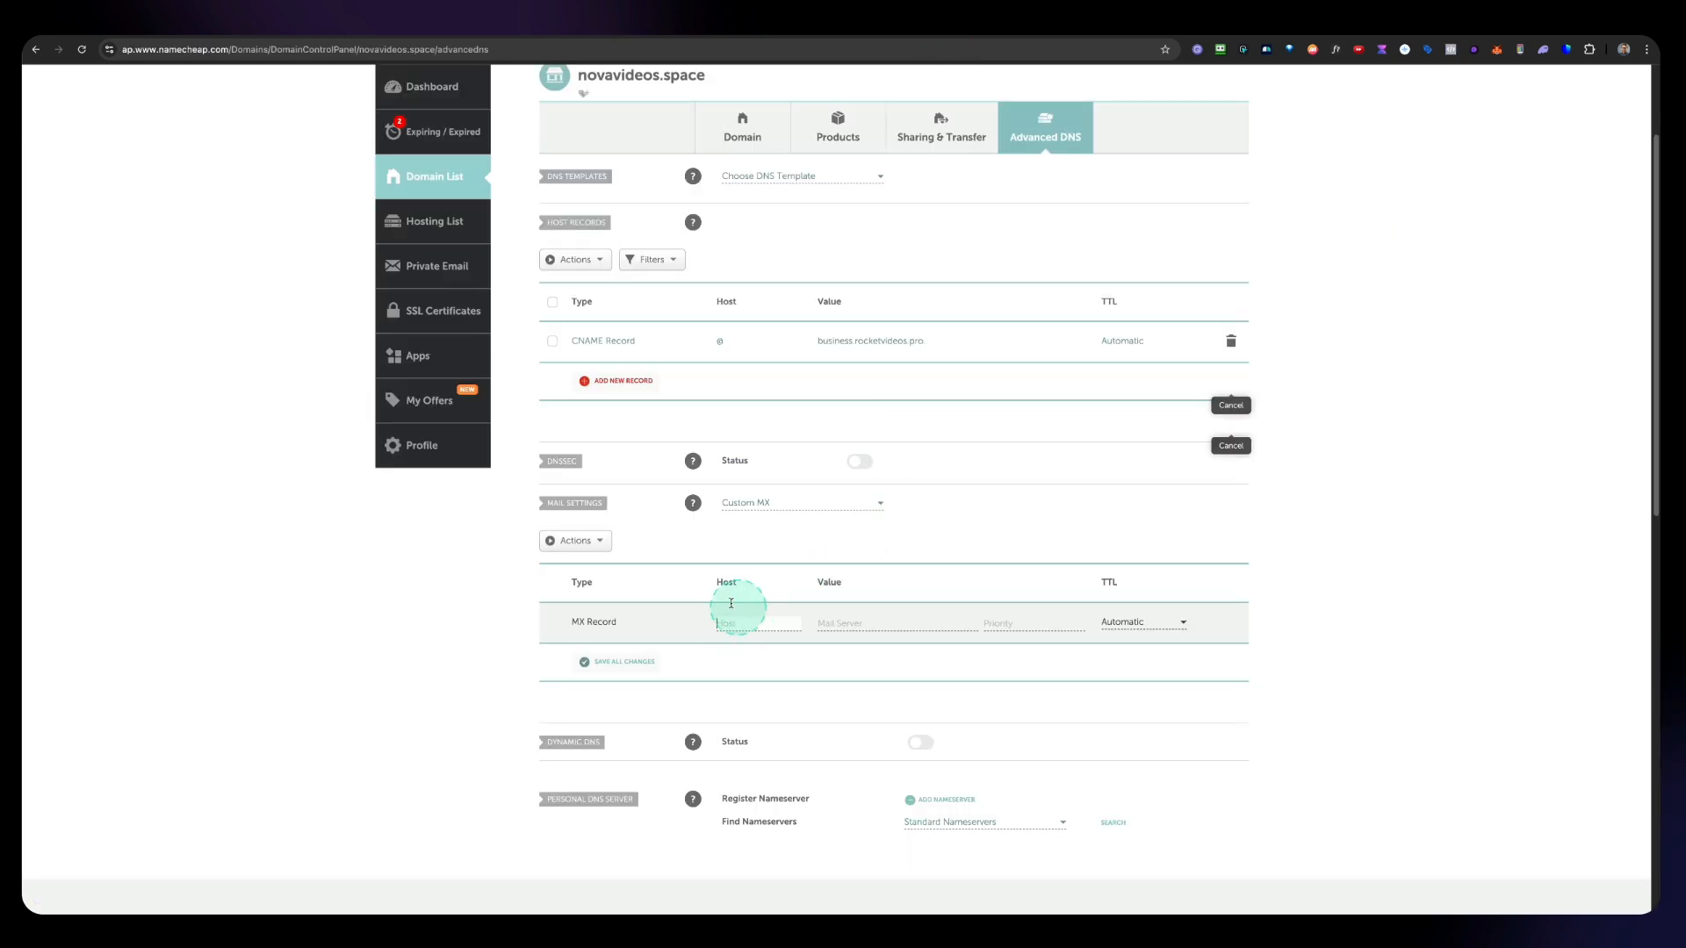
click(866, 621)
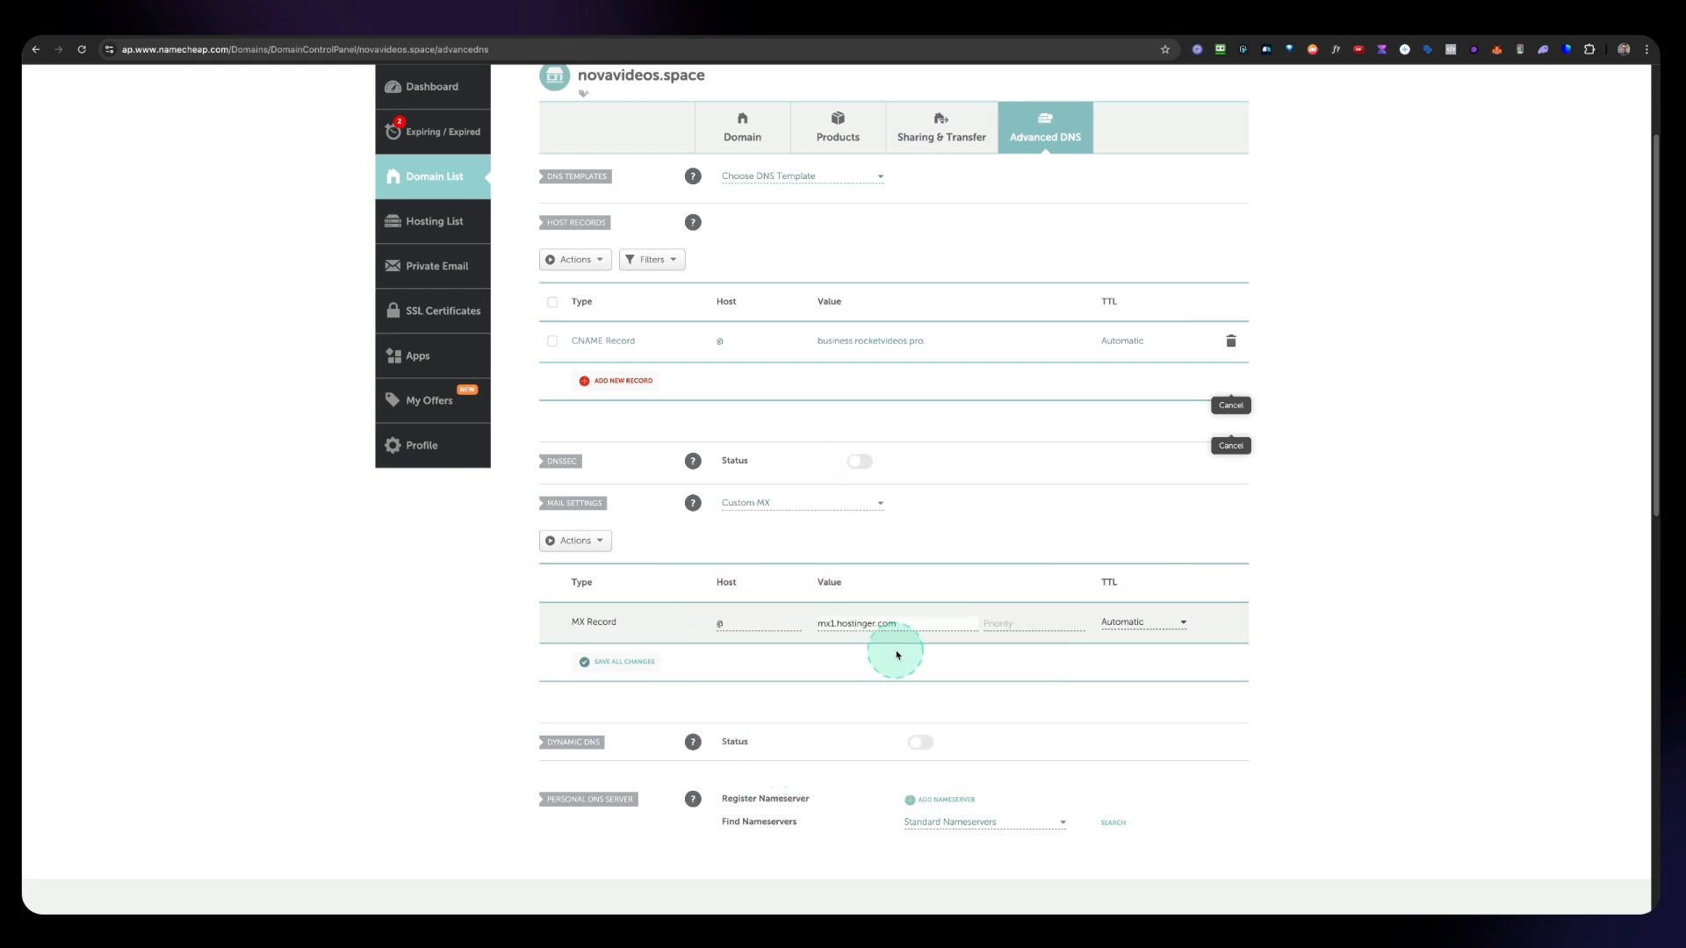
Step: Set the MX record's priority to 5, checking the expected priority and TTL in Hostinger
click(1099, 23)
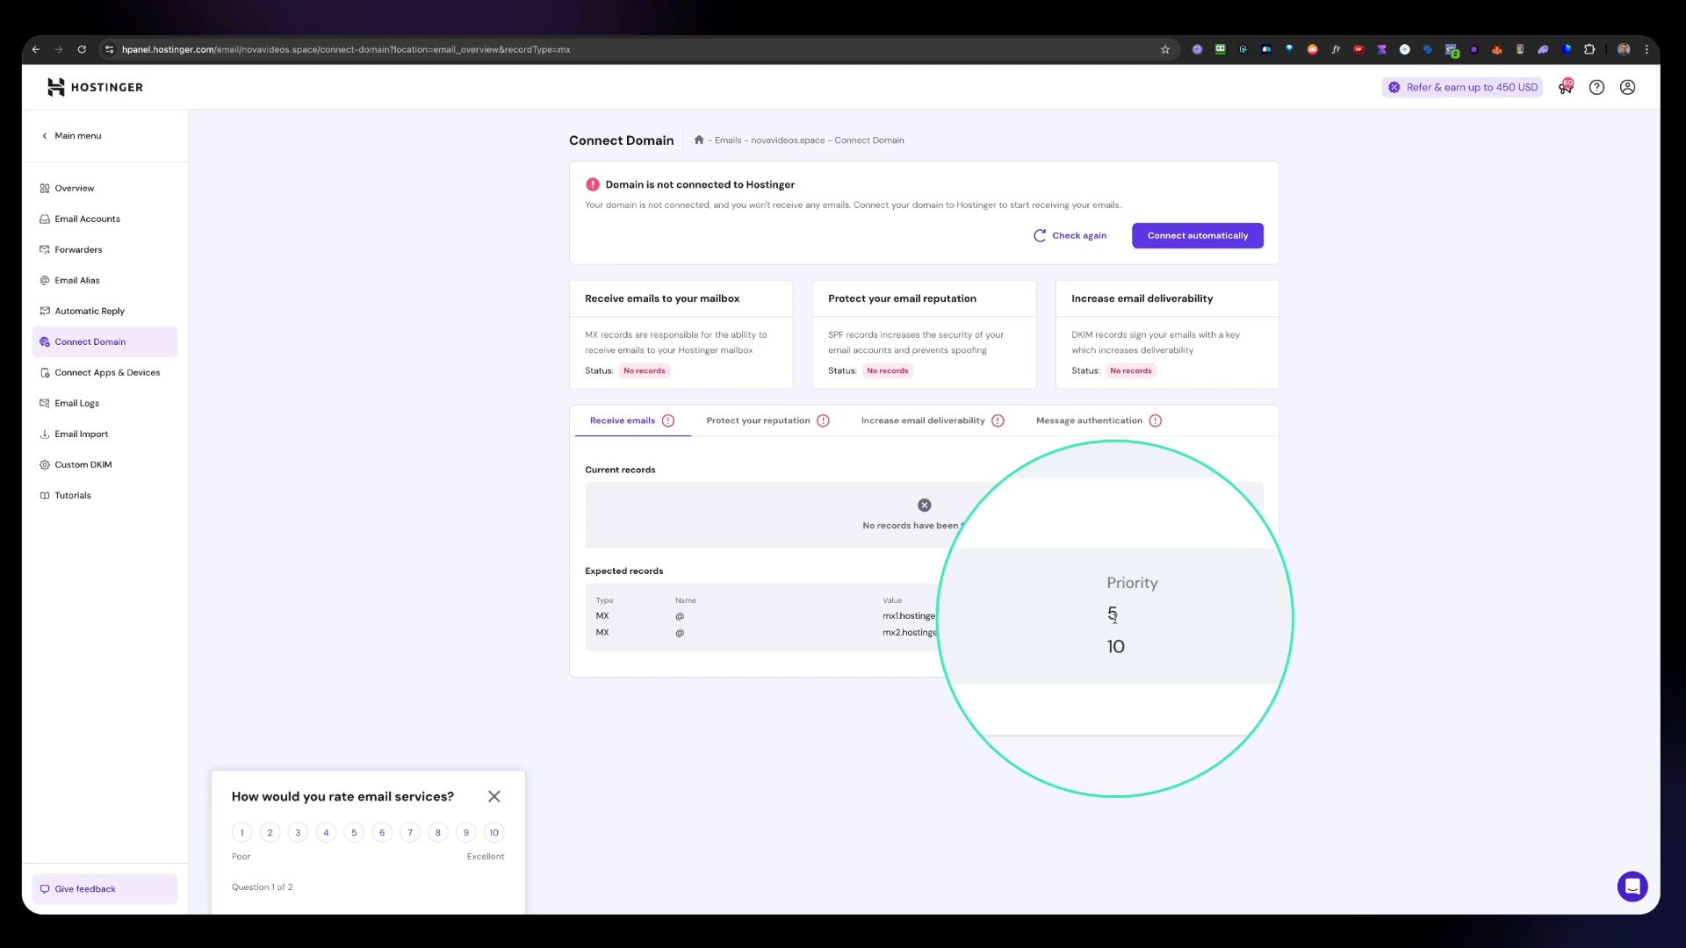
click(923, 24)
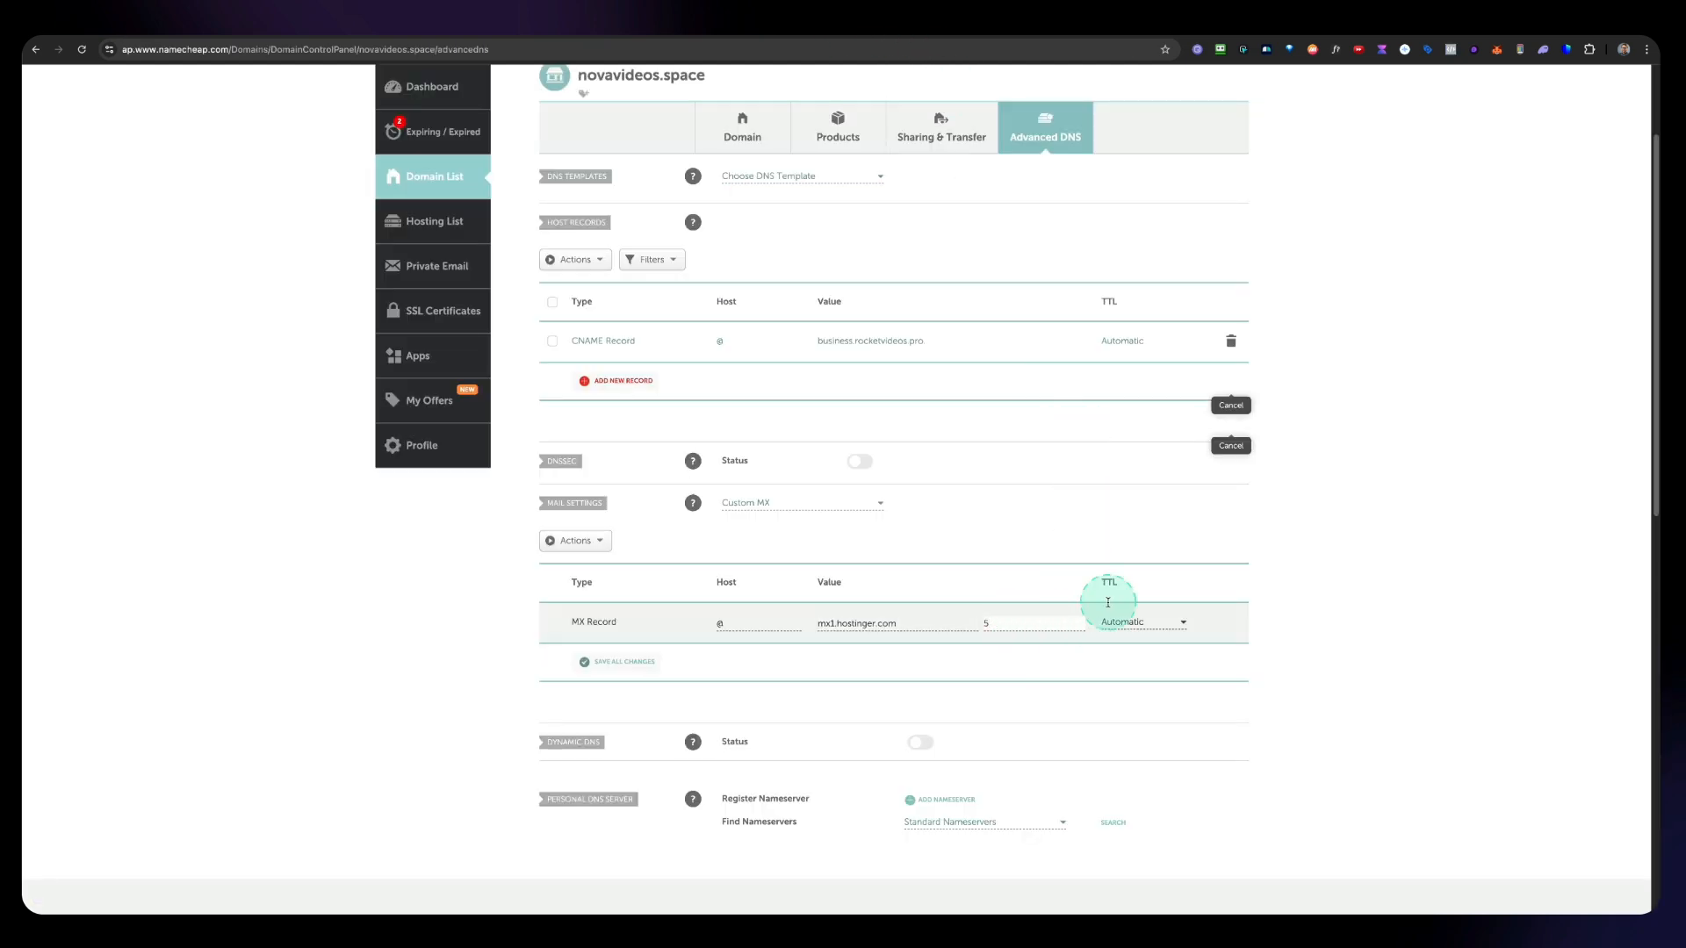
click(1082, 14)
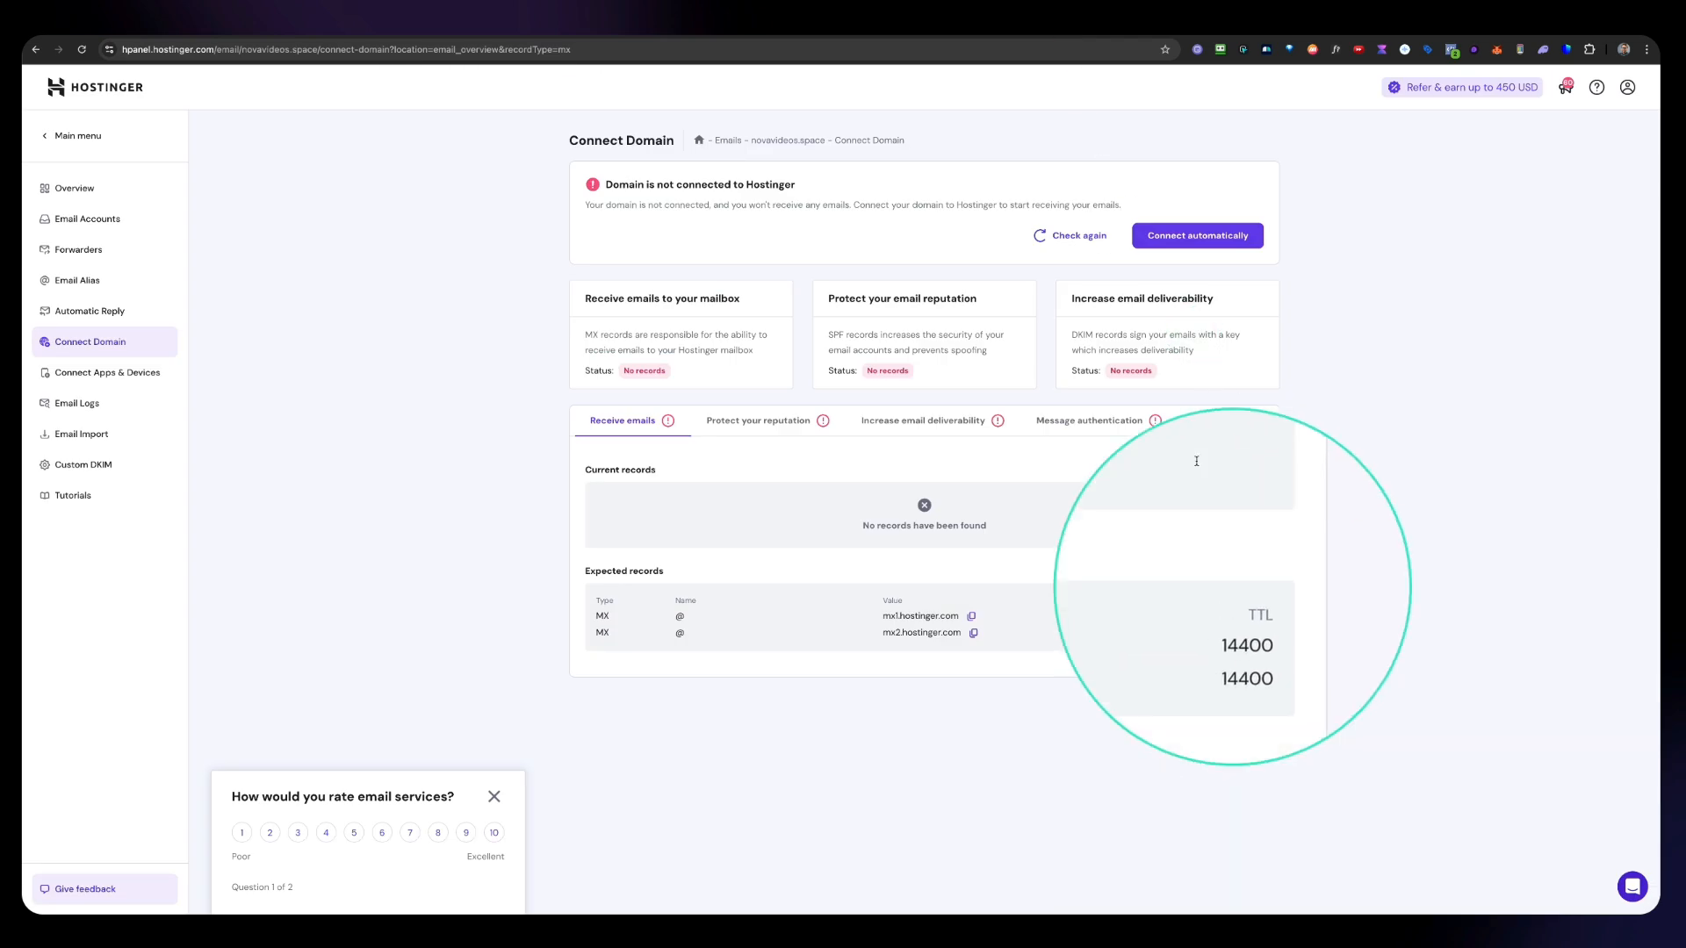
Step: Keep the MX record's TTL at Automatic and save the mail settings
click(1000, 23)
click(1143, 620)
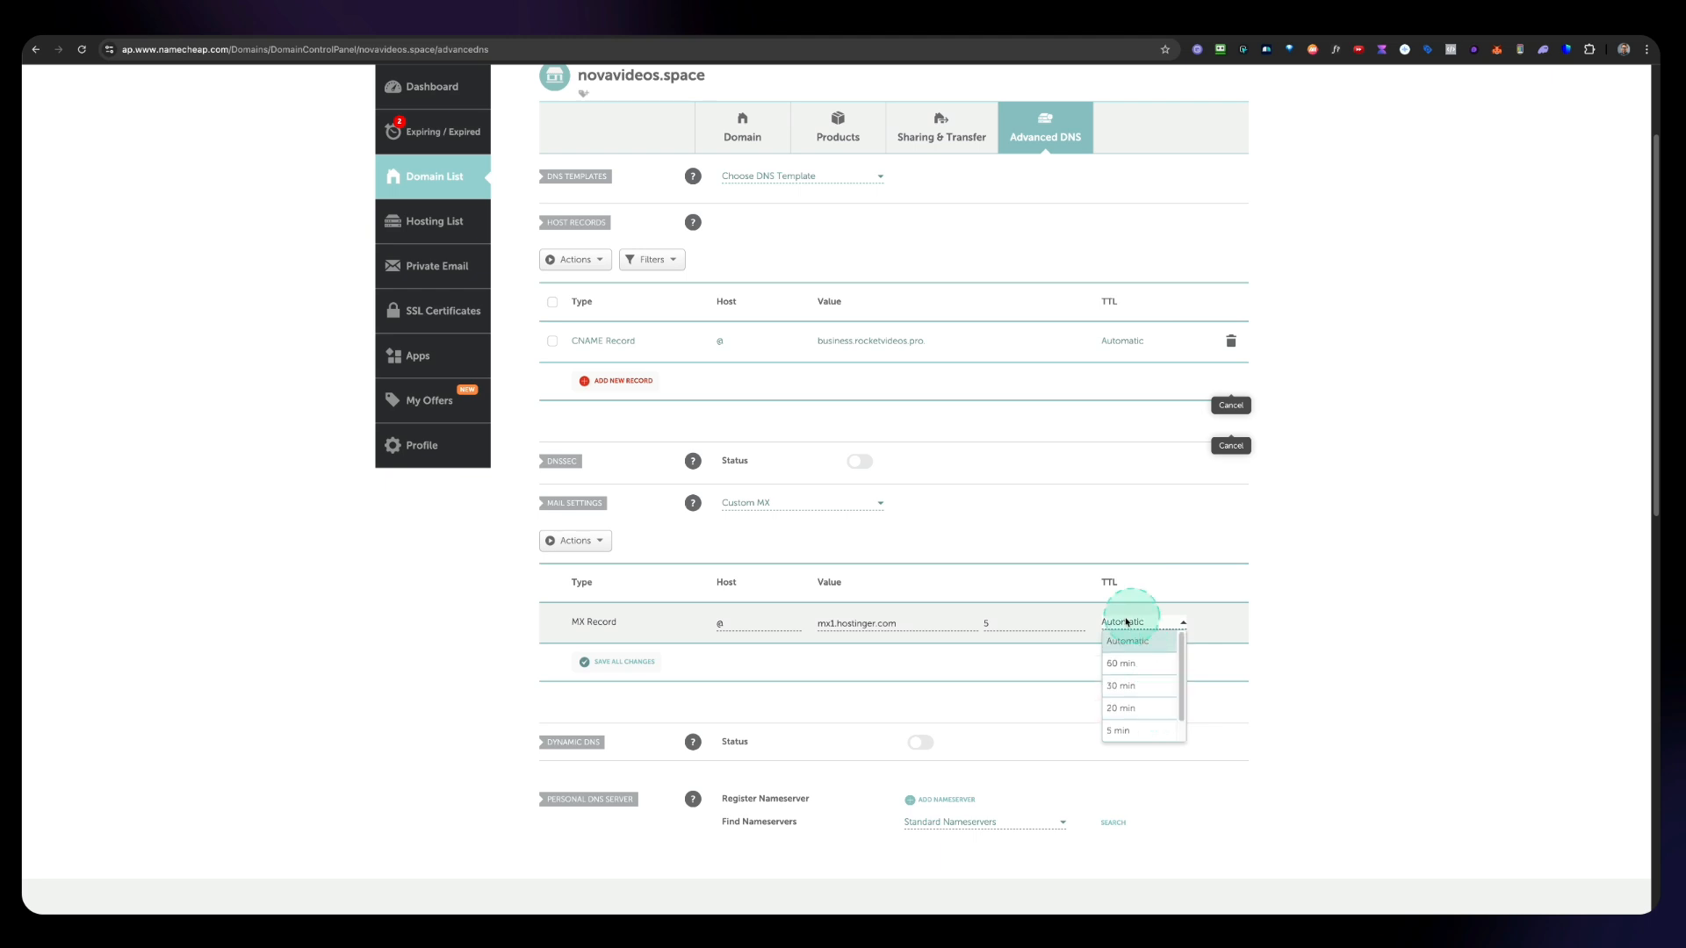
click(1136, 643)
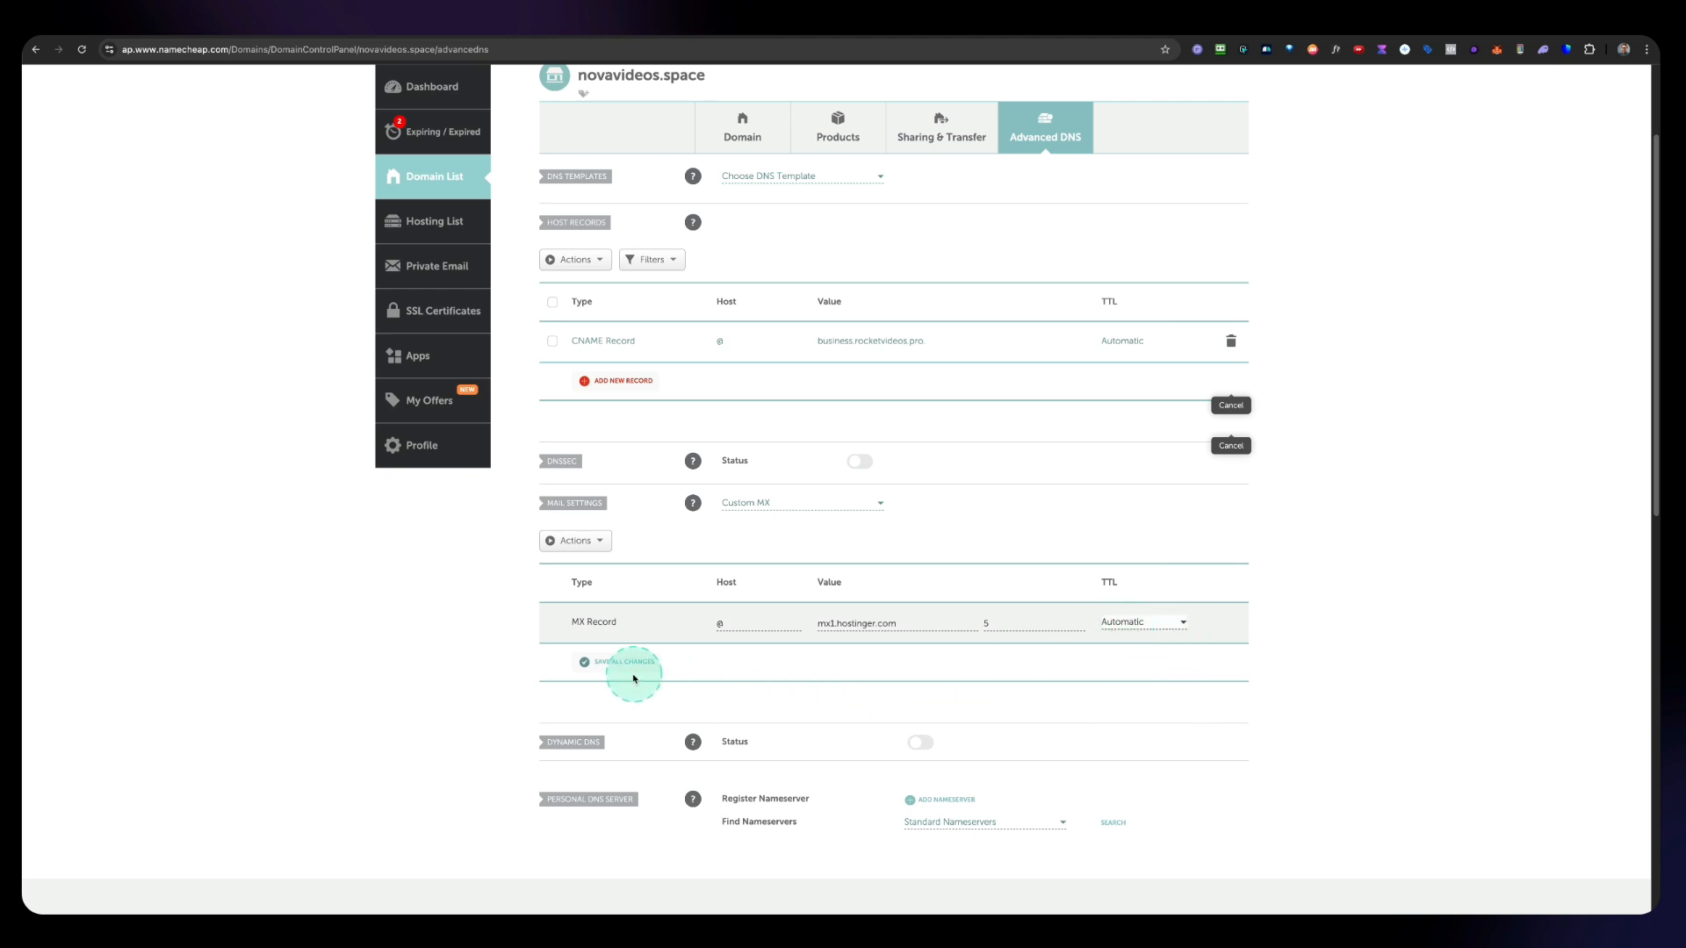
scroll(634, 678, down, 1)
click(626, 647)
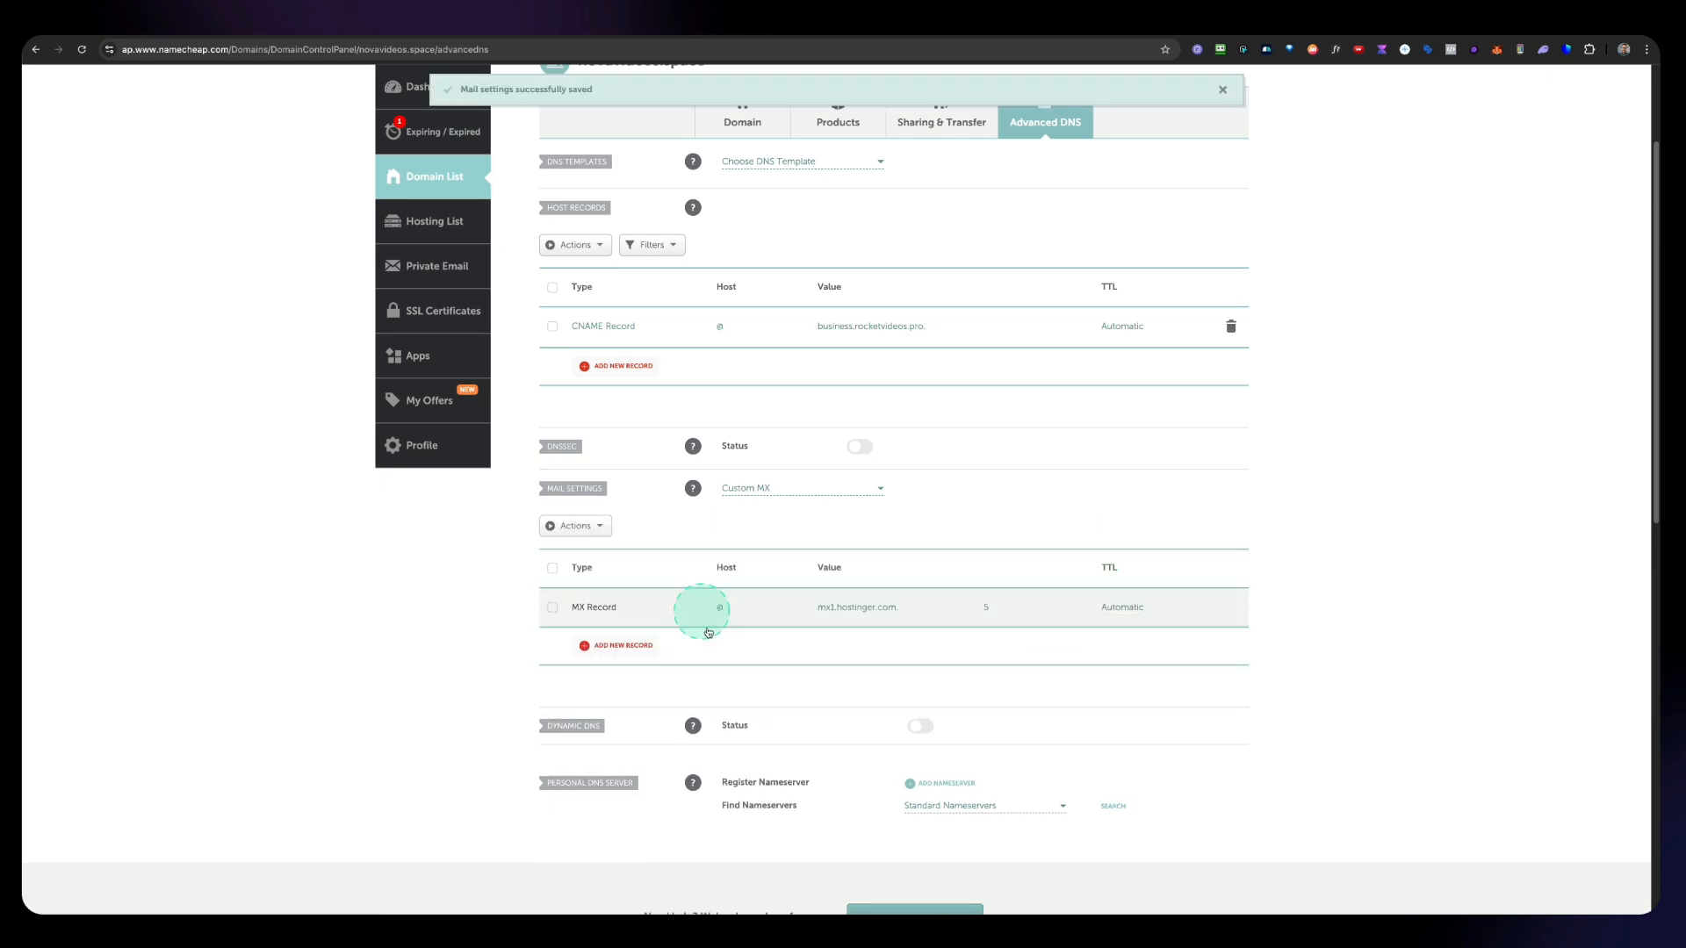
Step: Add a second MX record with host @, value mx2.hostinger.com copied from Hostinger, and priority 10, and save it
scroll(852, 631, down, 2)
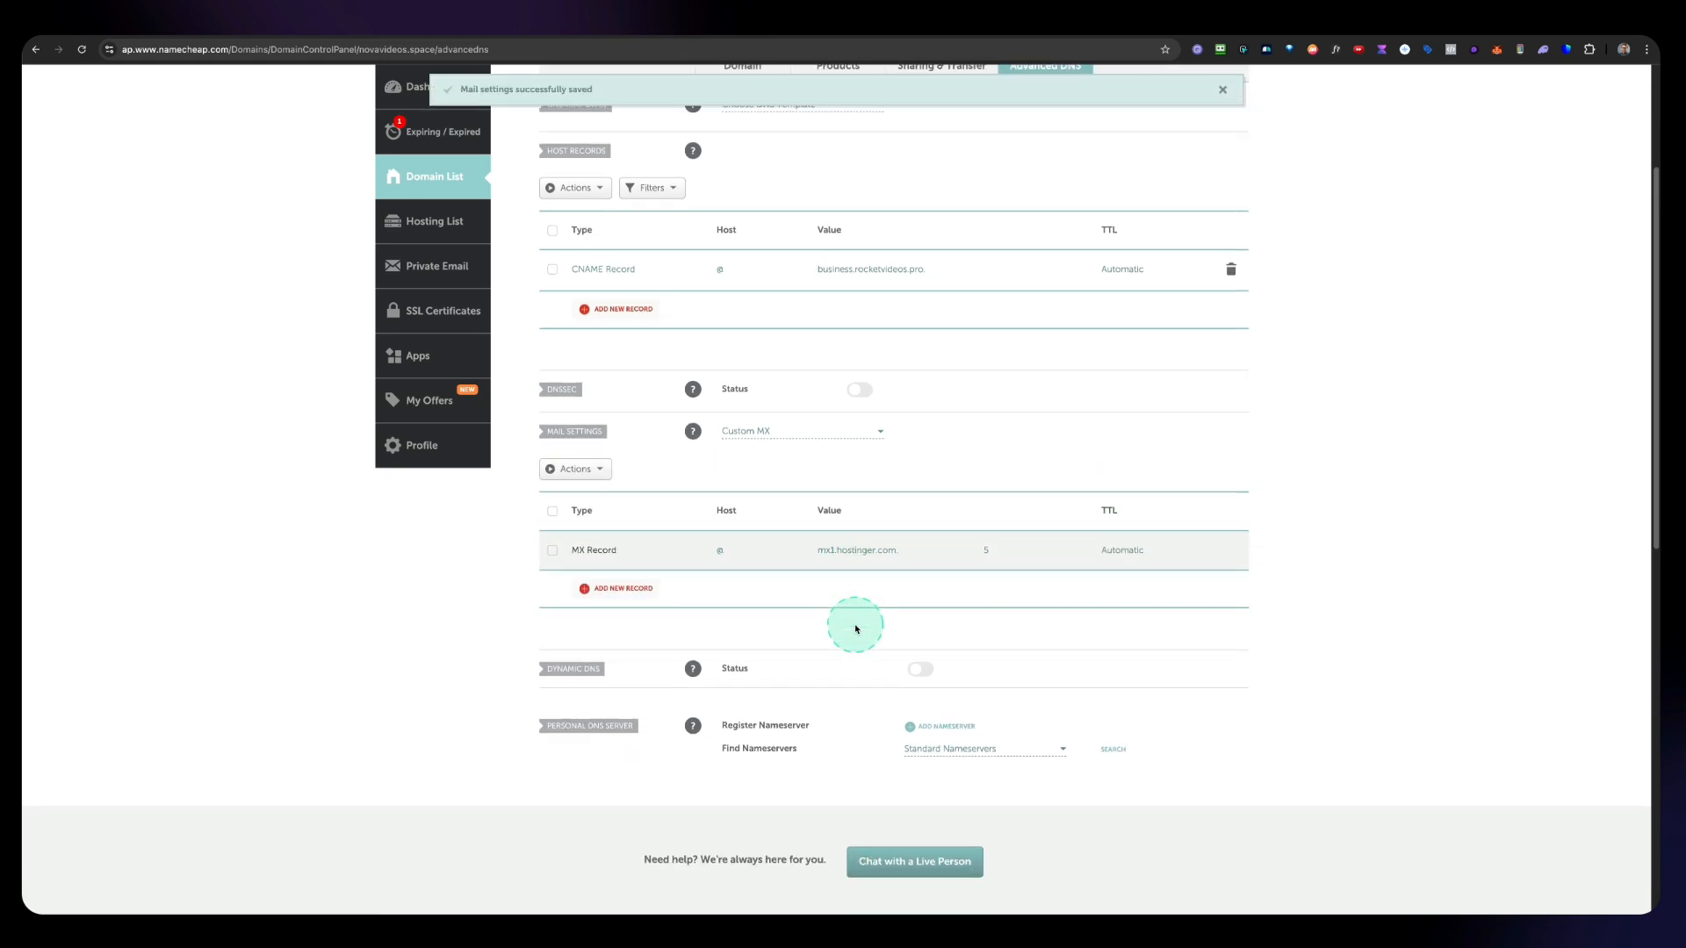
click(605, 583)
scroll(782, 633, up, 3)
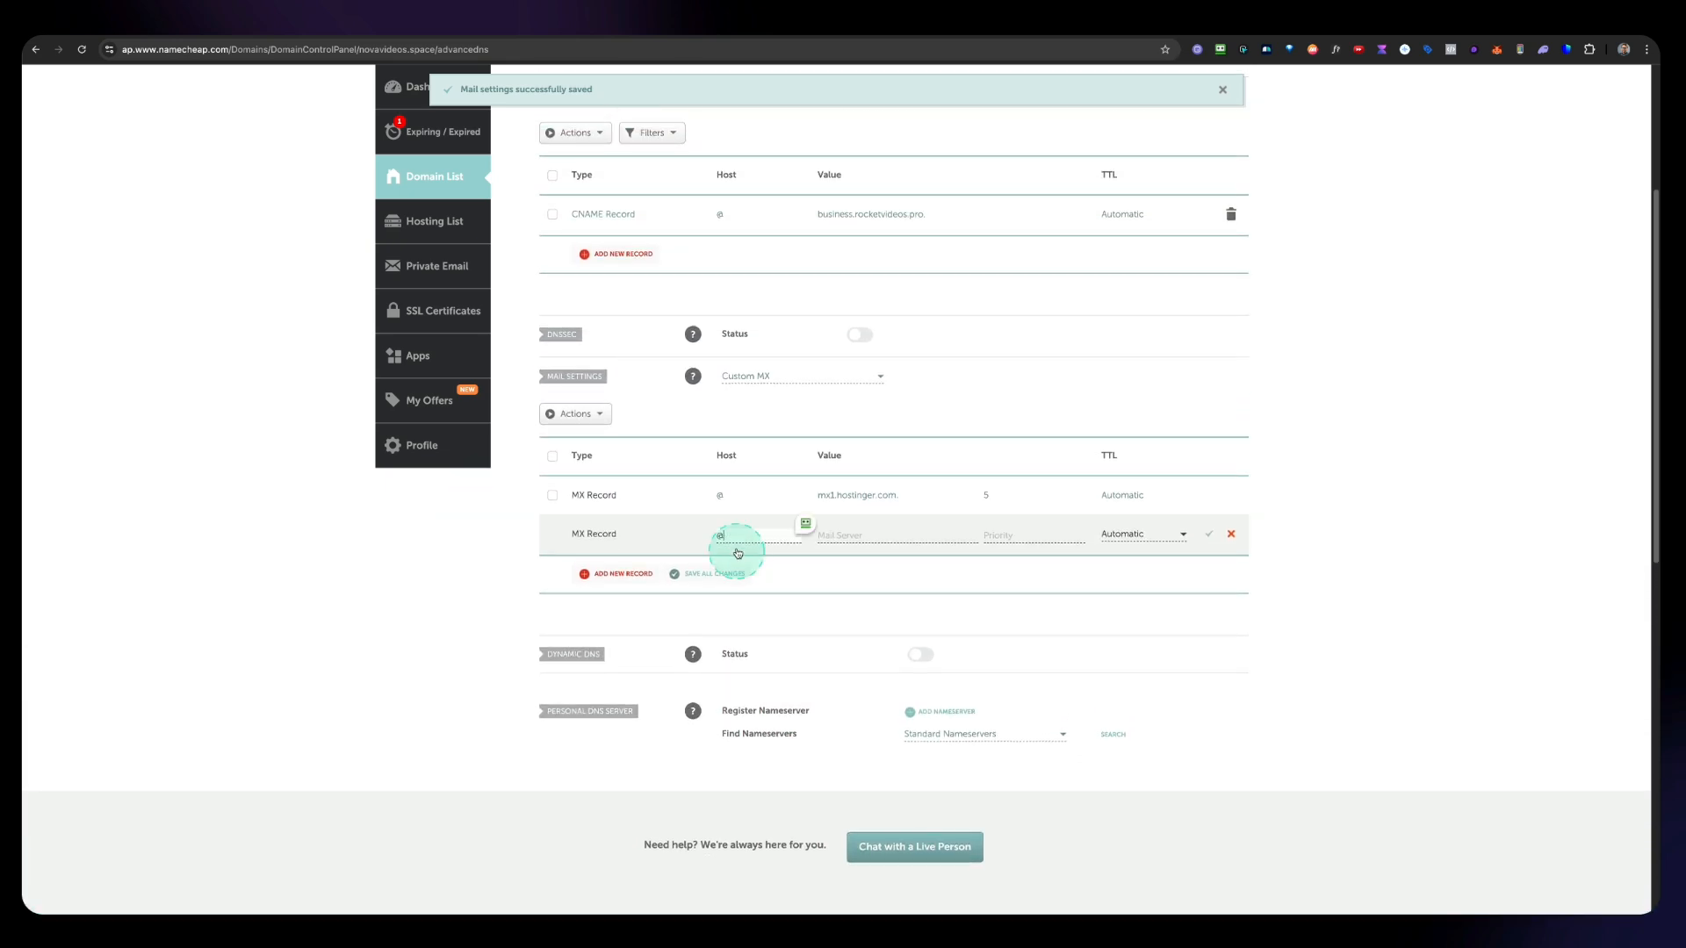
click(1089, 24)
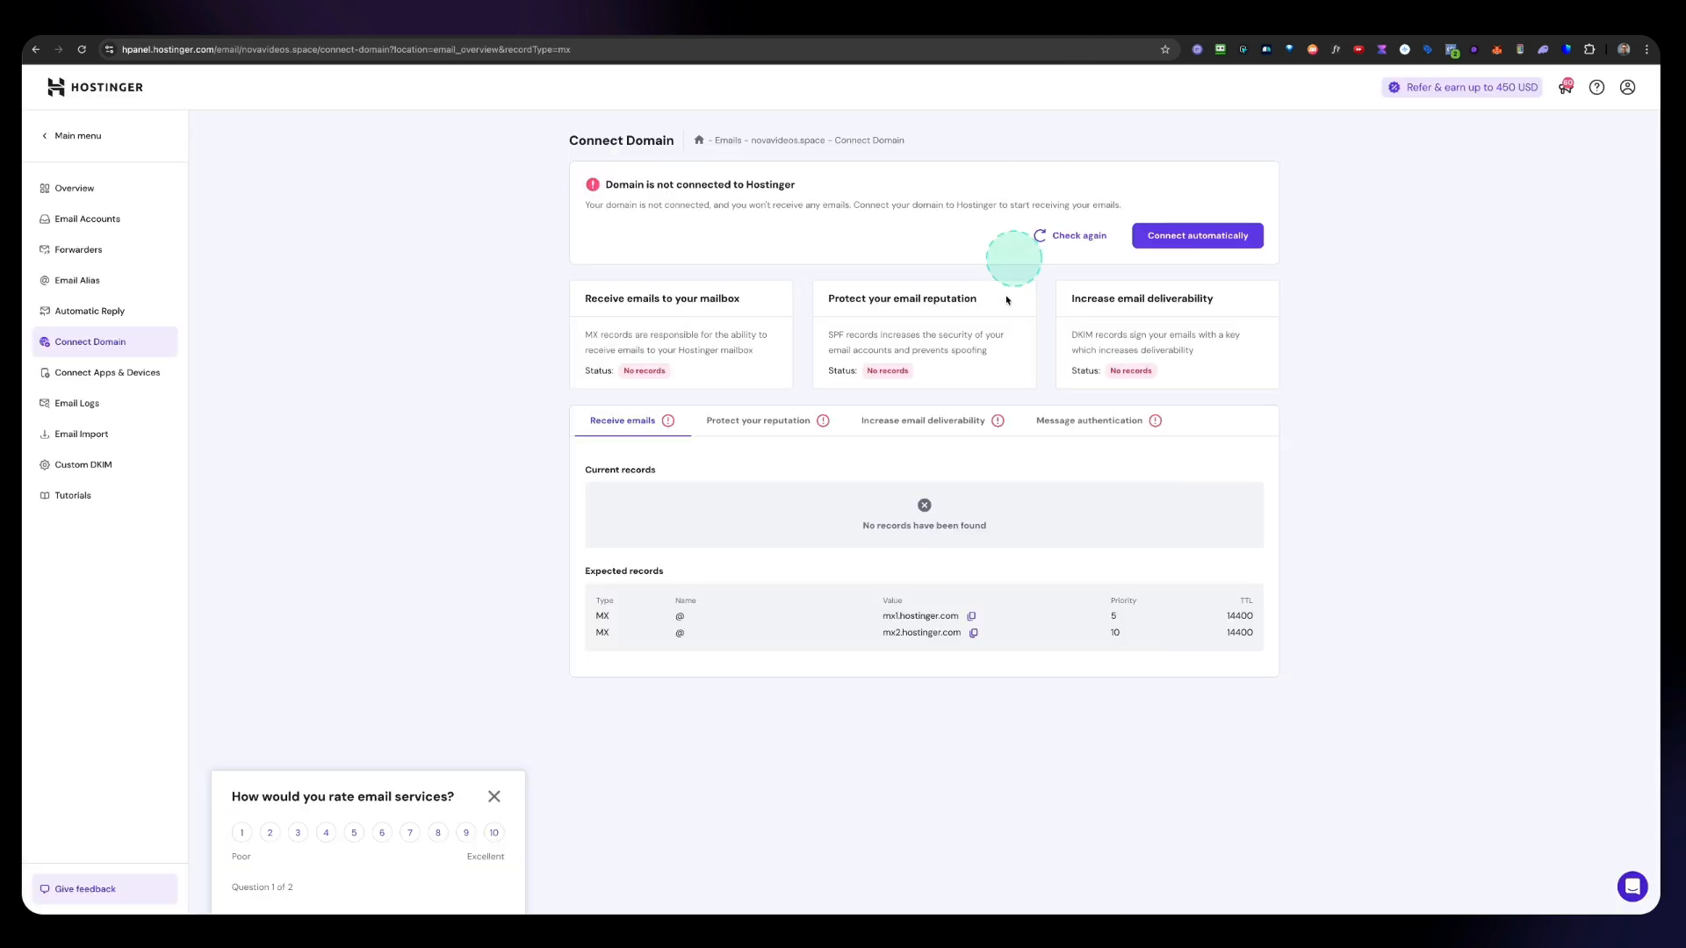
click(974, 633)
click(973, 633)
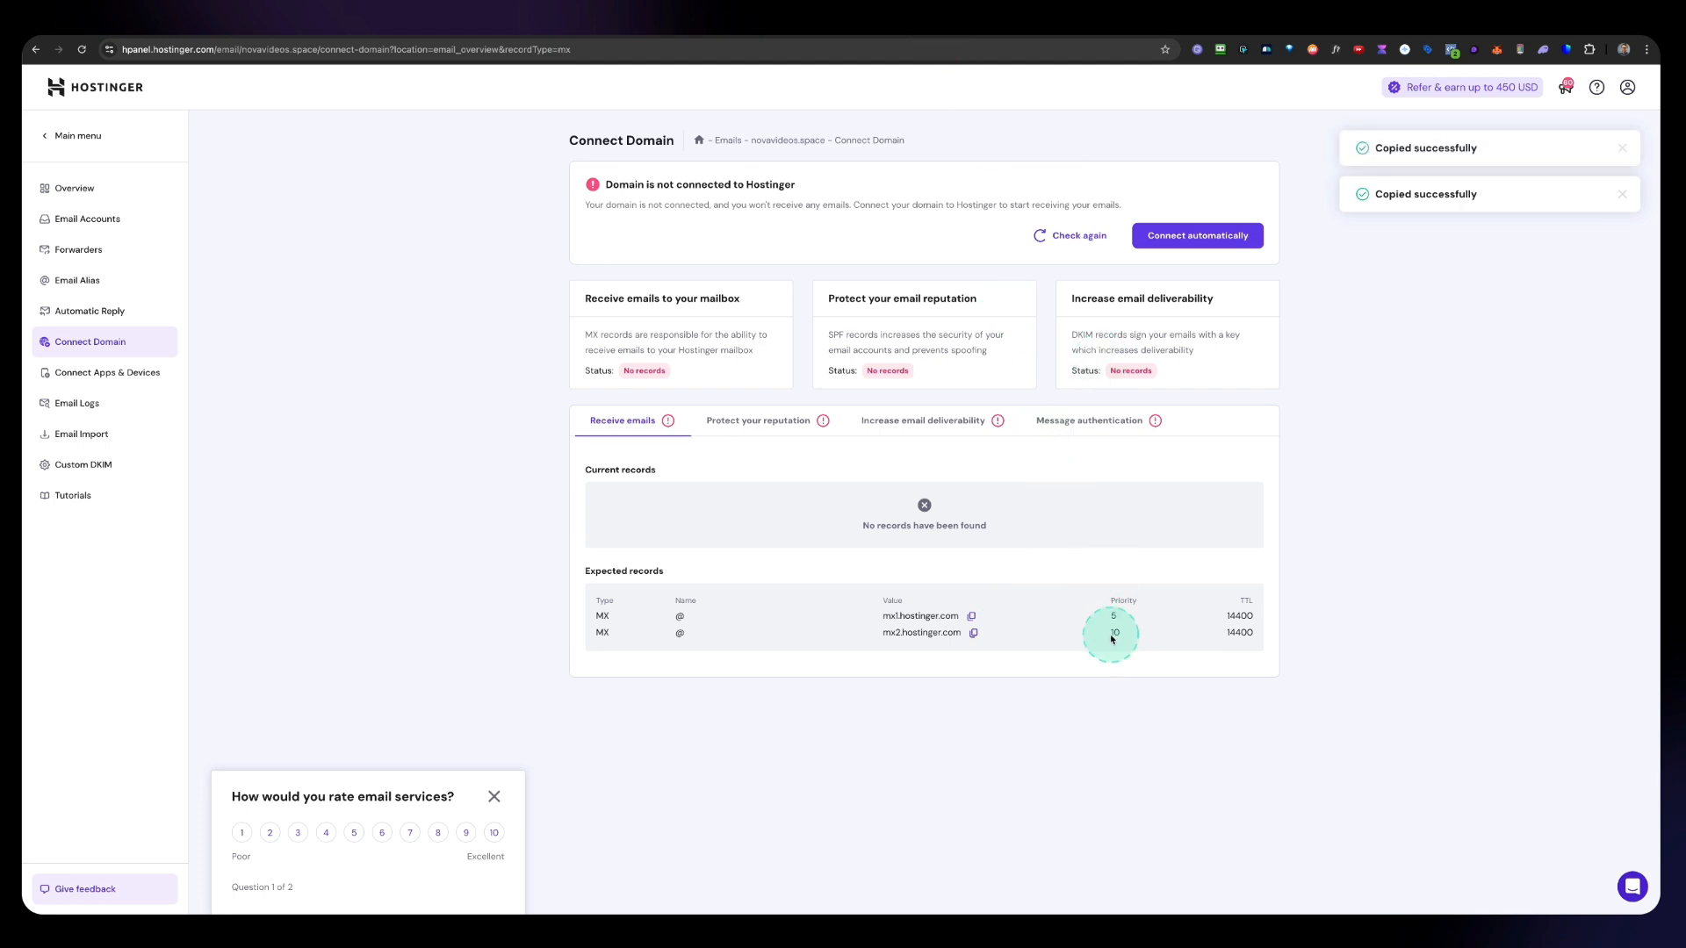
click(954, 26)
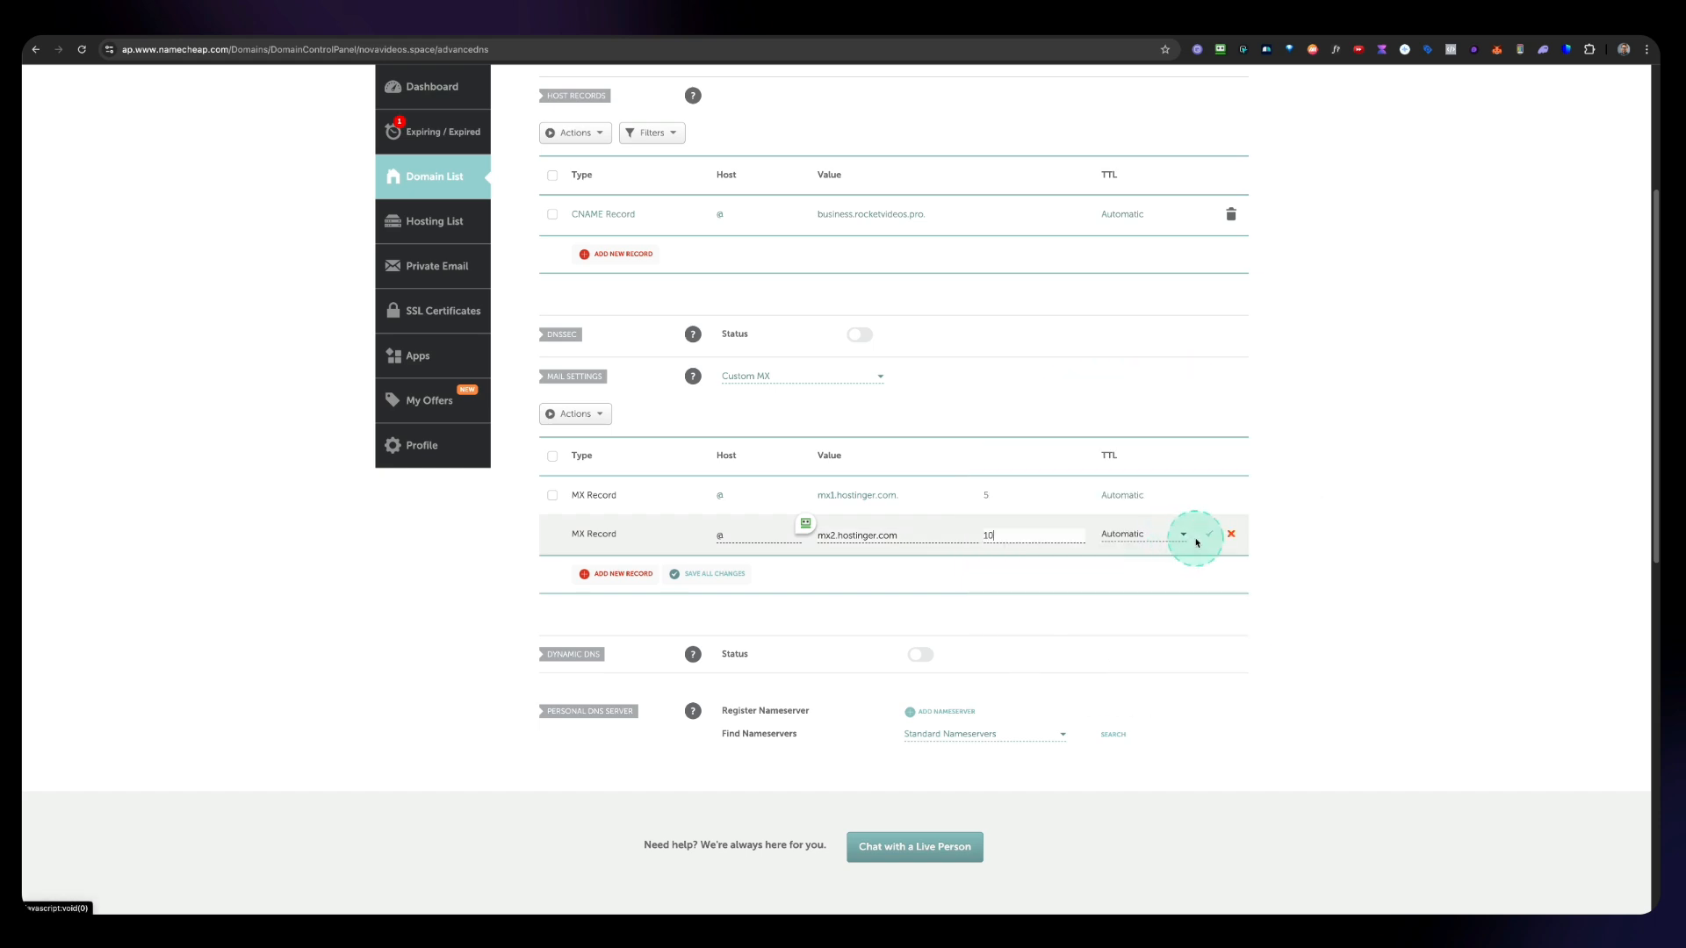
click(1205, 537)
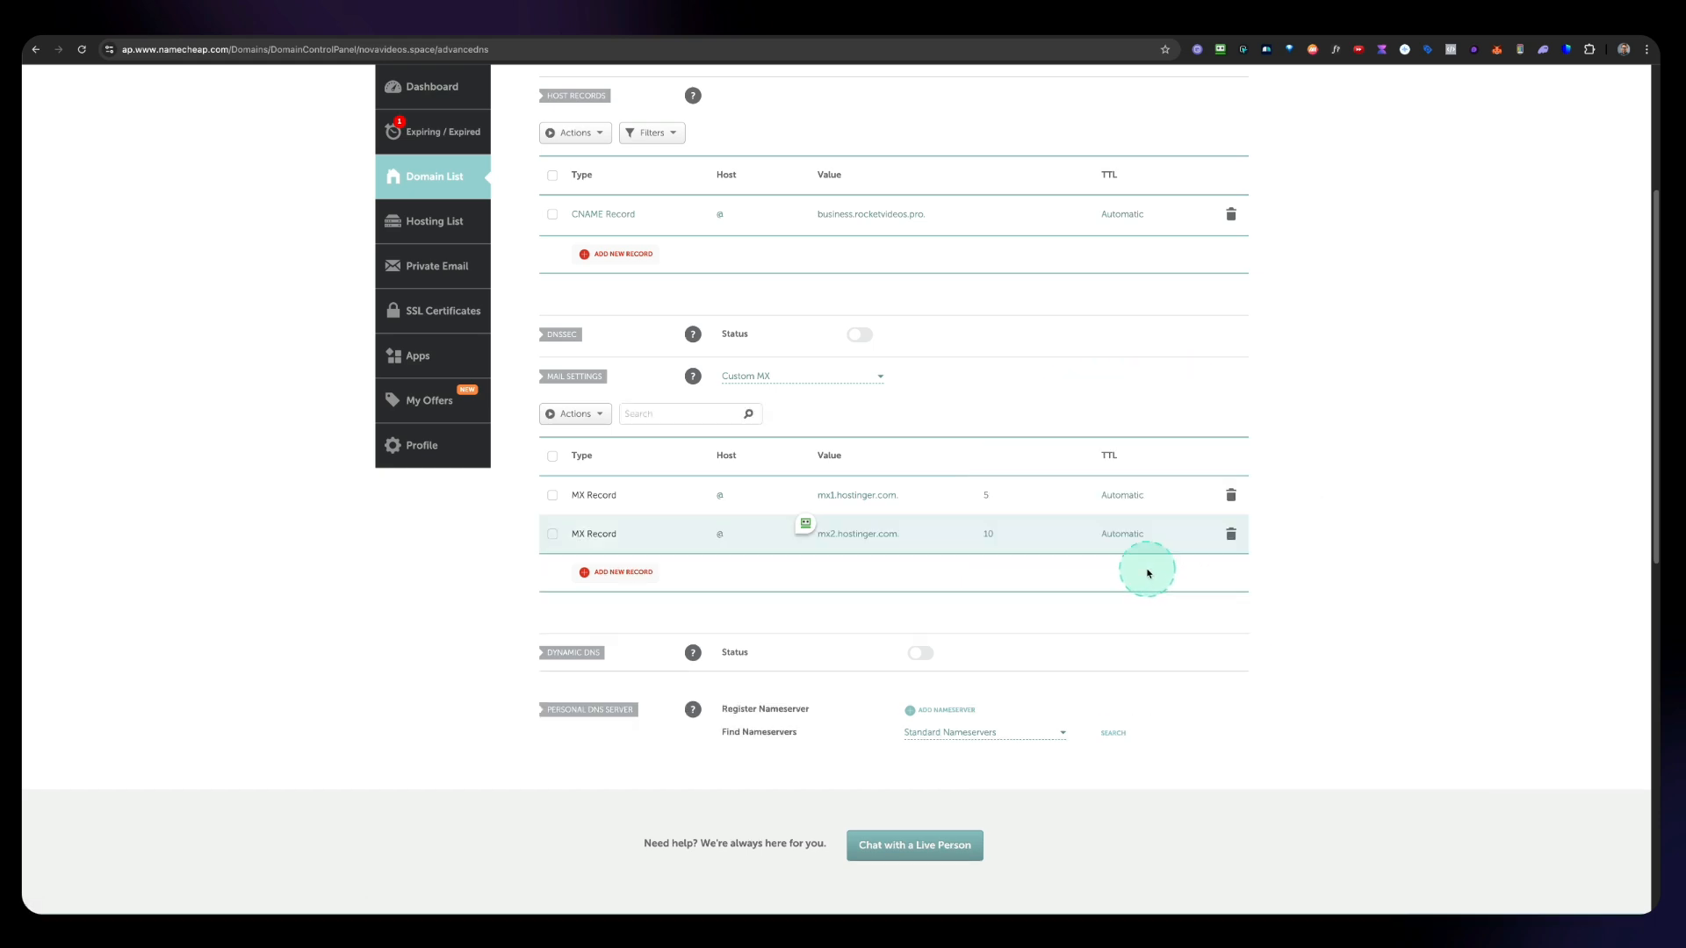
Step: Copy the SPF TXT value from Hostinger's Protect your reputation records and return to the DNS page
click(1085, 35)
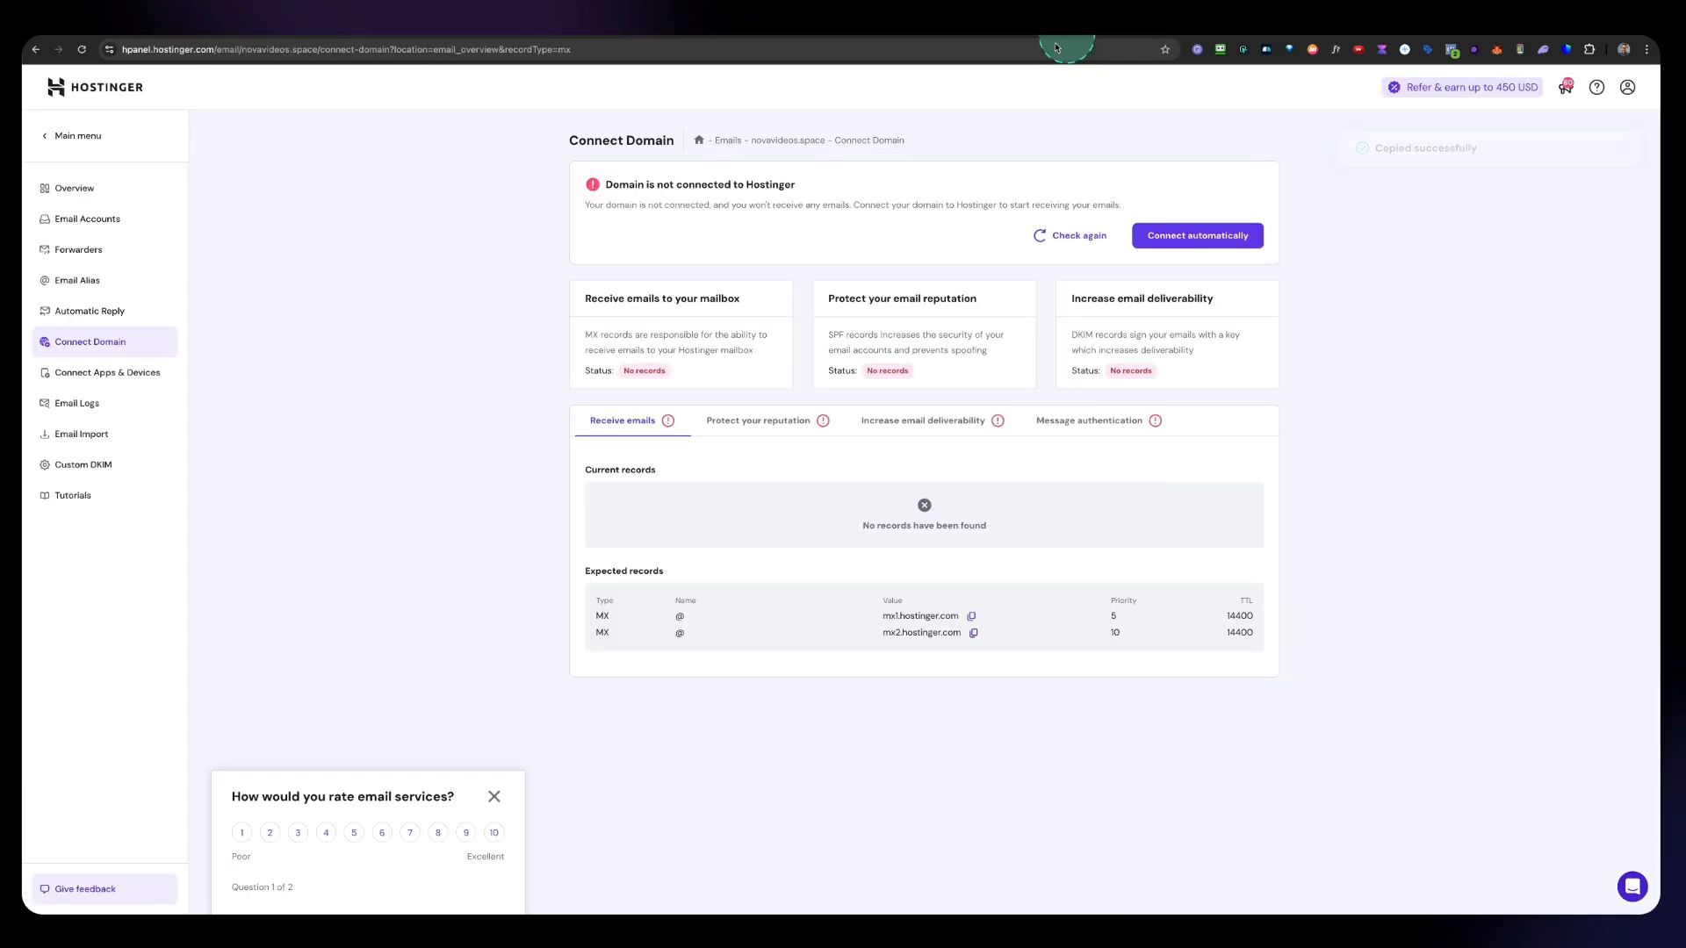
click(753, 423)
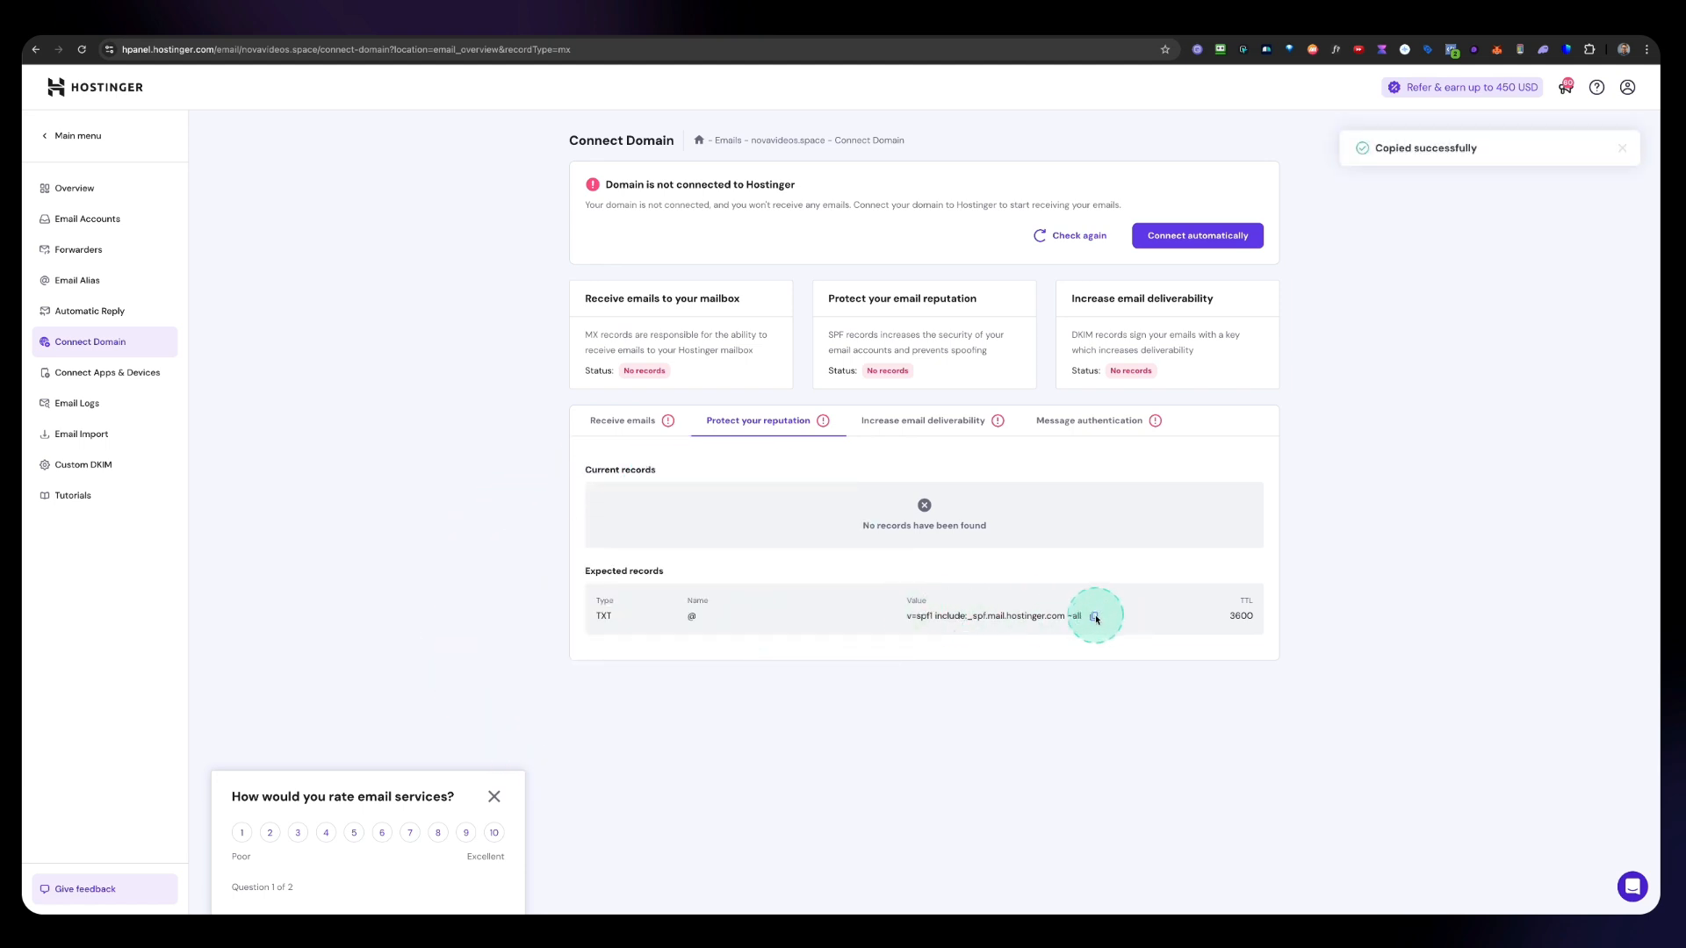
click(970, 27)
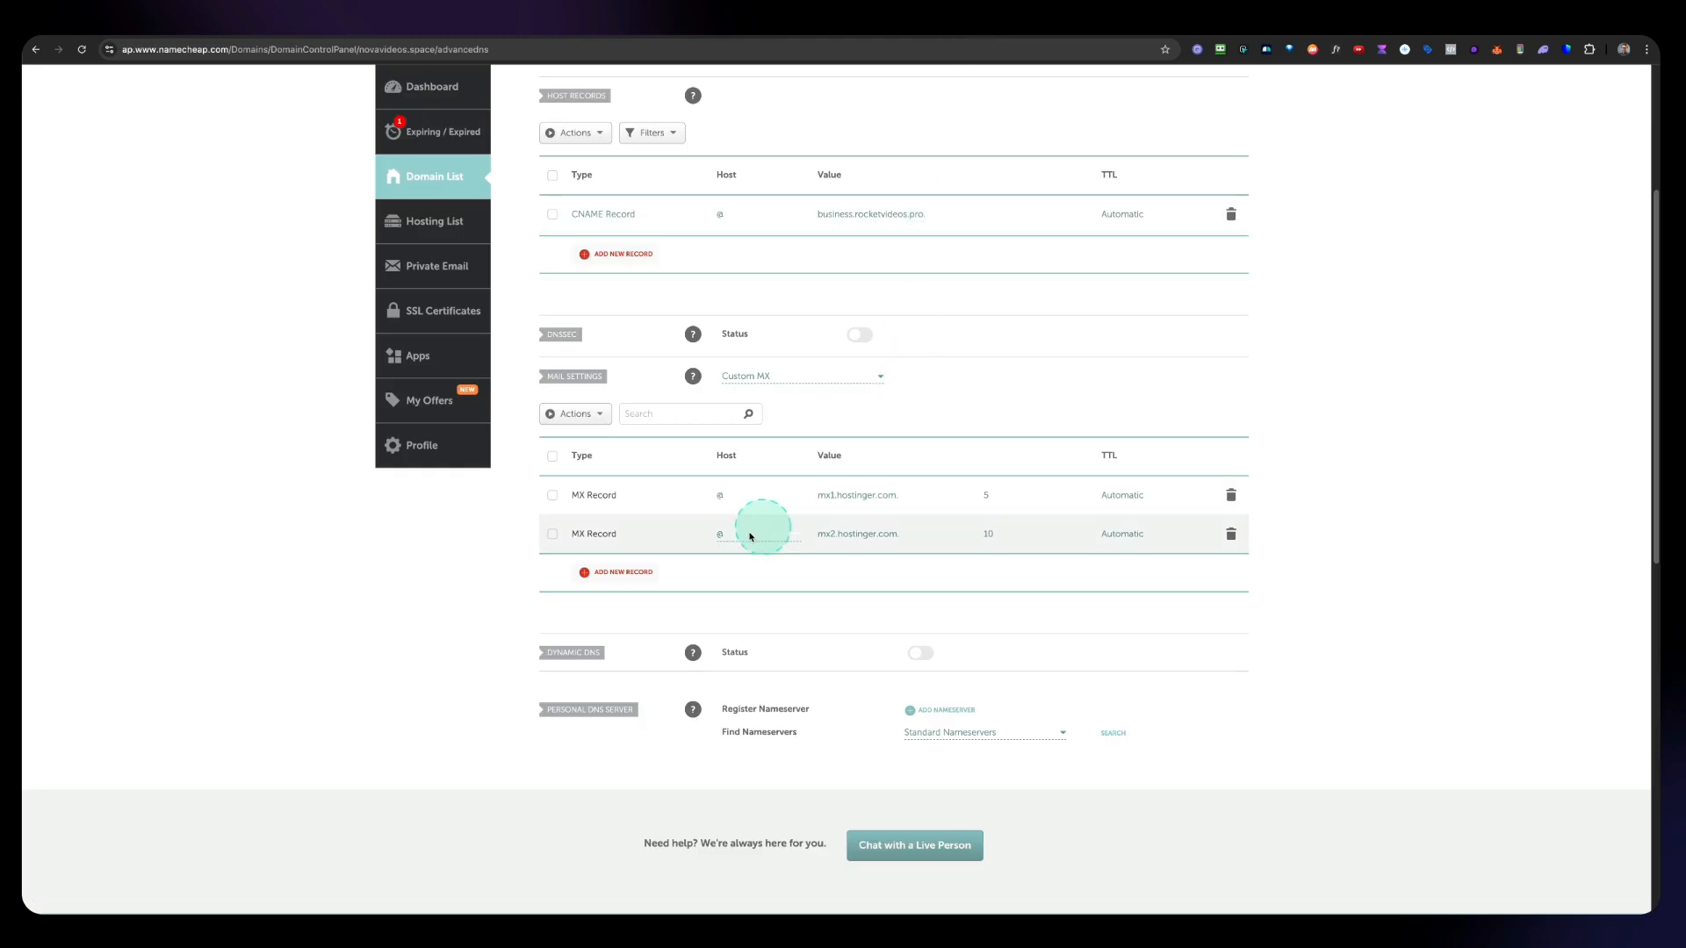
click(632, 576)
scroll(634, 567, up, 2)
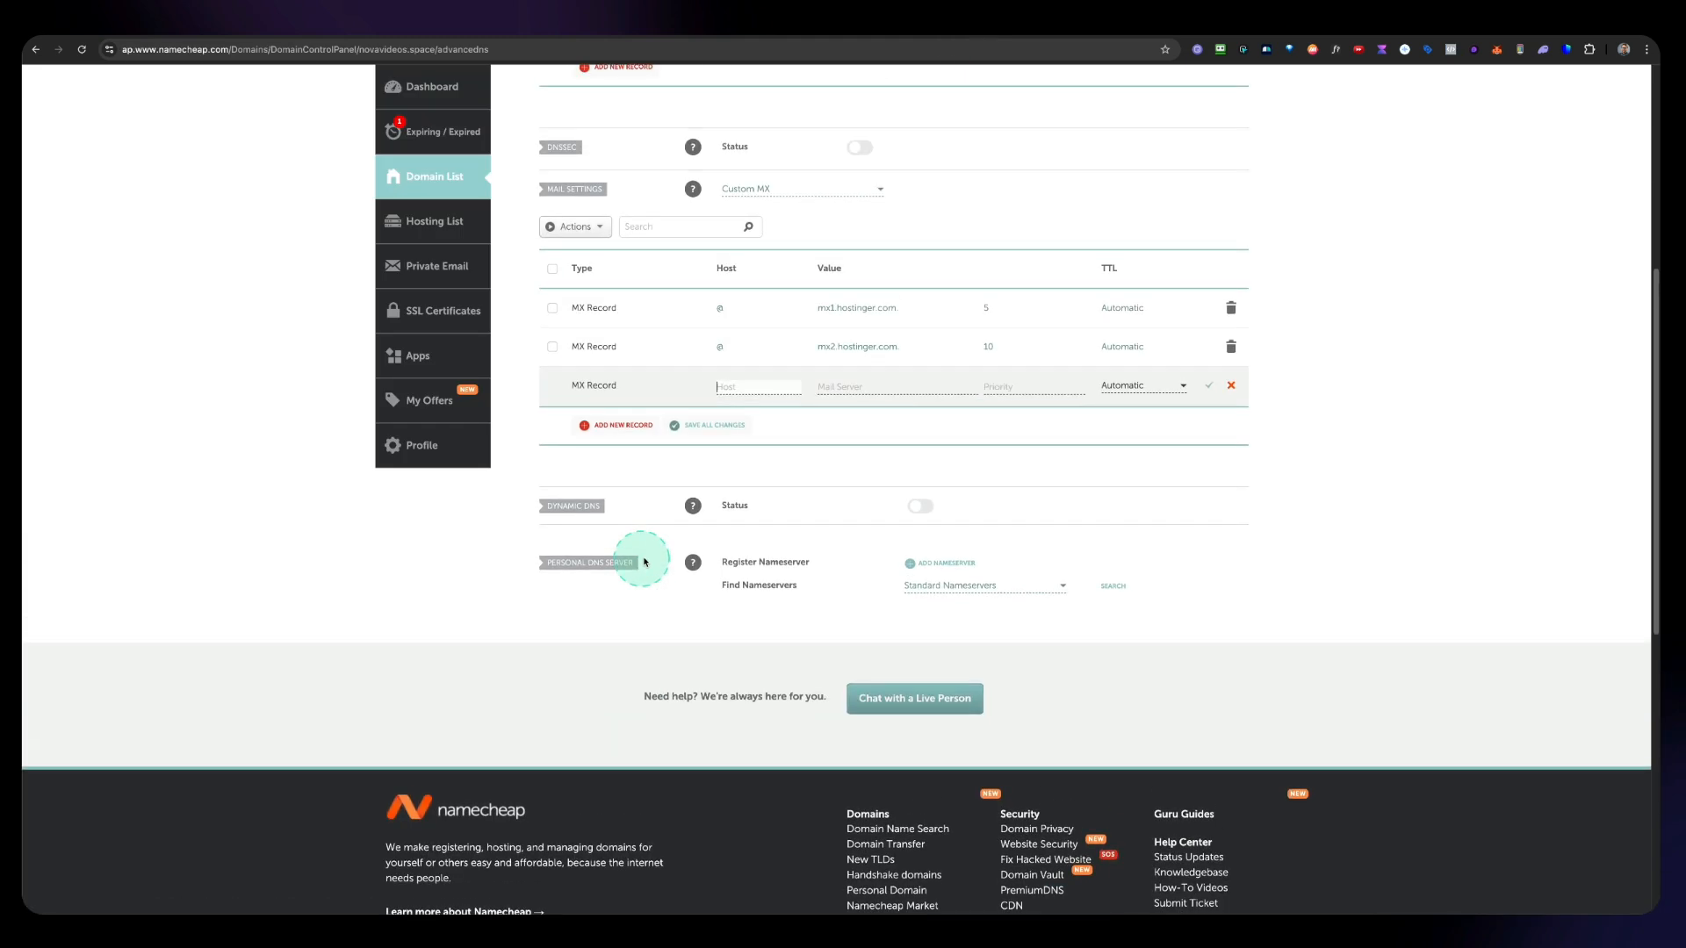
click(1231, 385)
Step: Add a TXT host record with host @ and value v=spf1 include:_spf.mail.hostinger.com ~all, and save it
scroll(1198, 406, up, 3)
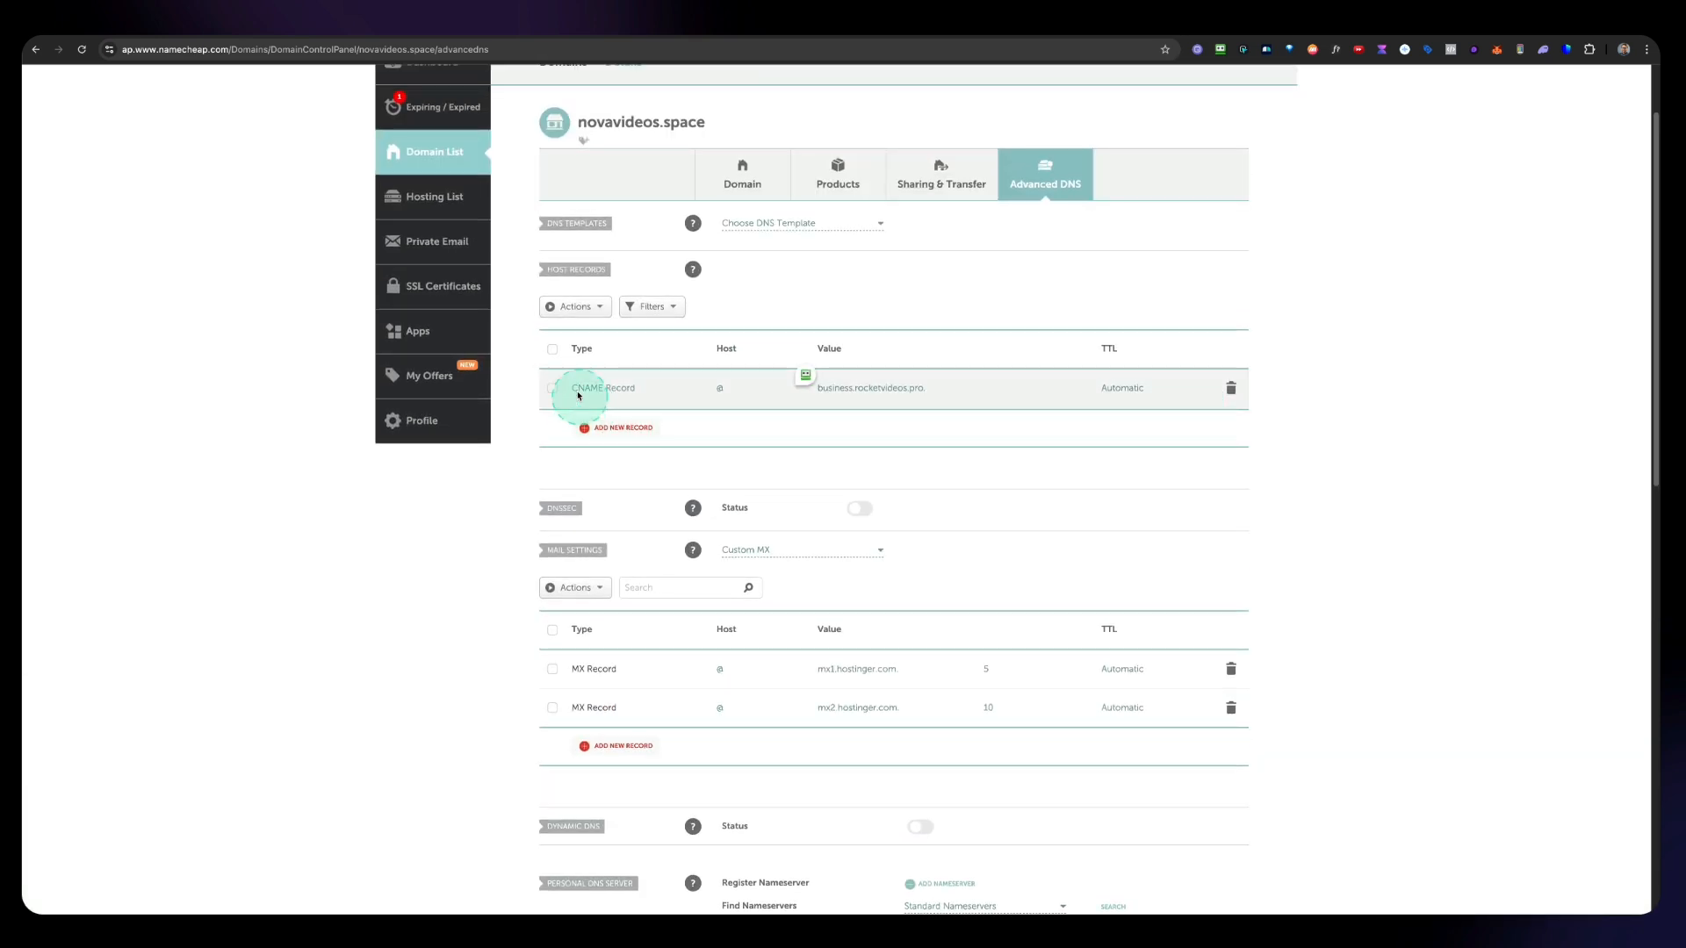
click(601, 428)
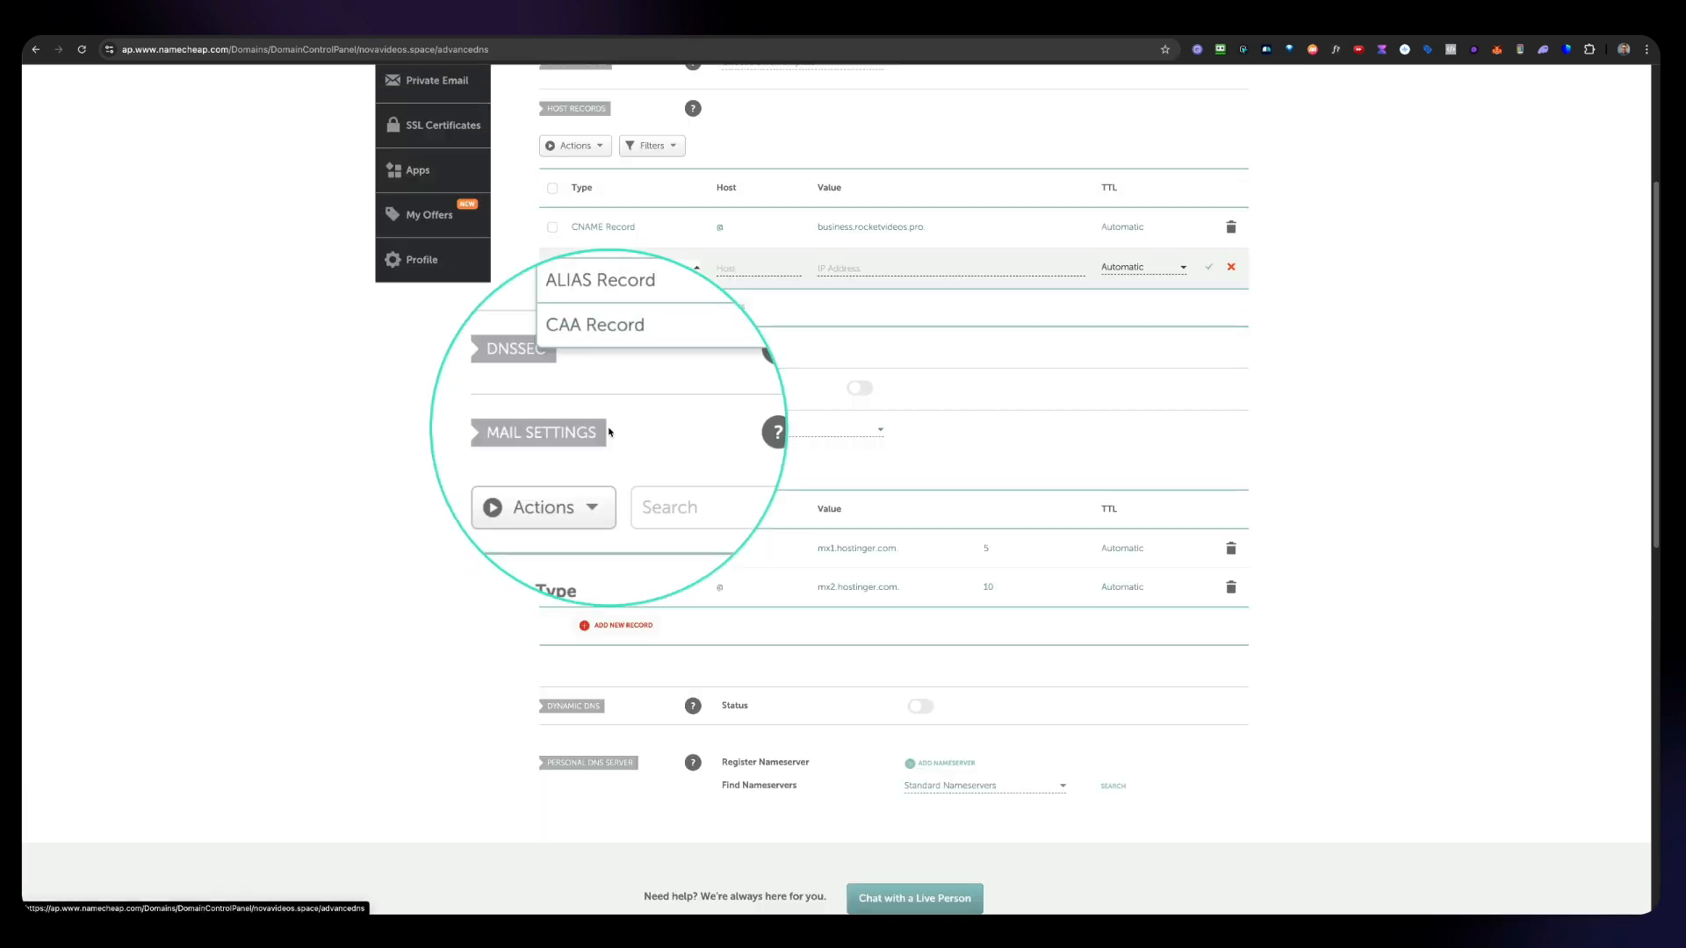
scroll(621, 351, down, 3)
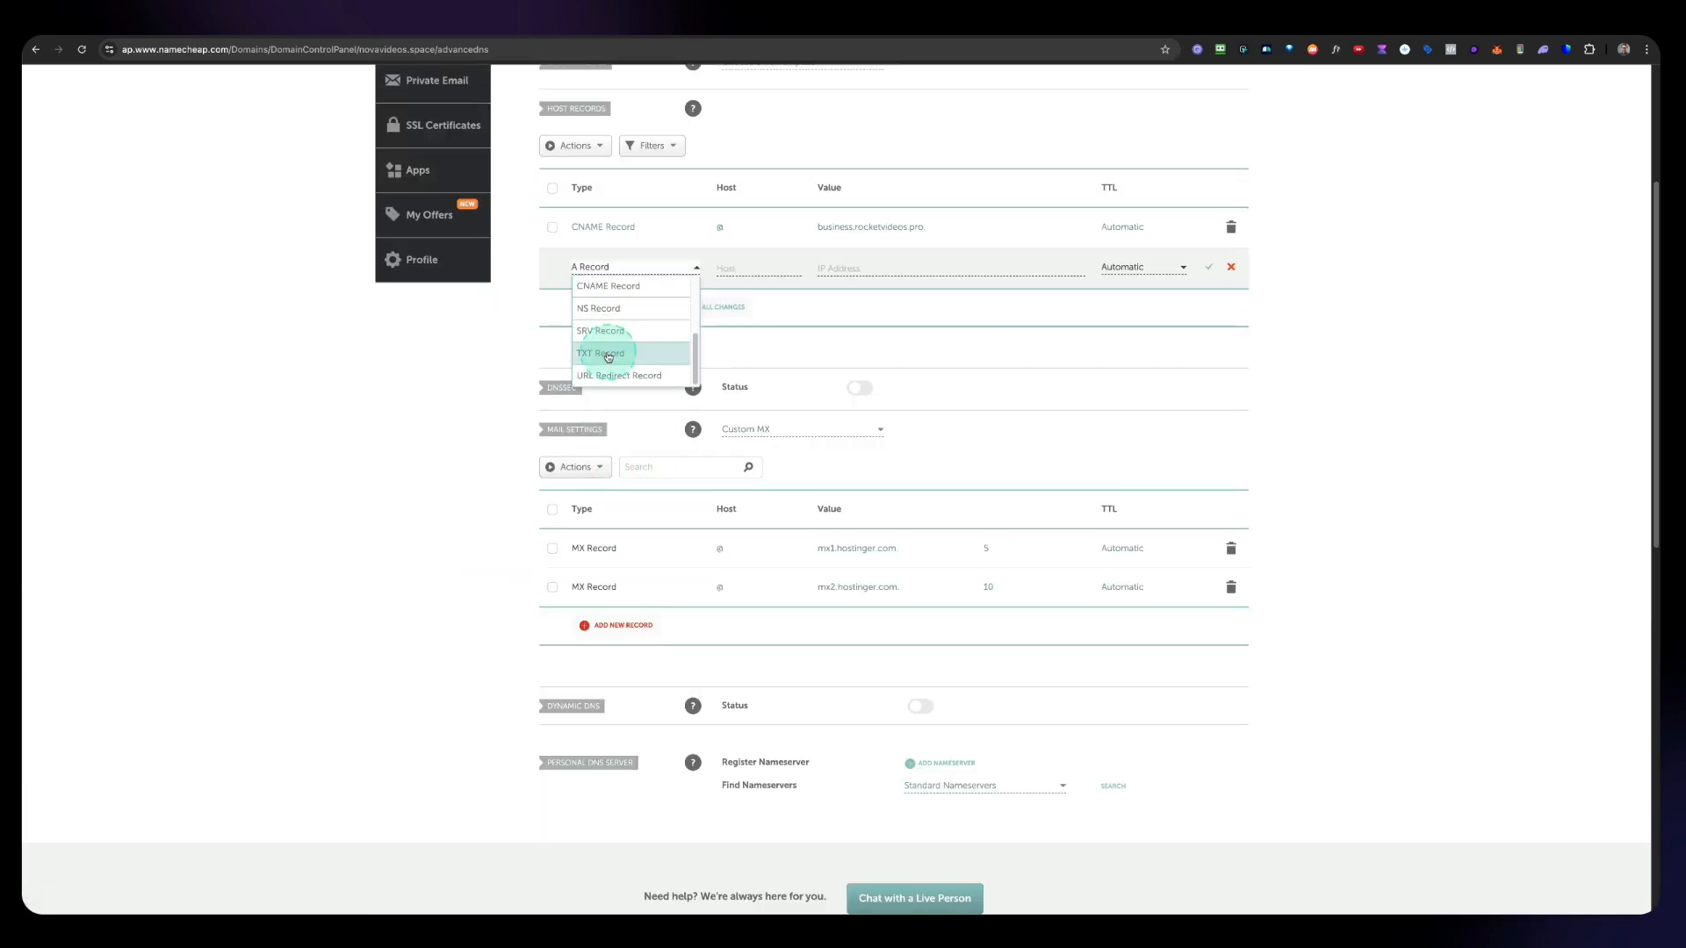
click(608, 356)
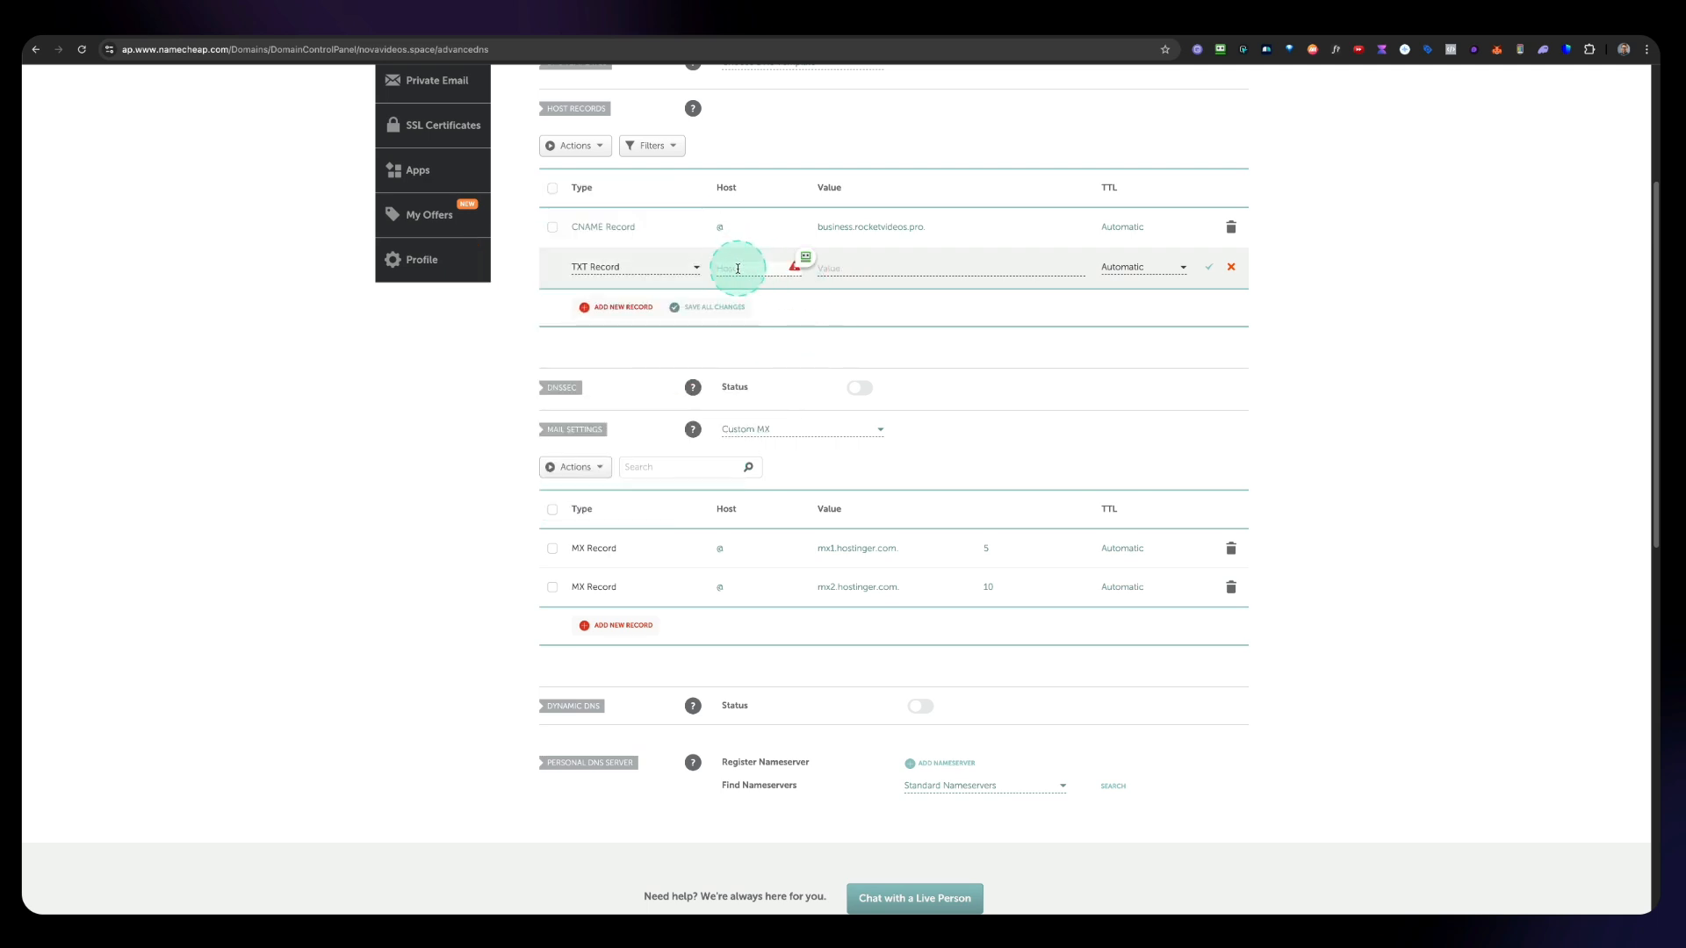
text(@)
click(870, 275)
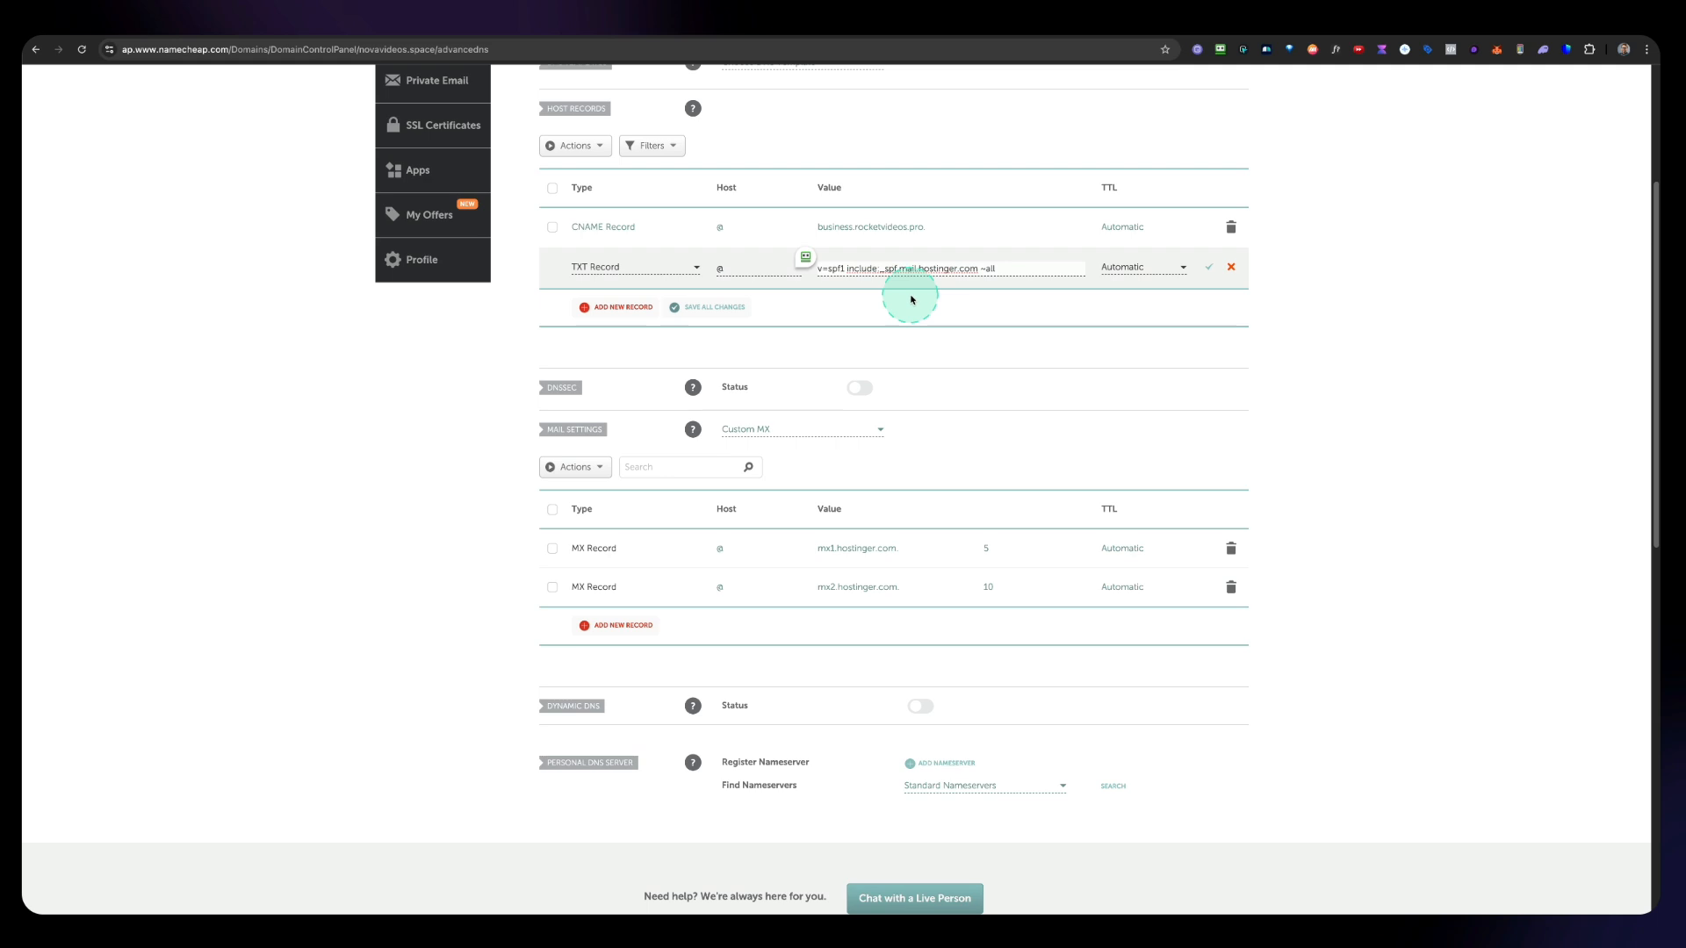
click(1210, 269)
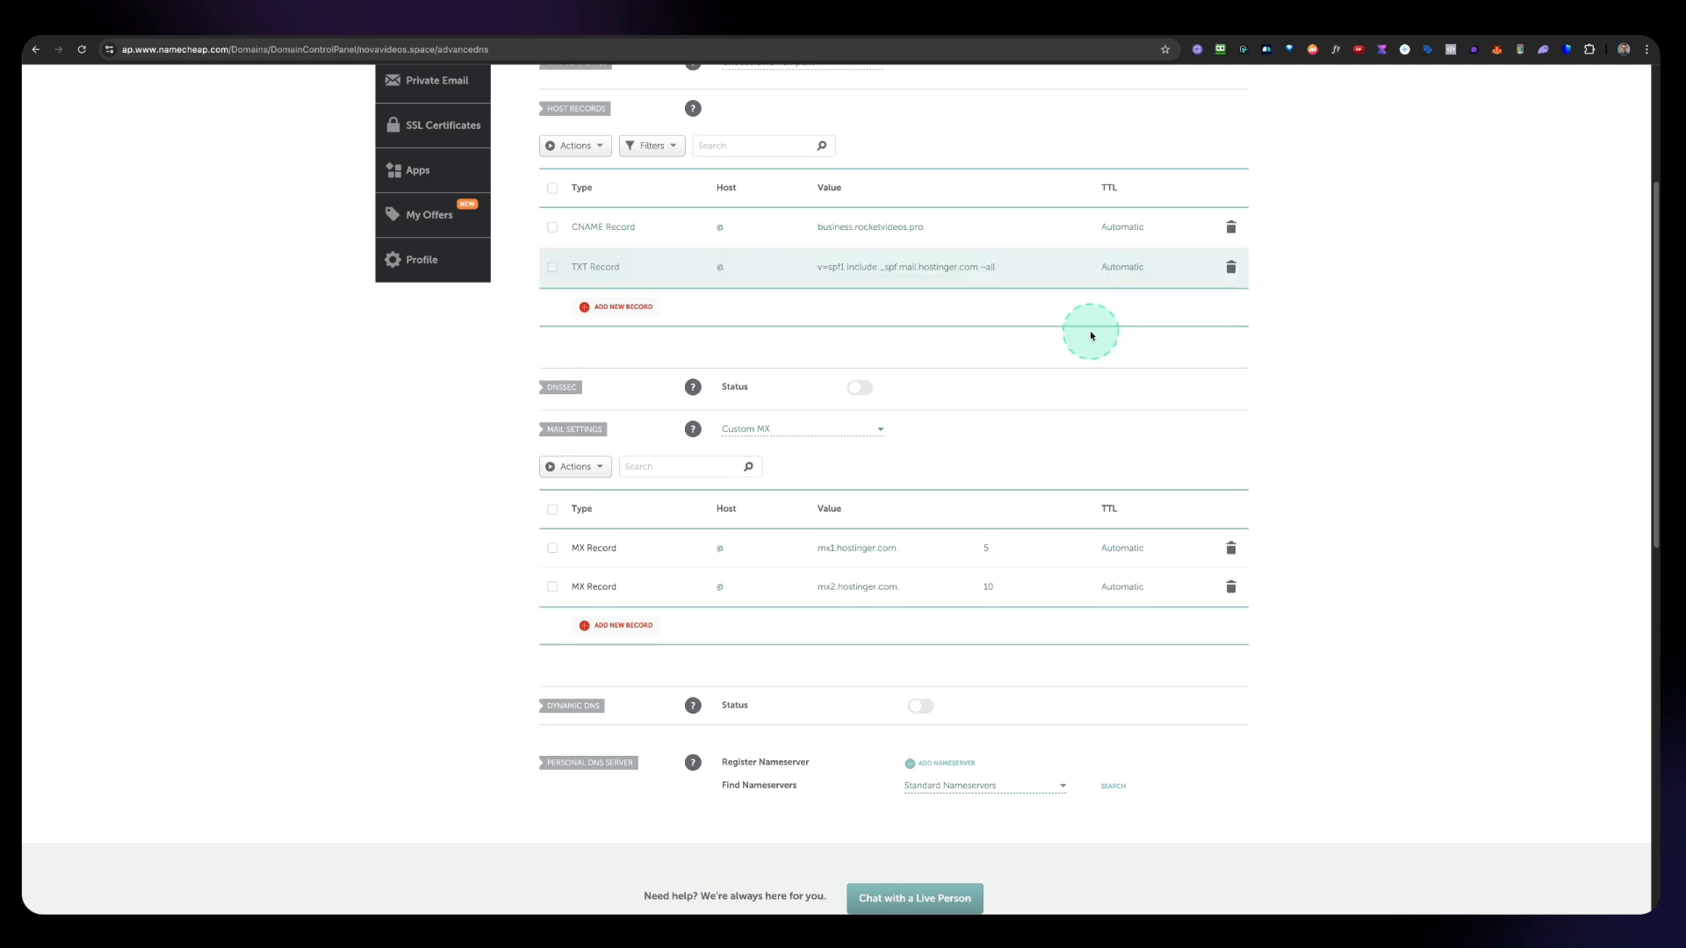
Step: Open Hostinger's Increase email deliverability records and copy the hostingermail-a._domainkey name
scroll(1091, 336, up, 1)
click(1089, 26)
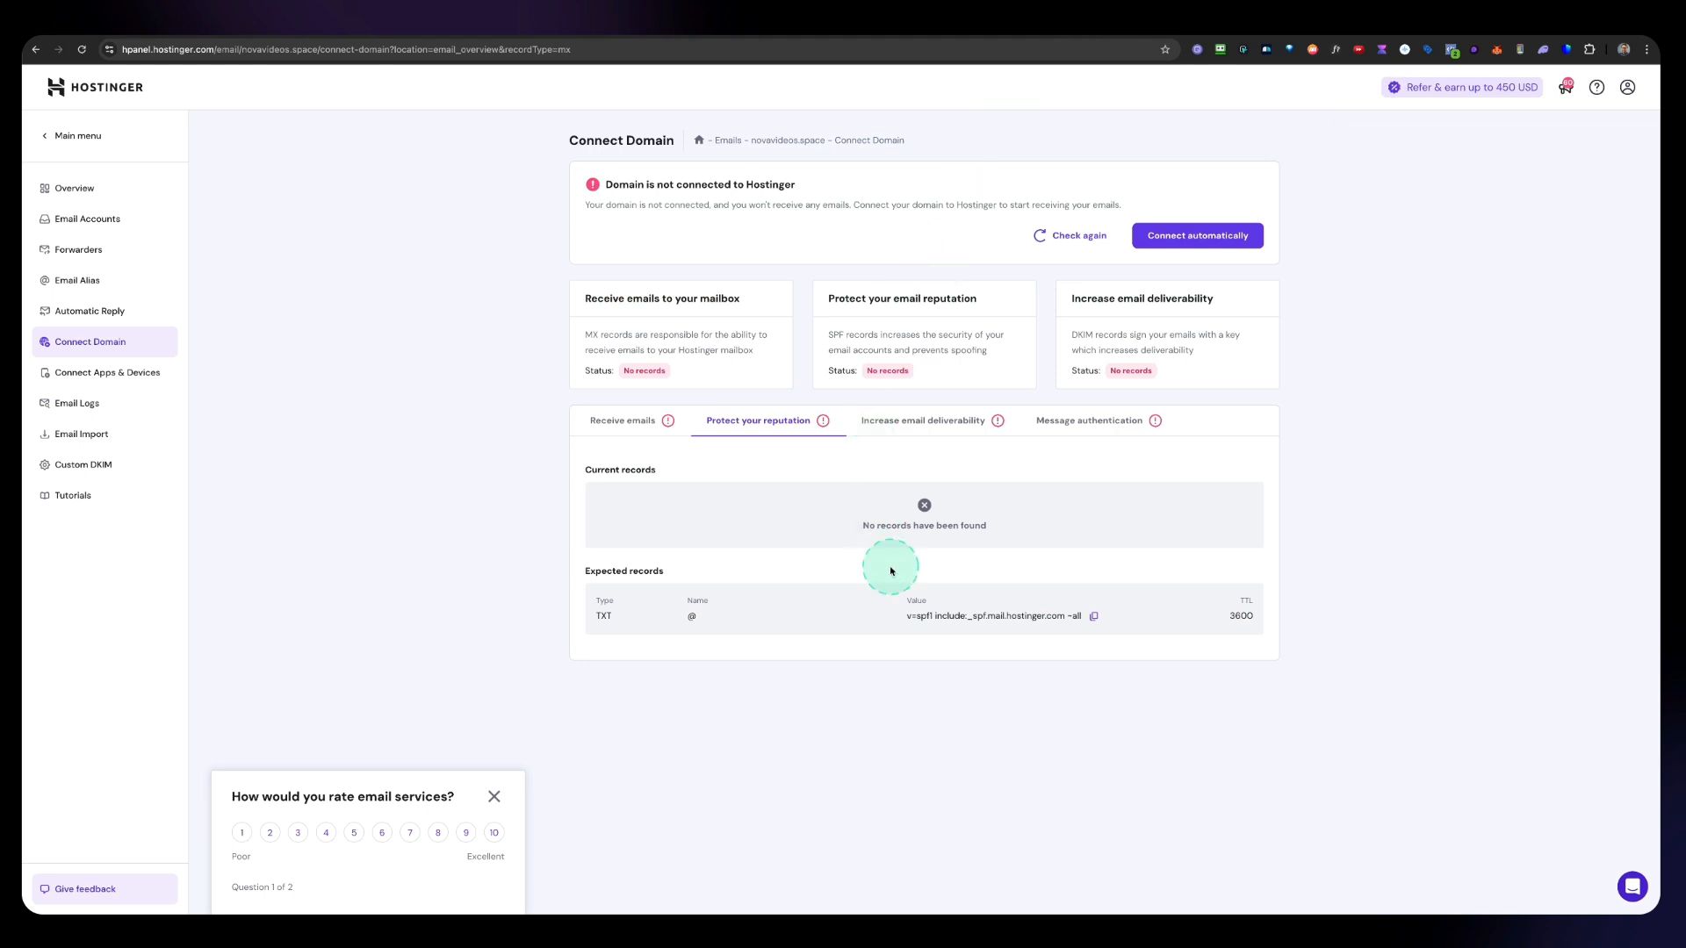
click(926, 424)
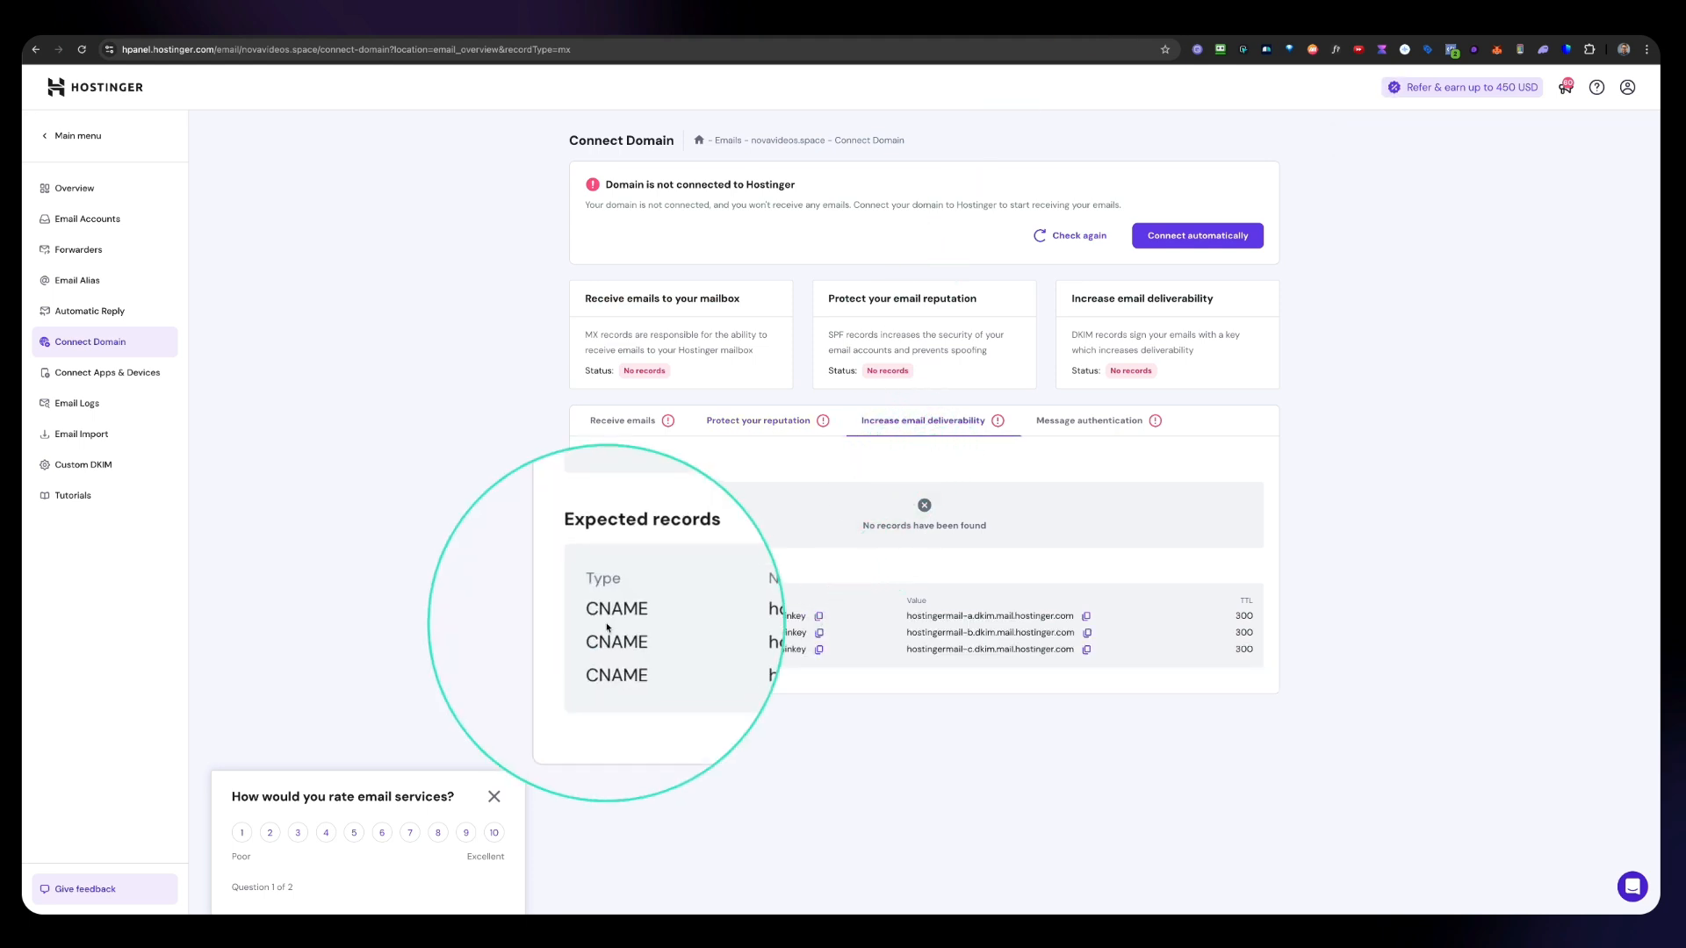
click(818, 617)
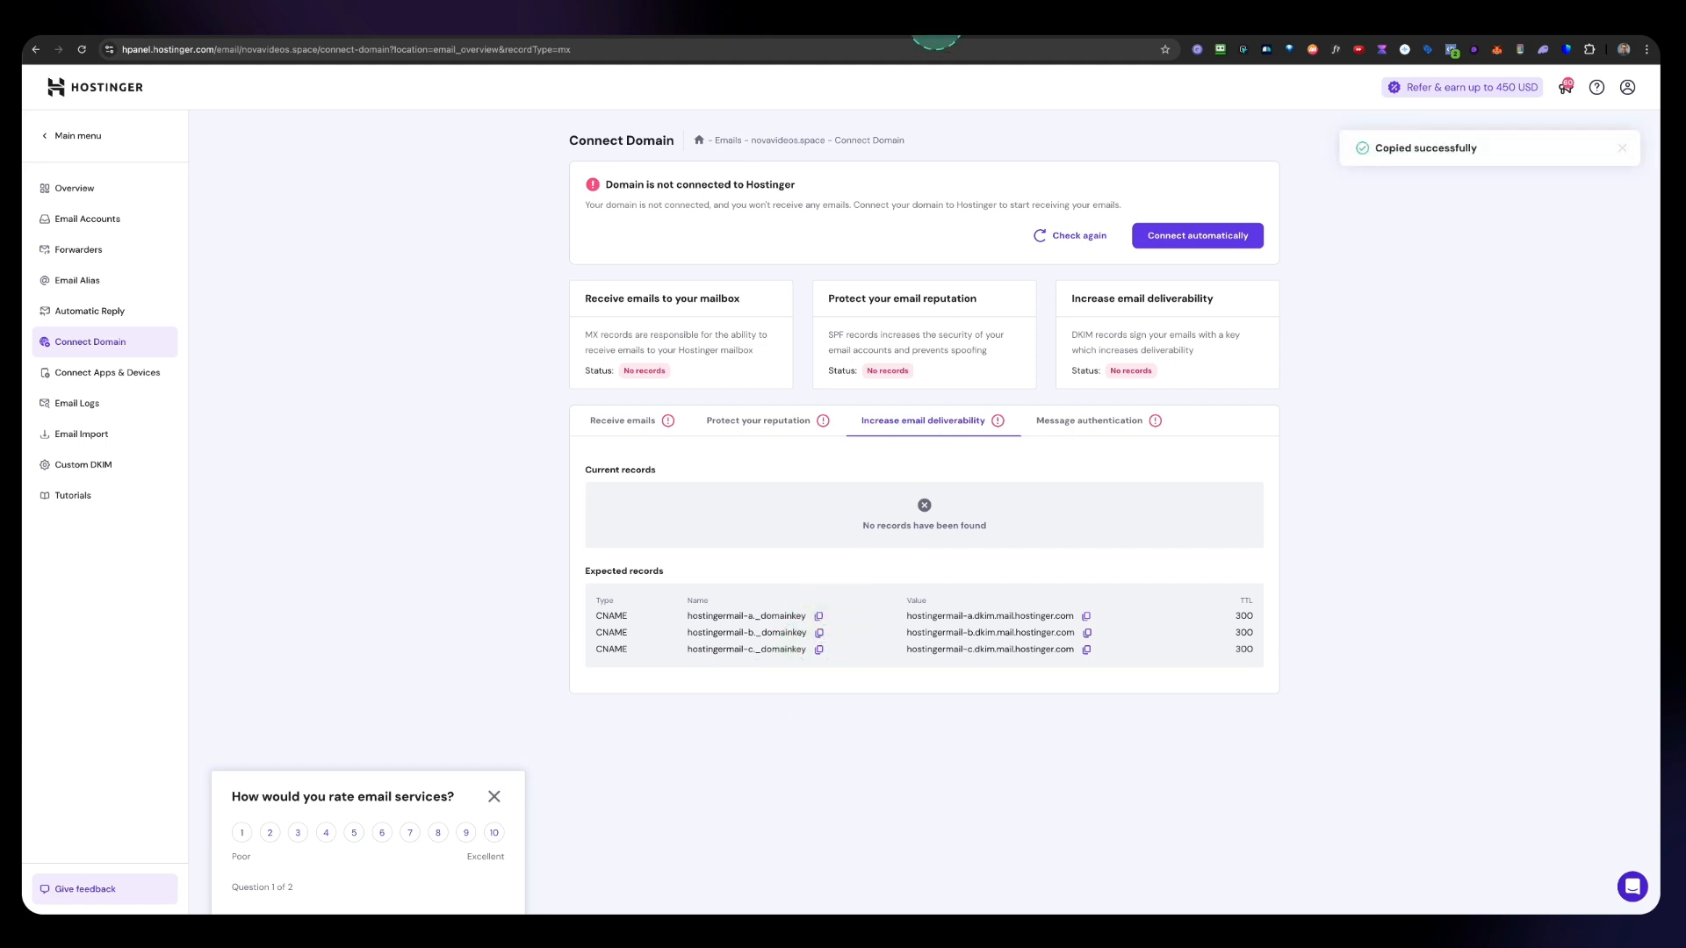
Step: Add a new CNAME host record on the novavideos.space Advanced DNS page
click(936, 39)
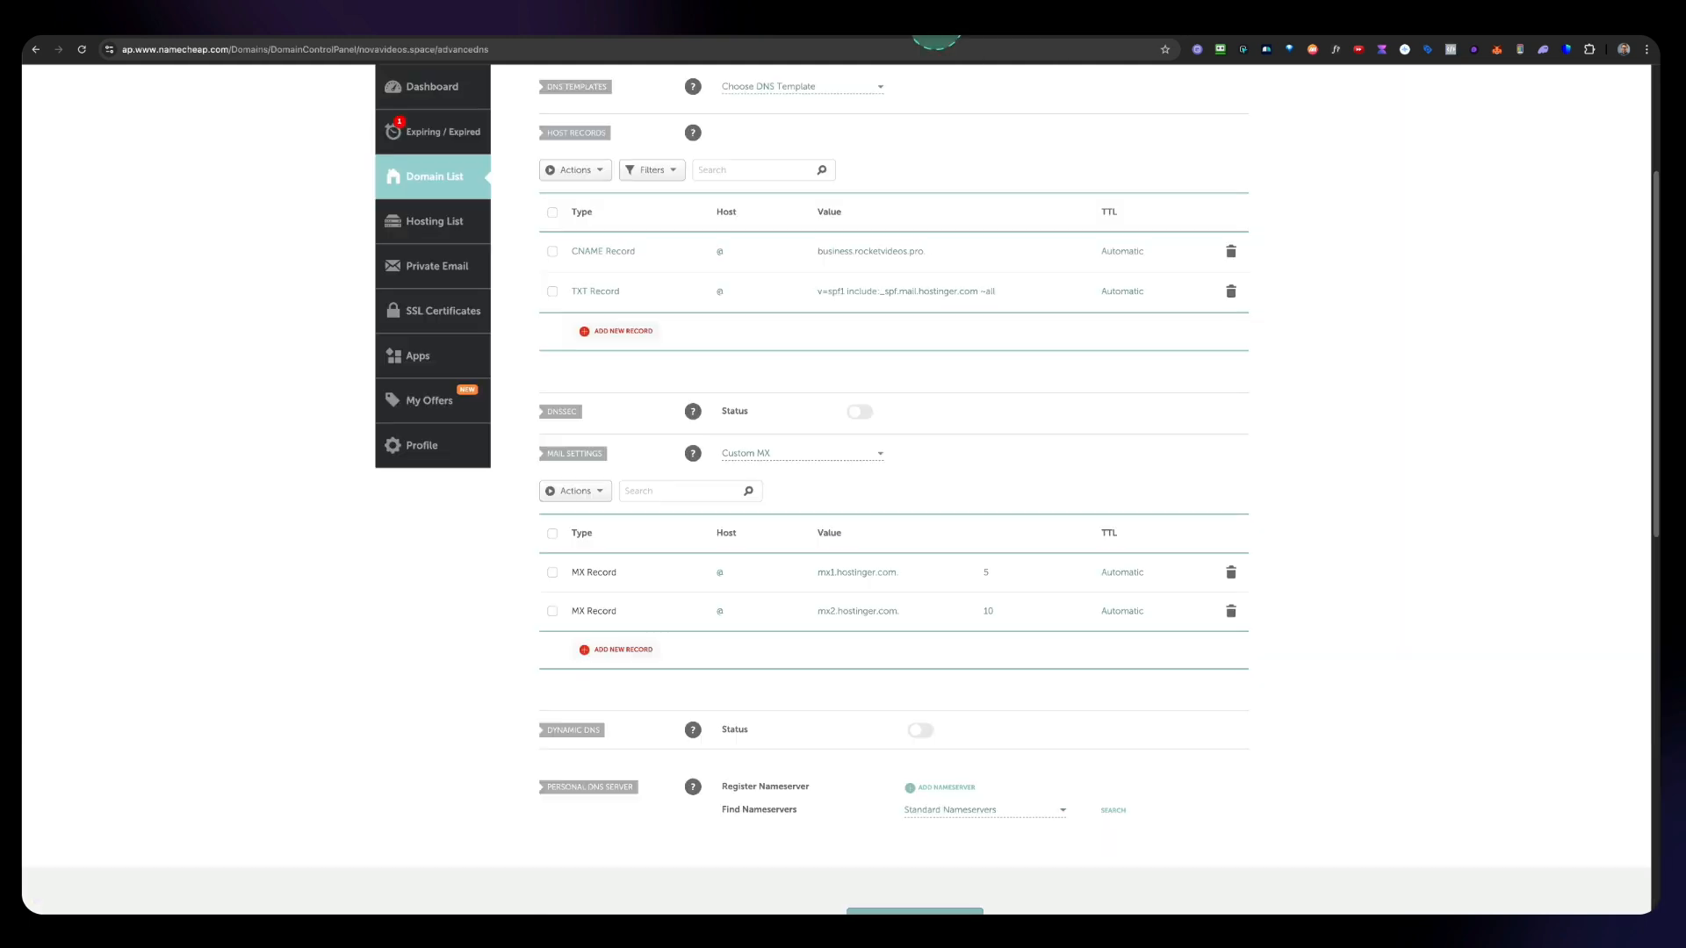
click(610, 334)
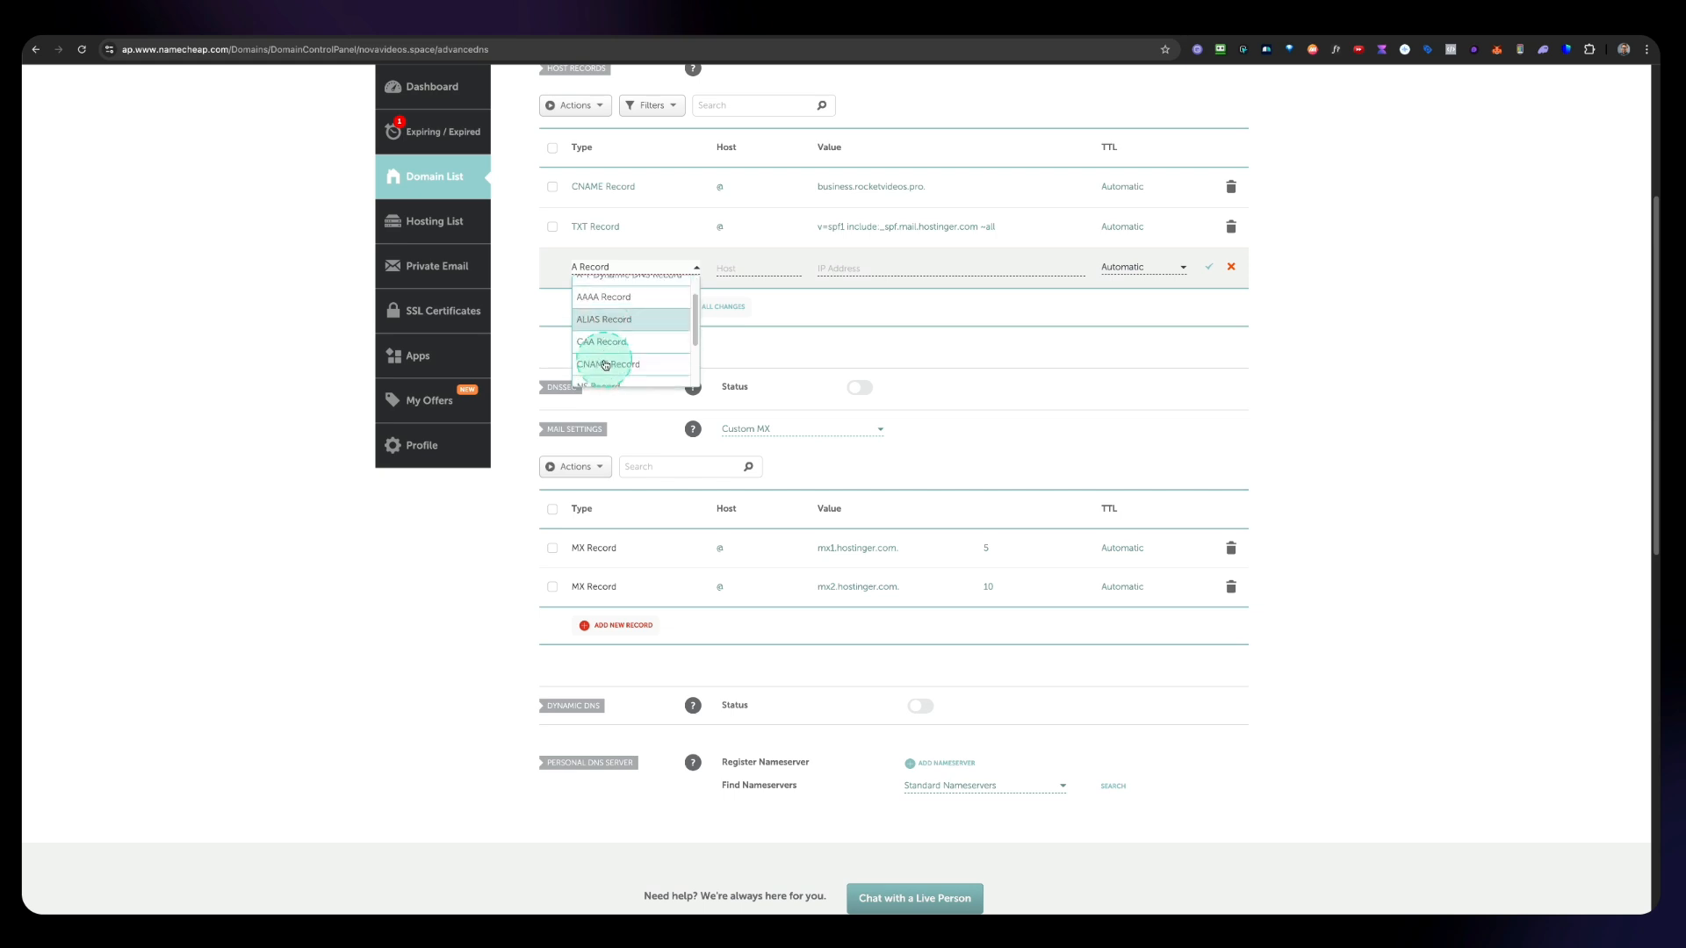
scroll(606, 351, down, 2)
click(618, 332)
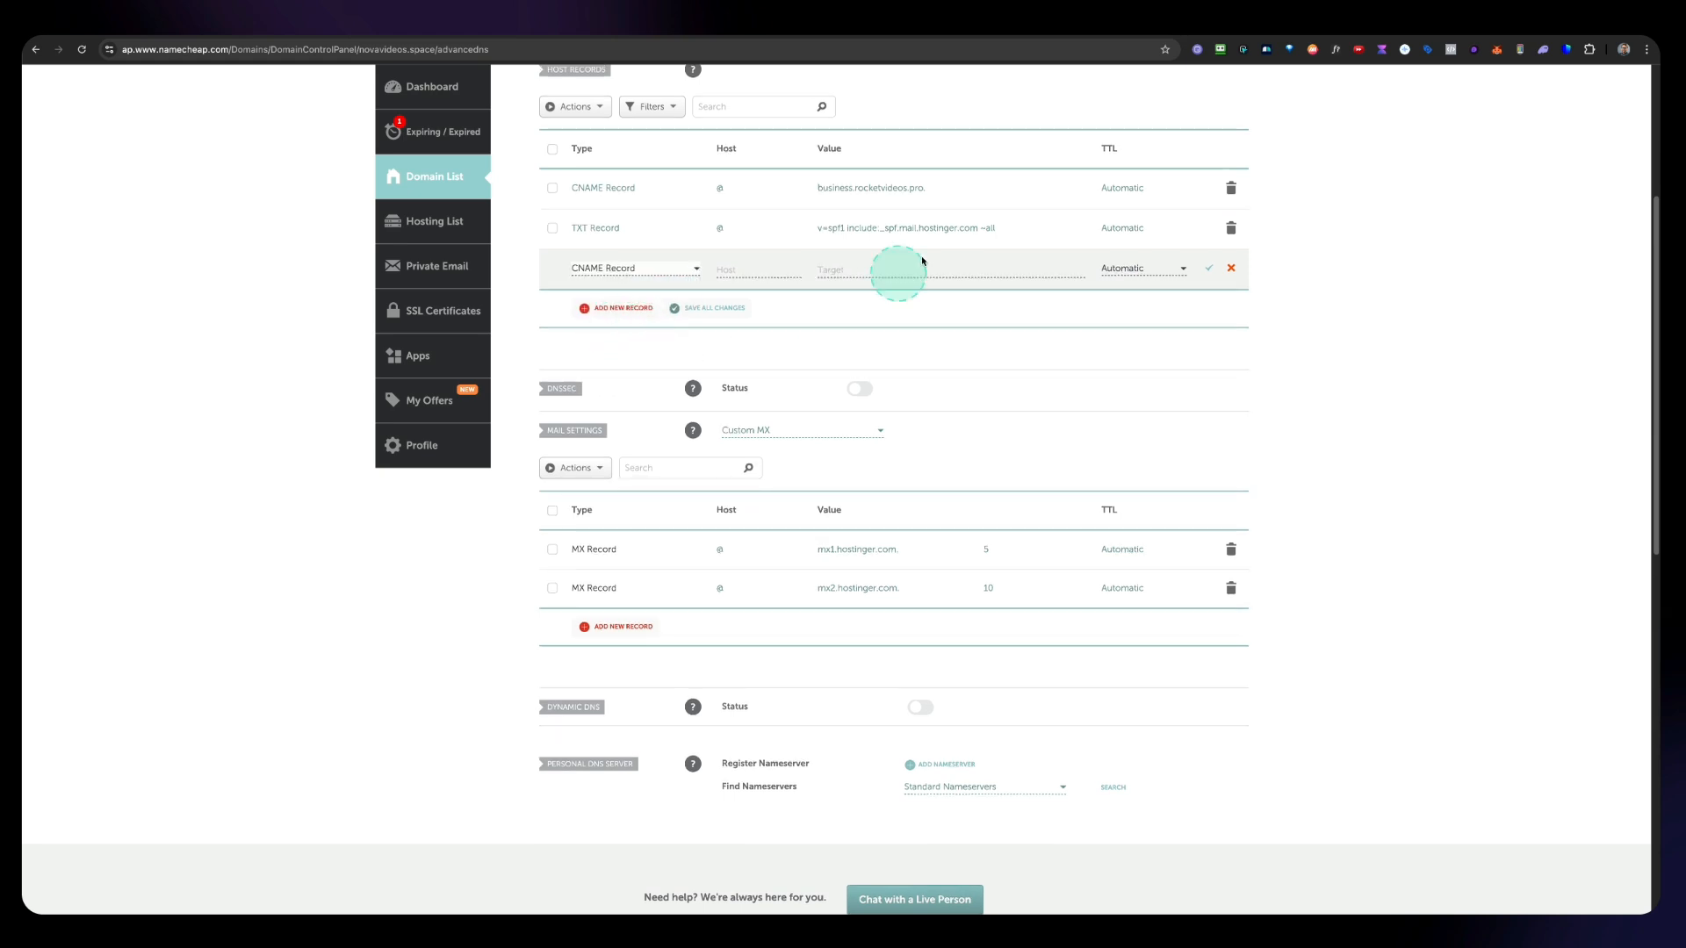
Step: Set the CNAME record's host to hostingermail-a._domainkey, copied again from Hostinger
click(1111, 39)
click(828, 618)
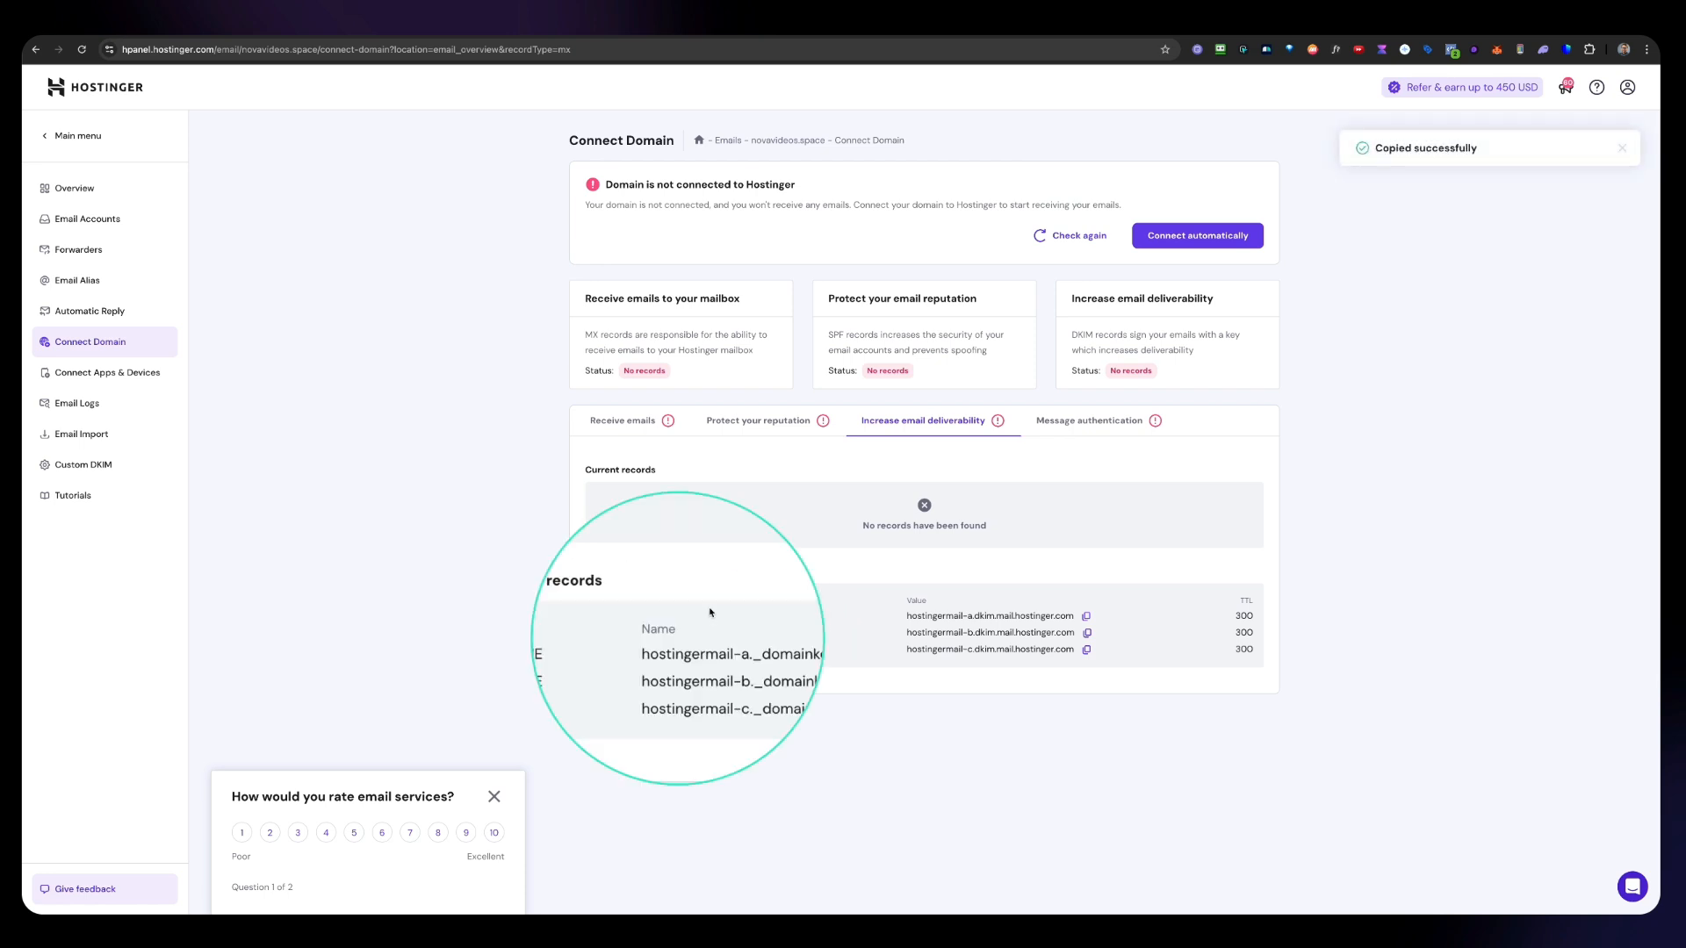
click(819, 618)
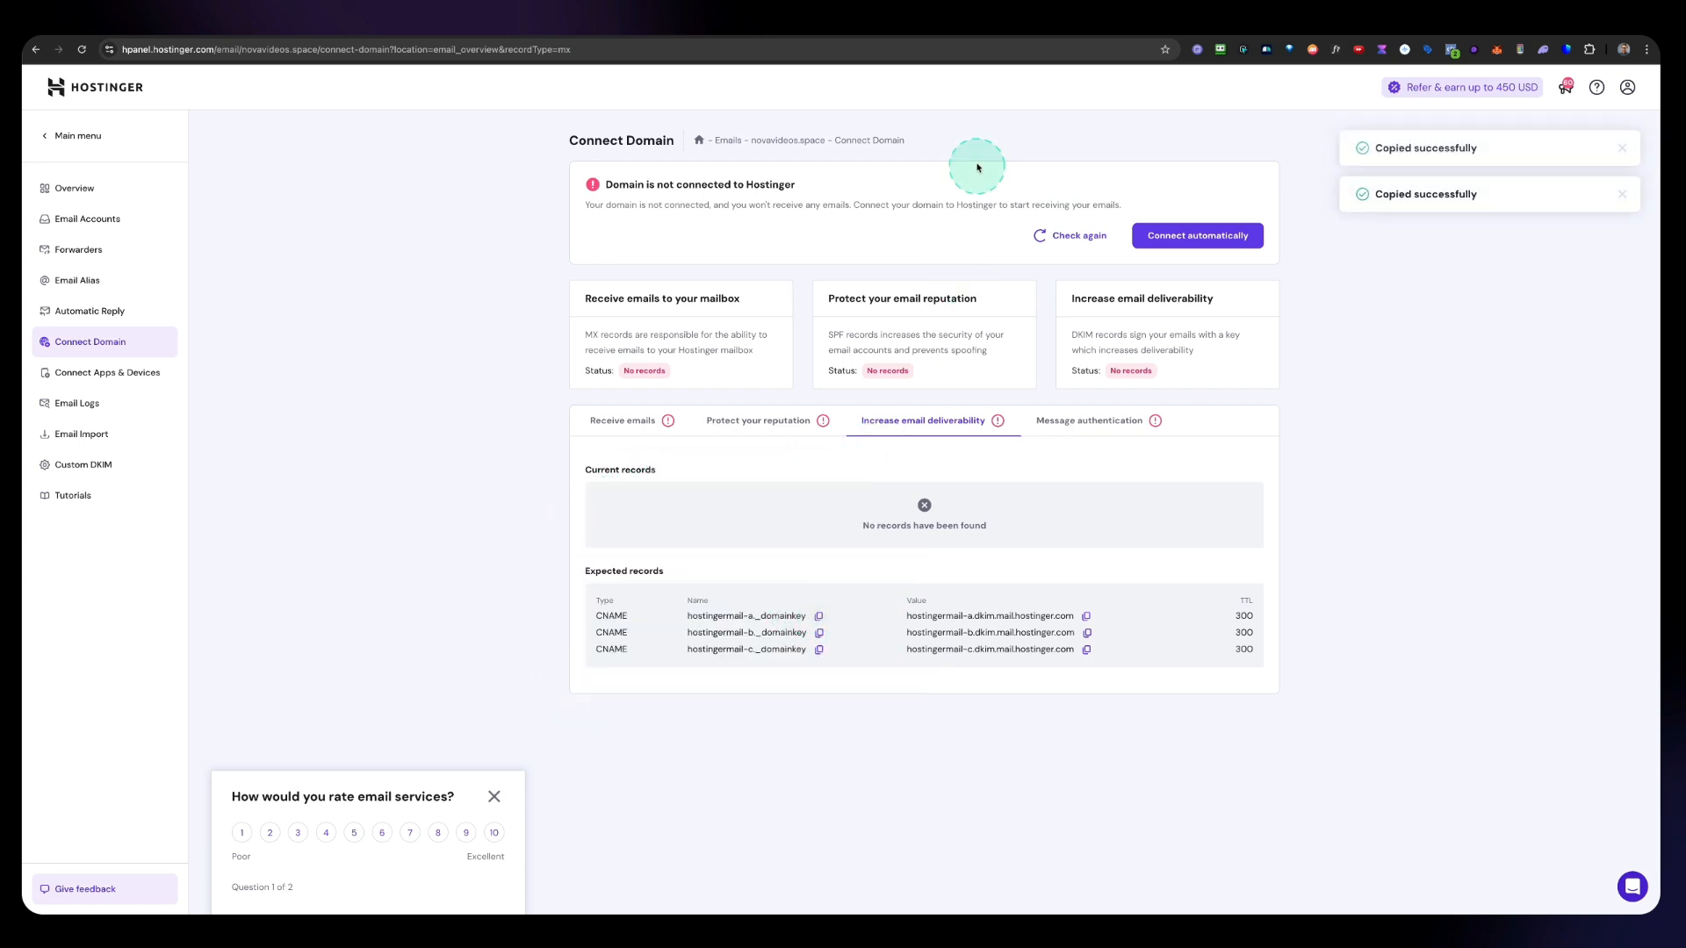
click(952, 41)
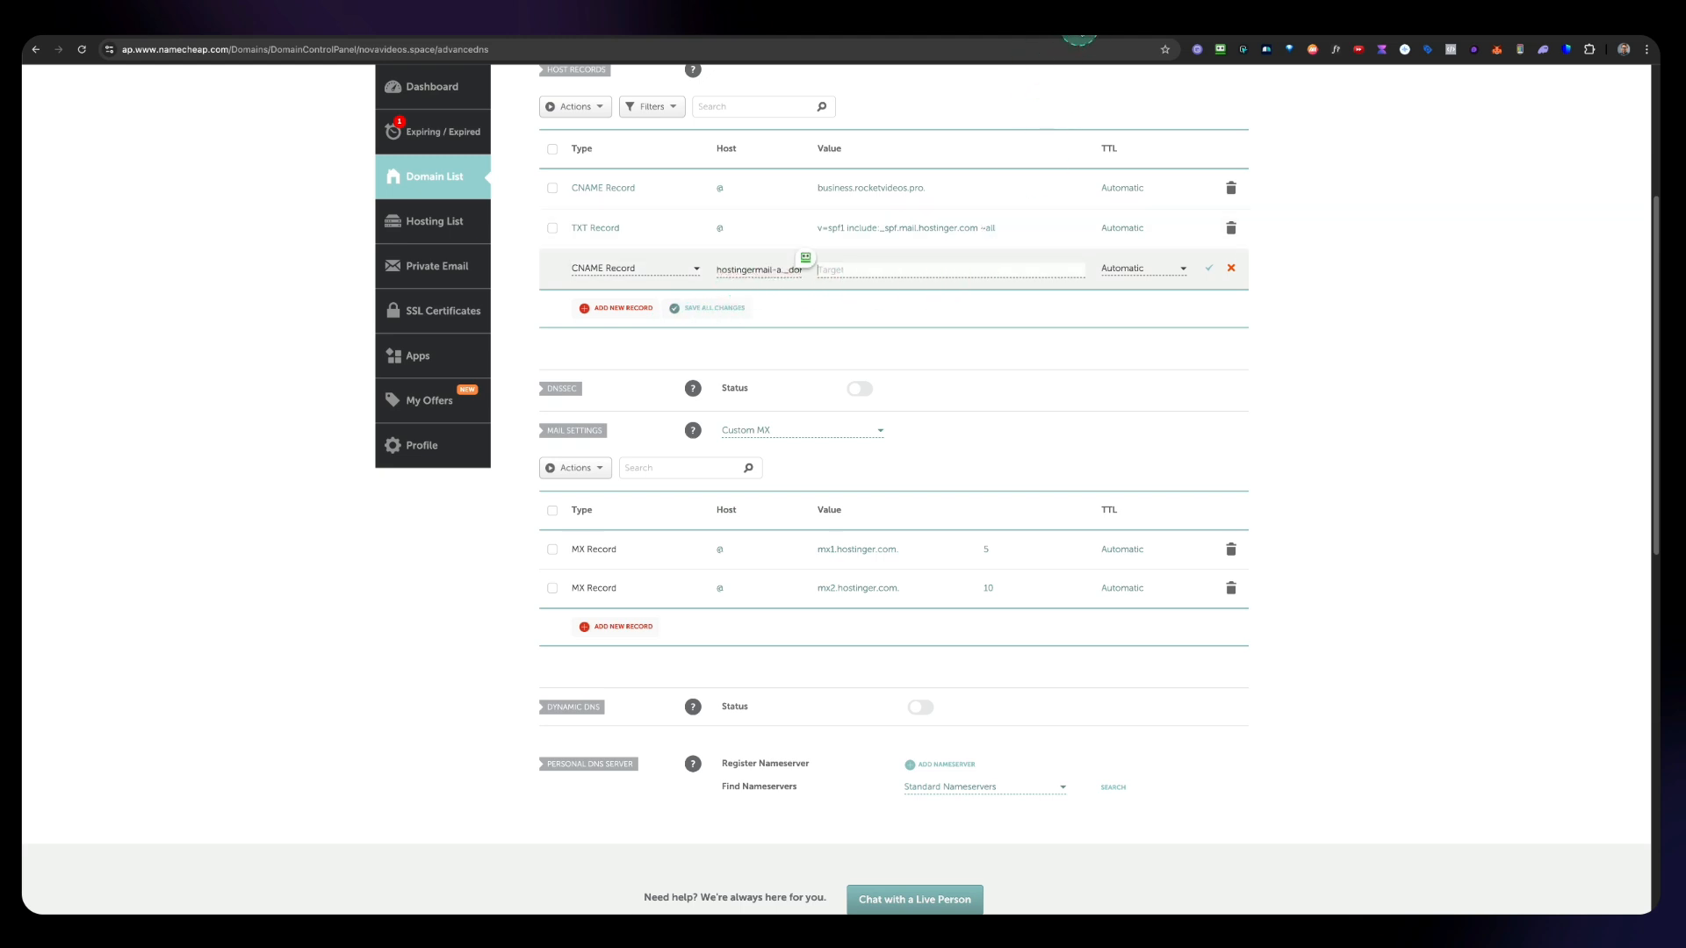
Step: Set the CNAME record's value to hostingermail-a.dkim.mail.hostinger.com, copied from Hostinger, and save the record
click(1080, 38)
click(1086, 617)
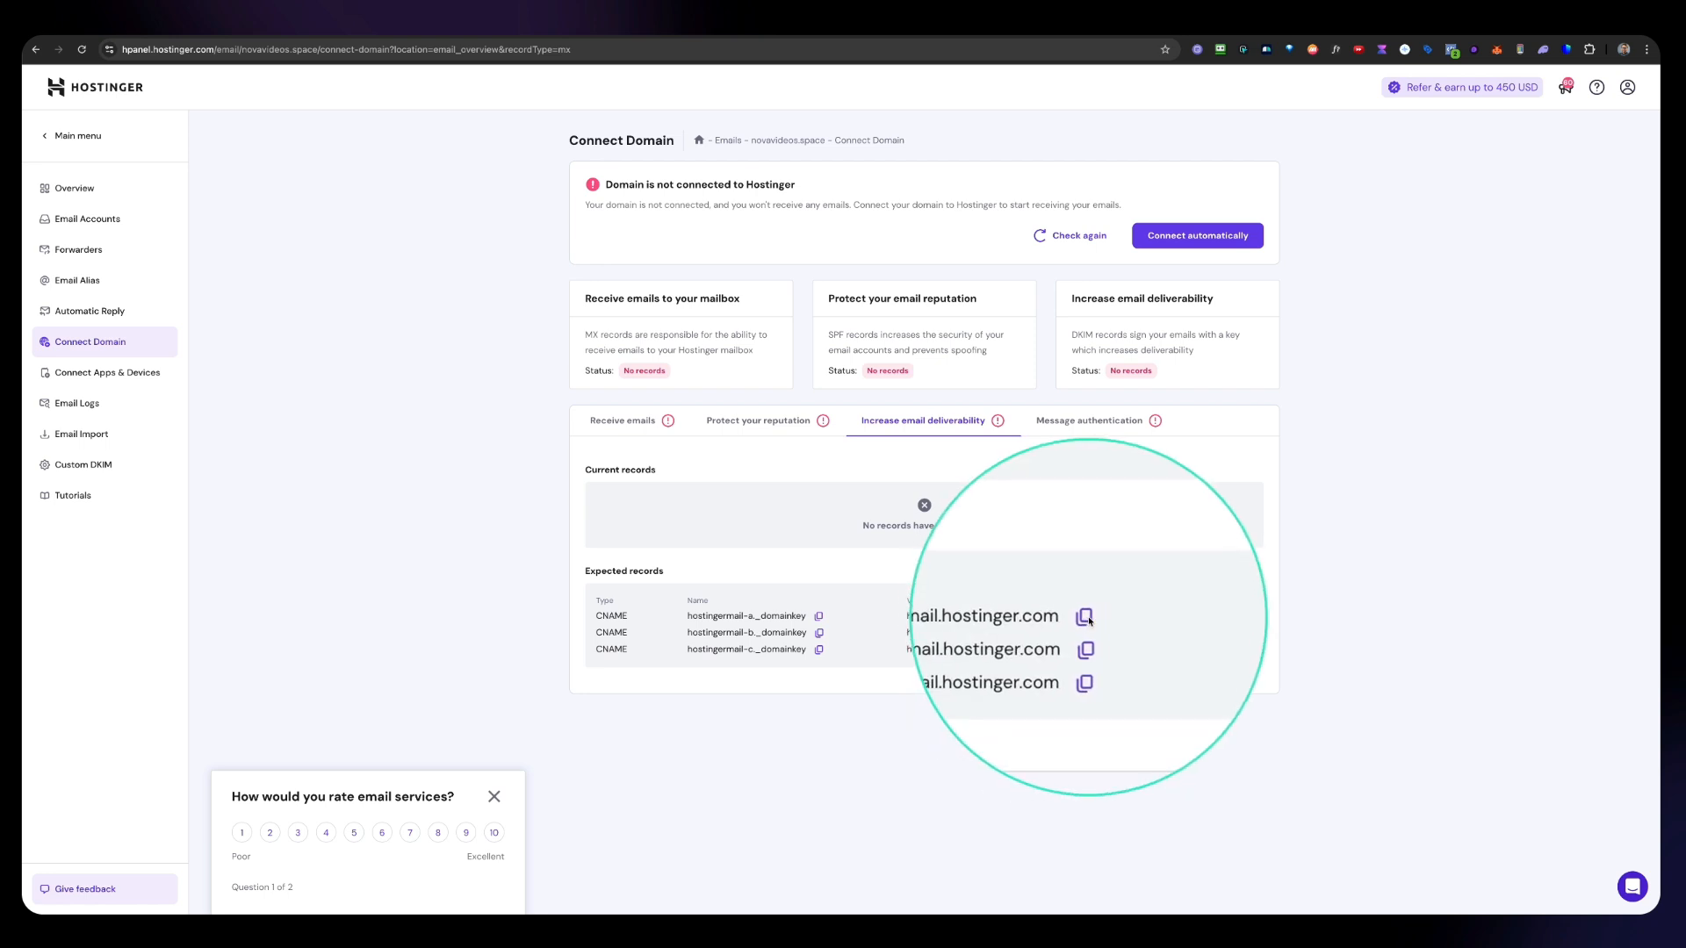
click(956, 38)
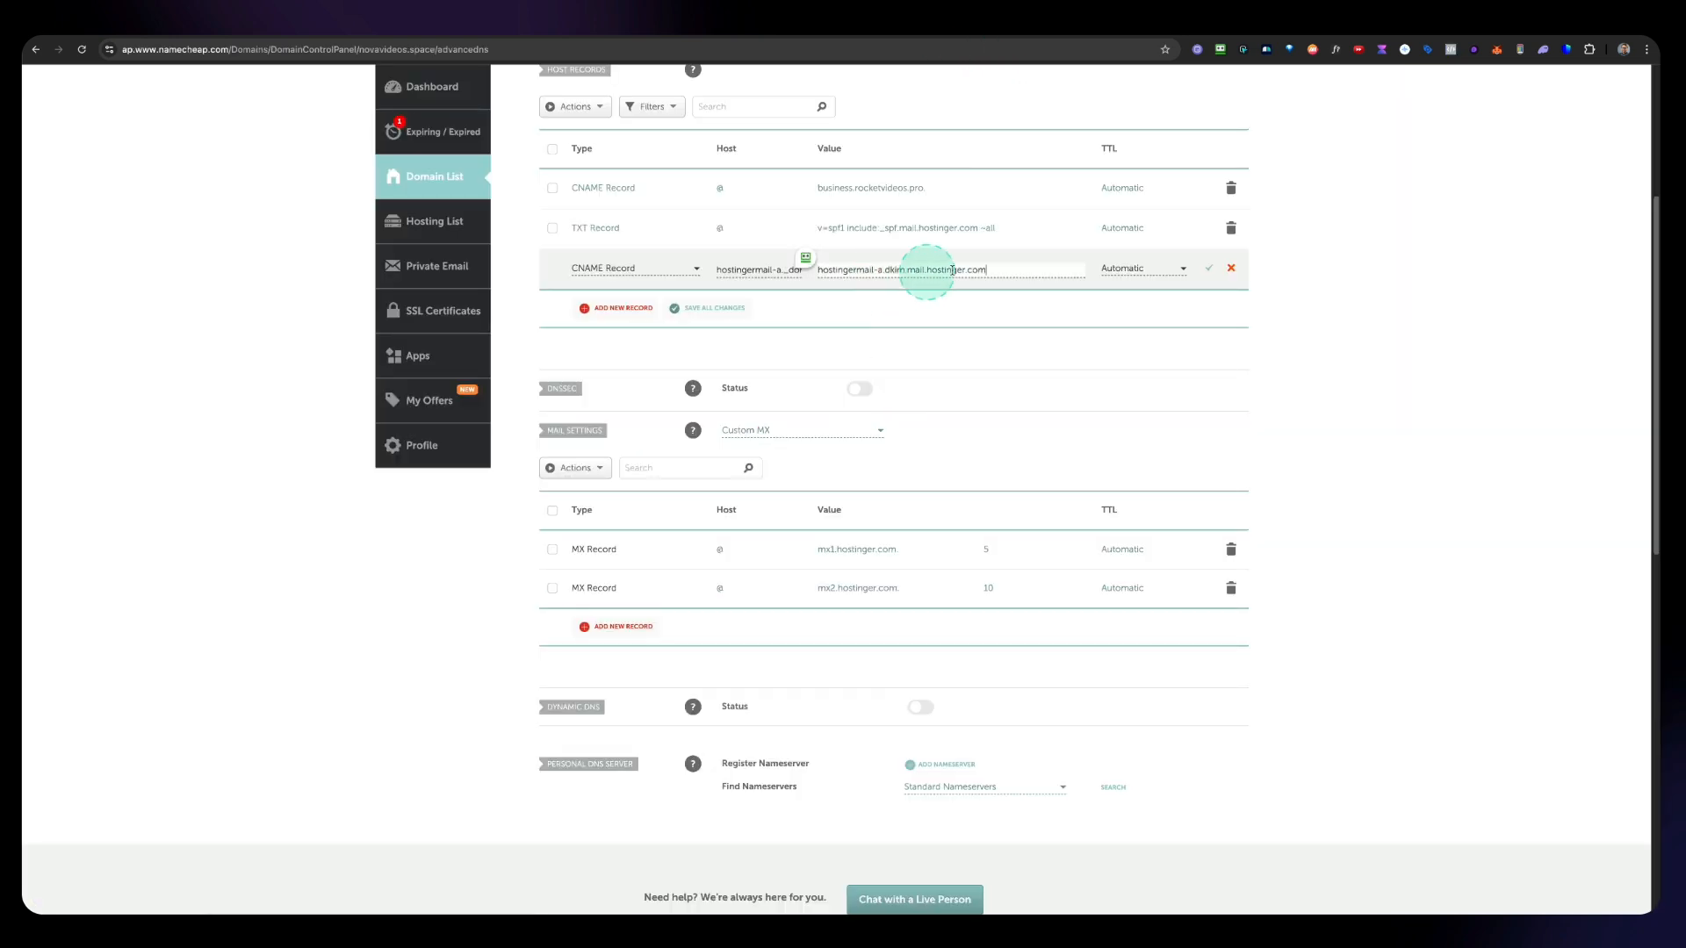
click(1210, 270)
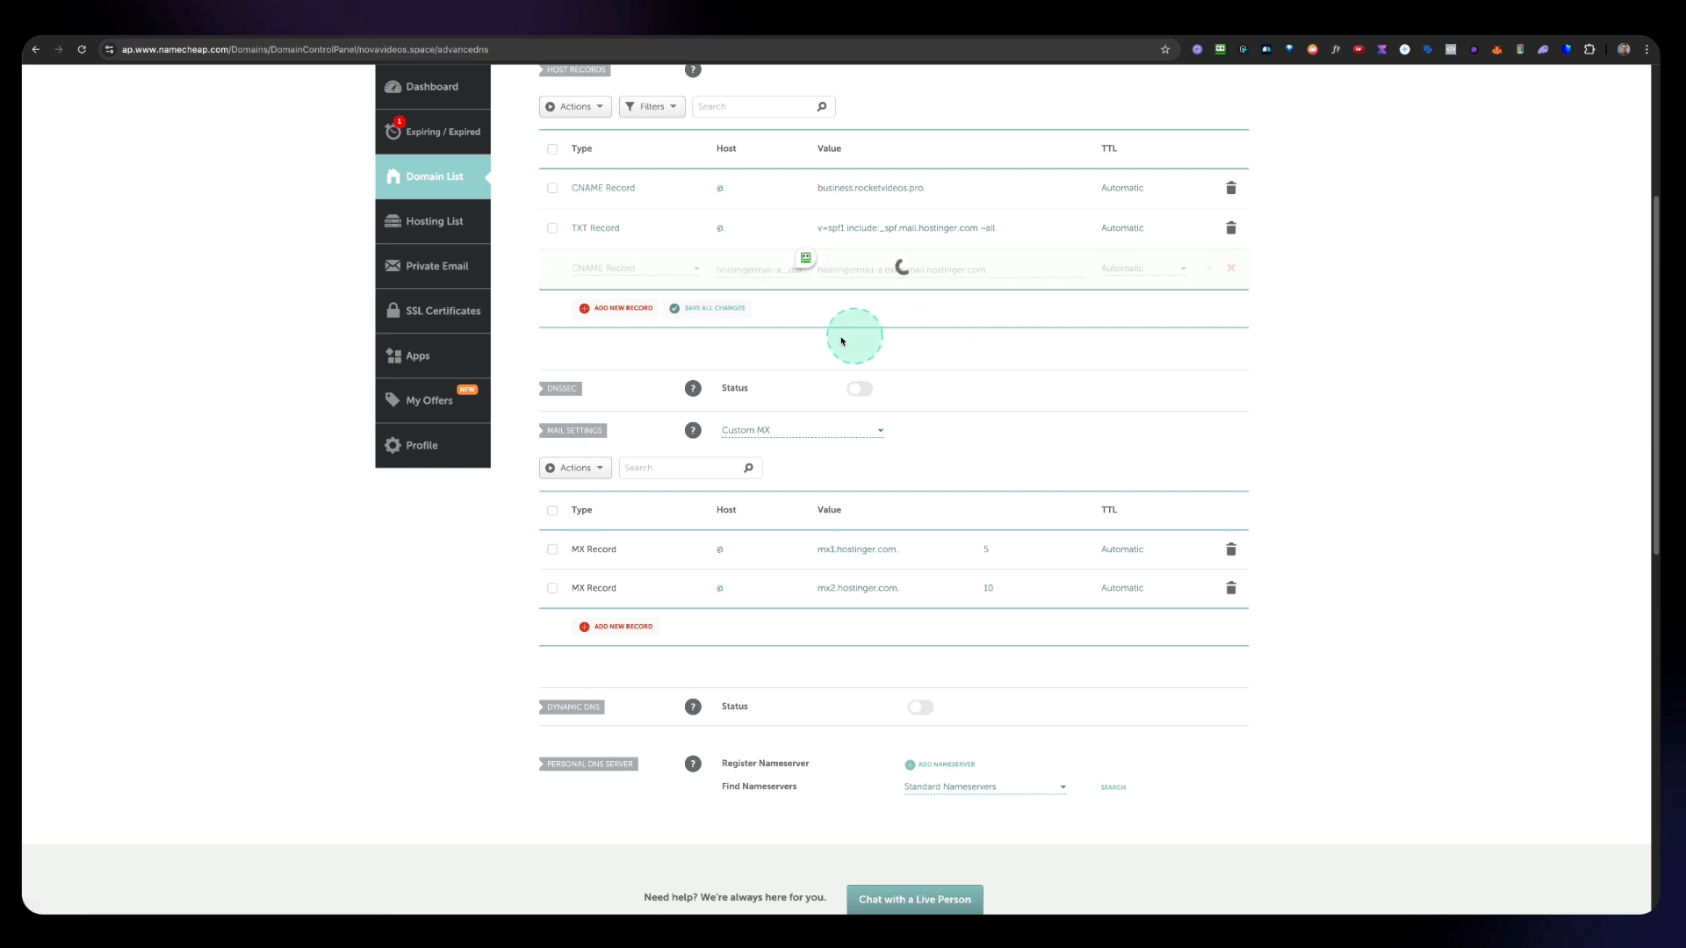
Step: Add another CNAME host record and copy the hostingermail-b._domainkey name from Hostinger
click(620, 309)
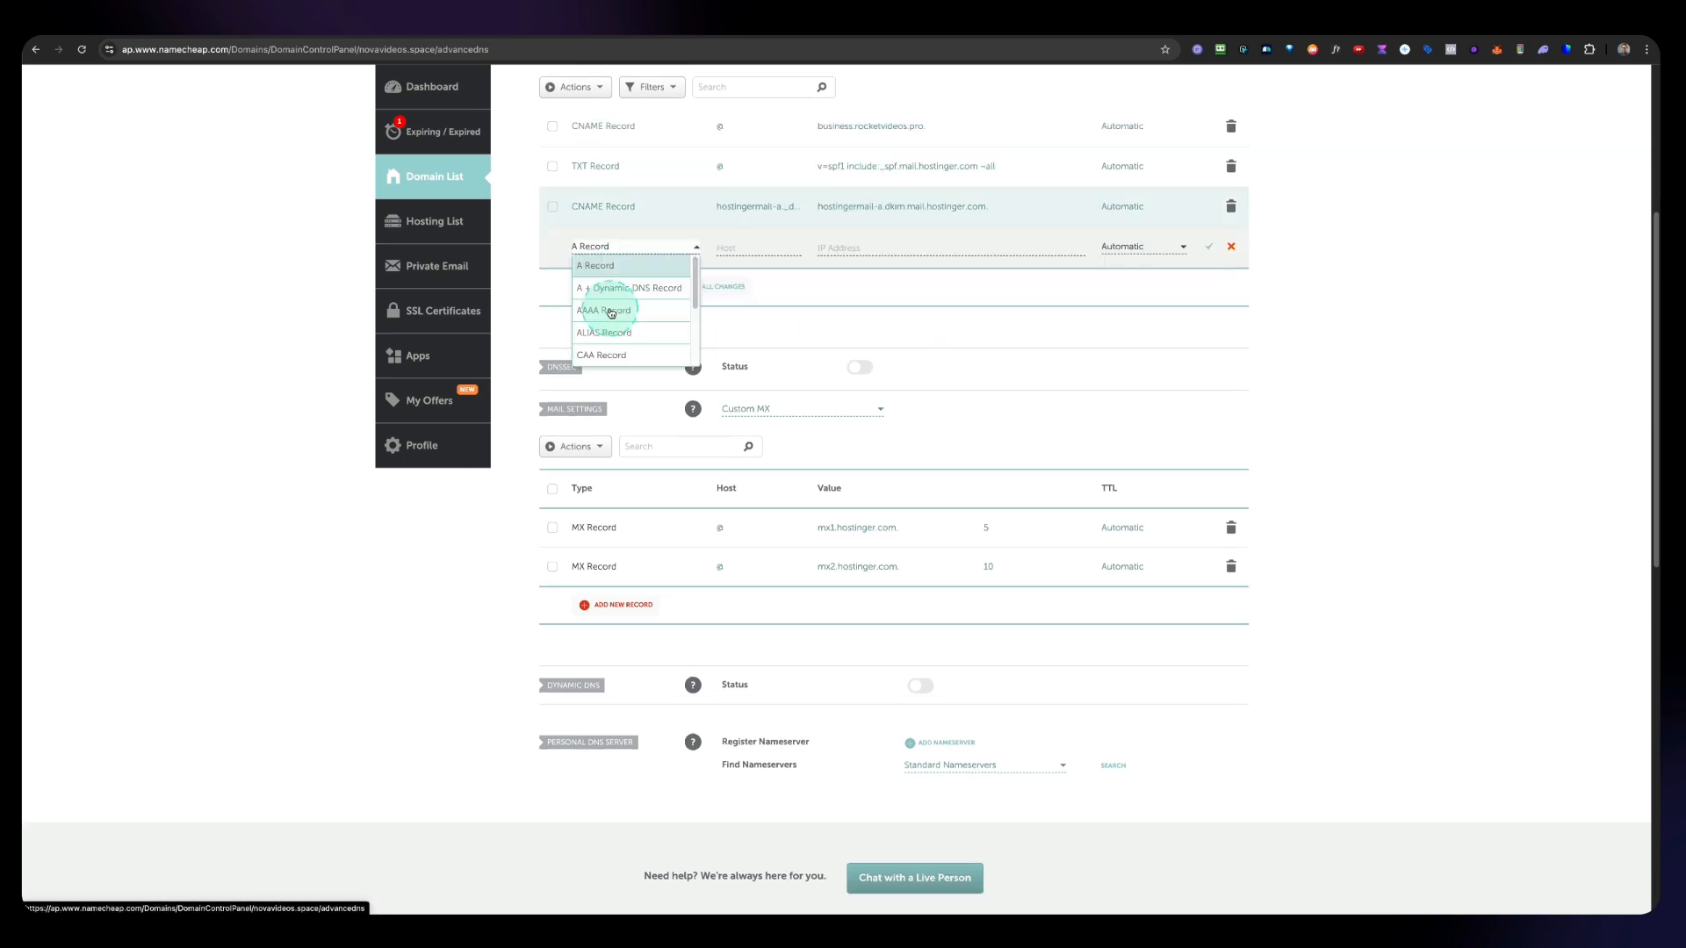
scroll(632, 327, down, 3)
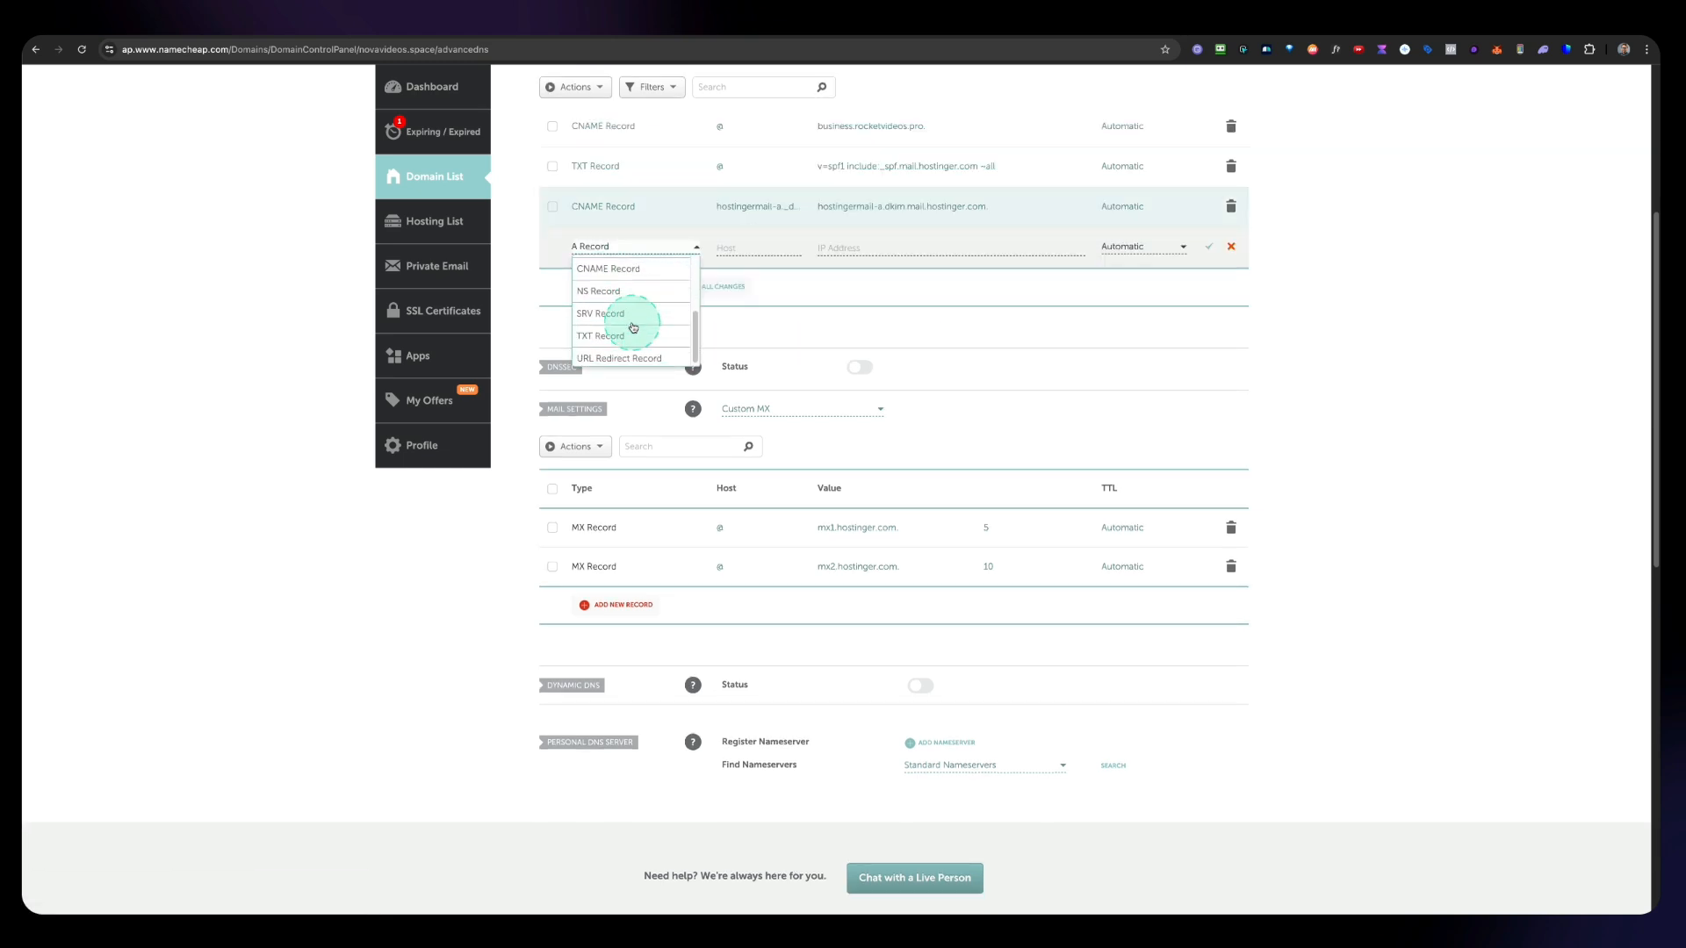
click(619, 269)
scroll(782, 281, up, 3)
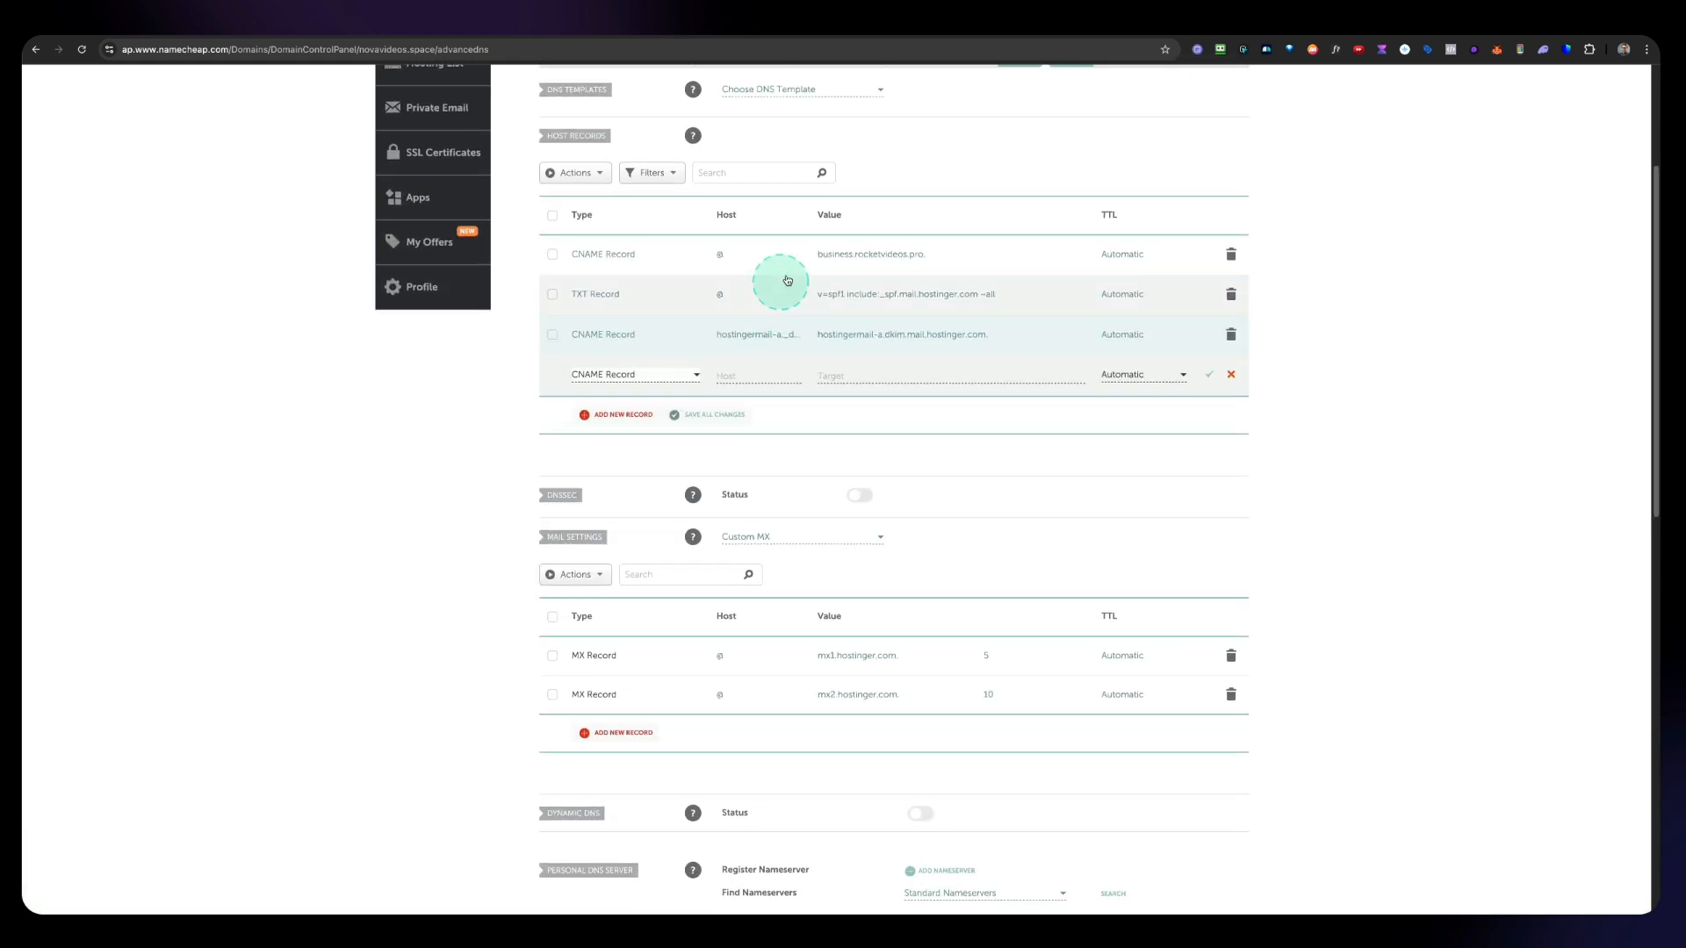
click(1083, 35)
click(819, 635)
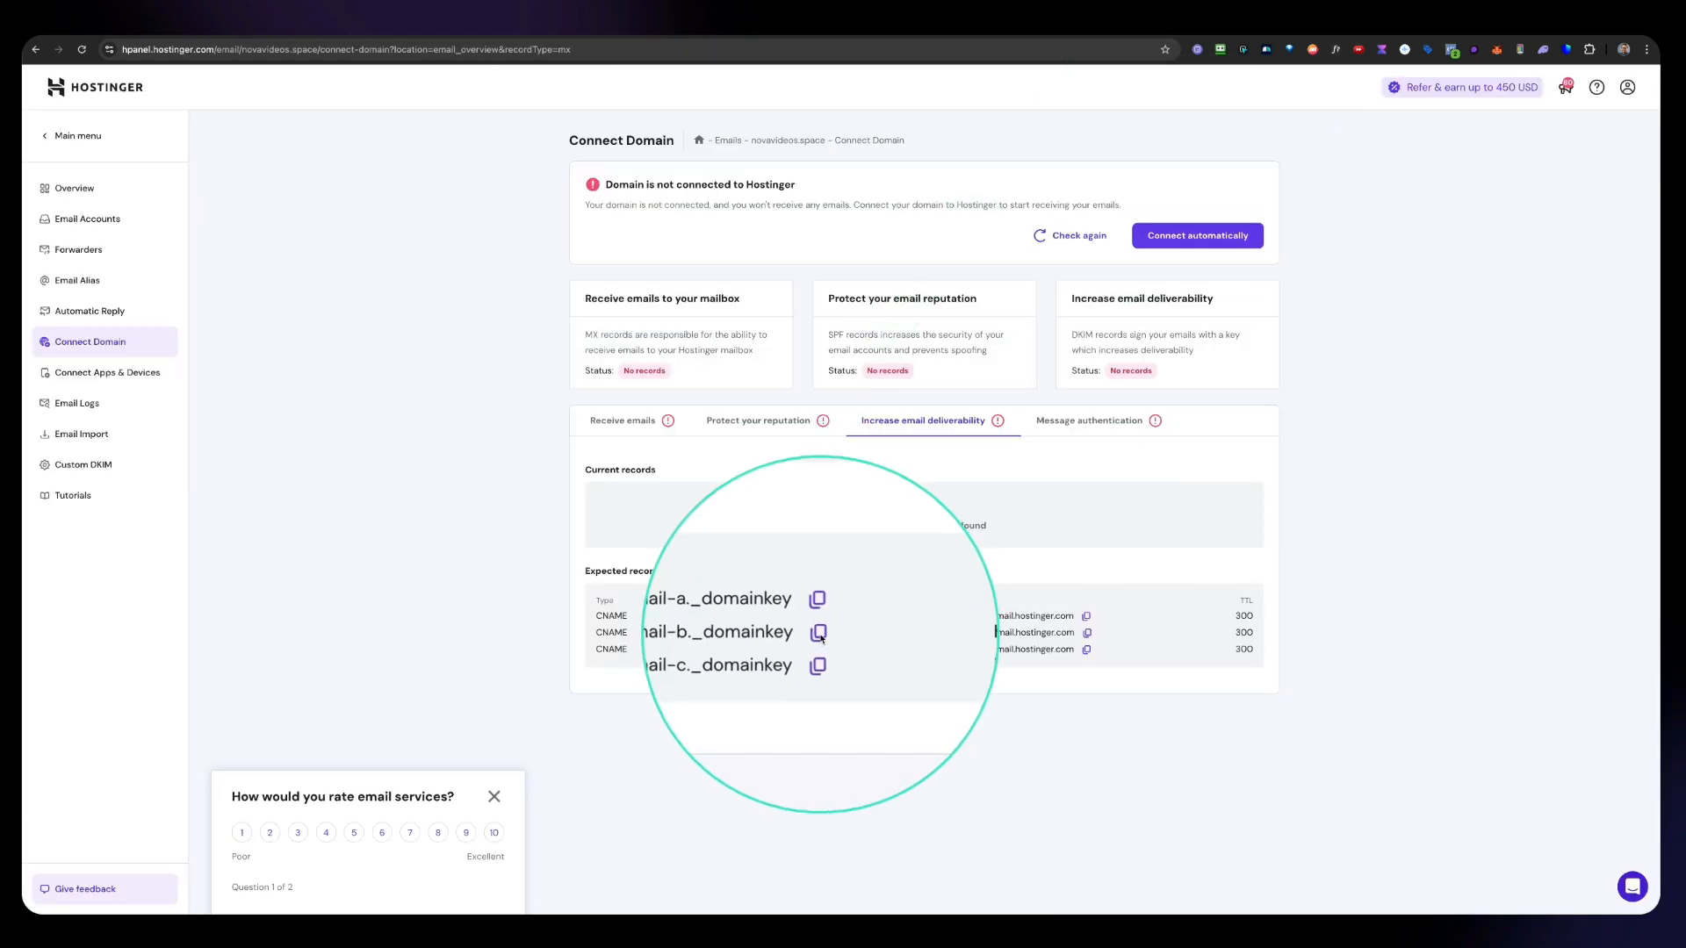
Step: Paste hostingermail-b._domainkey as the host of the new CNAME record
click(958, 37)
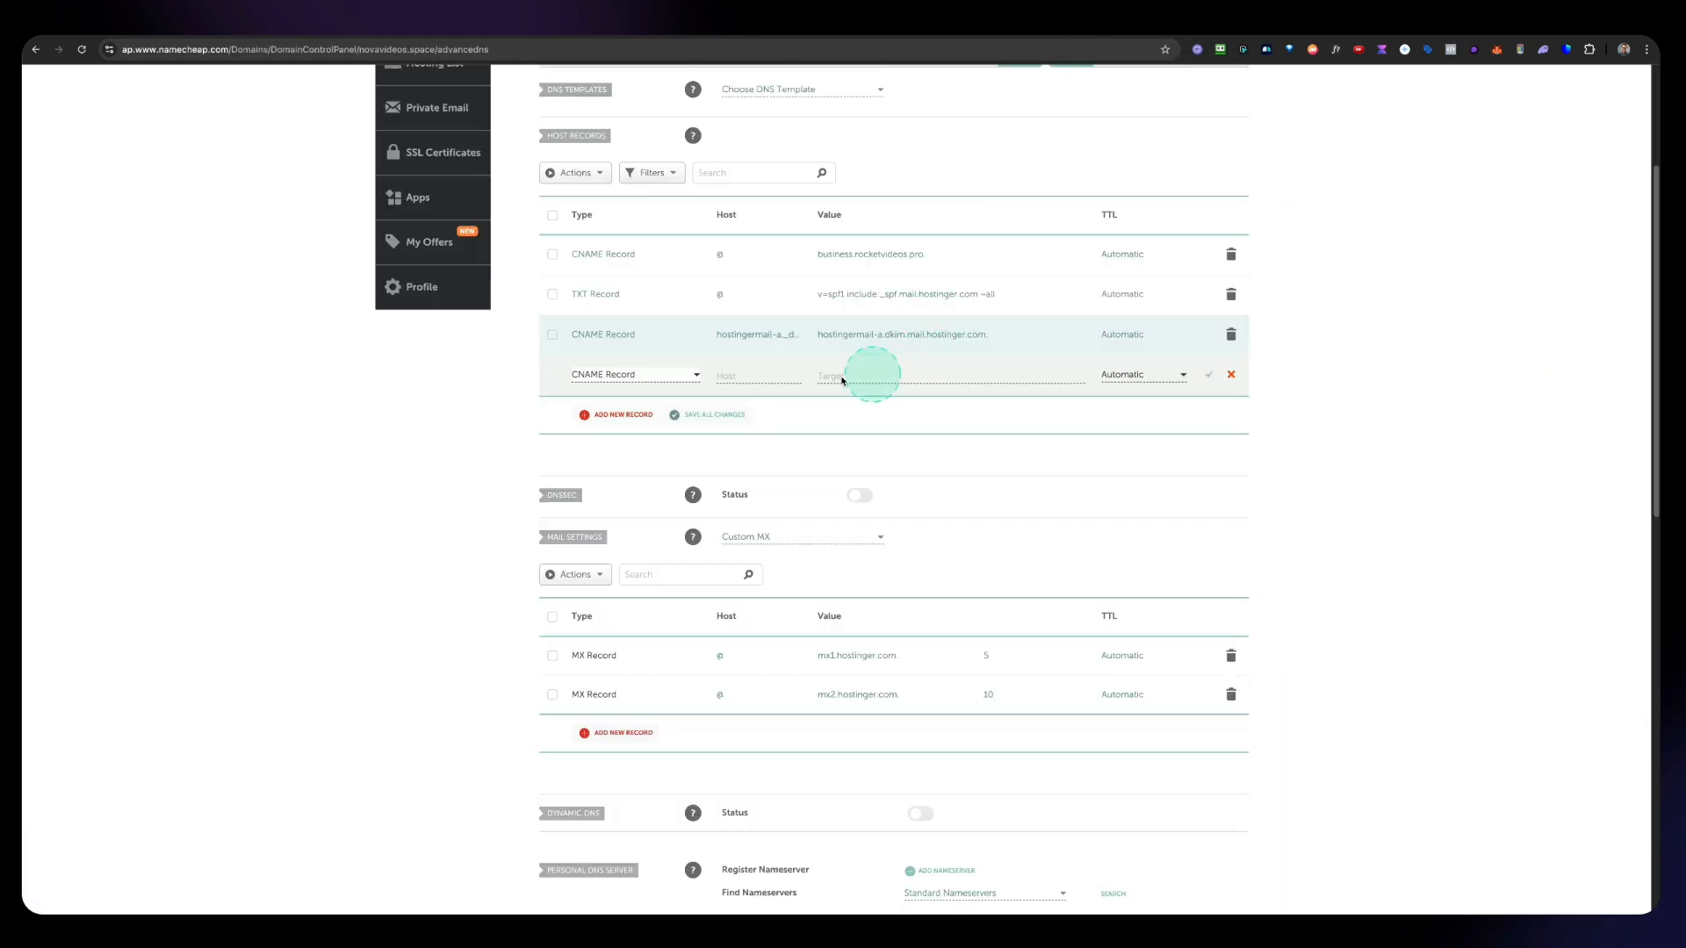
click(756, 376)
key(ctrl+v)
click(1027, 72)
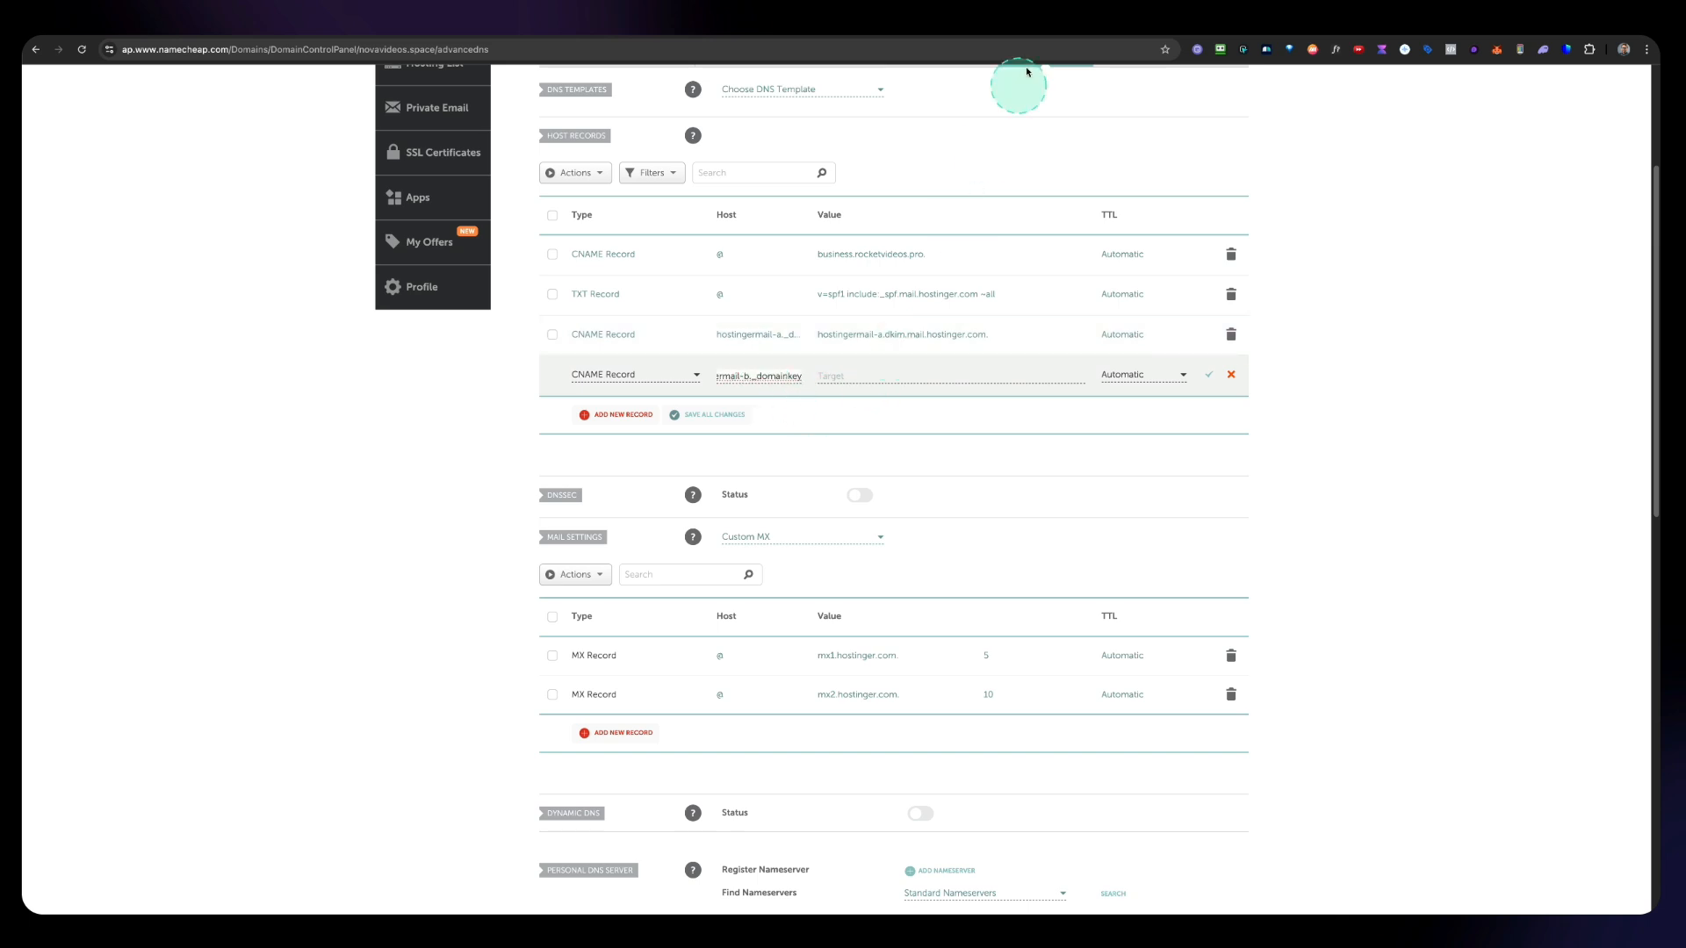
Step: Set the CNAME record's value to hostingermail-b.dkim.mail.hostinger.com, copied from Hostinger, and save the record
click(1076, 28)
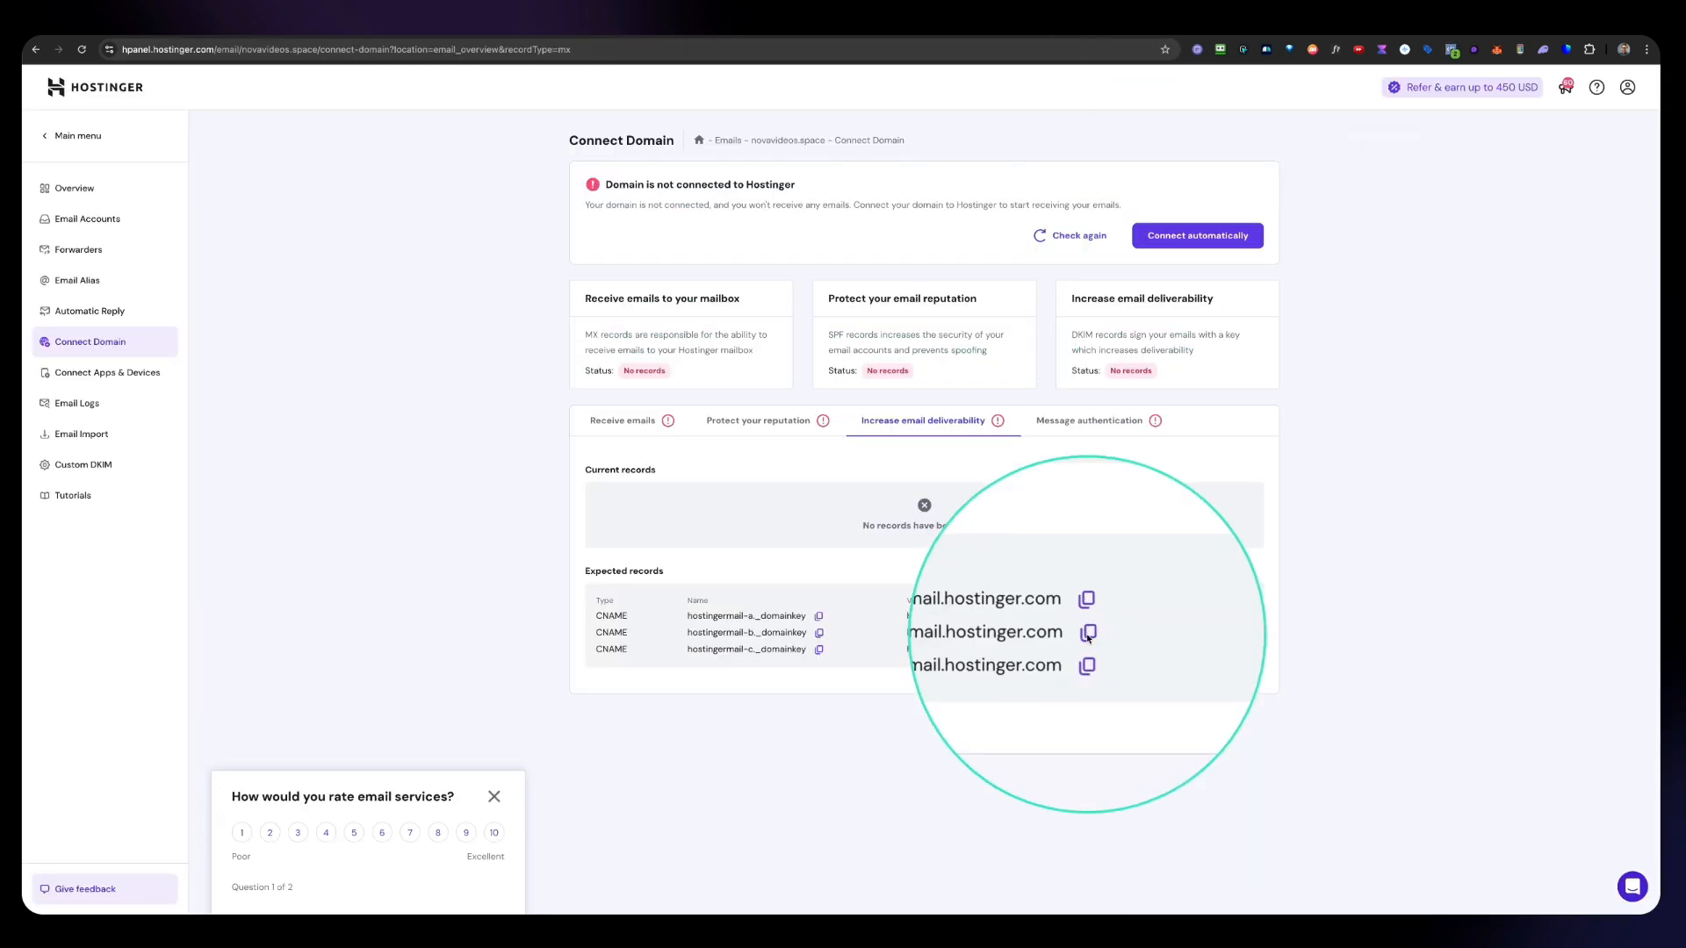
click(1085, 632)
click(932, 35)
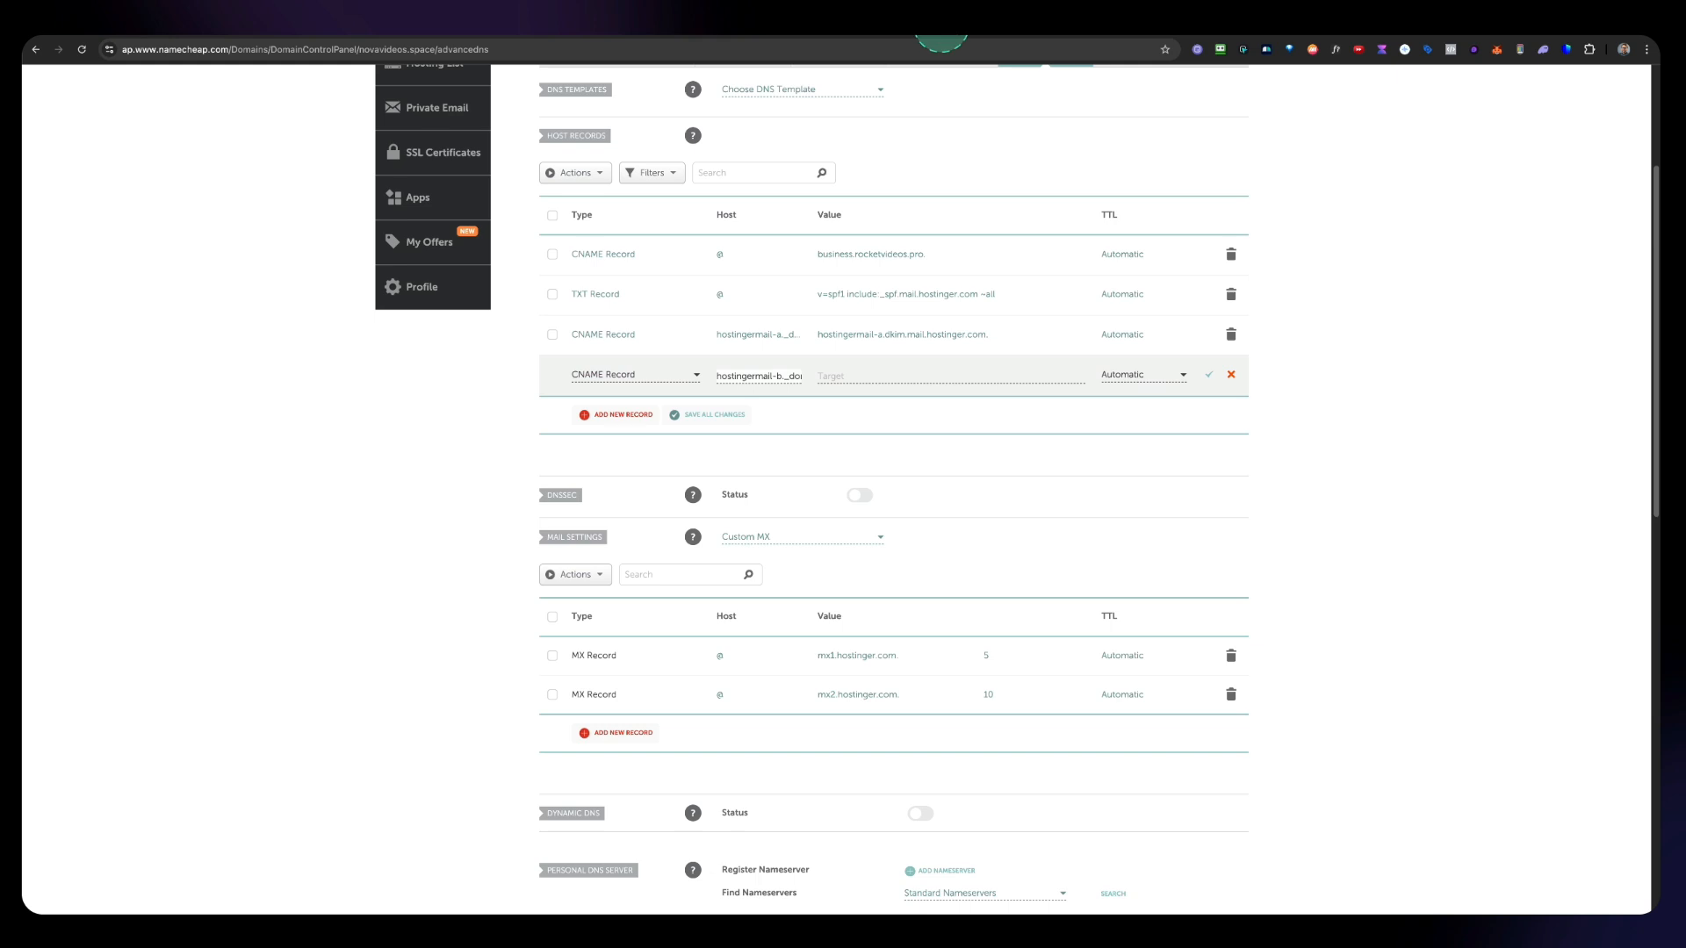
click(874, 477)
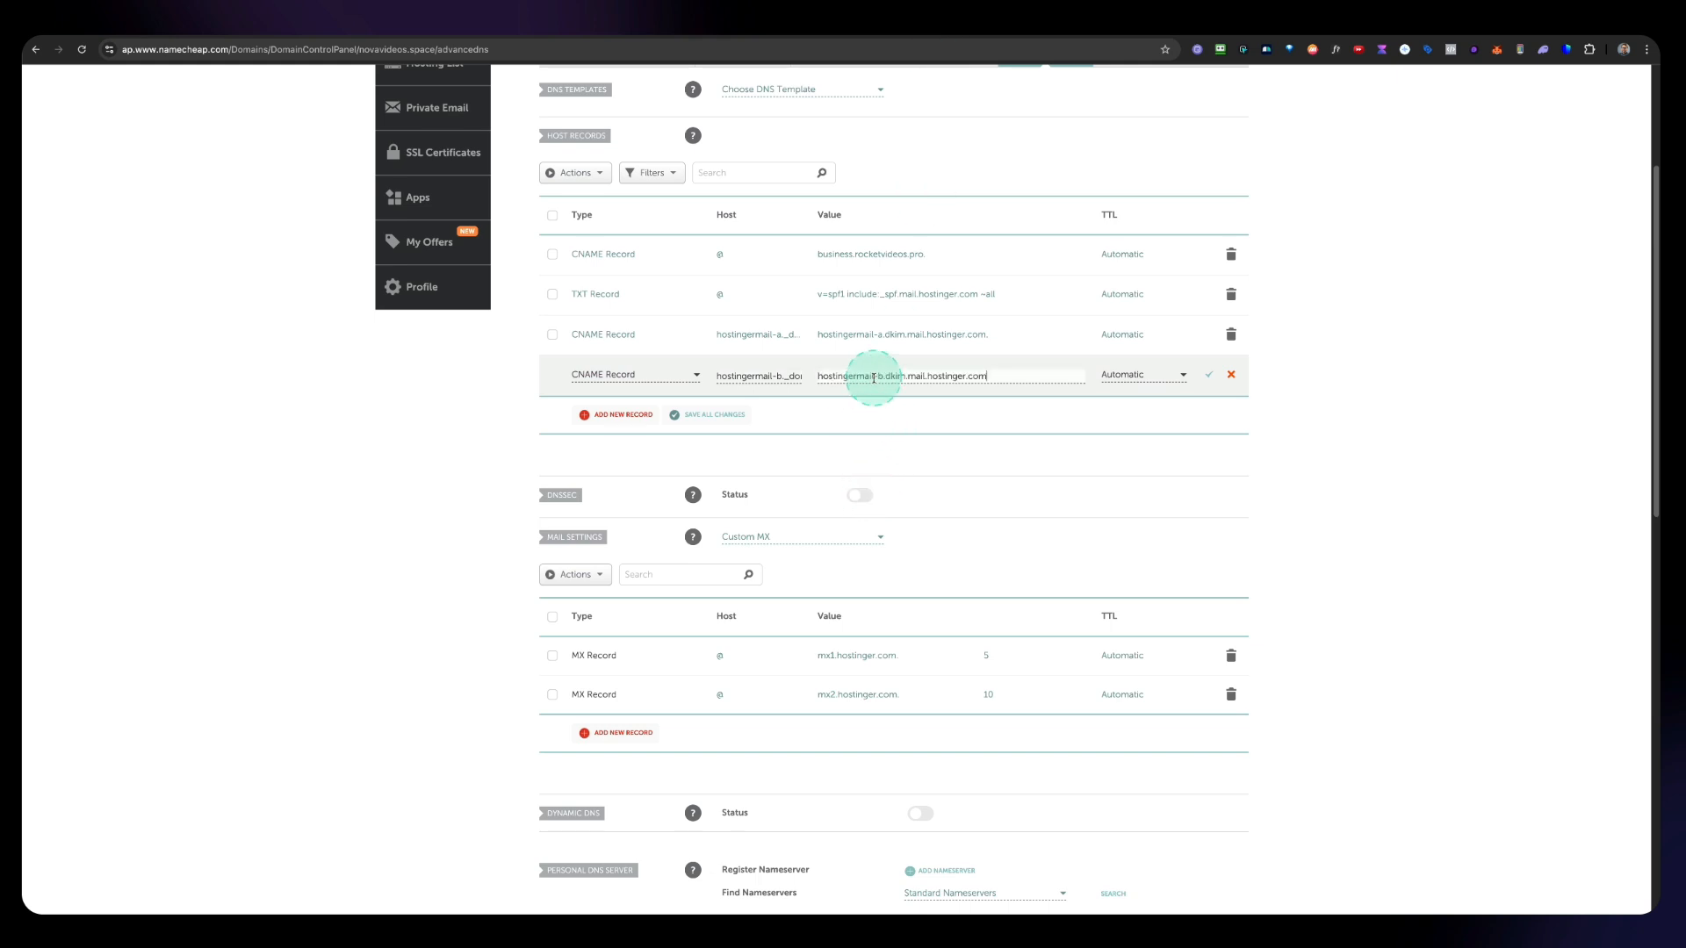
click(1208, 375)
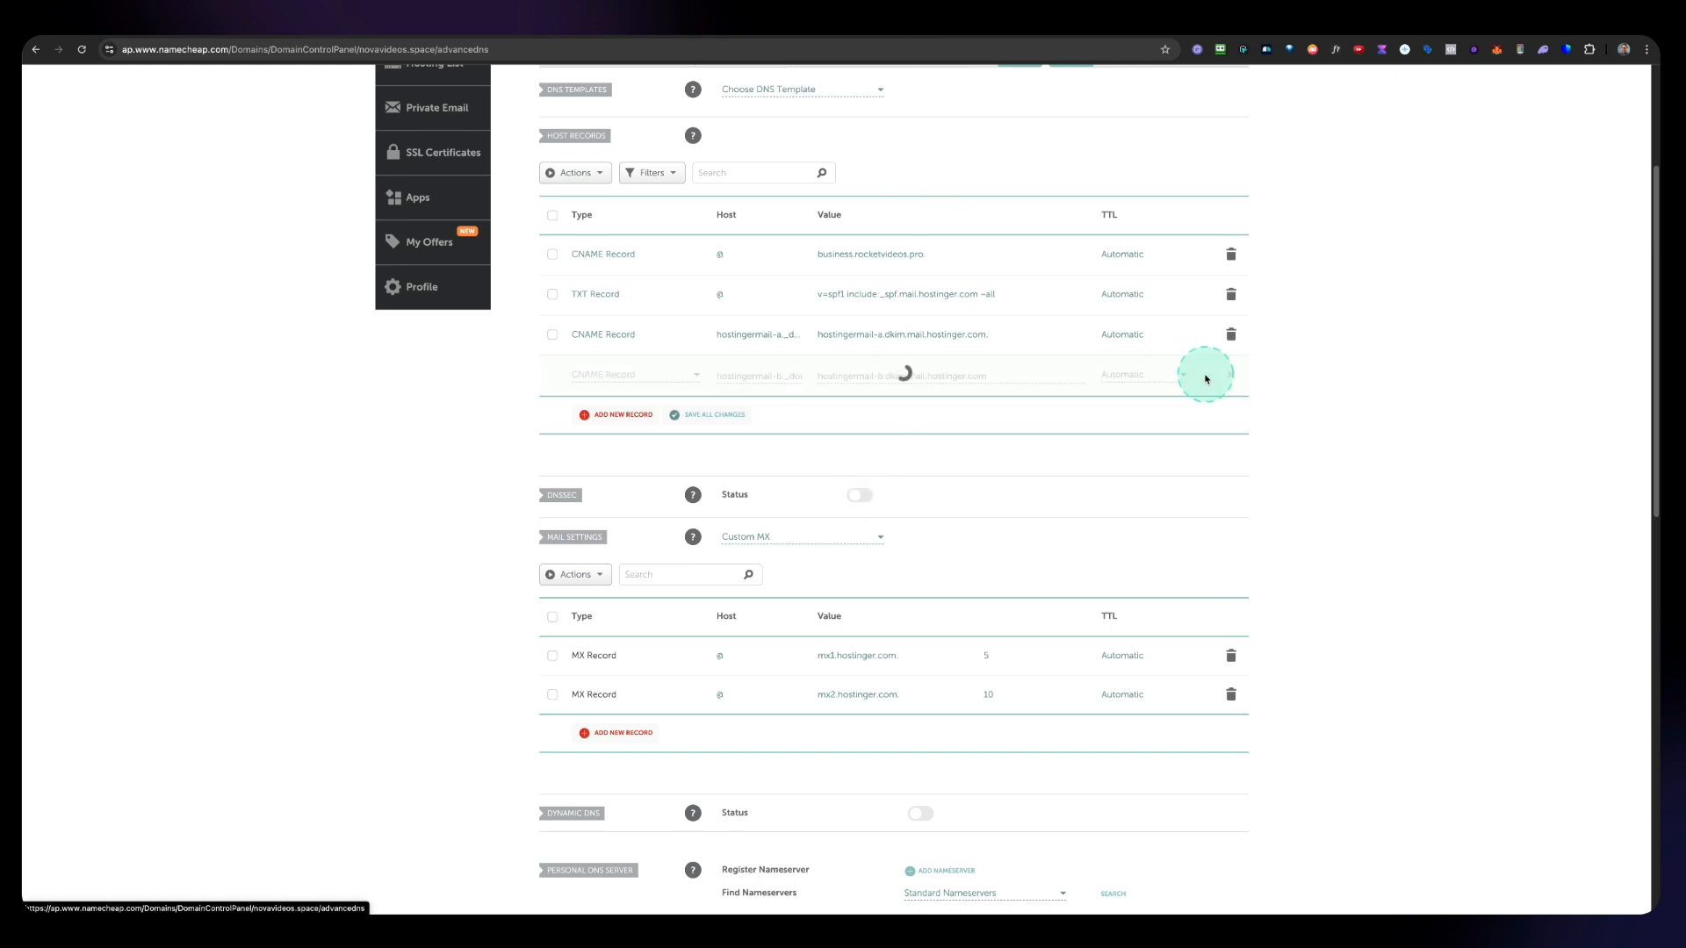
Step: Add a third CNAME record with host hostingermail-c._domainkey copied from Hostinger
click(1087, 43)
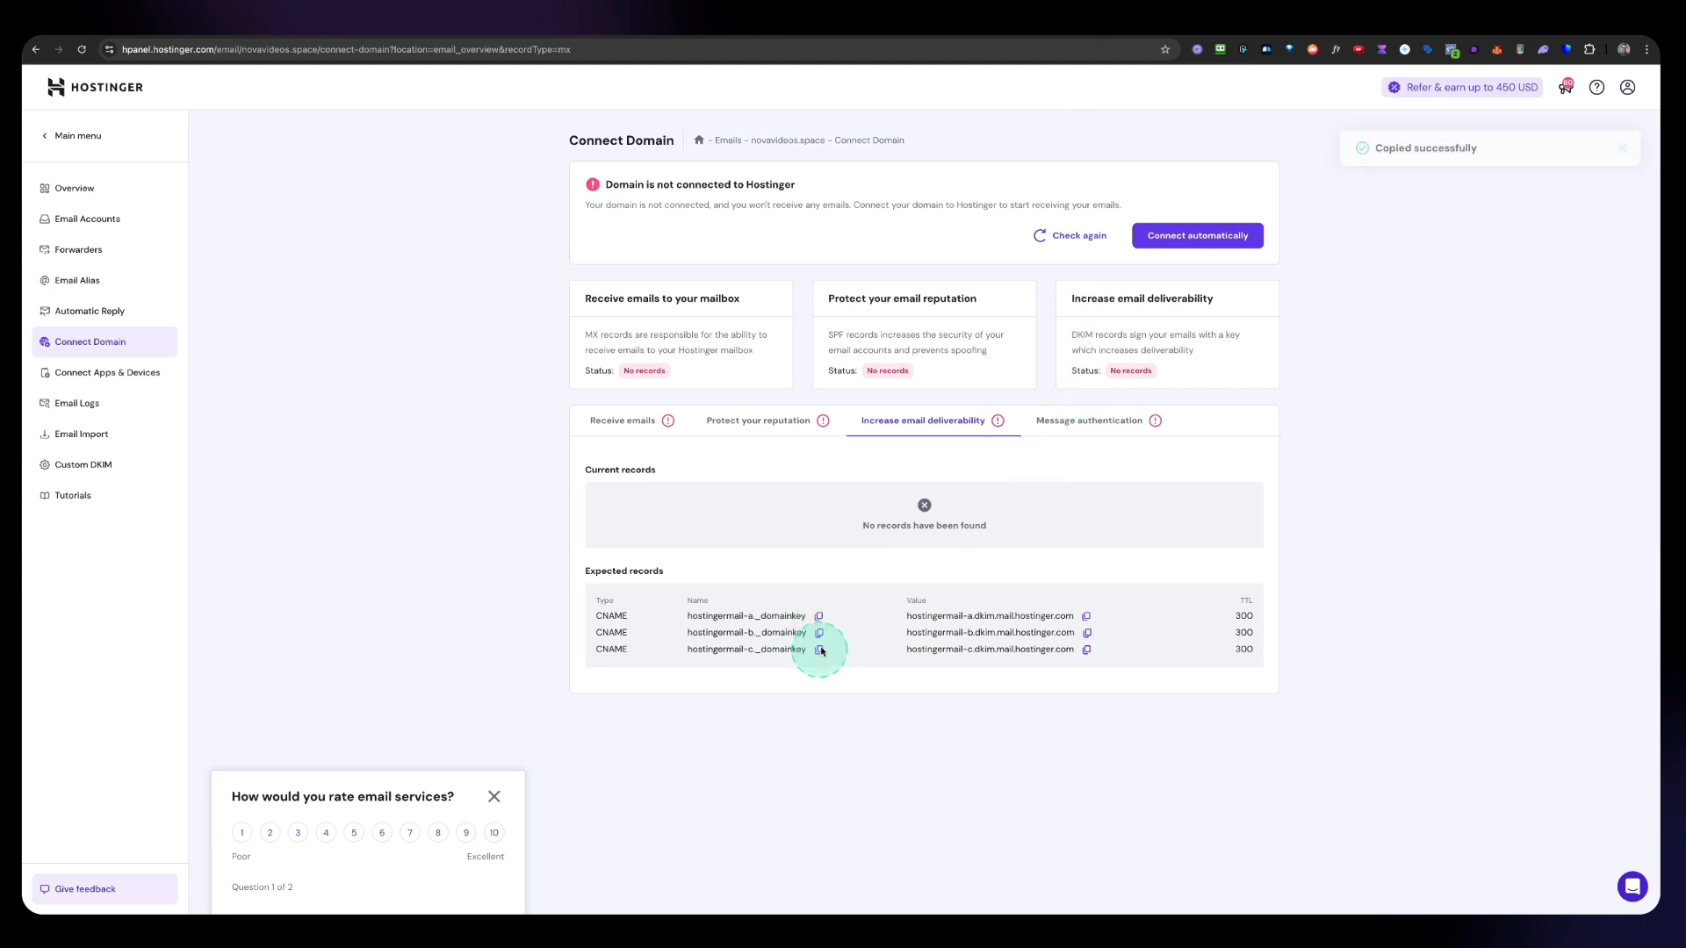
click(973, 43)
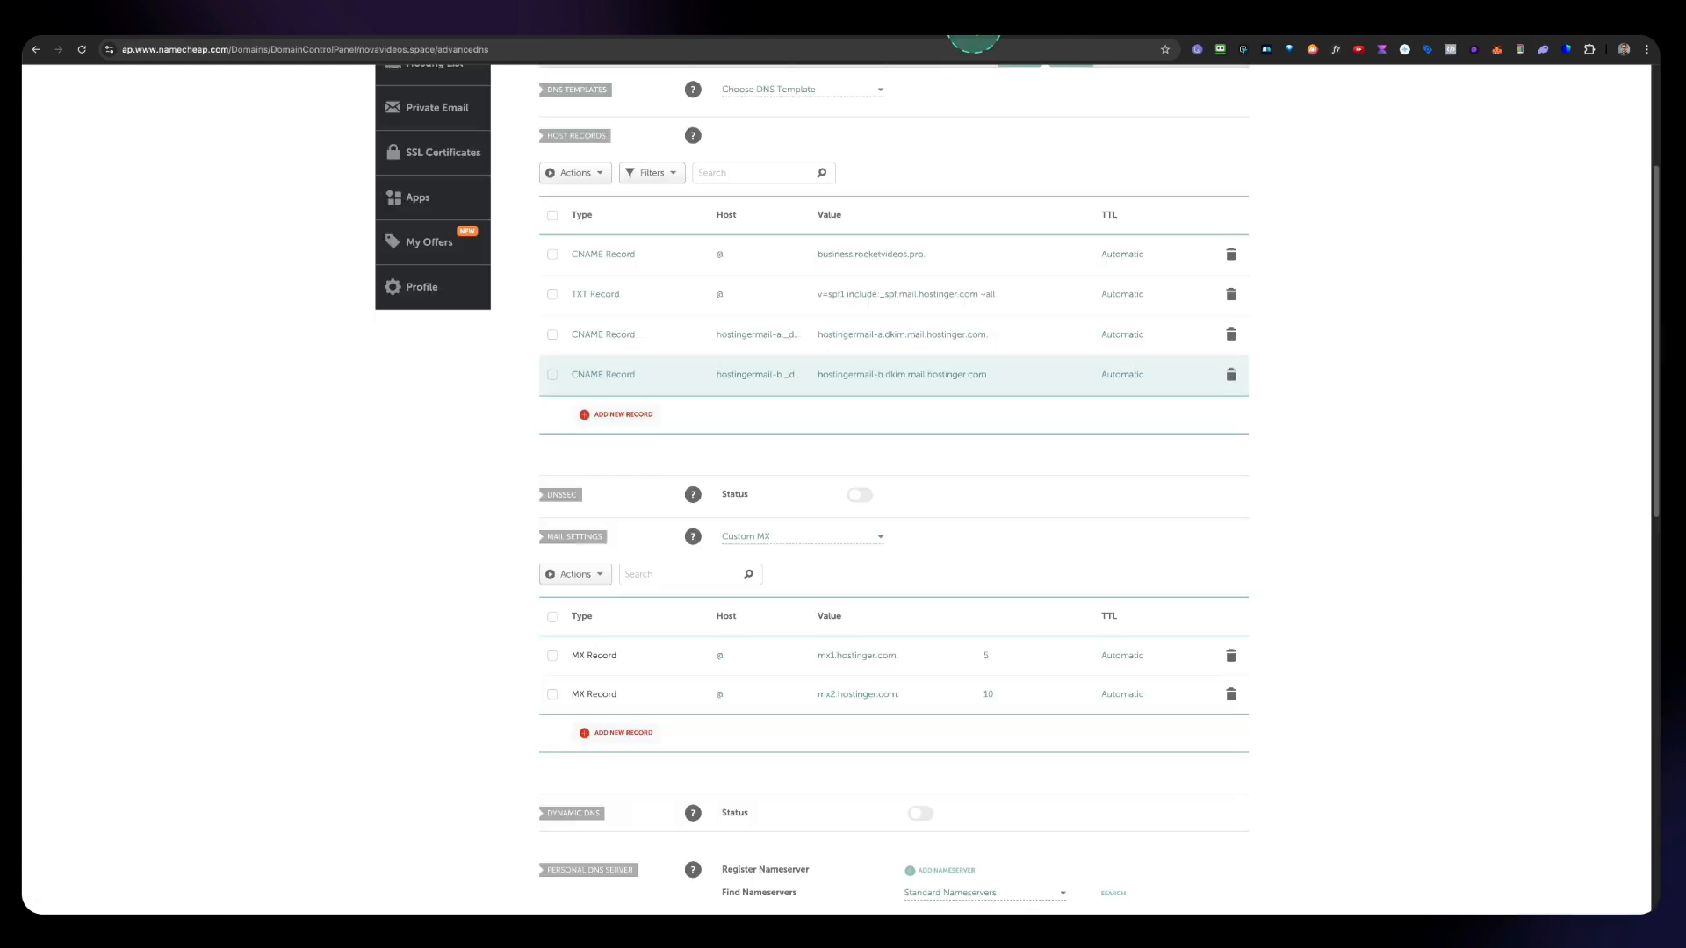
click(619, 413)
scroll(615, 334, down, 5)
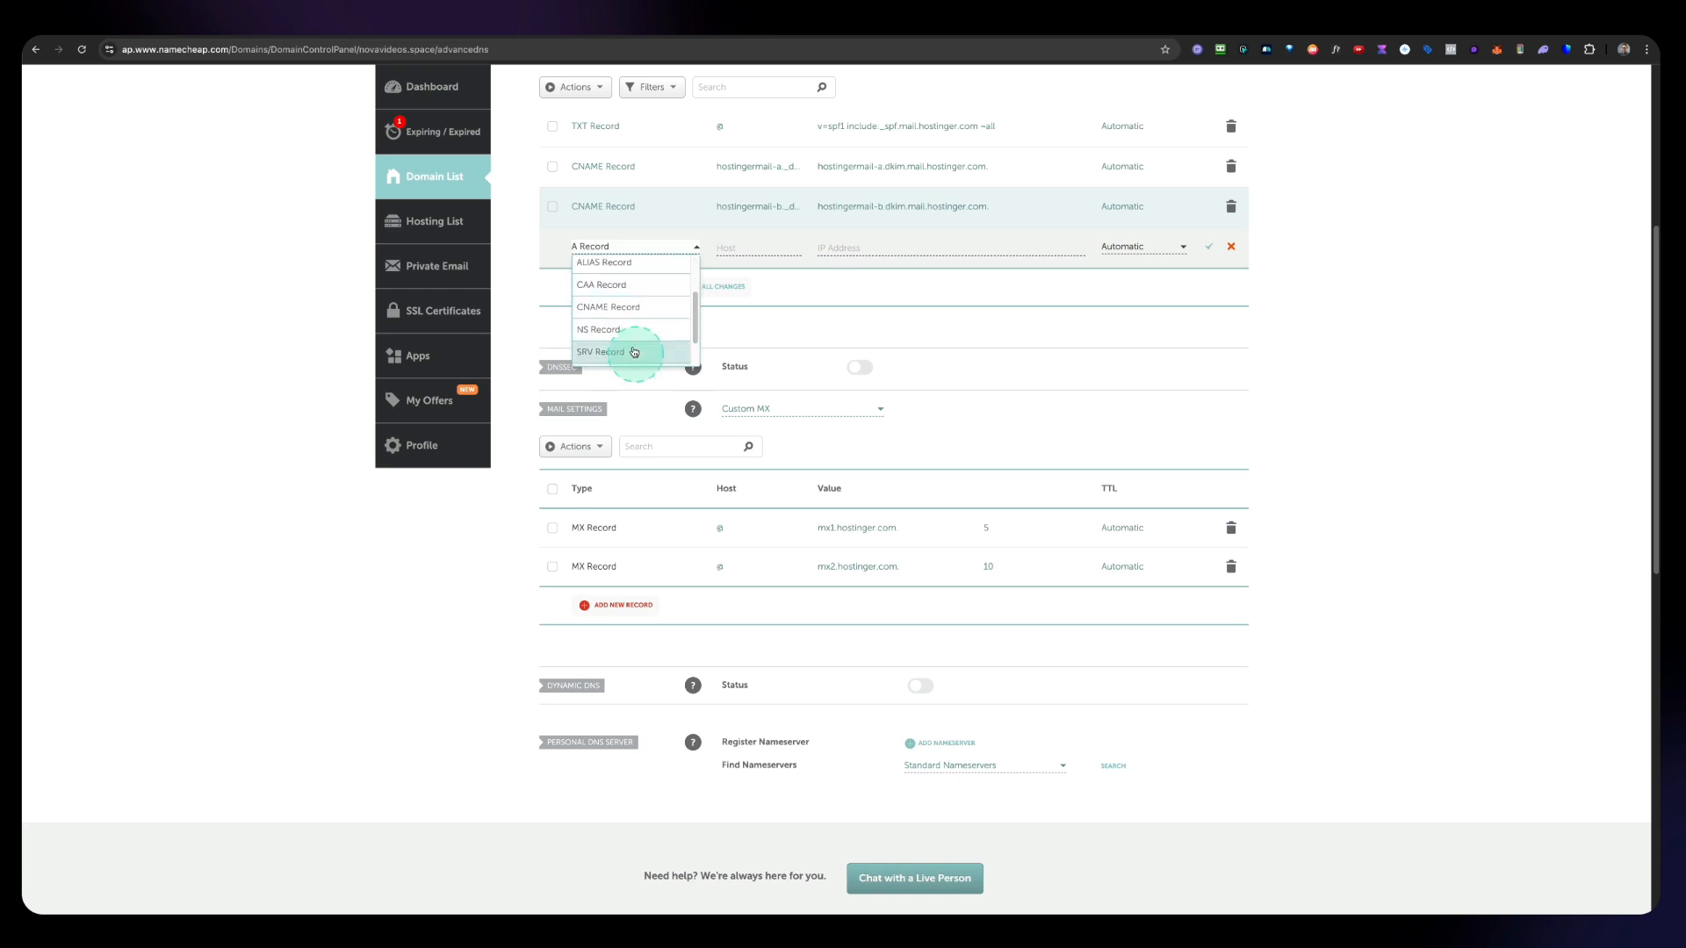
click(619, 309)
click(746, 251)
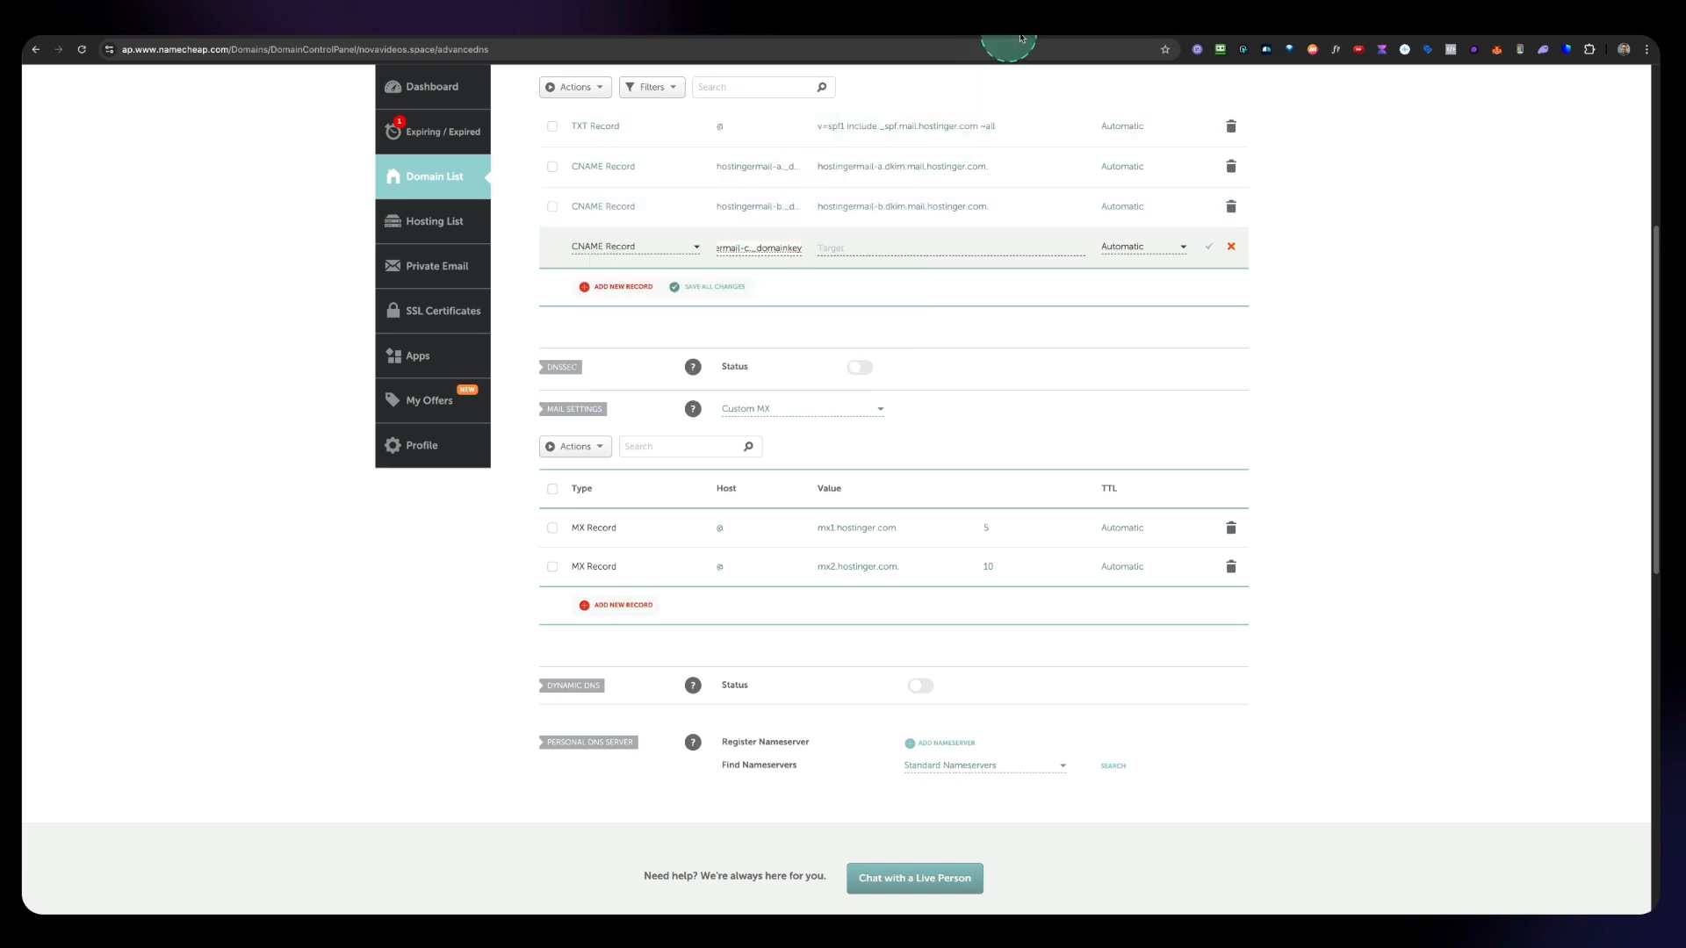
Step: Set the third CNAME record's value to hostingermail-c.dkim.mail.hostinger.com, copied from Hostinger, and save it
click(1087, 28)
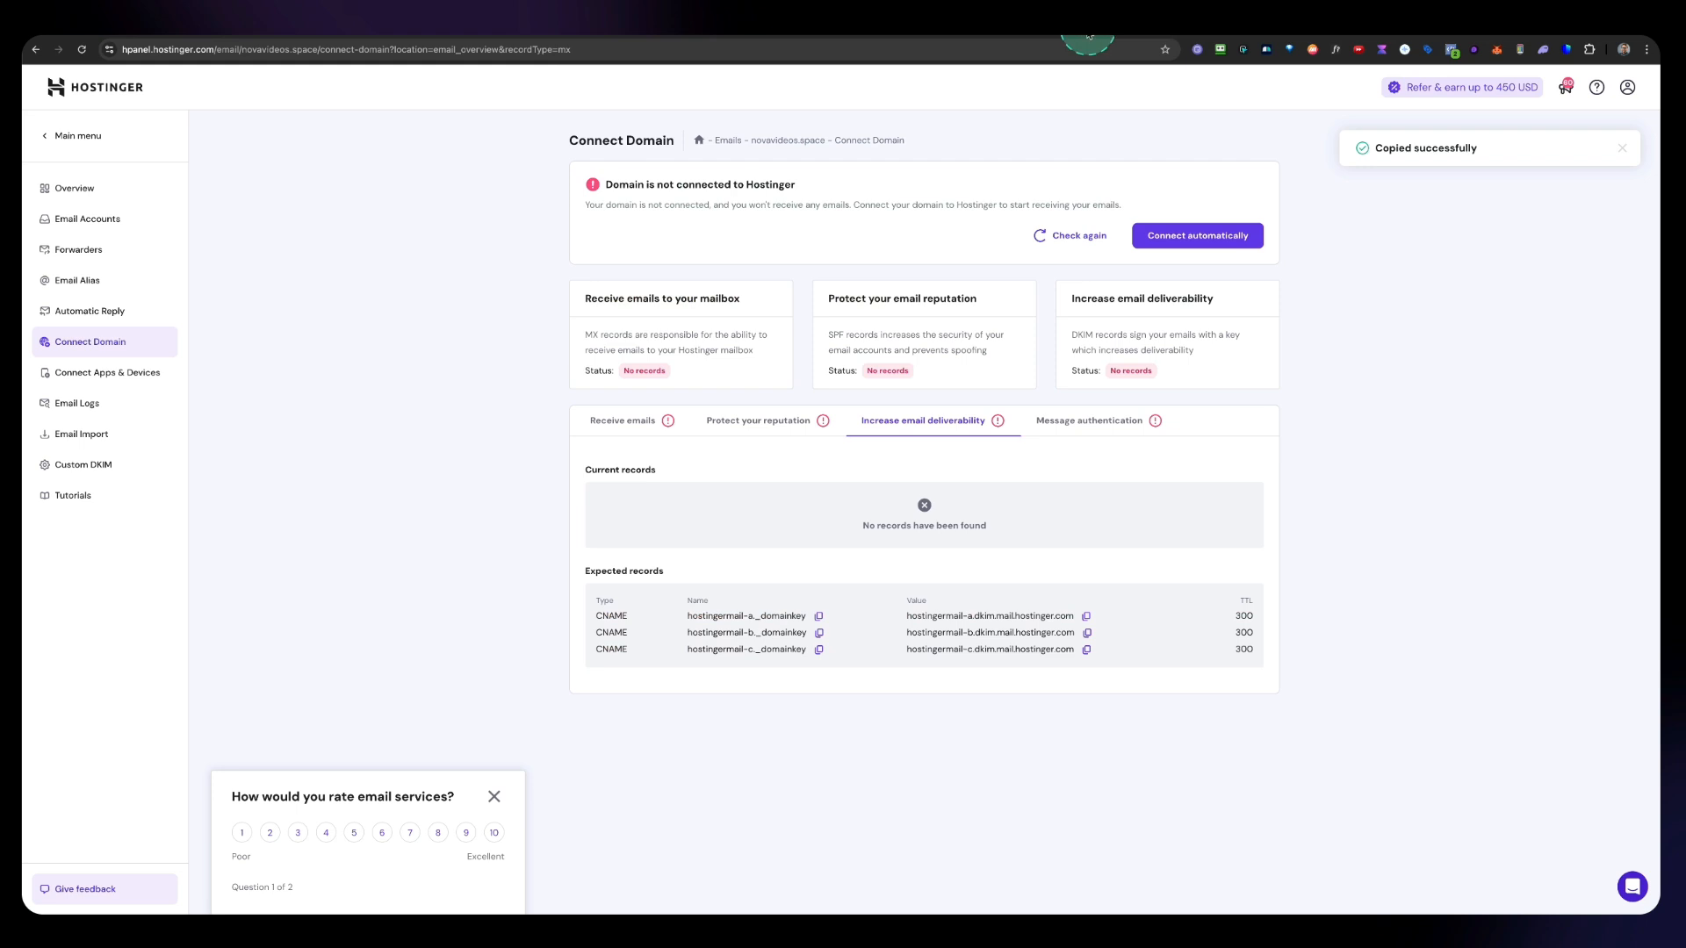
click(1088, 650)
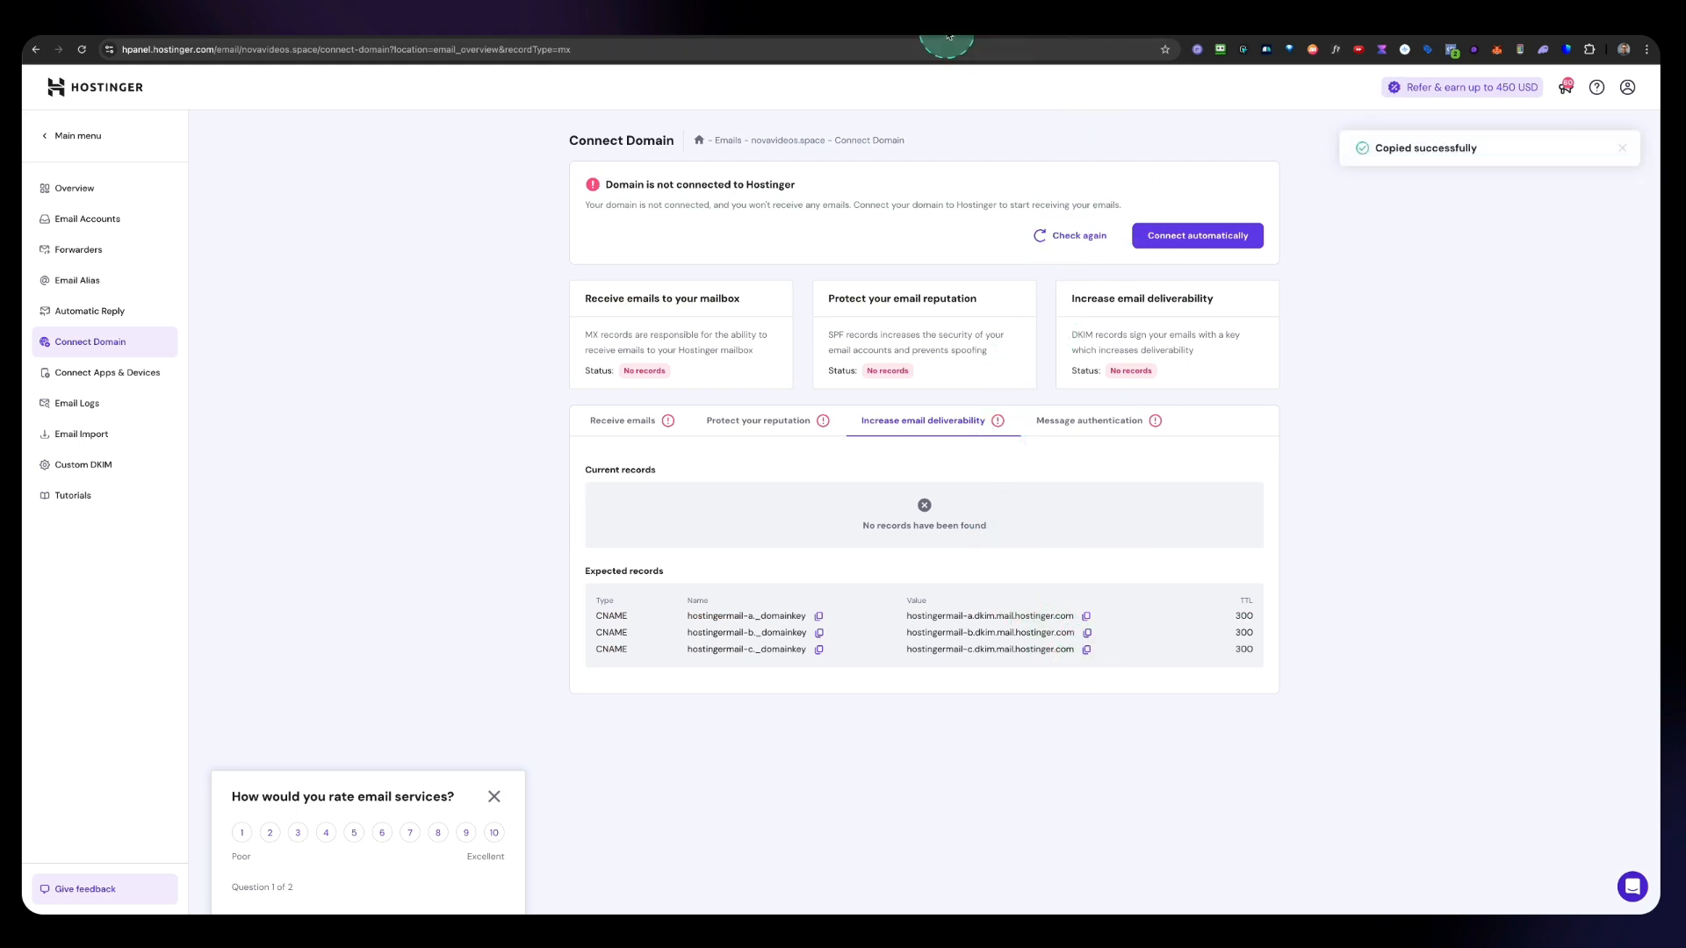
click(948, 35)
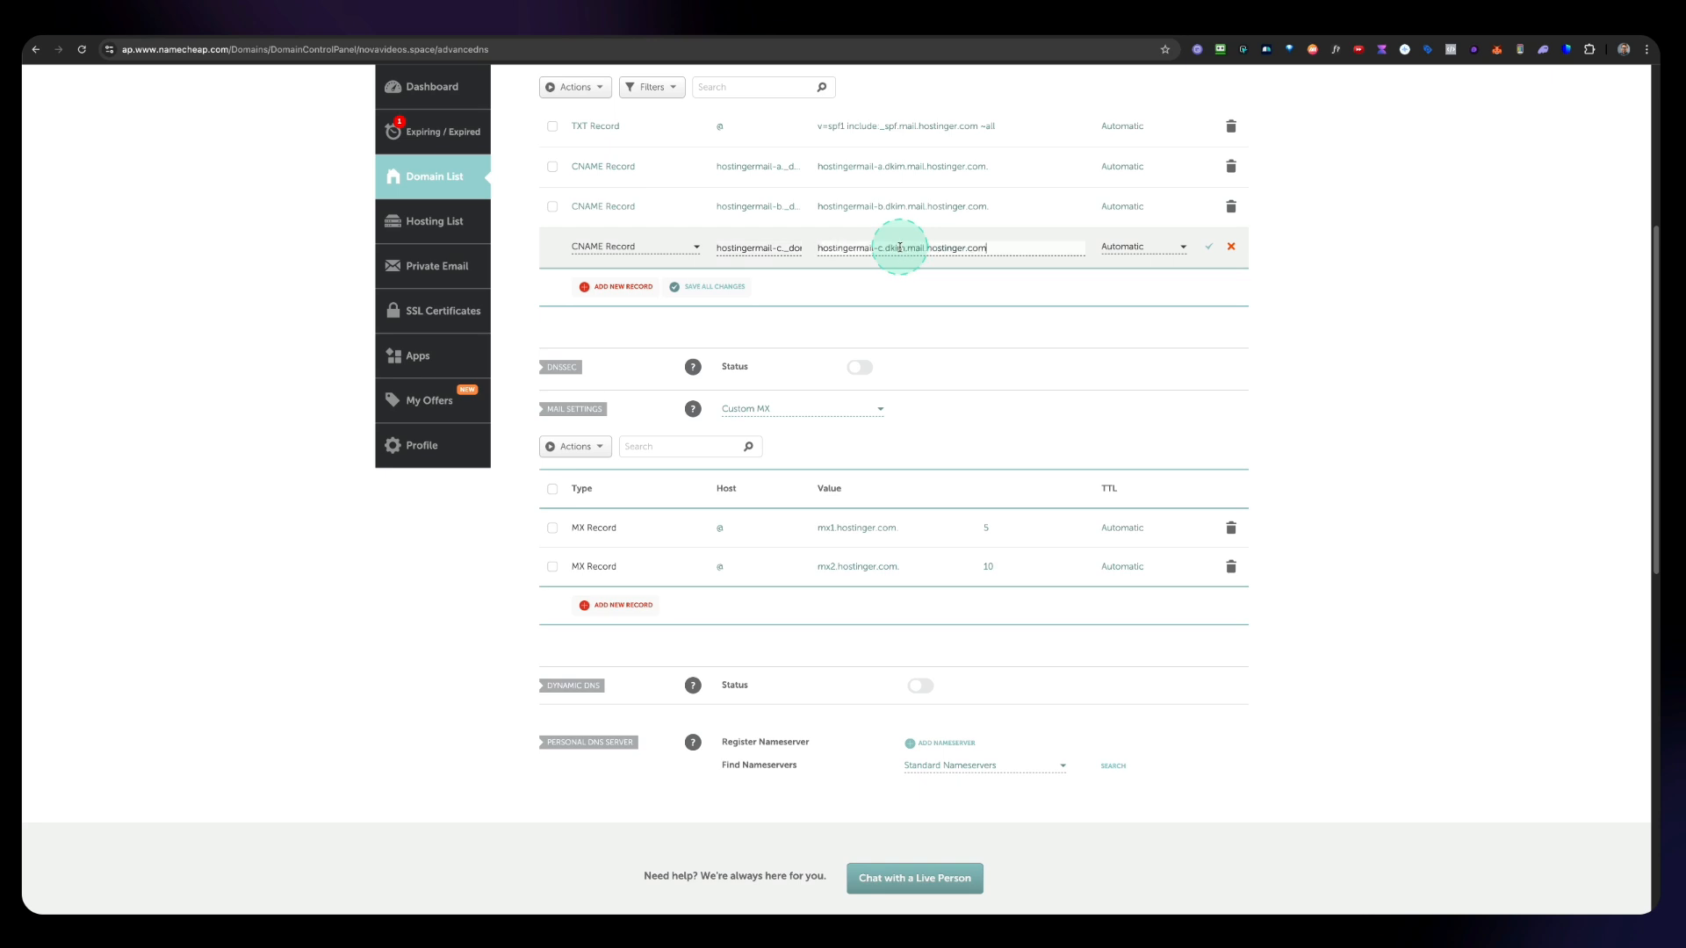
click(1208, 246)
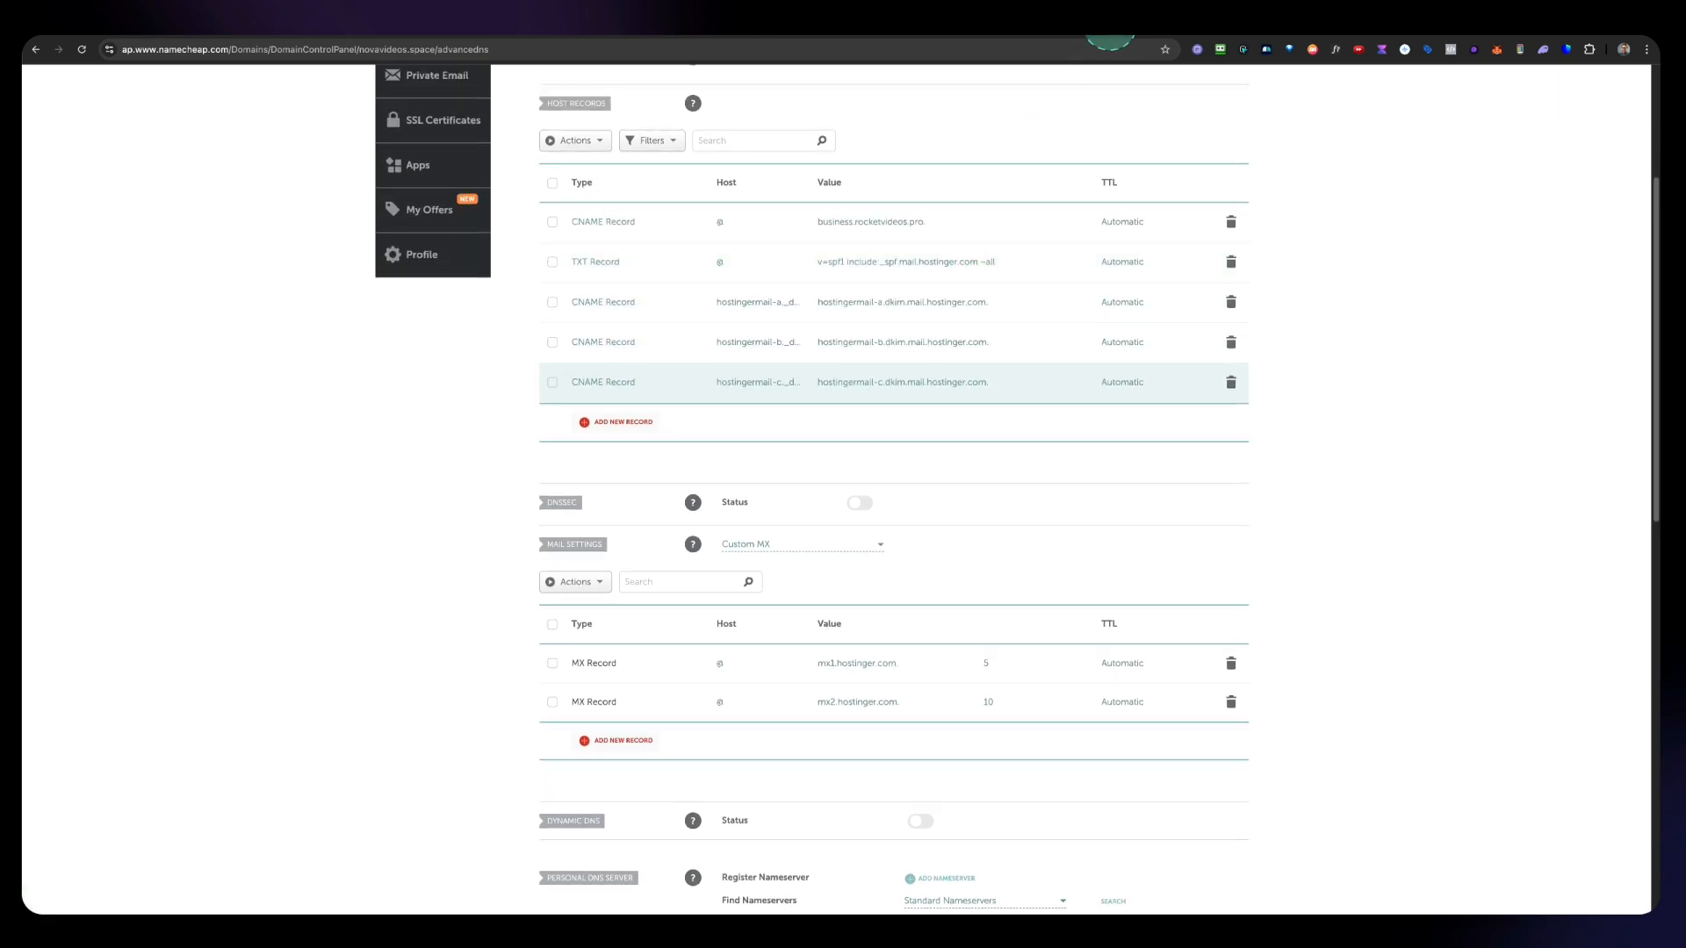
Step: Add a TXT record with host _dmarc, copied from Hostinger's message authentication records
click(1110, 39)
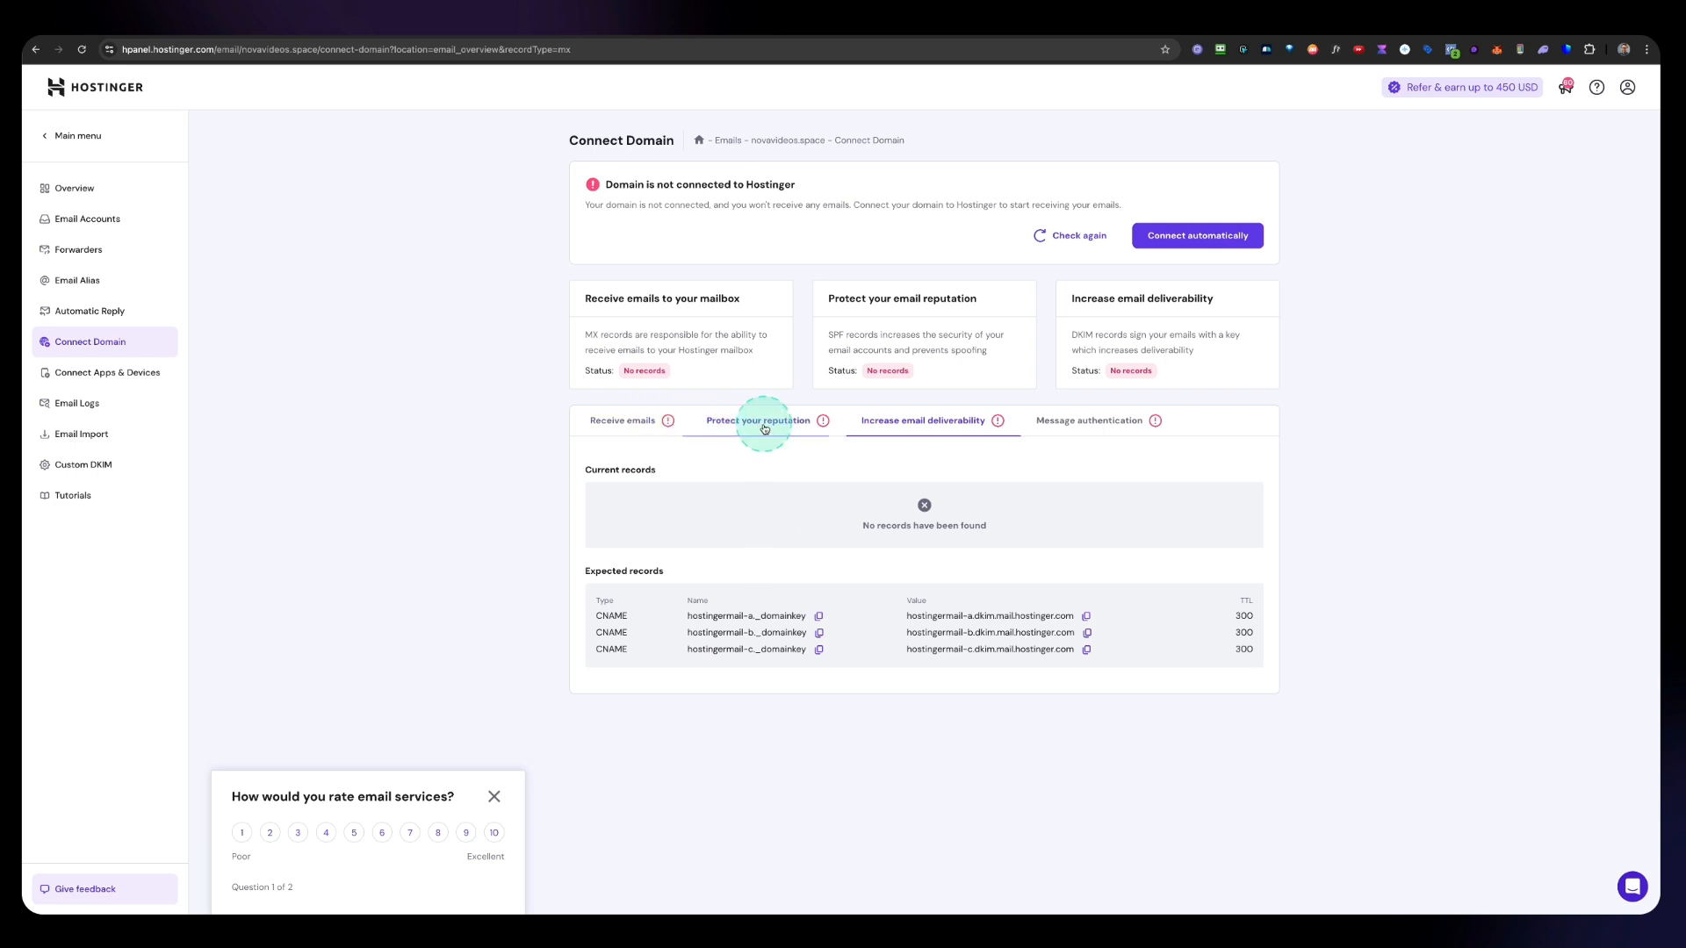
click(1094, 428)
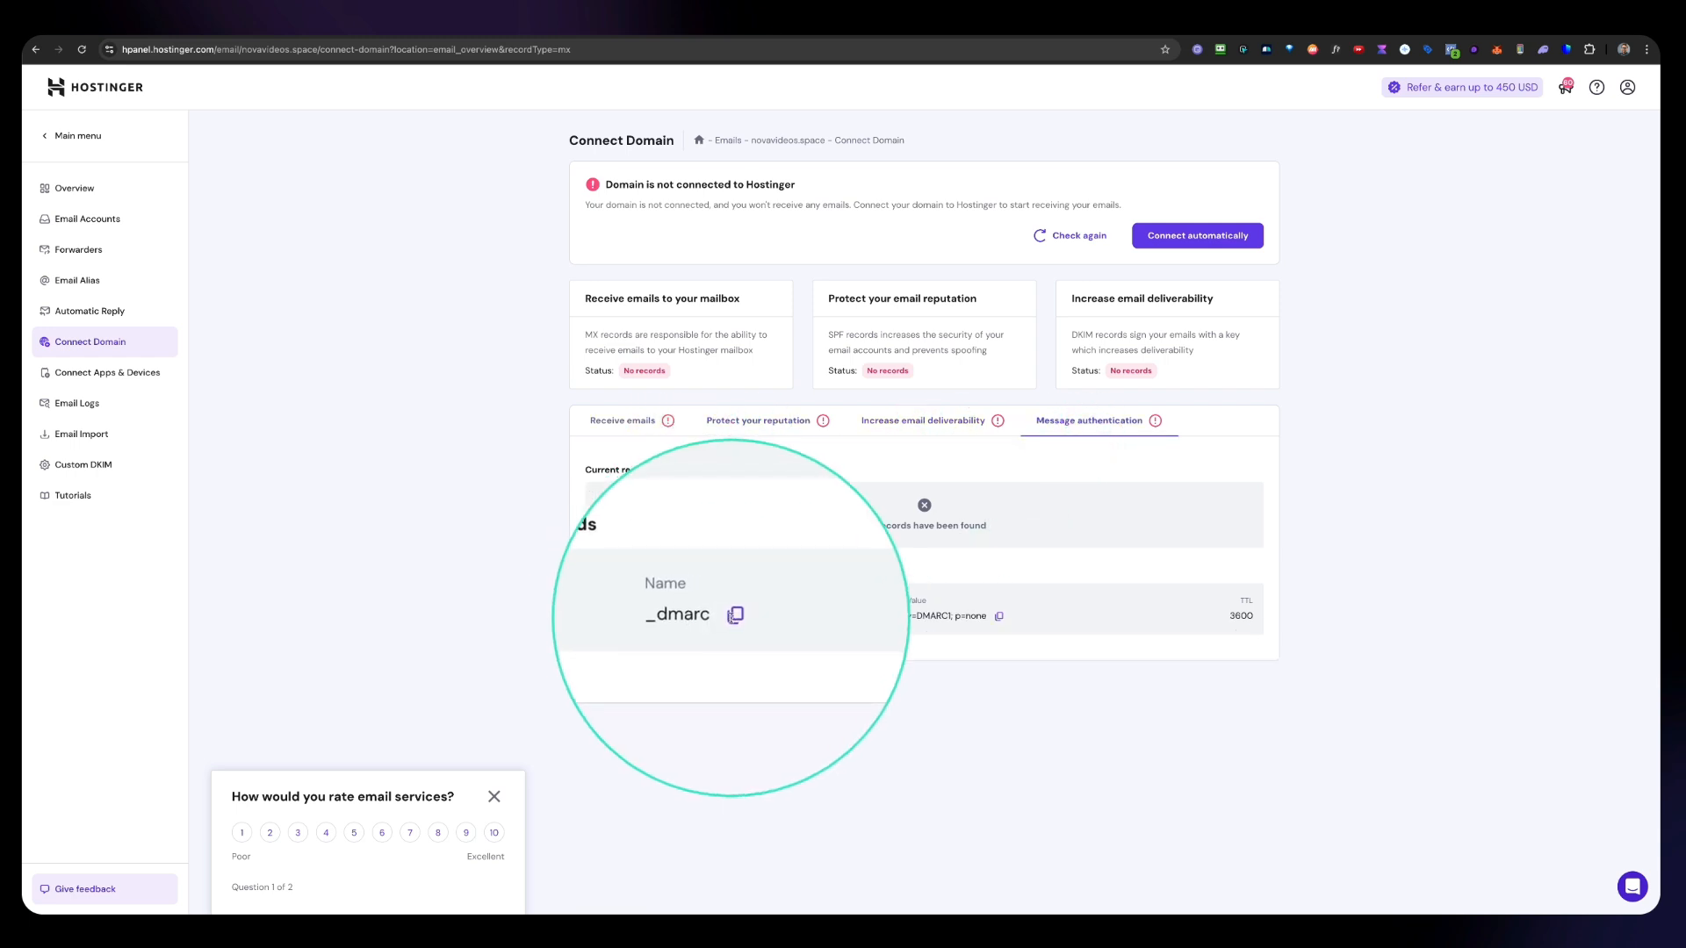
click(734, 618)
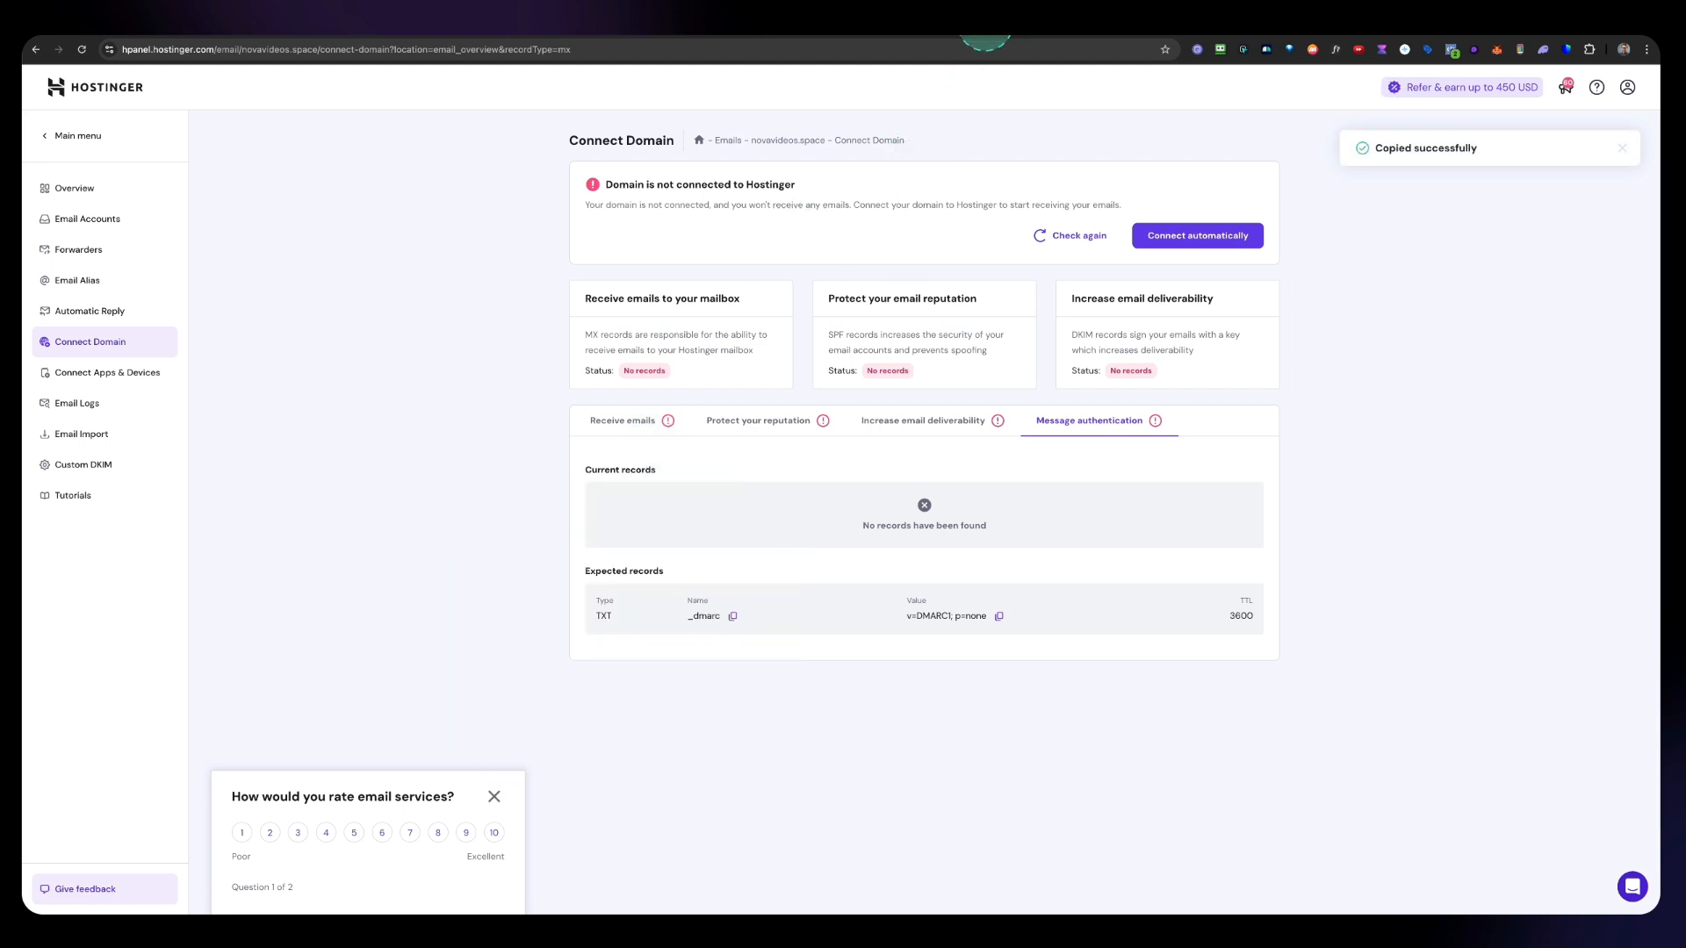
click(986, 36)
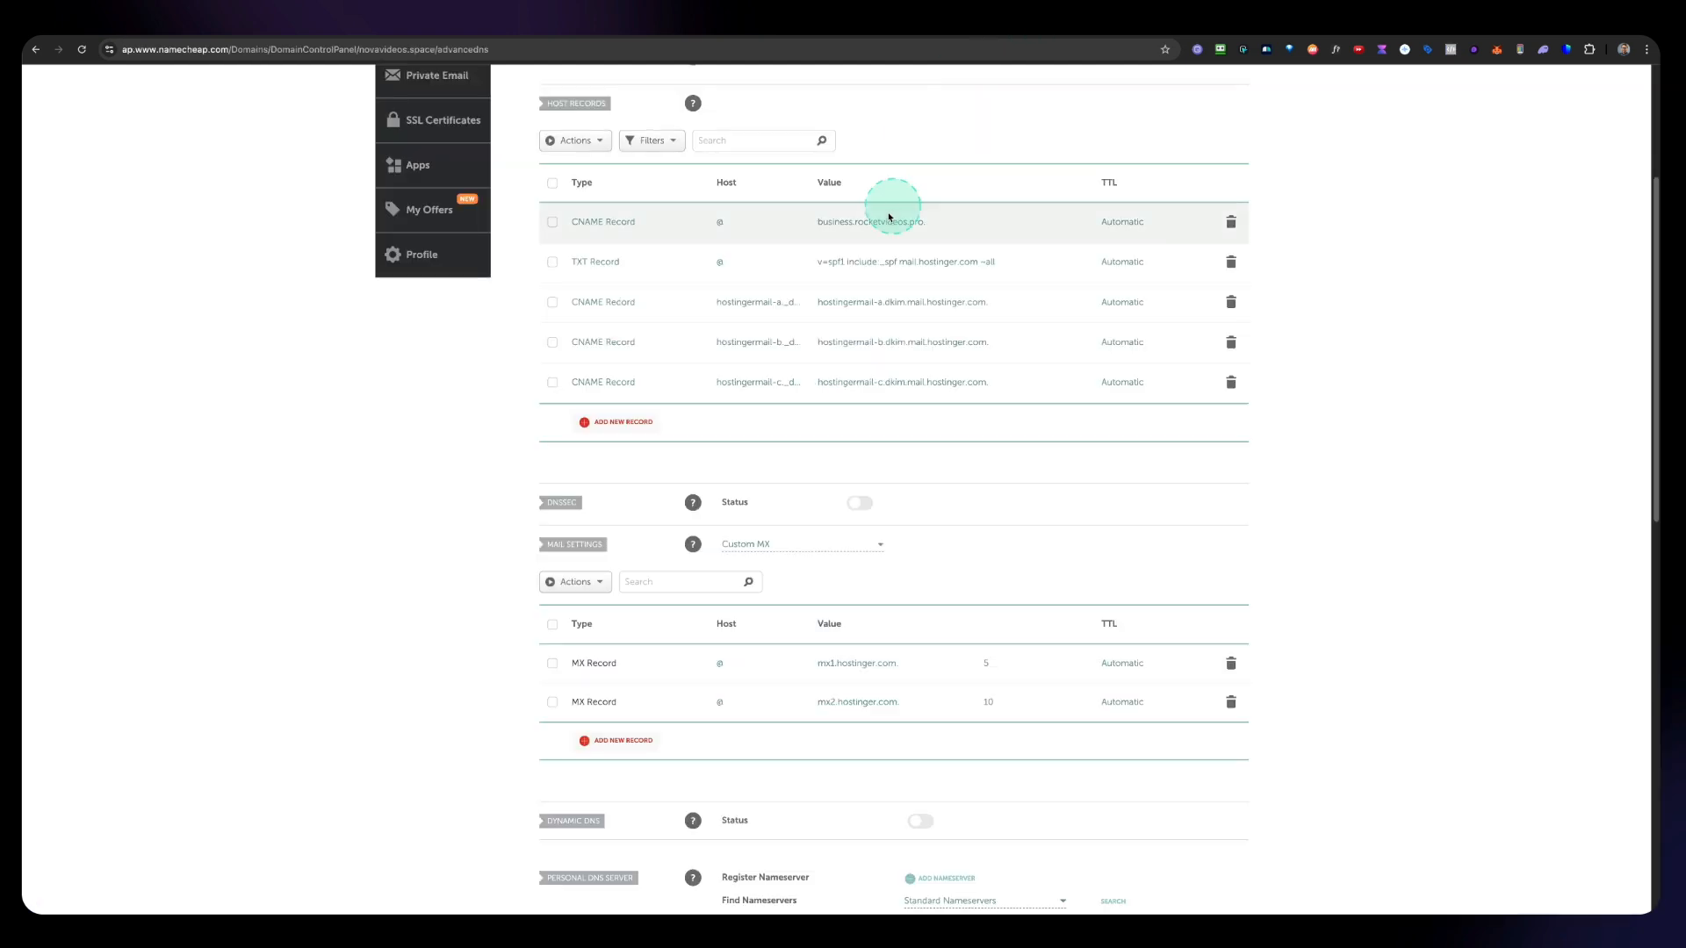
click(619, 422)
scroll(606, 421, down, 2)
scroll(633, 332, down, 3)
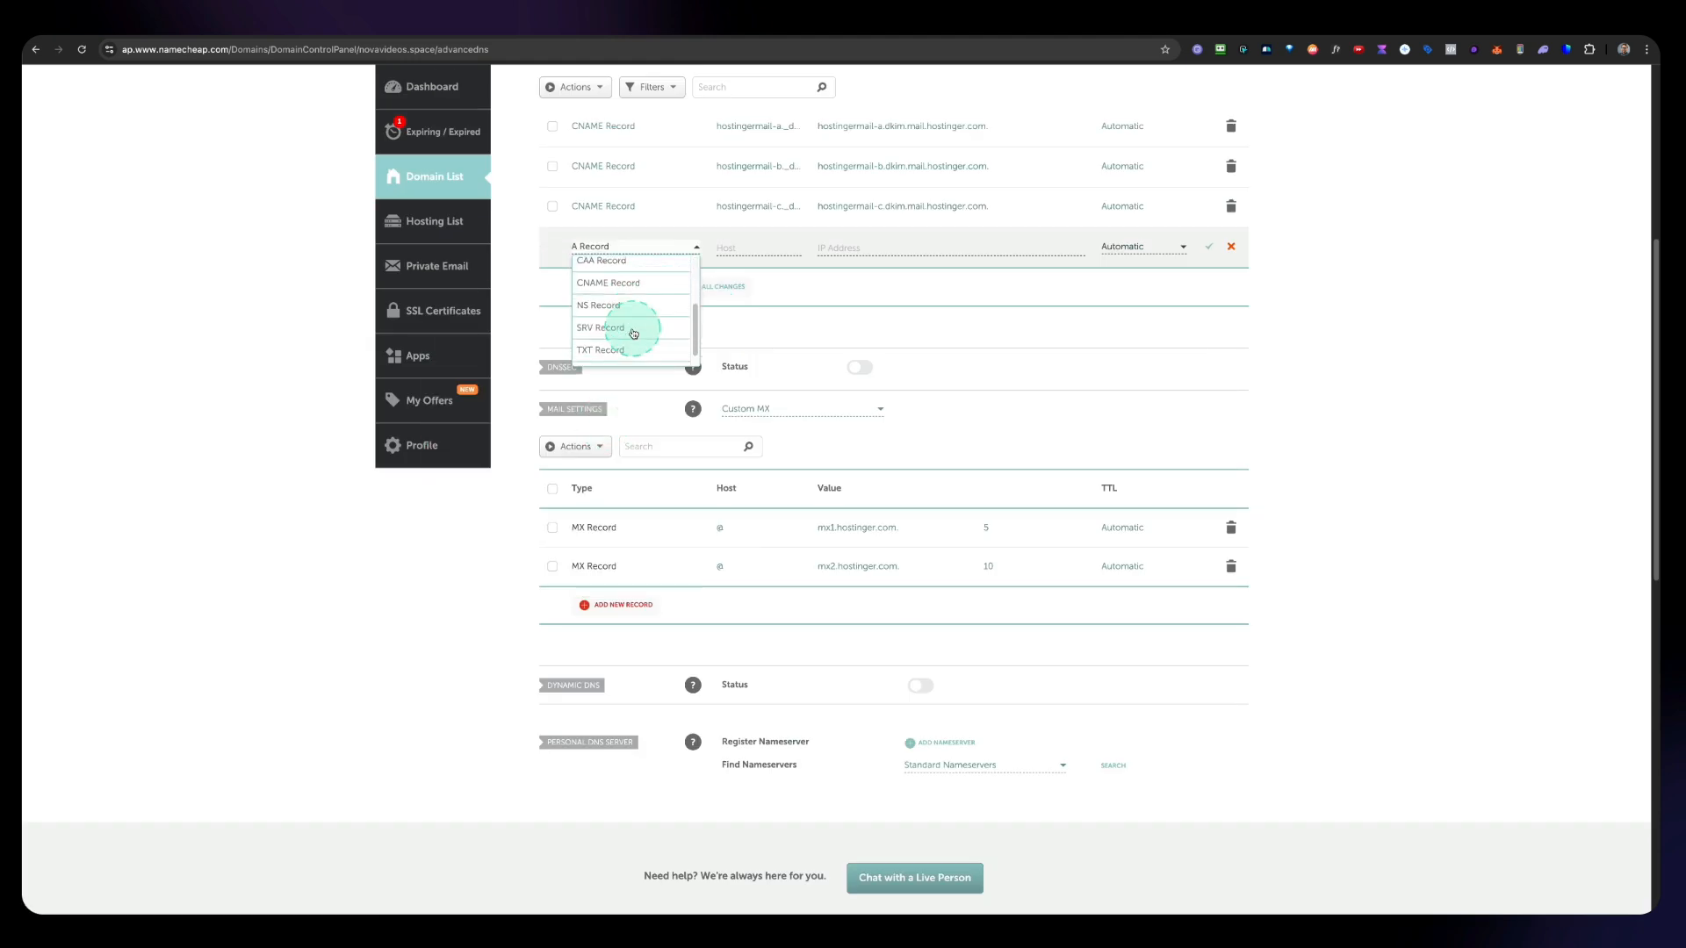
click(632, 333)
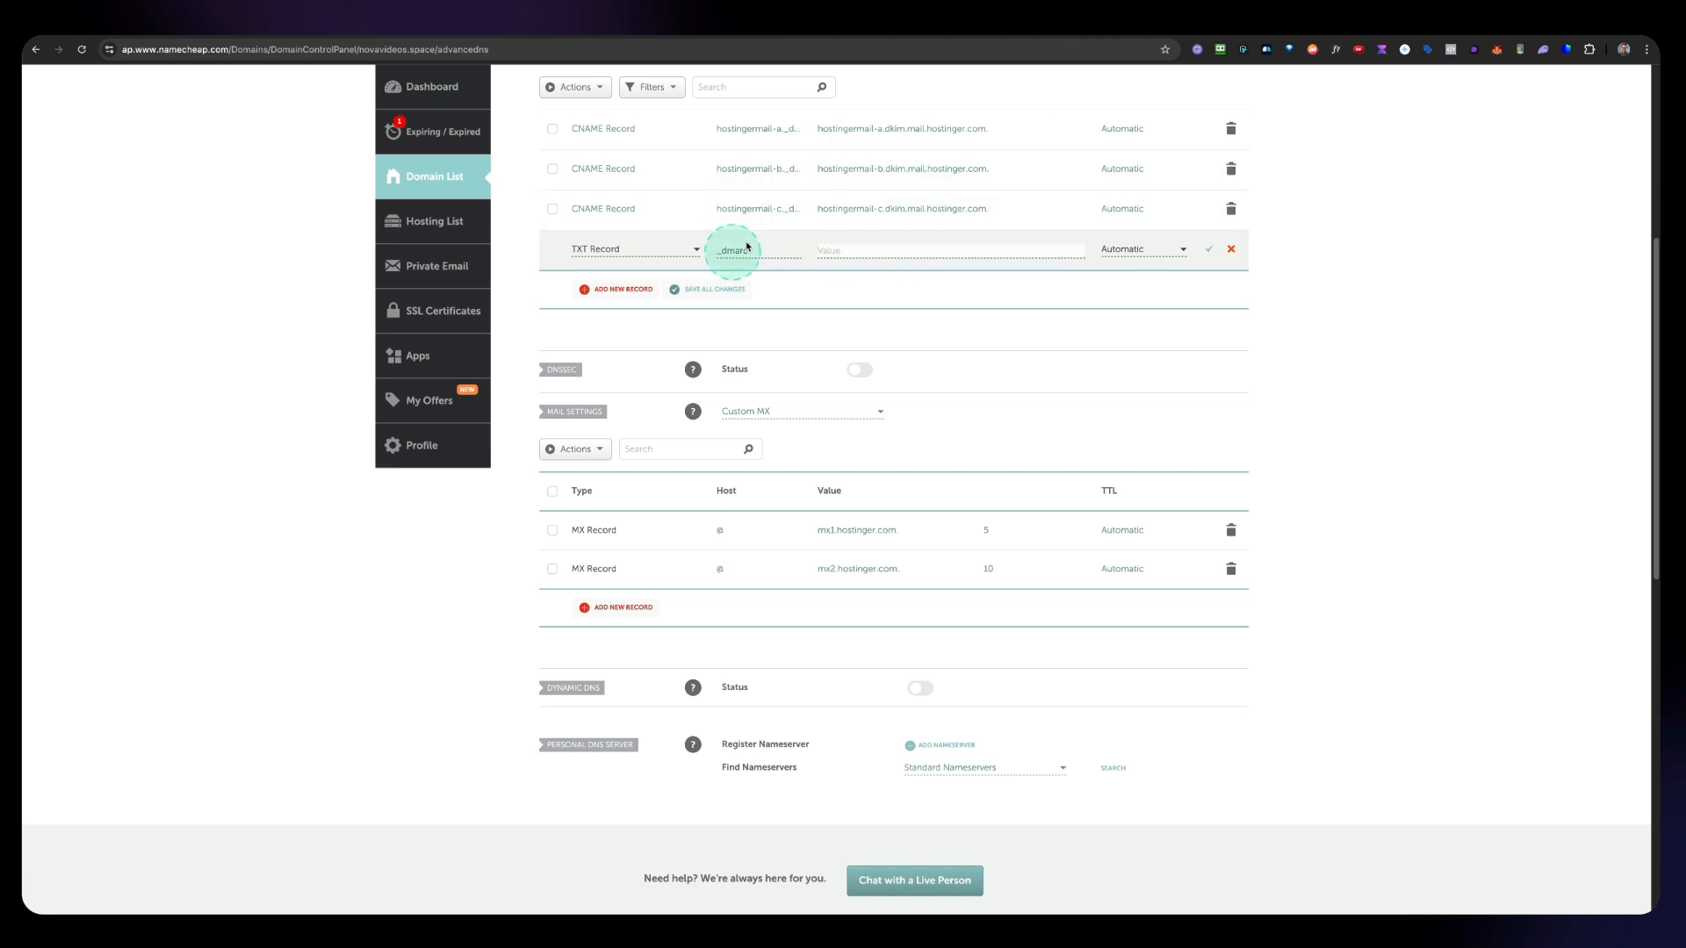
Step: Set the TXT record's value to v=DMARC1; p=none, copied from Hostinger, and save the record
click(1091, 26)
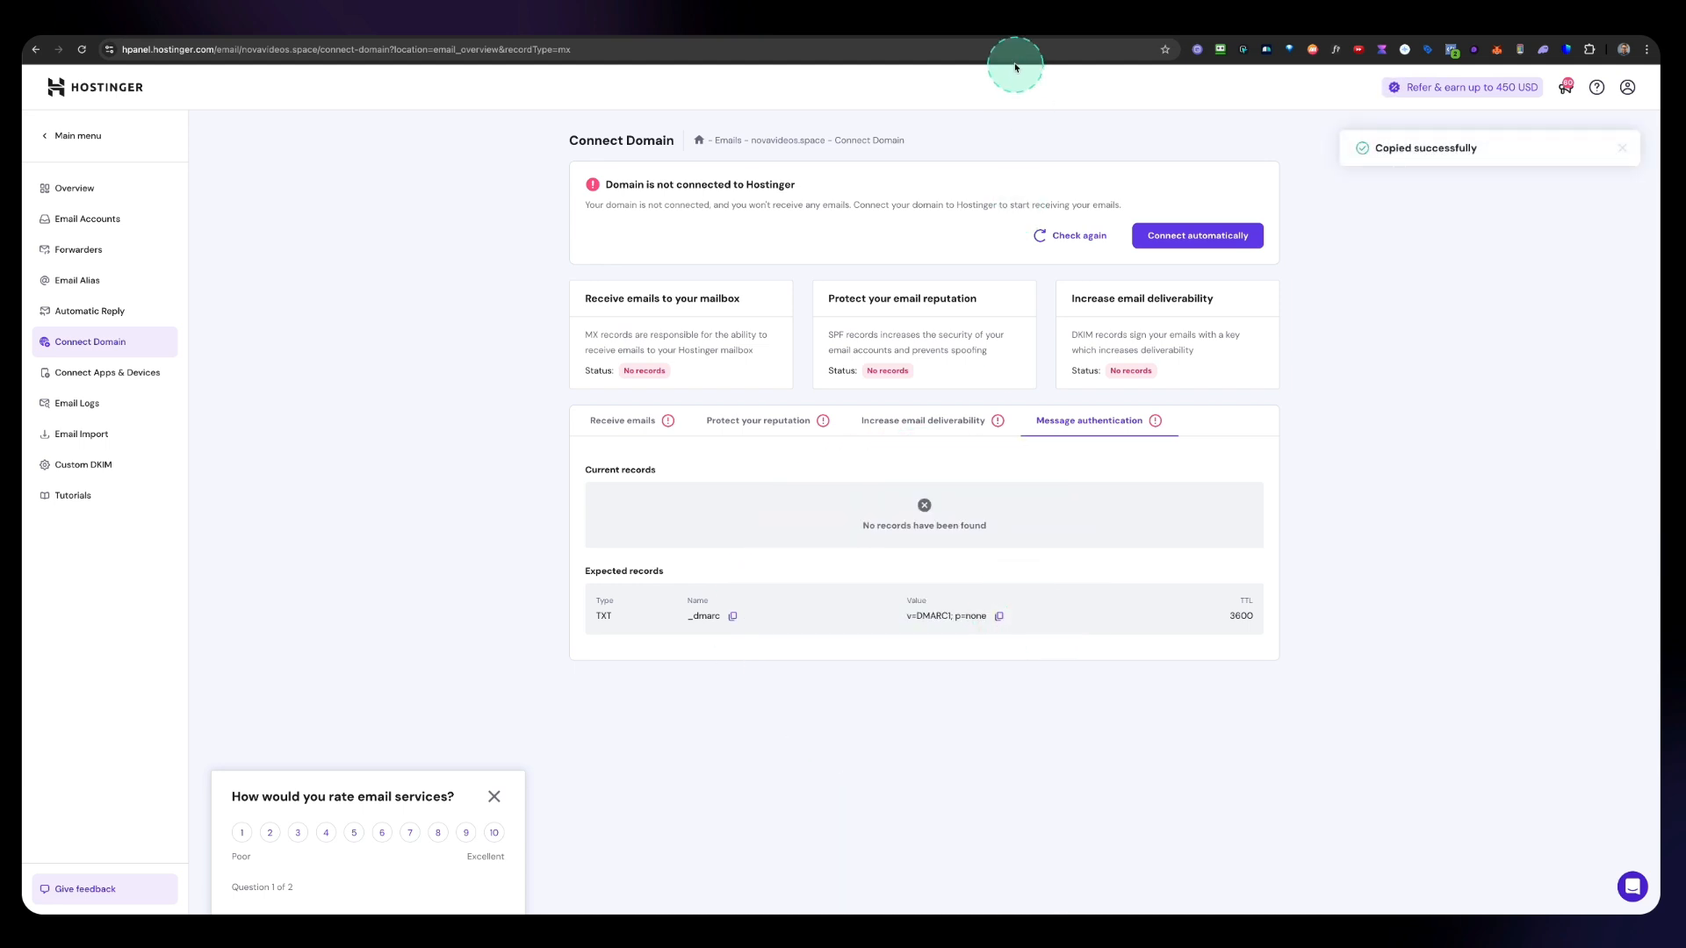
click(1014, 31)
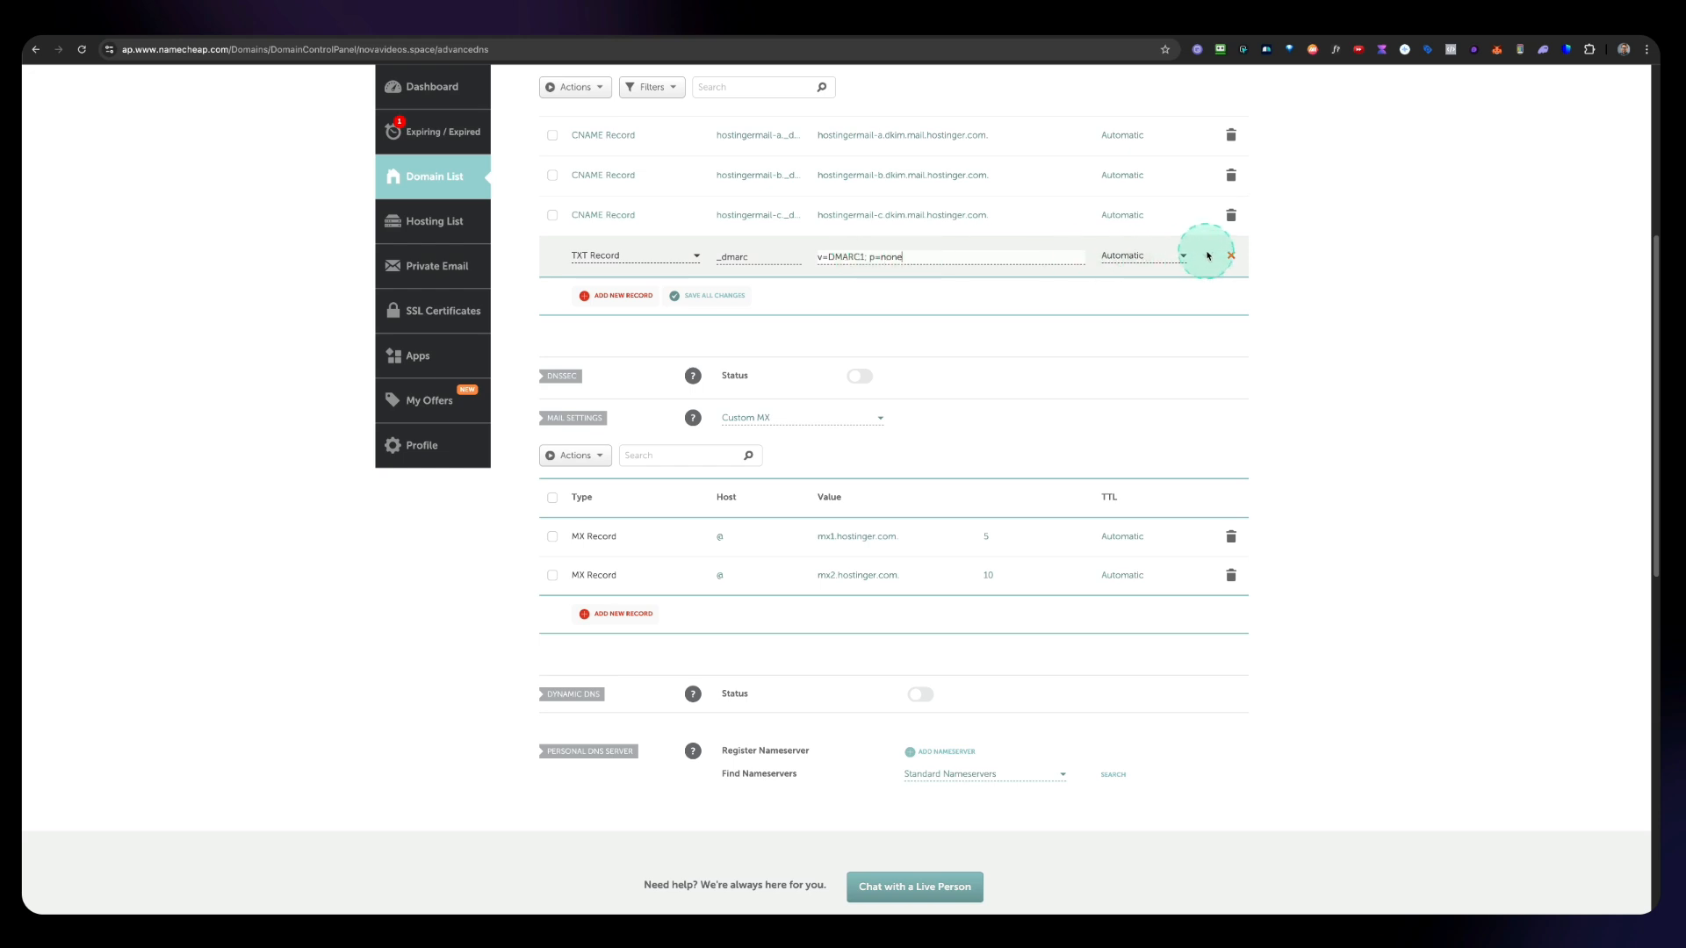
click(1208, 255)
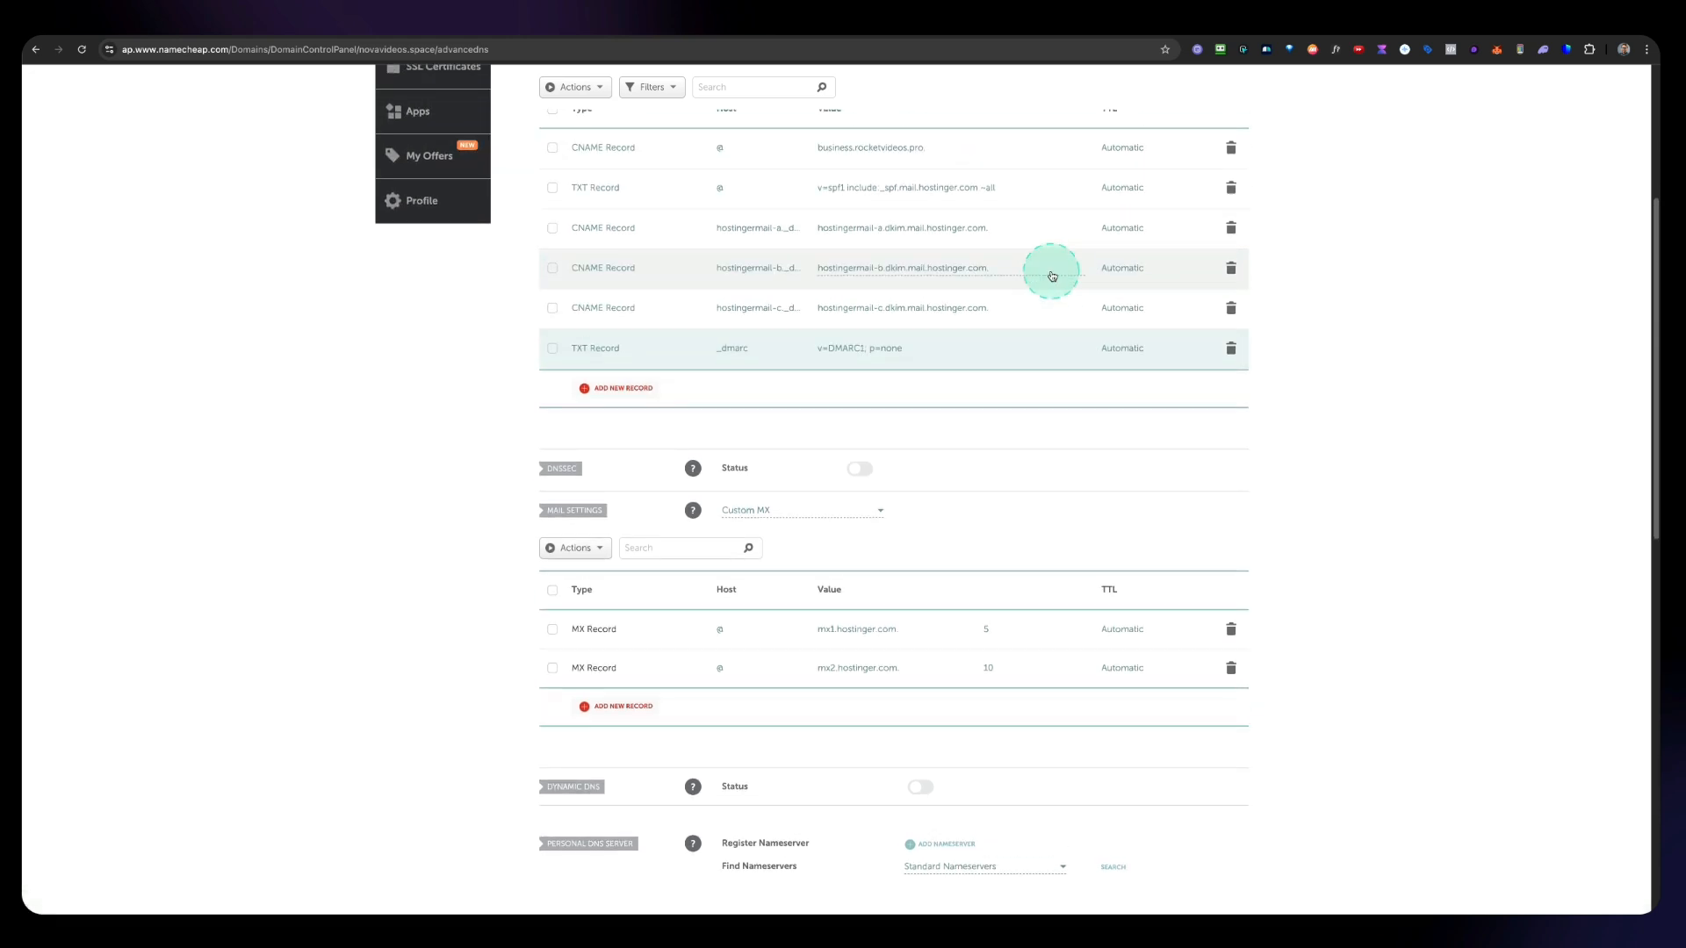
Step: Review the complete list of host records on the novavideos.space Advanced DNS page
scroll(1052, 276, up, 5)
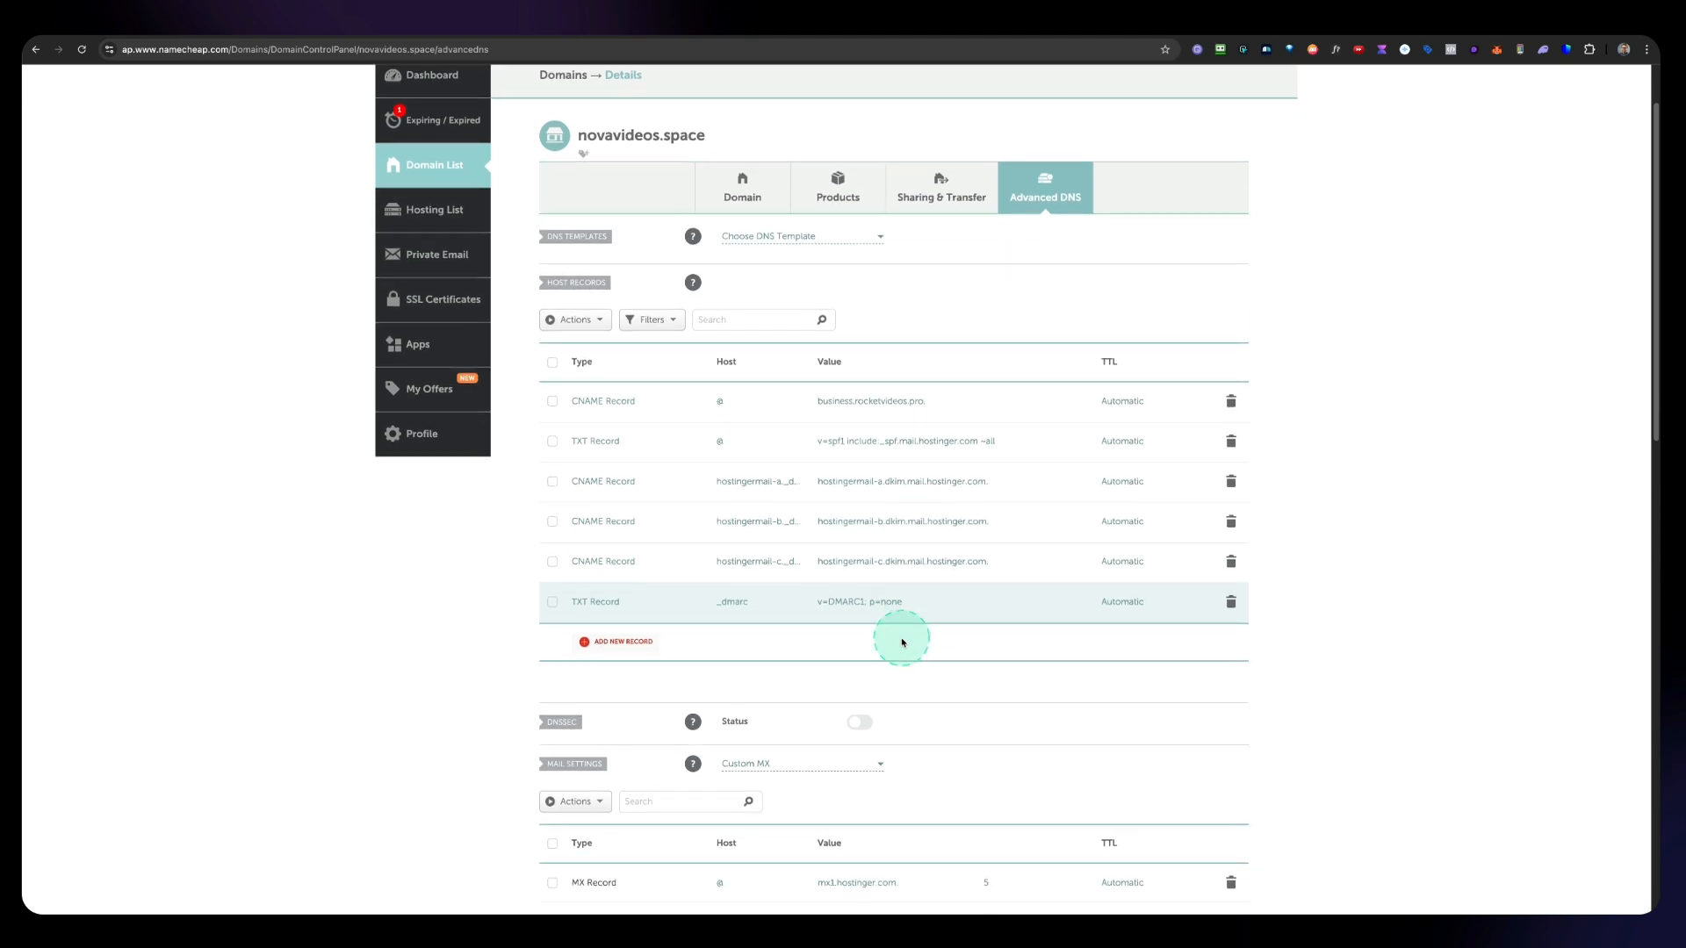
scroll(902, 642, down, 3)
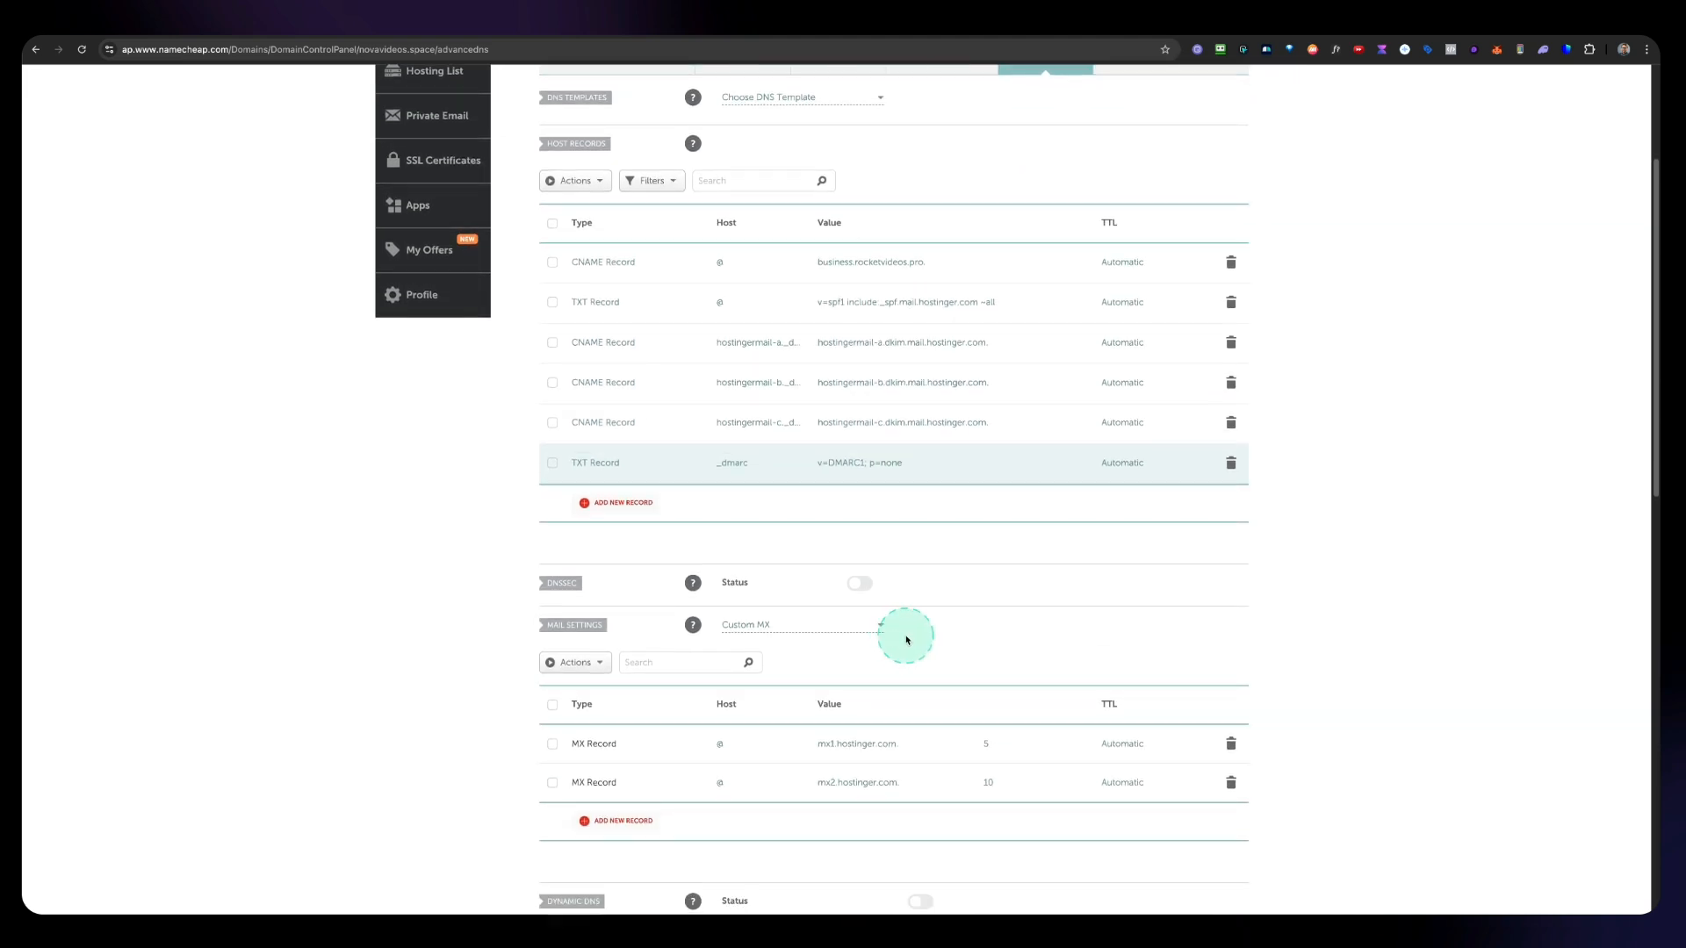
scroll(906, 640, up, 1)
scroll(906, 640, down, 2)
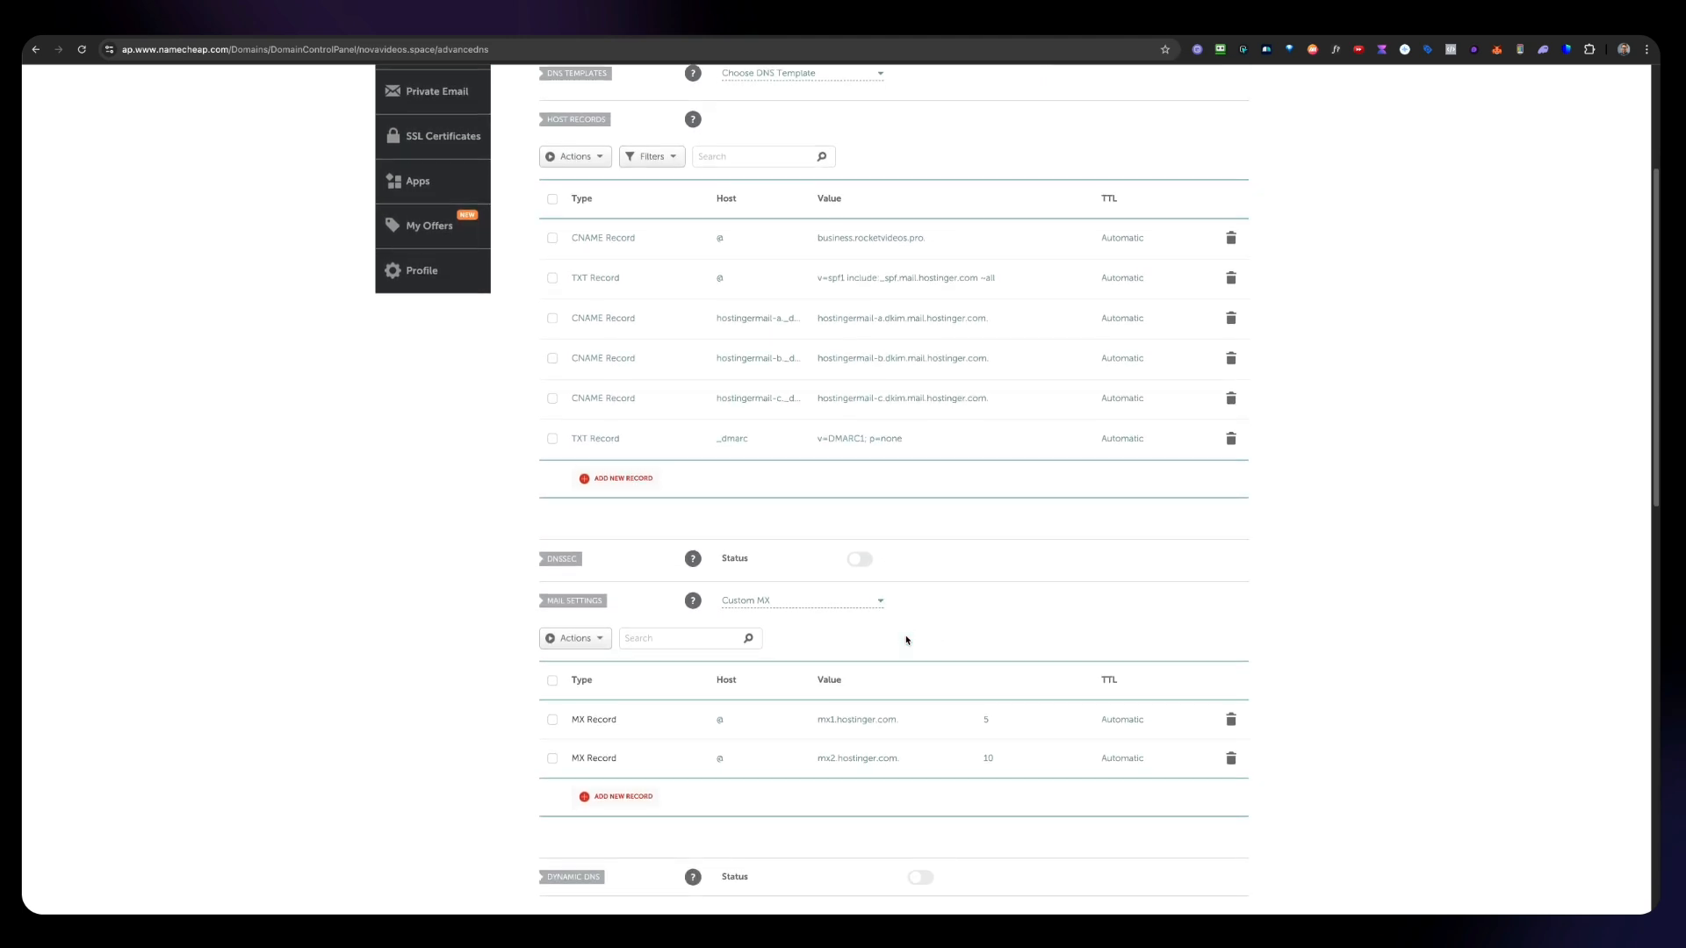
scroll(906, 639, up, 2)
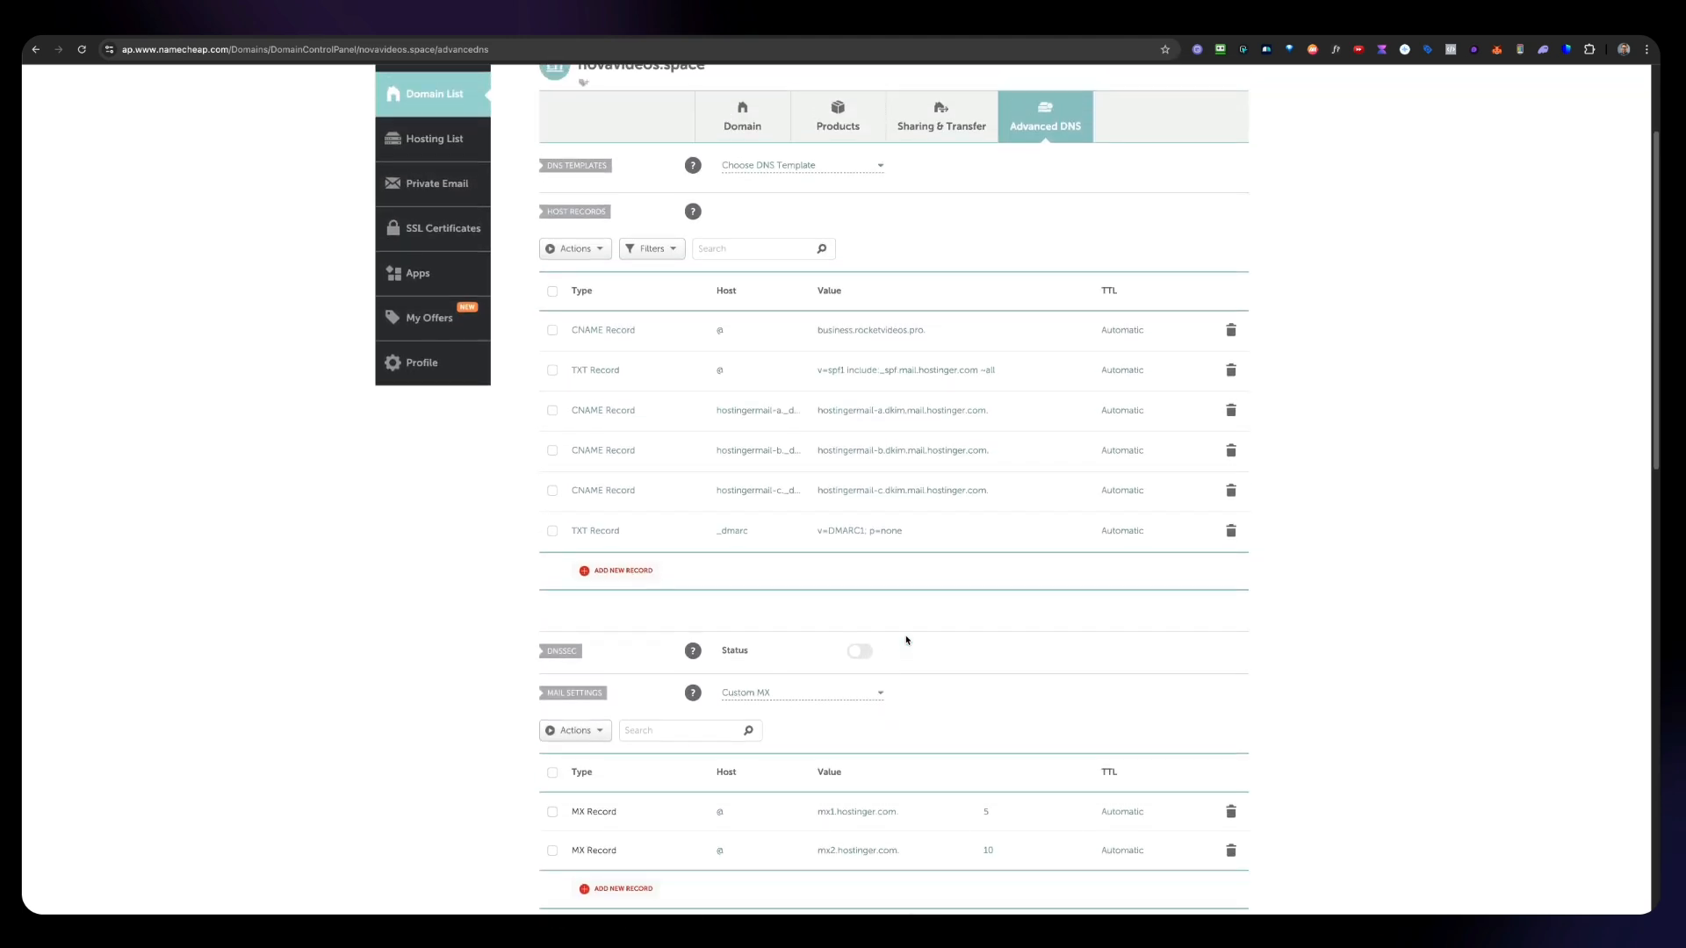
click(946, 526)
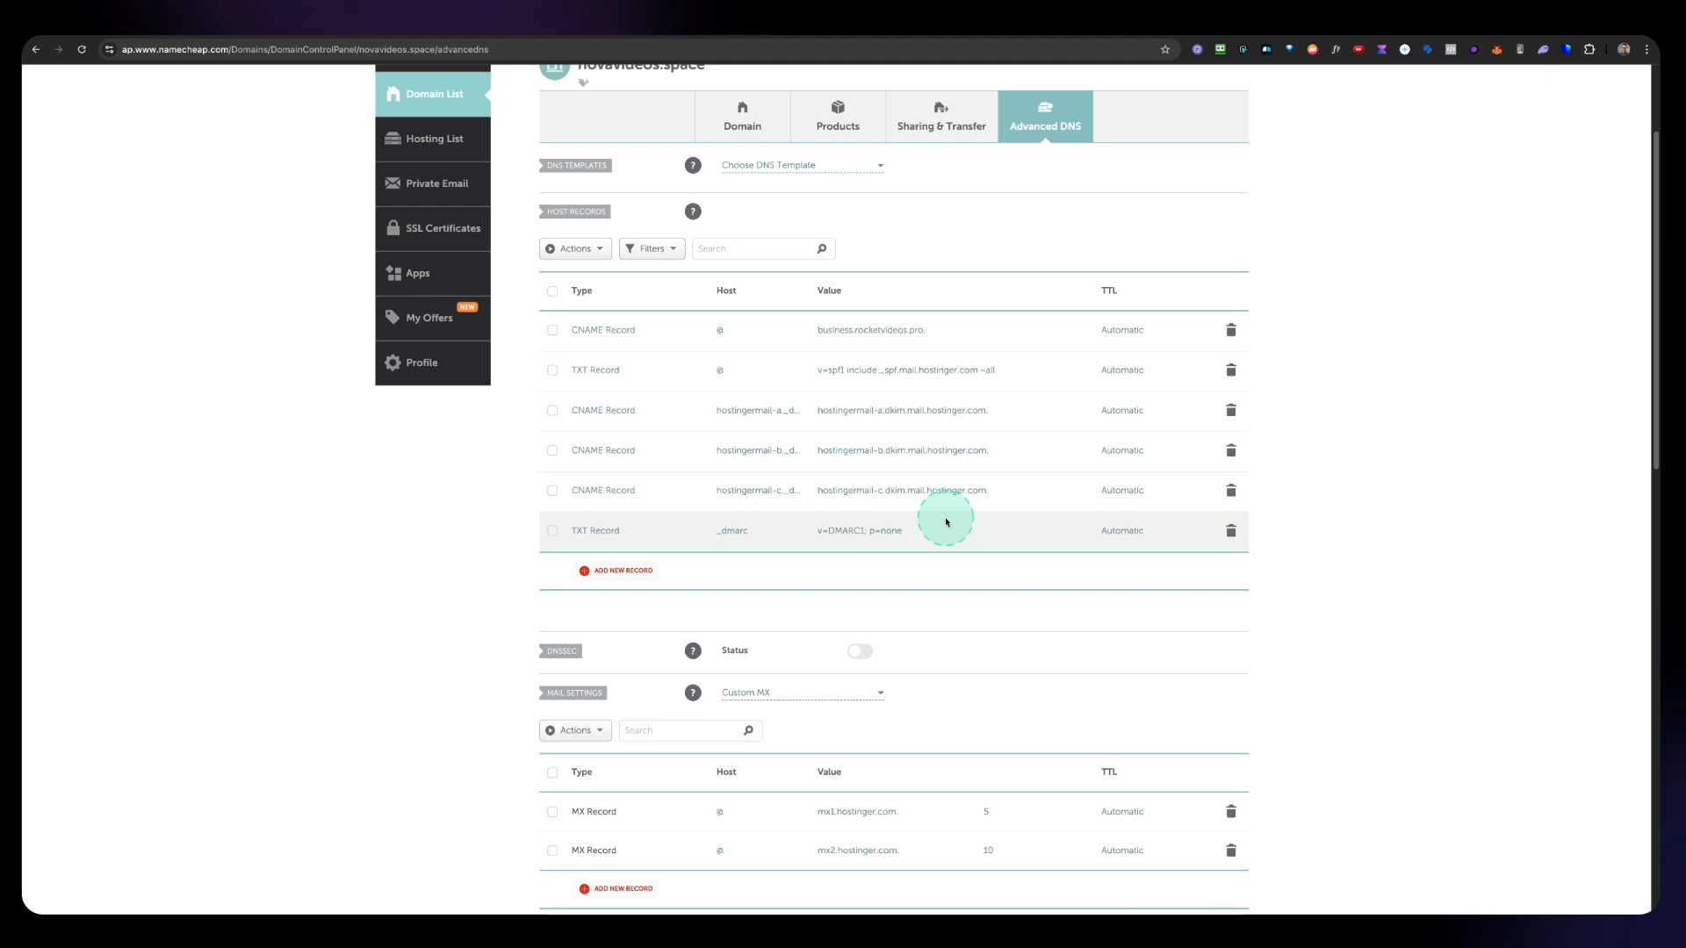
click(992, 22)
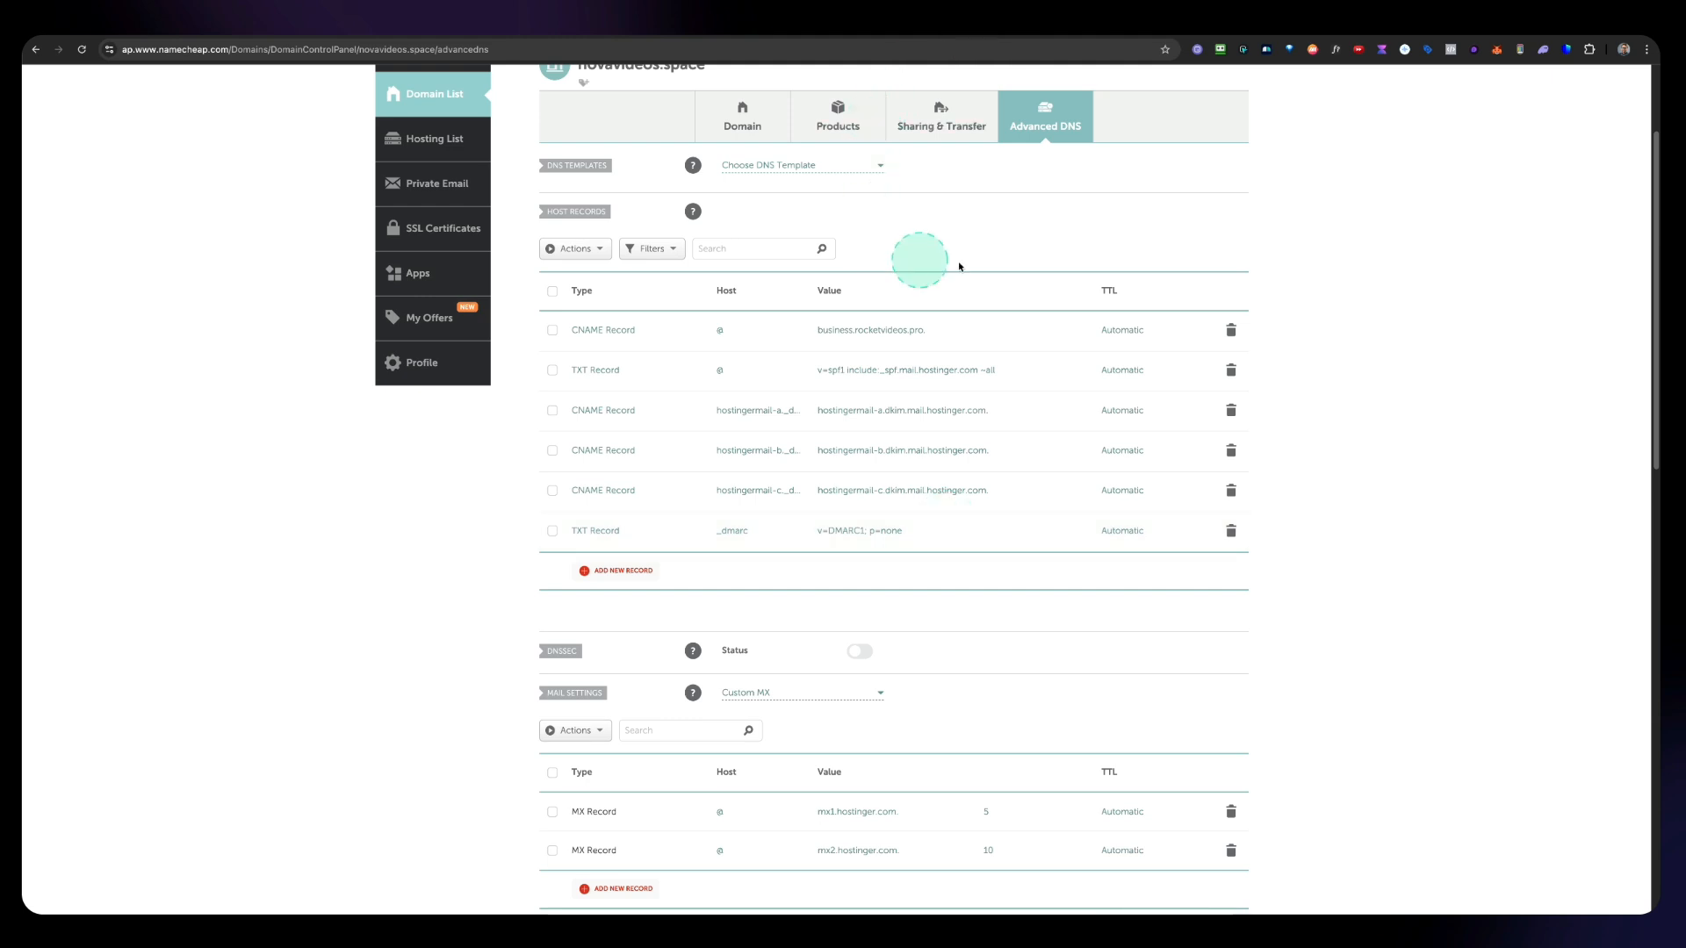
scroll(790, 339, up, 2)
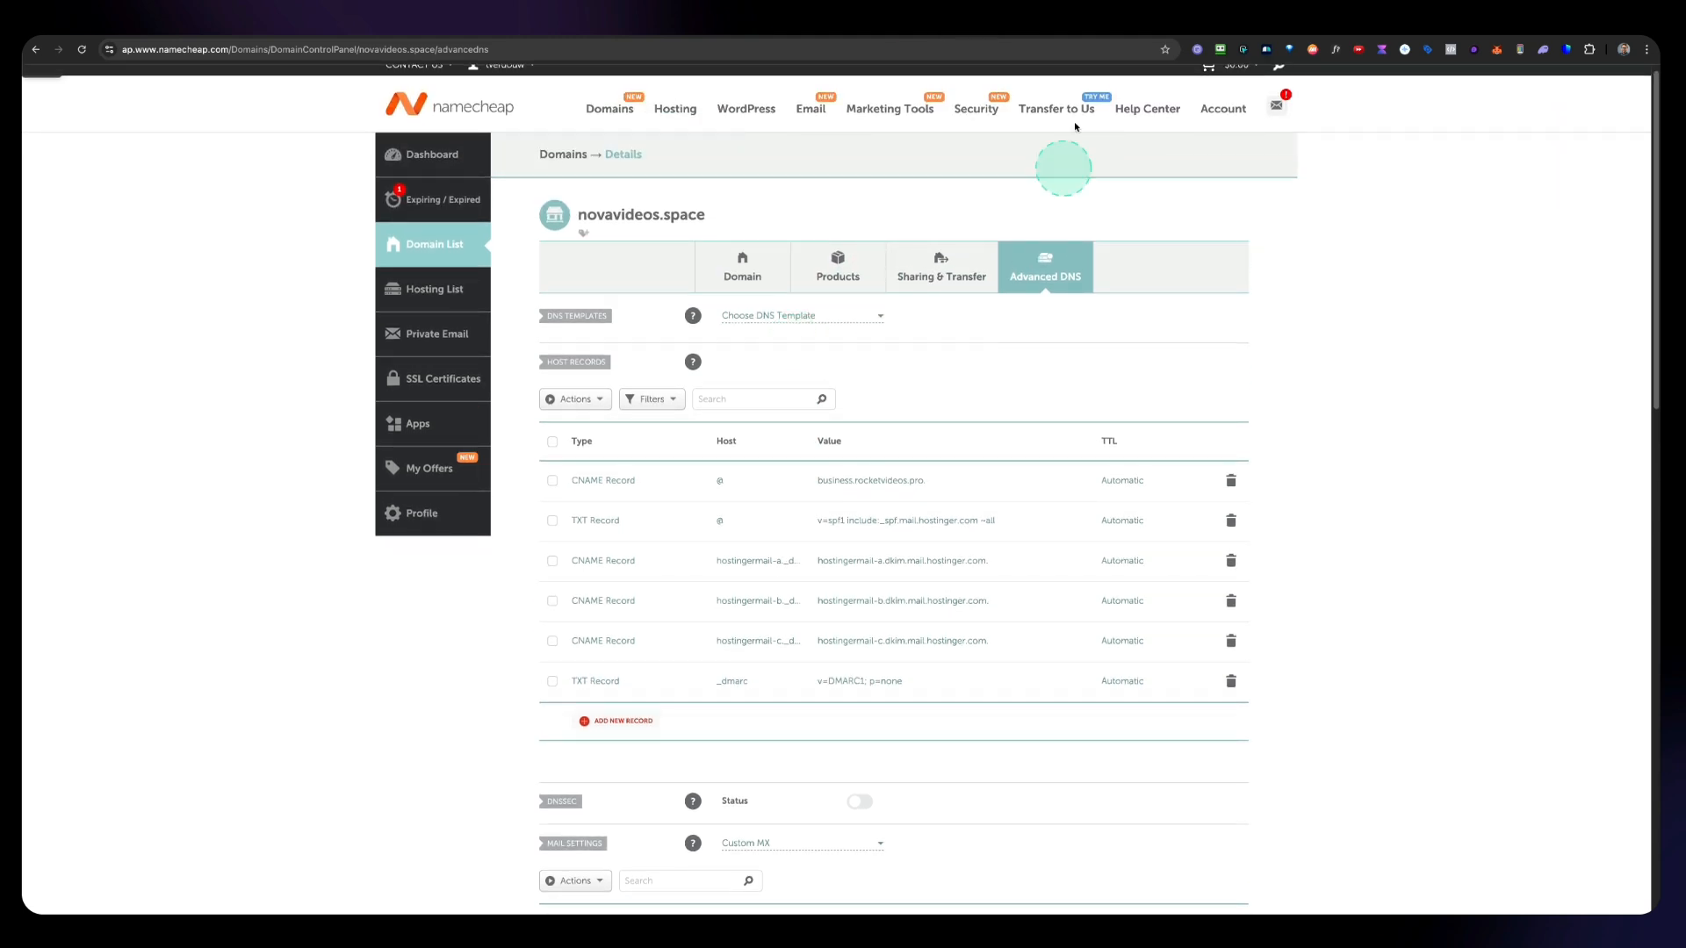
Step: Review the expected records under each Hostinger Connect Domain tab against the added DNS records
click(1094, 39)
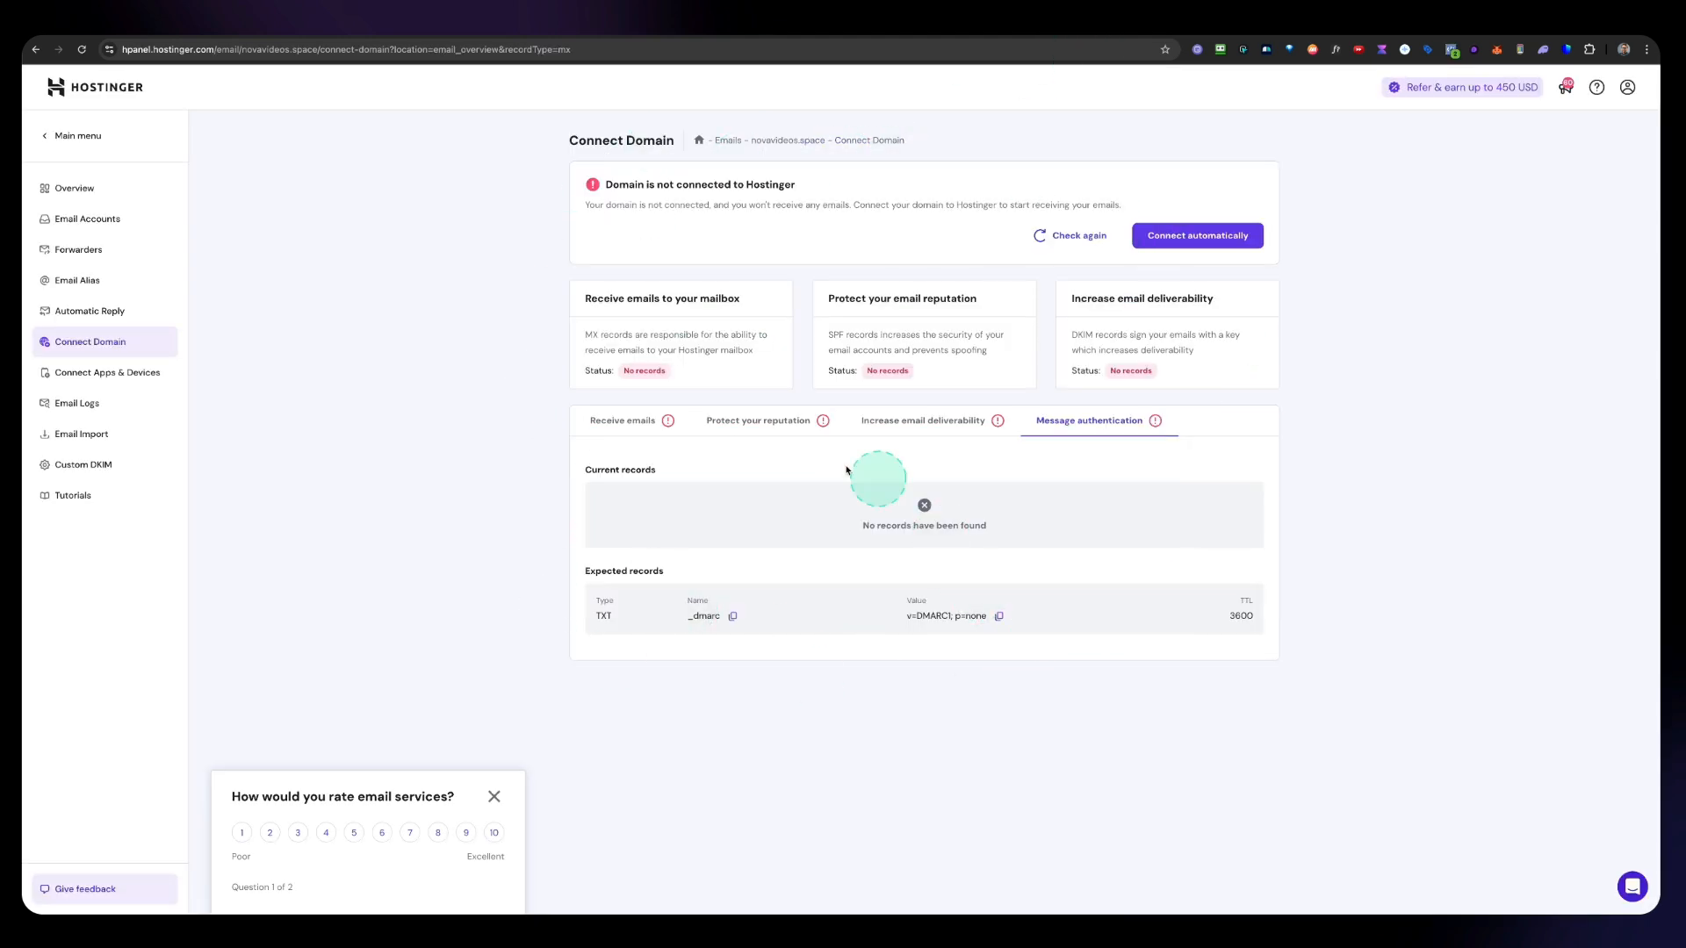
click(633, 421)
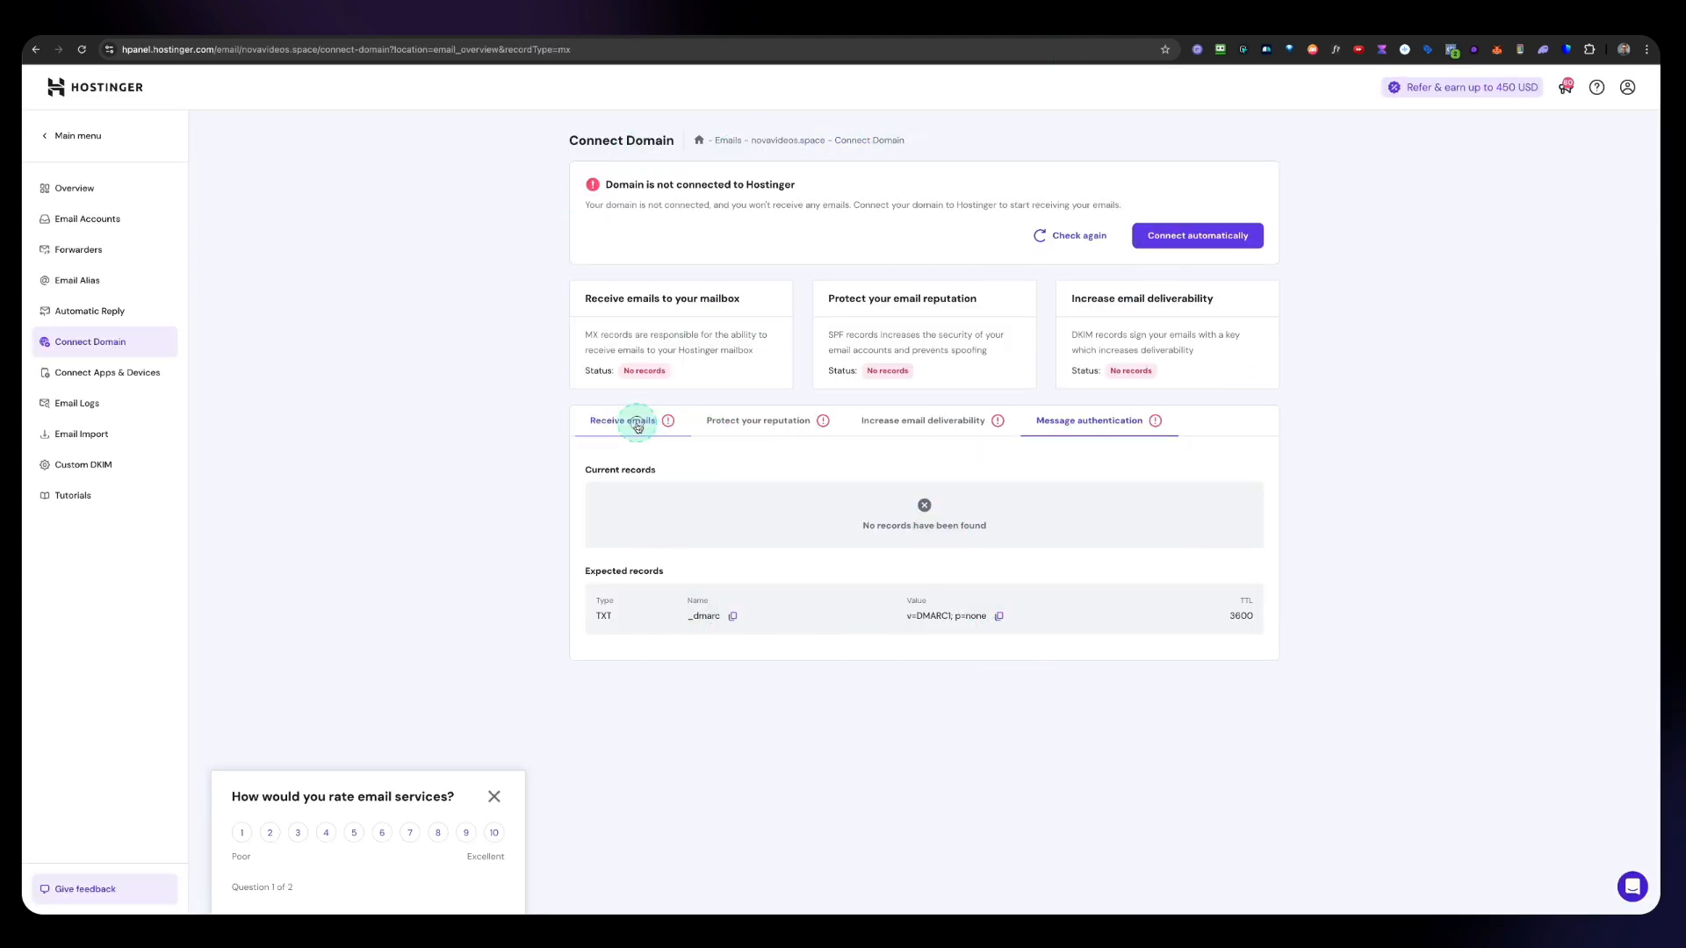
click(772, 429)
click(911, 427)
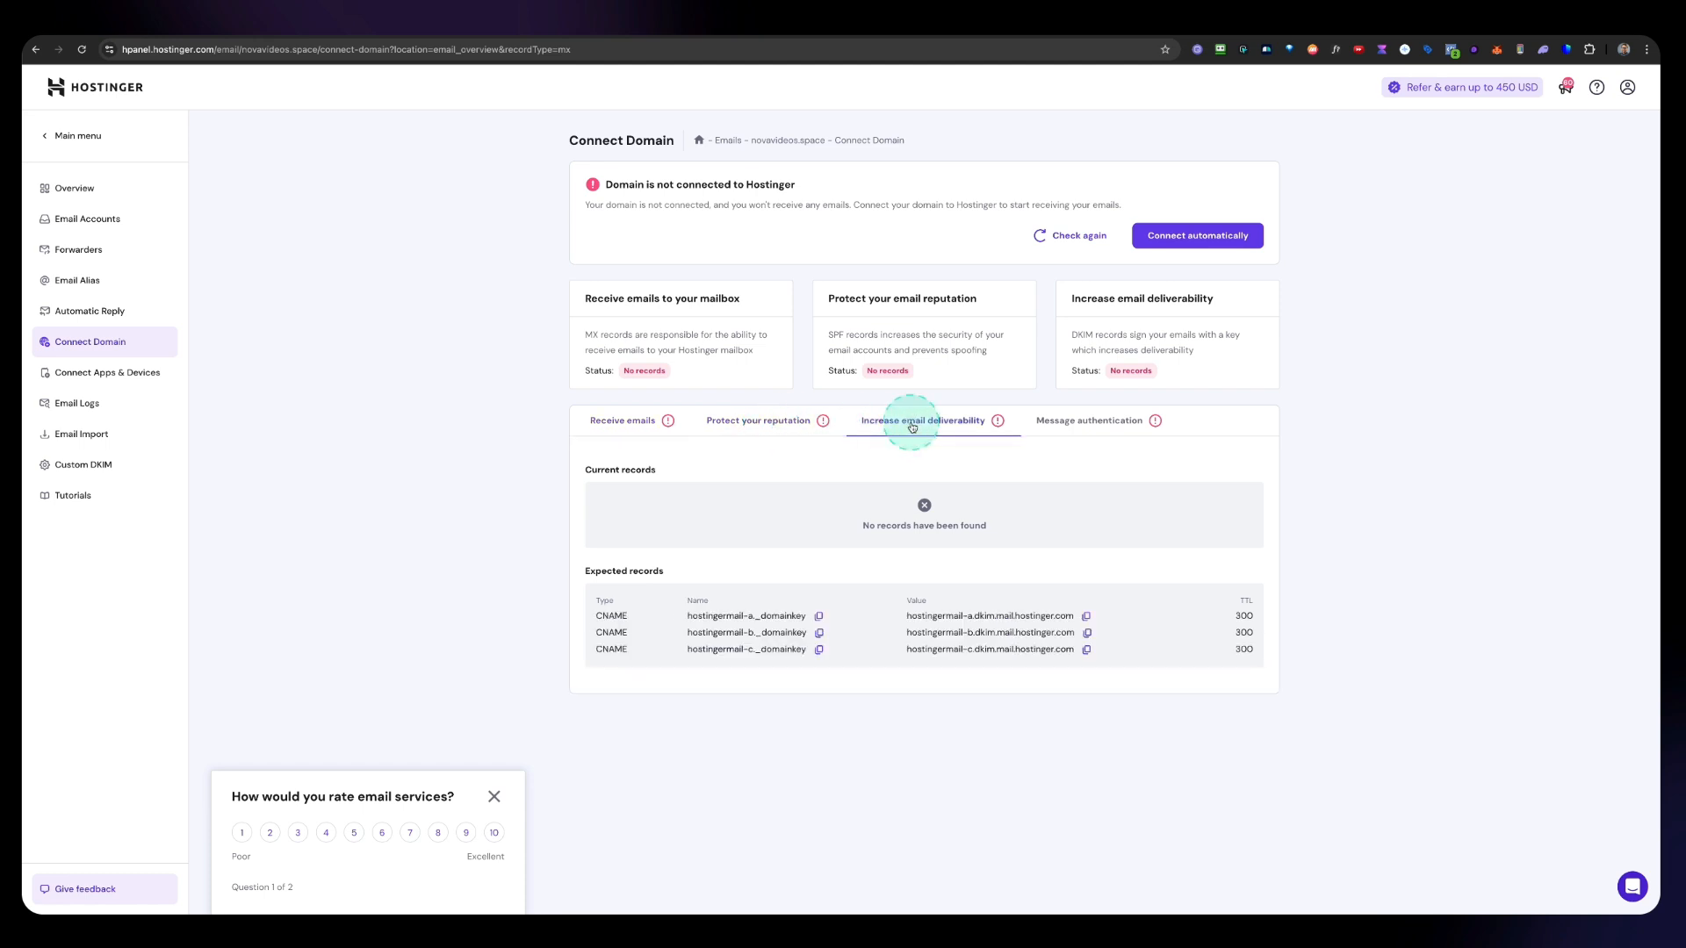
click(1067, 423)
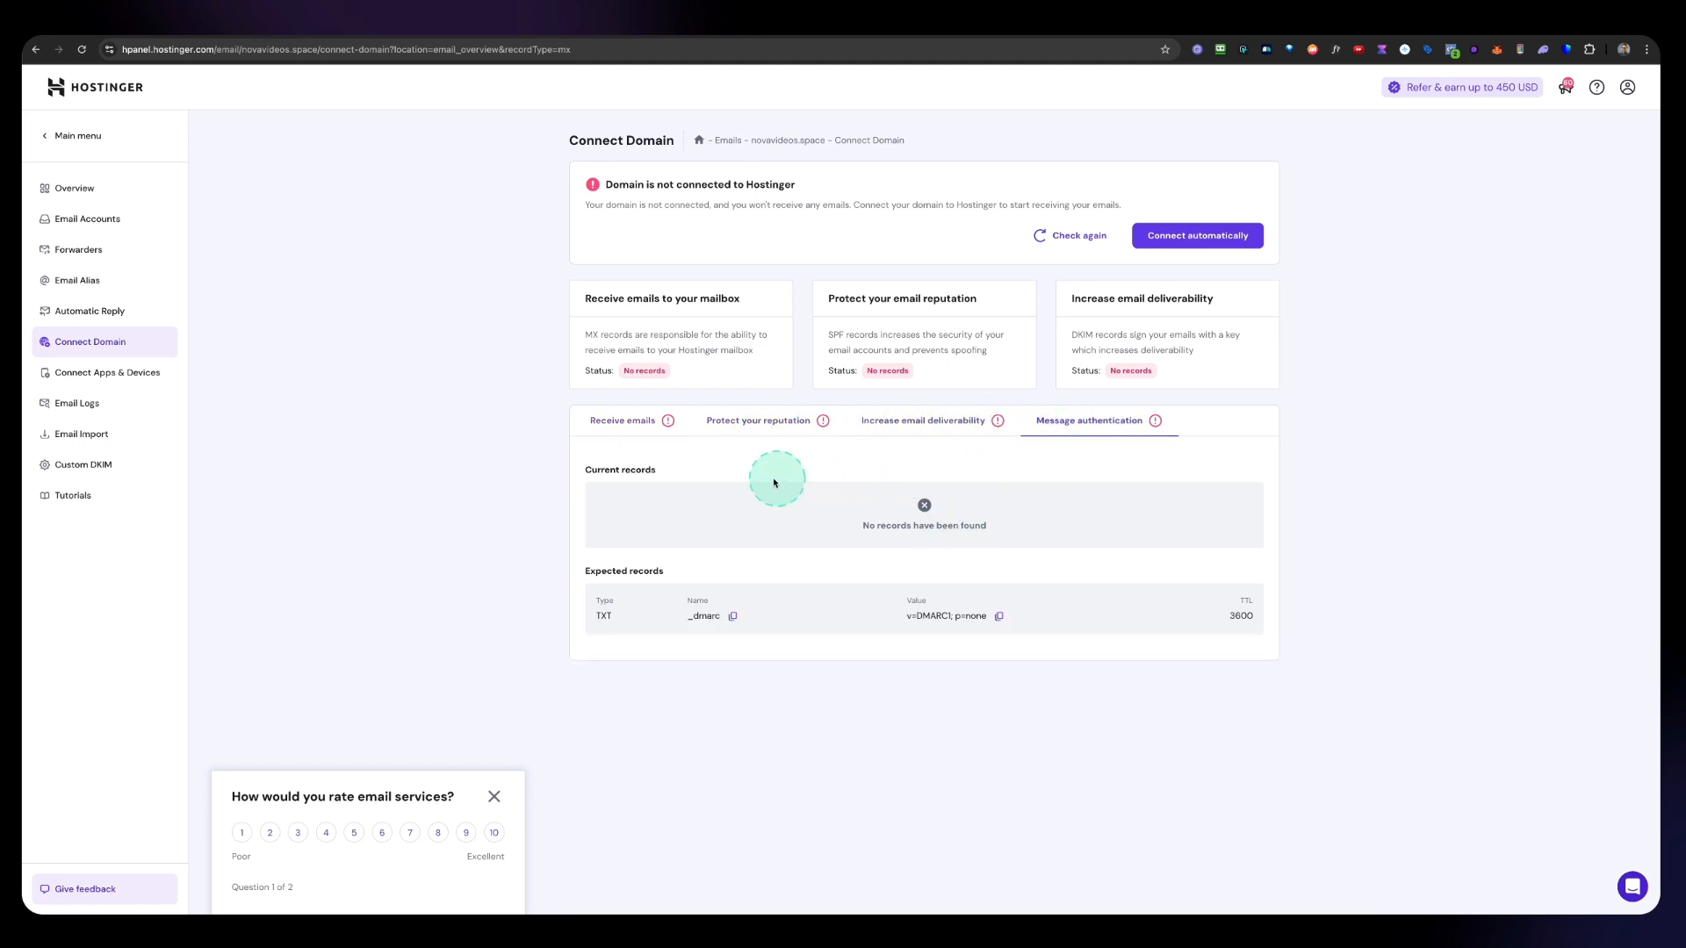
click(619, 427)
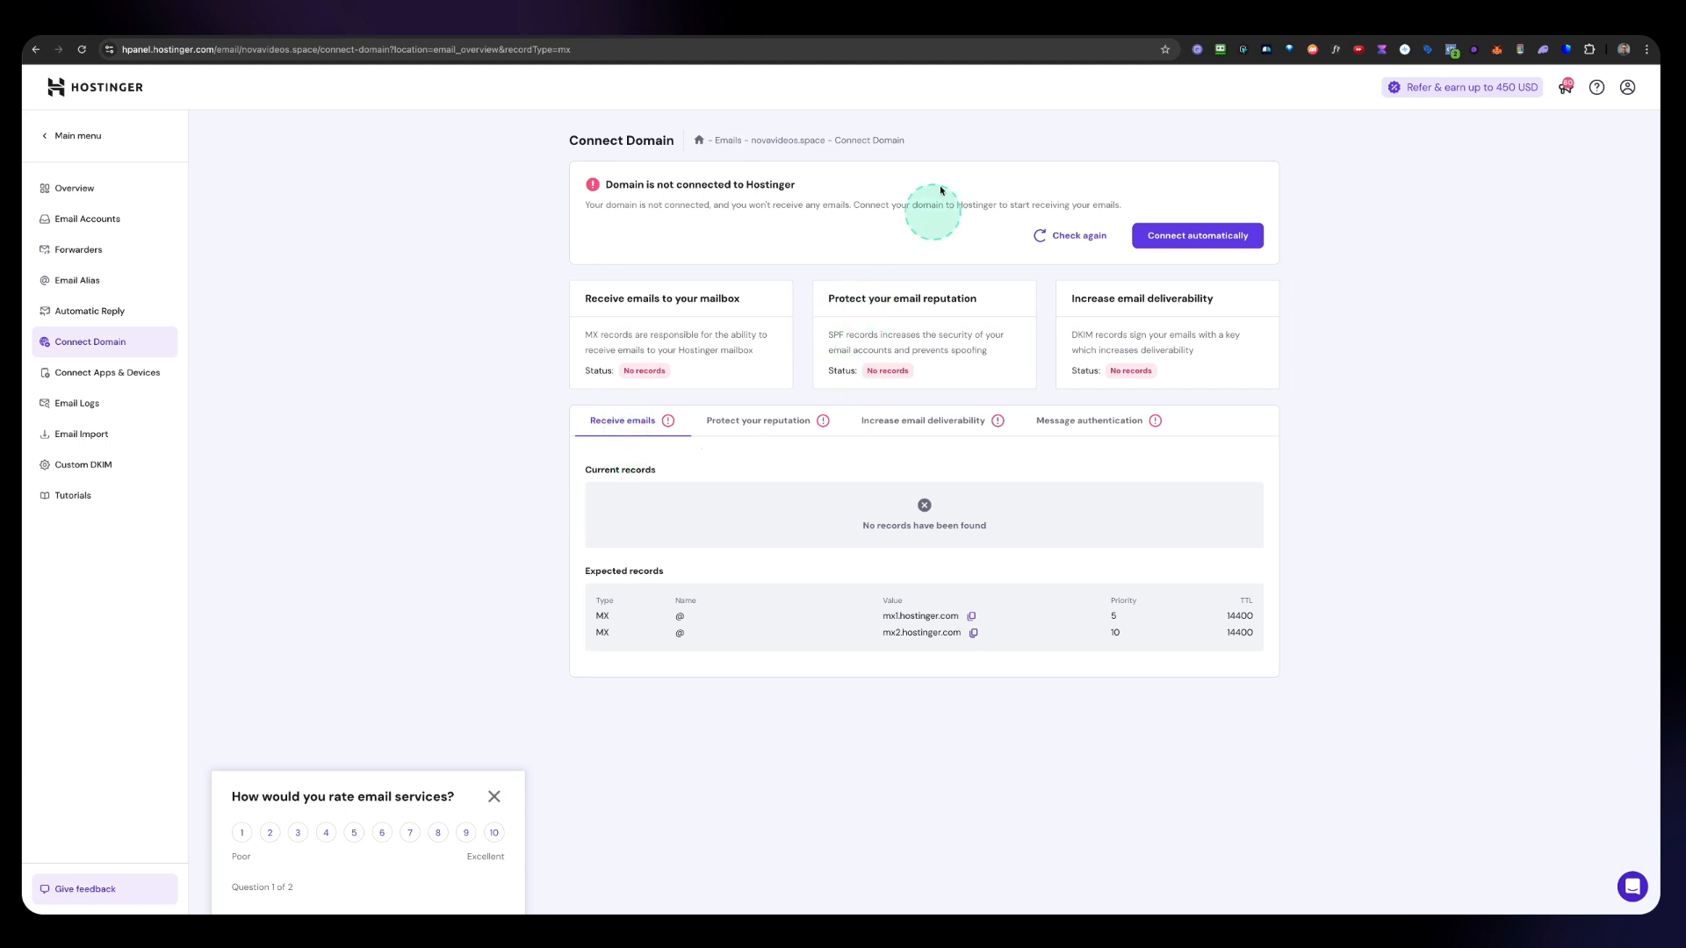
Step: Turn on Use Custom SMTP in the white label email settings
click(976, 28)
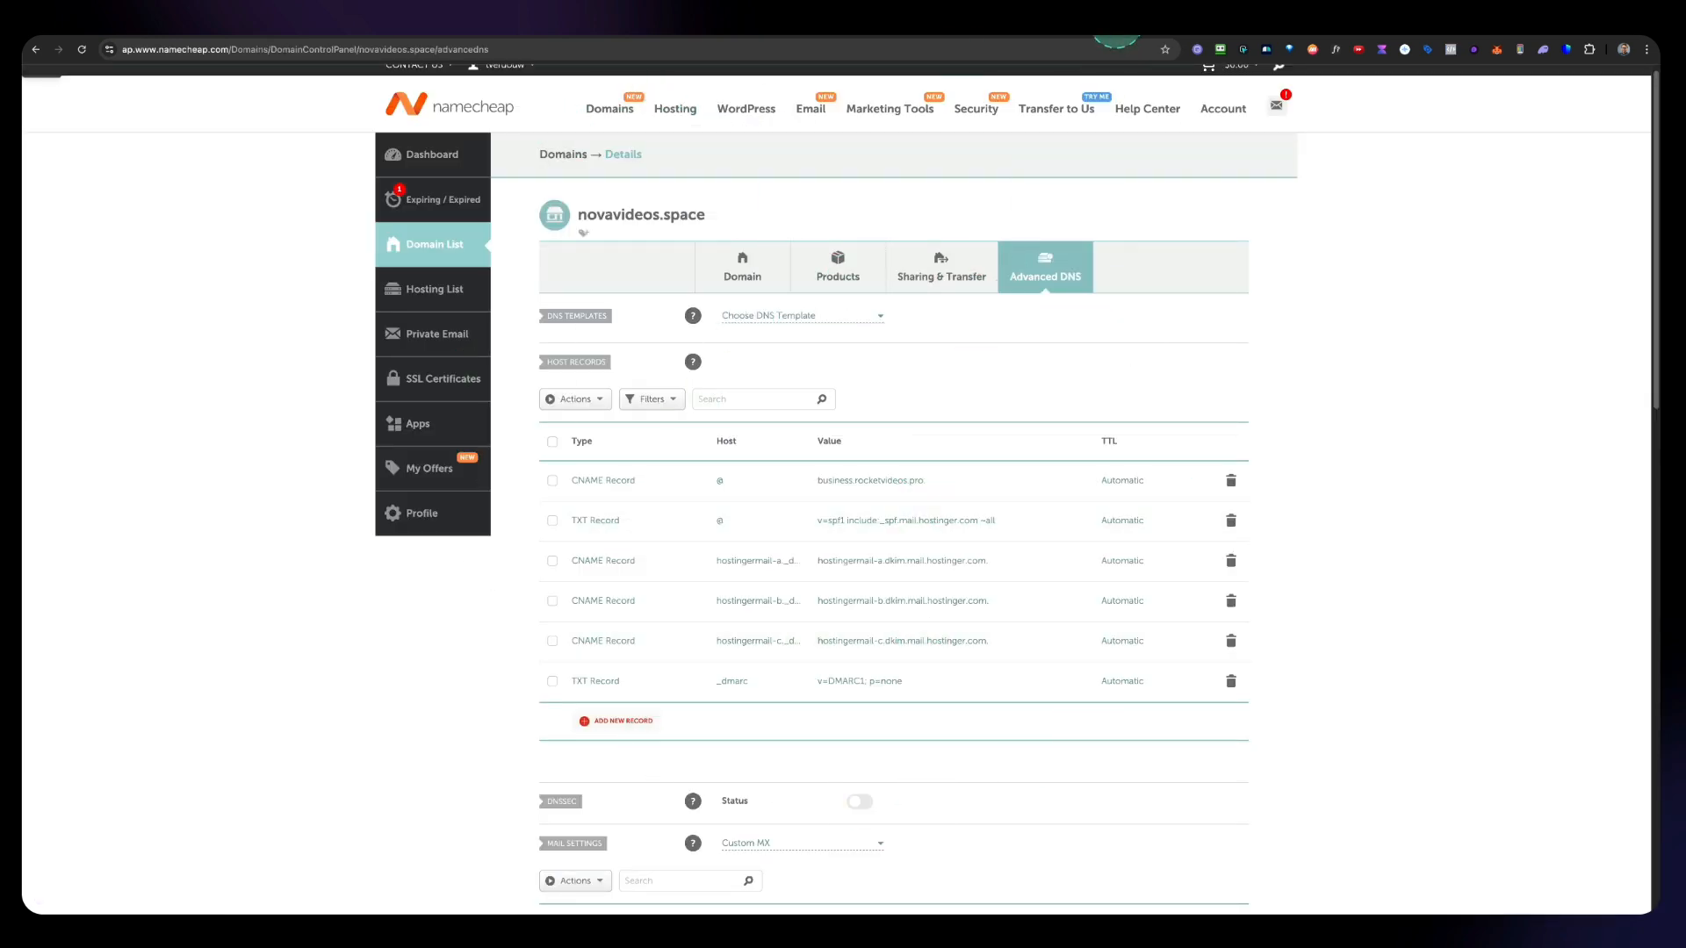
click(1104, 27)
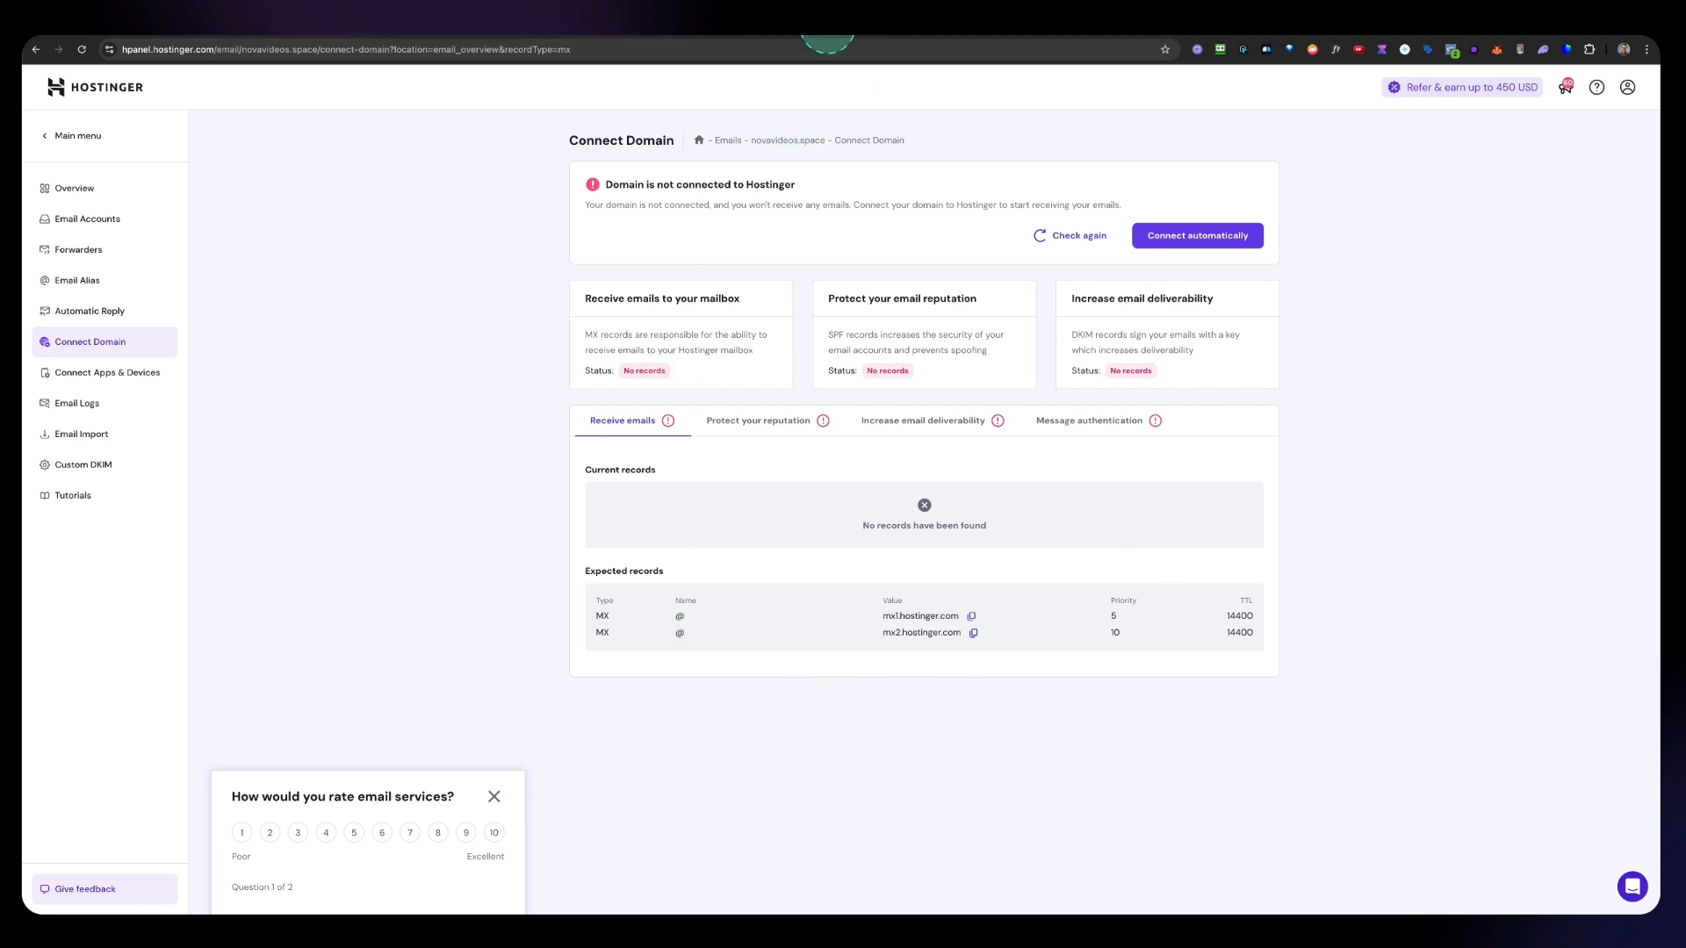
click(818, 25)
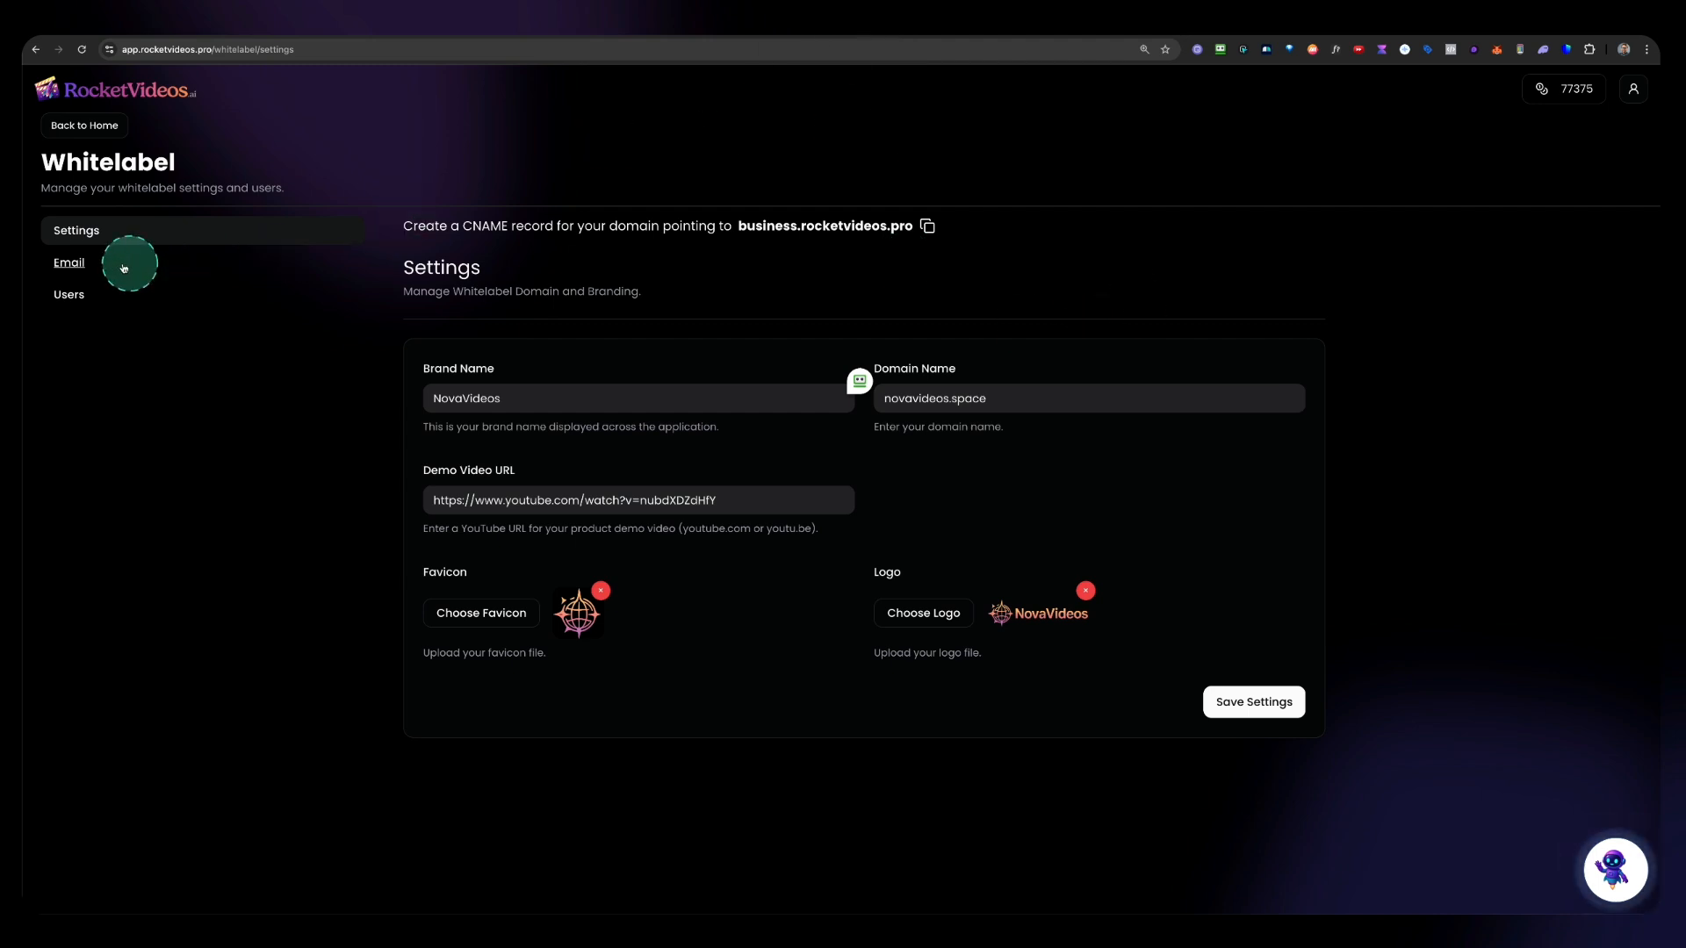
click(70, 264)
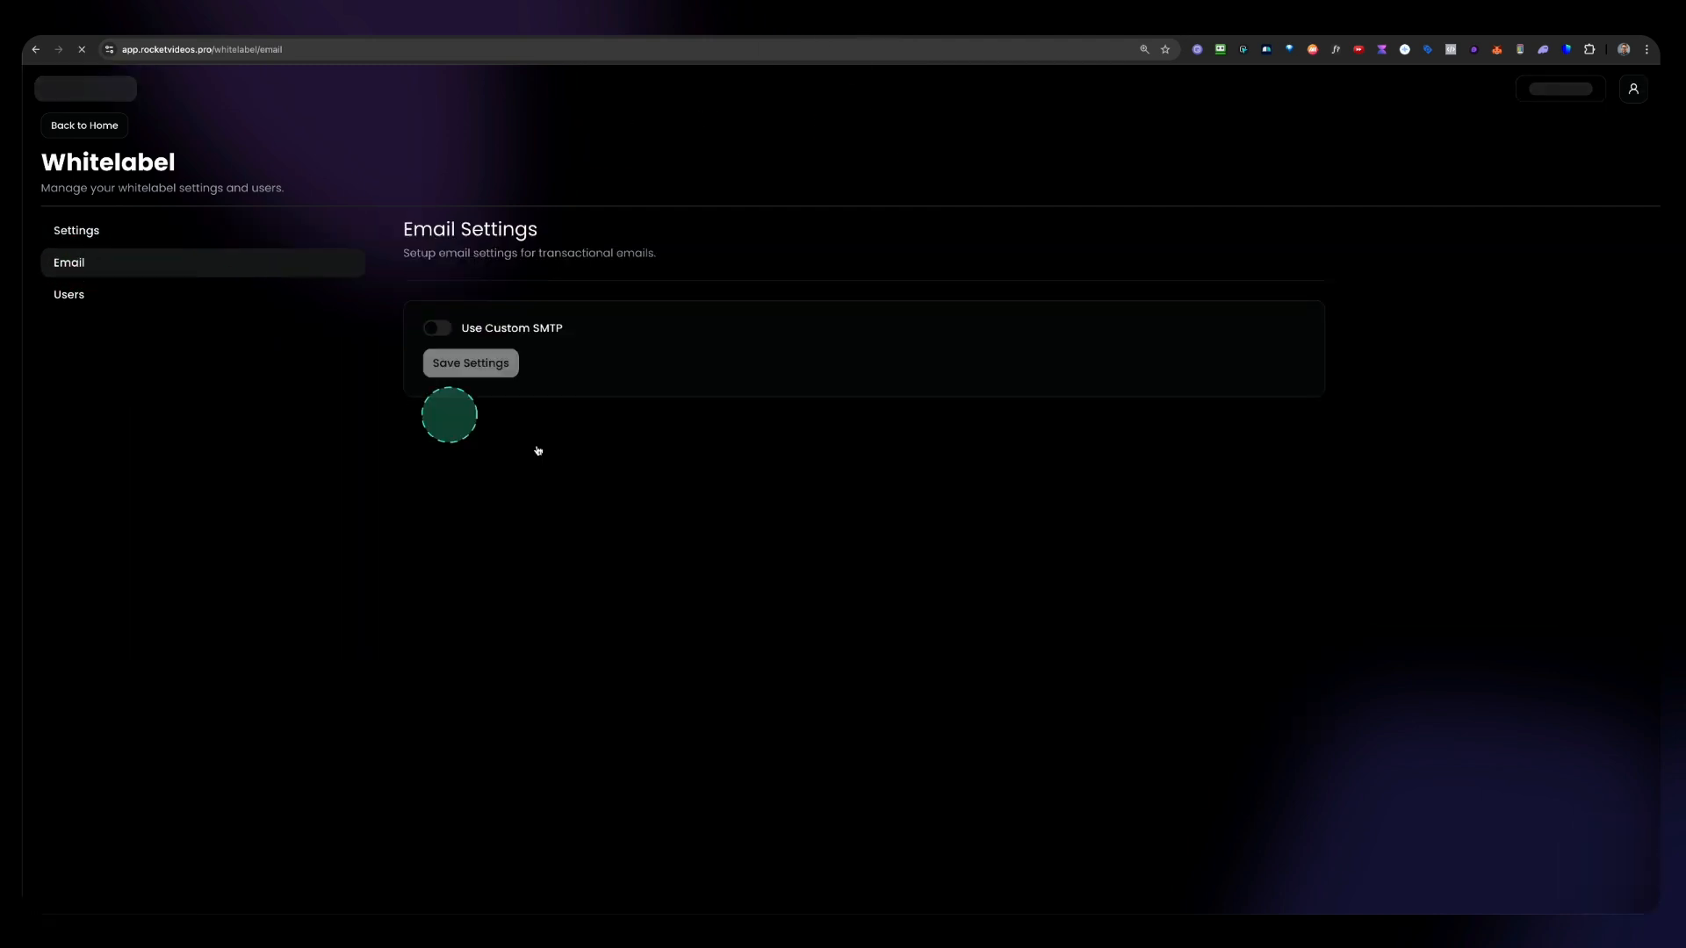
click(437, 329)
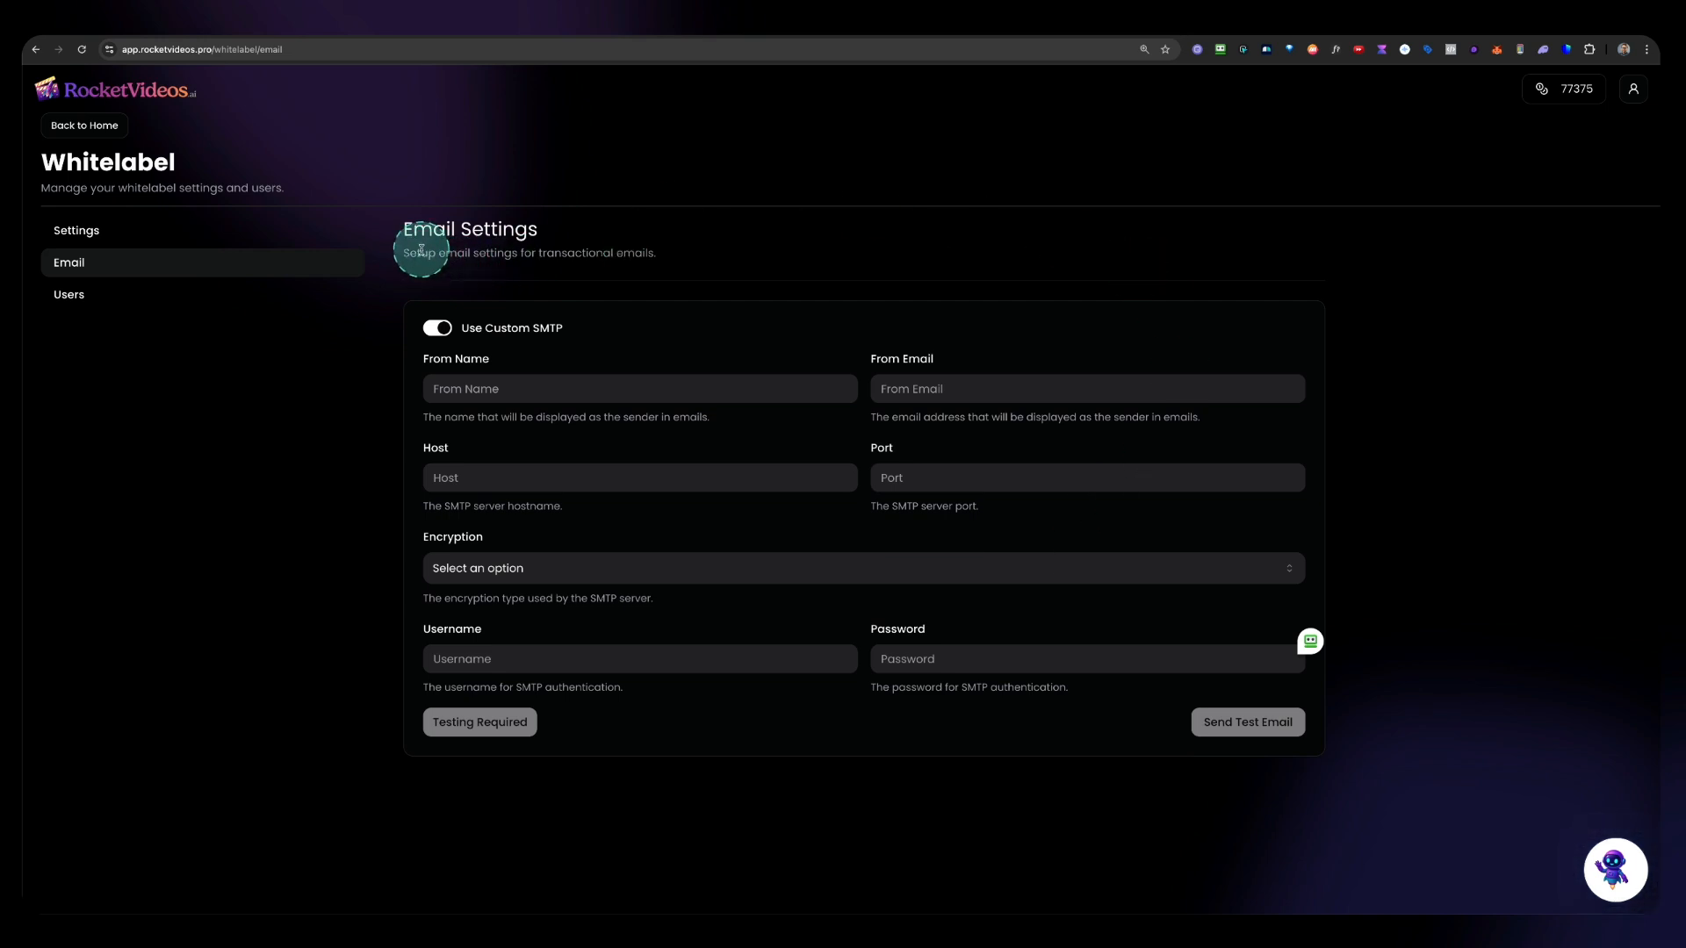
drag(397, 283, 1361, 785)
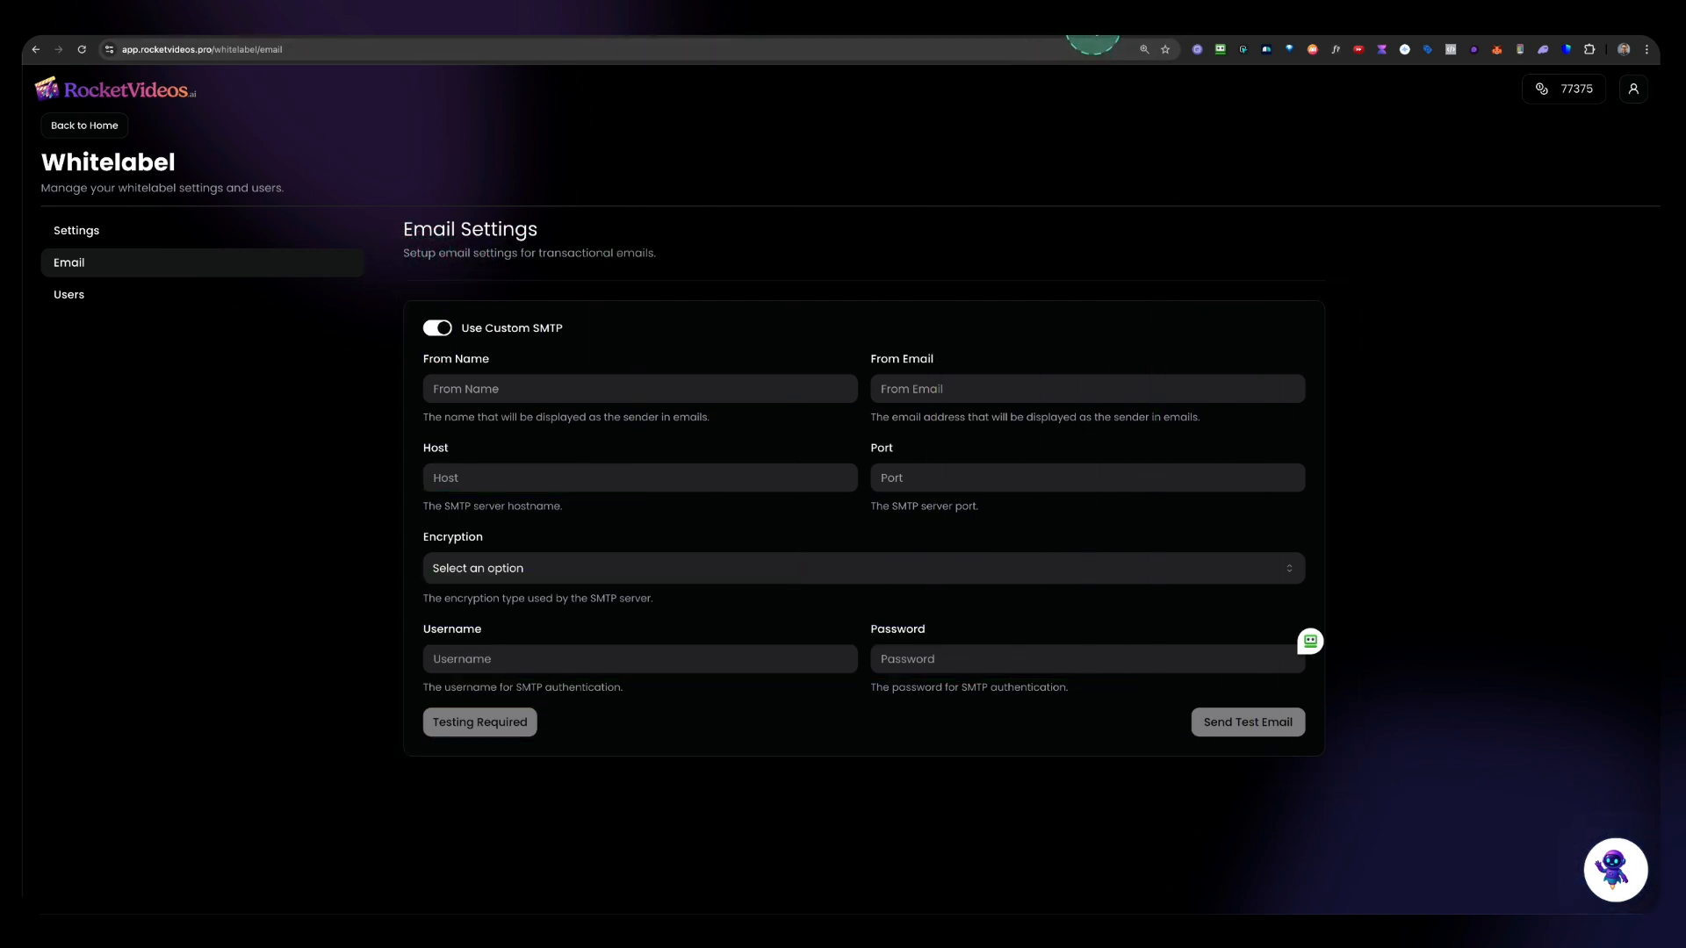
Step: Recheck the domain's connection status in Hostinger's Connect Domain page
click(1092, 17)
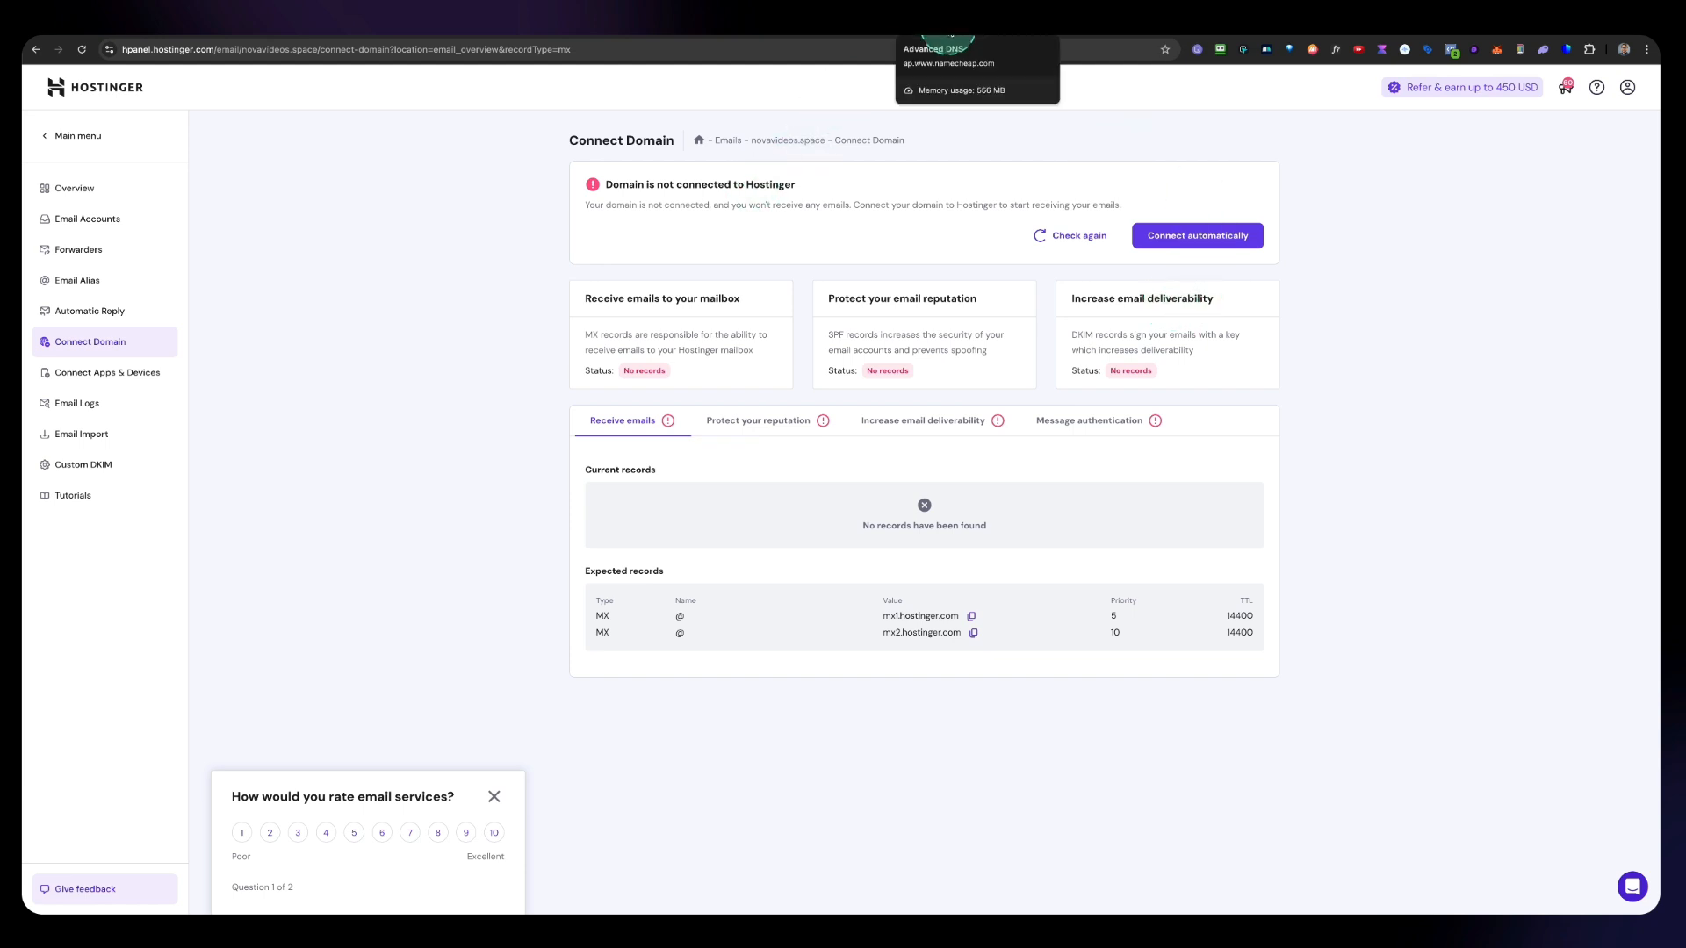
click(1089, 241)
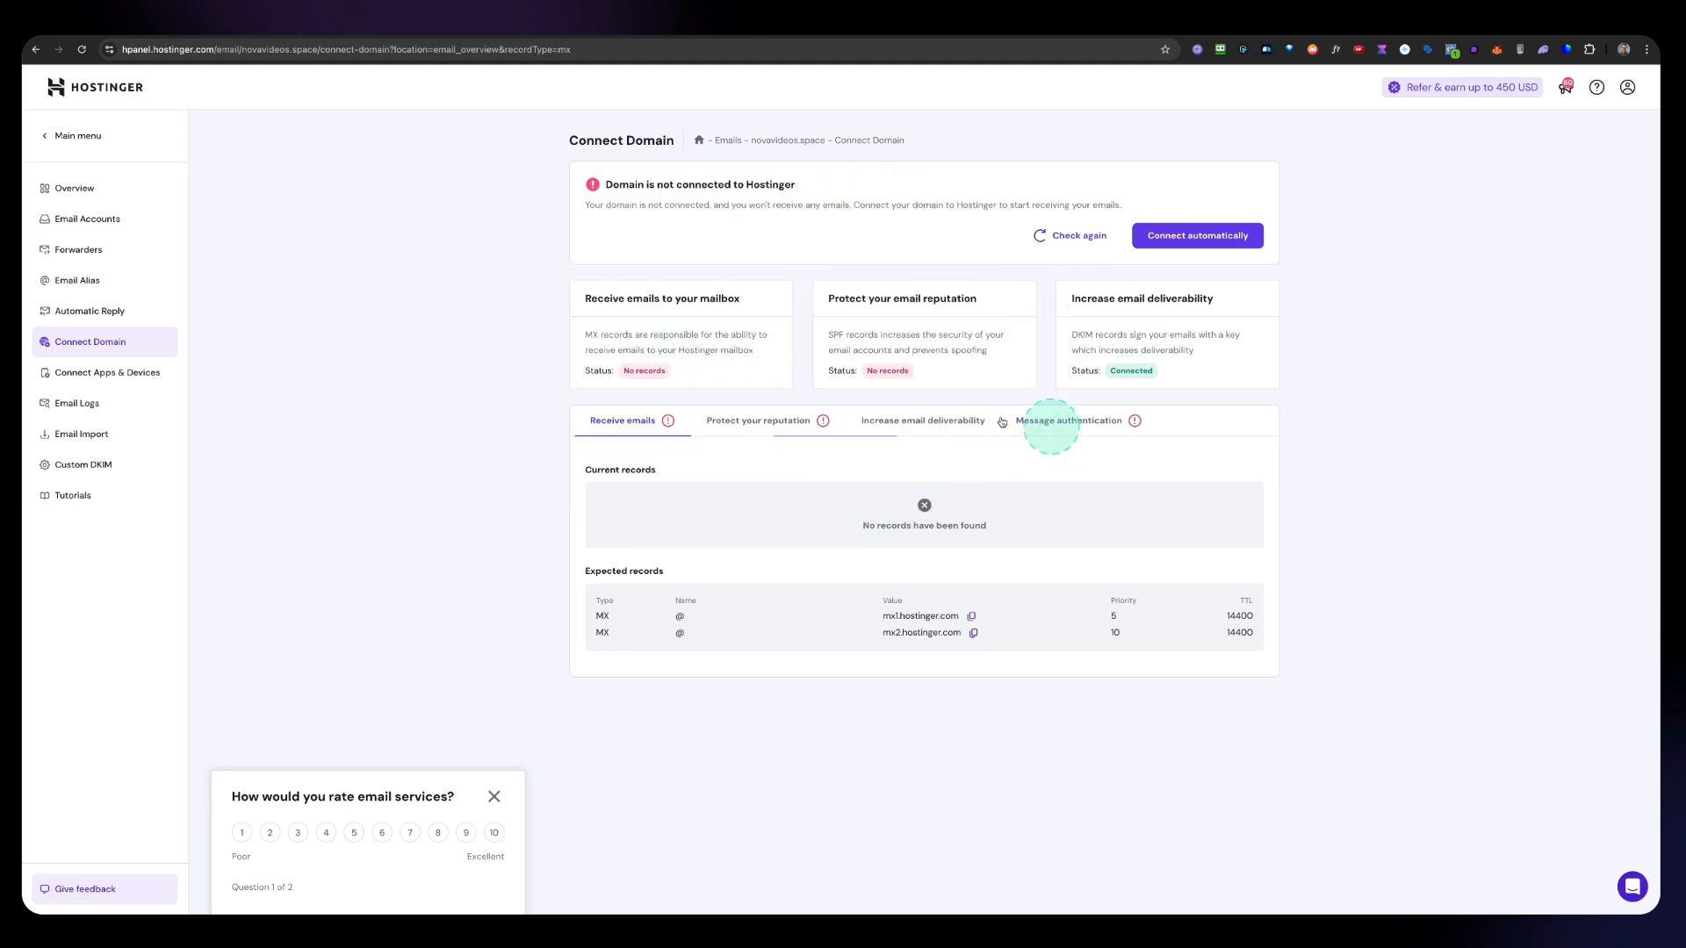
click(922, 420)
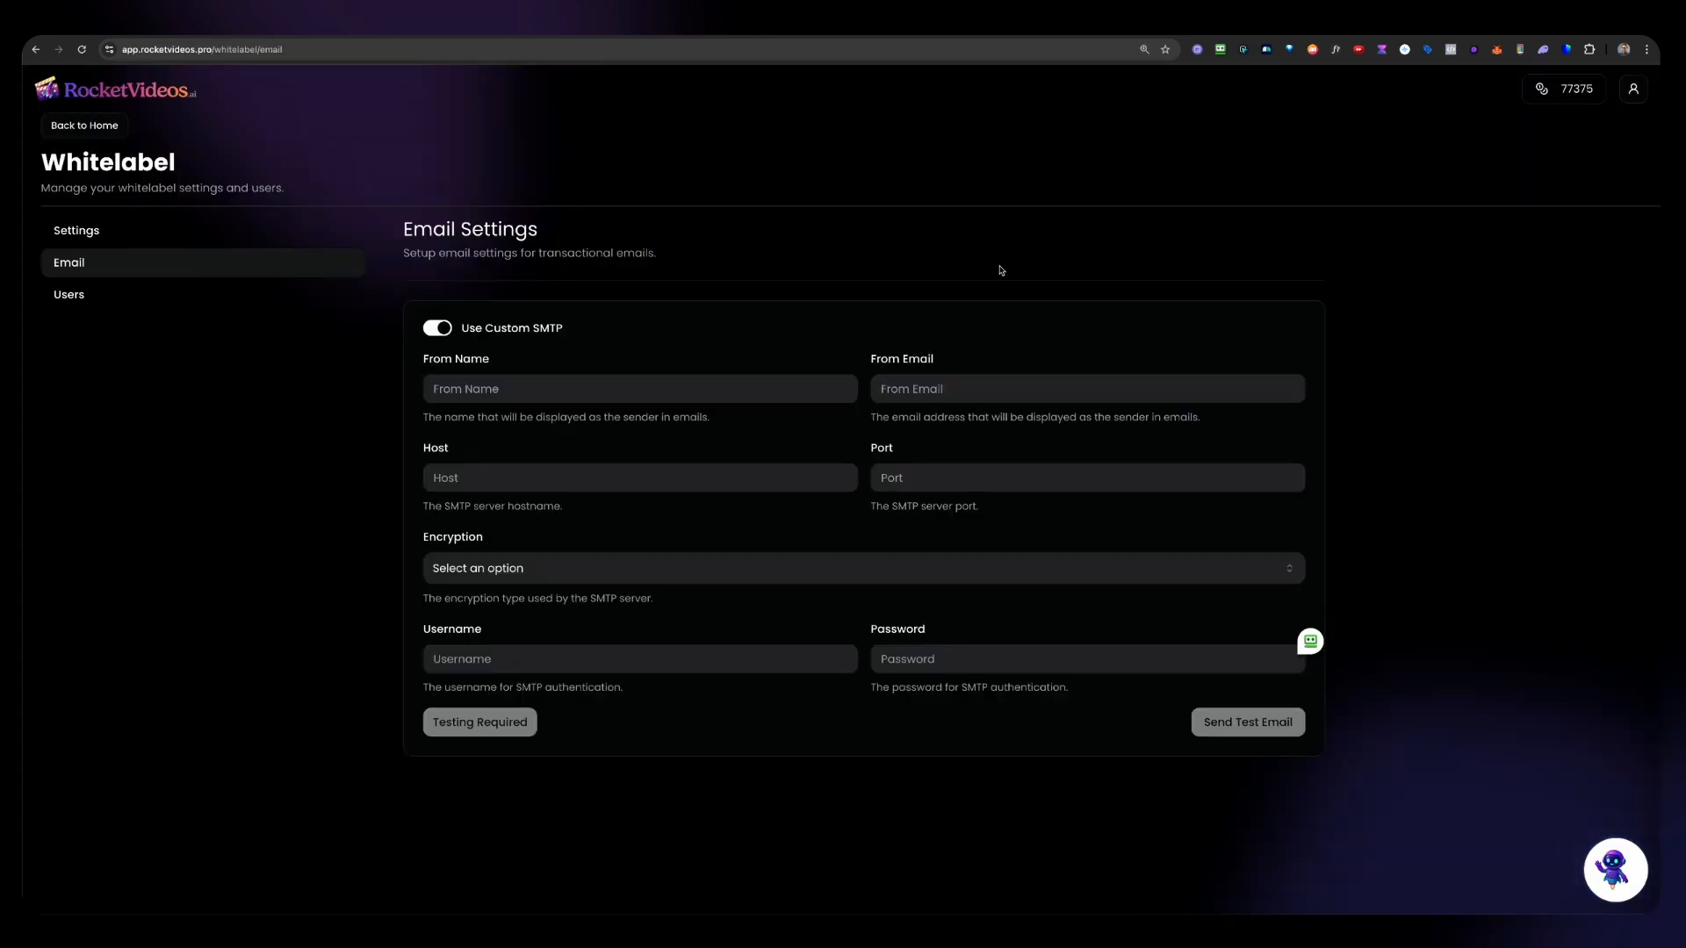
Step: Set the SMTP host to smtp.hostinger.com, copied from Hostinger's outgoing server settings
click(1043, 202)
key(super+Tab)
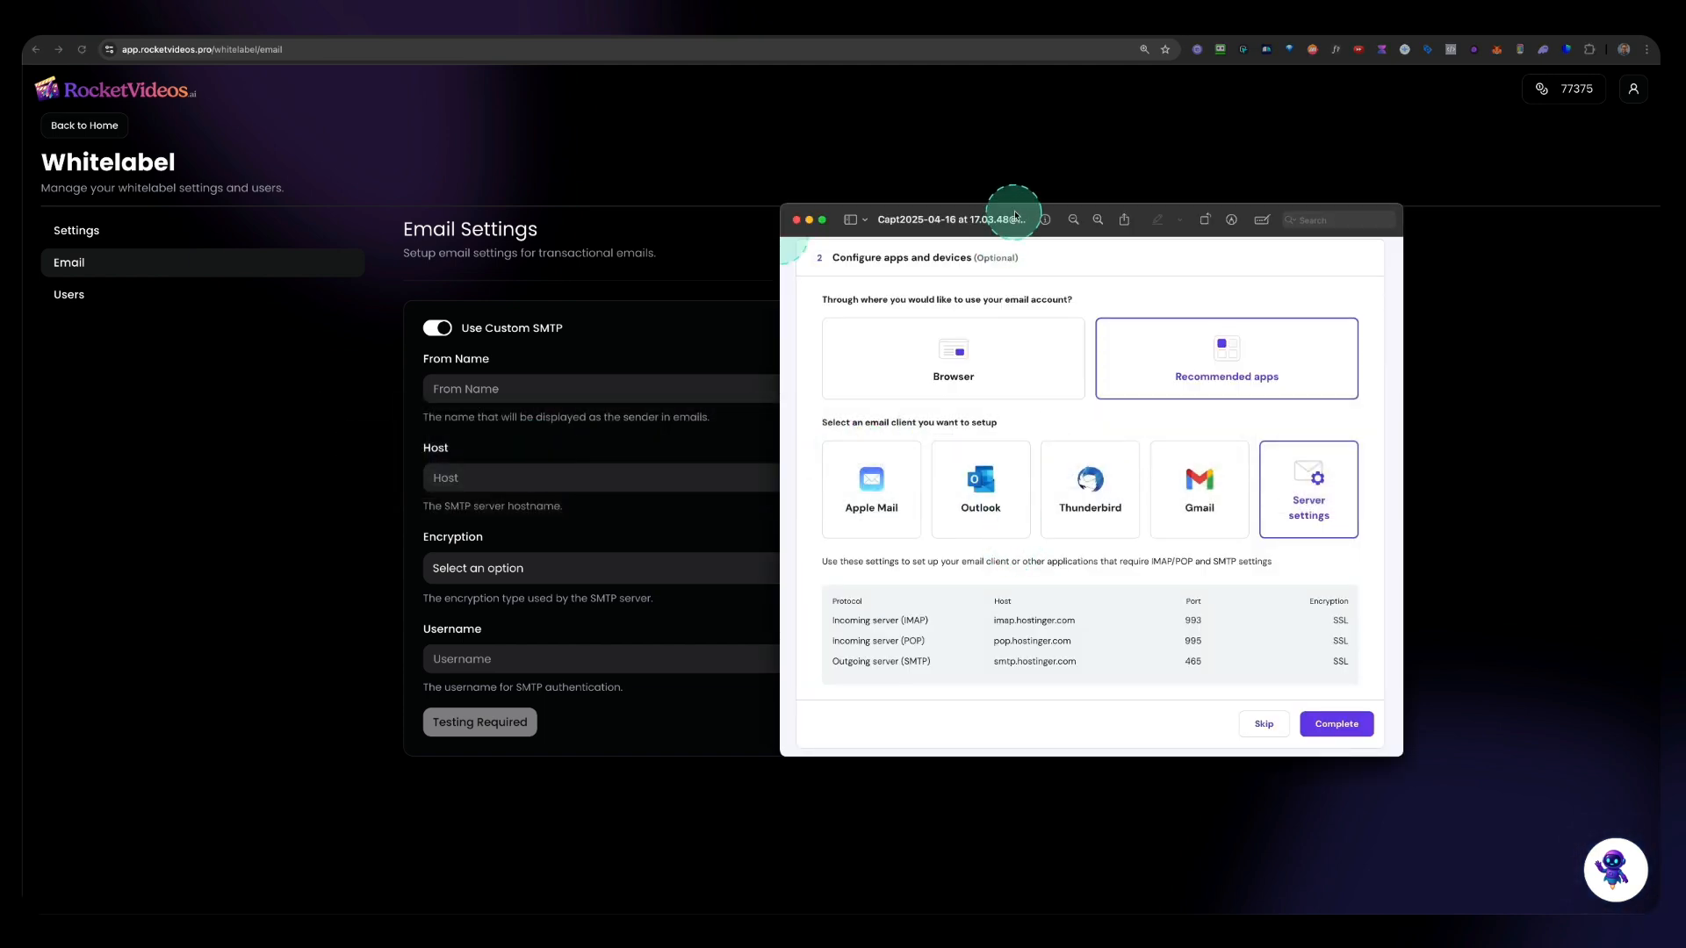
drag(1009, 218, 603, 160)
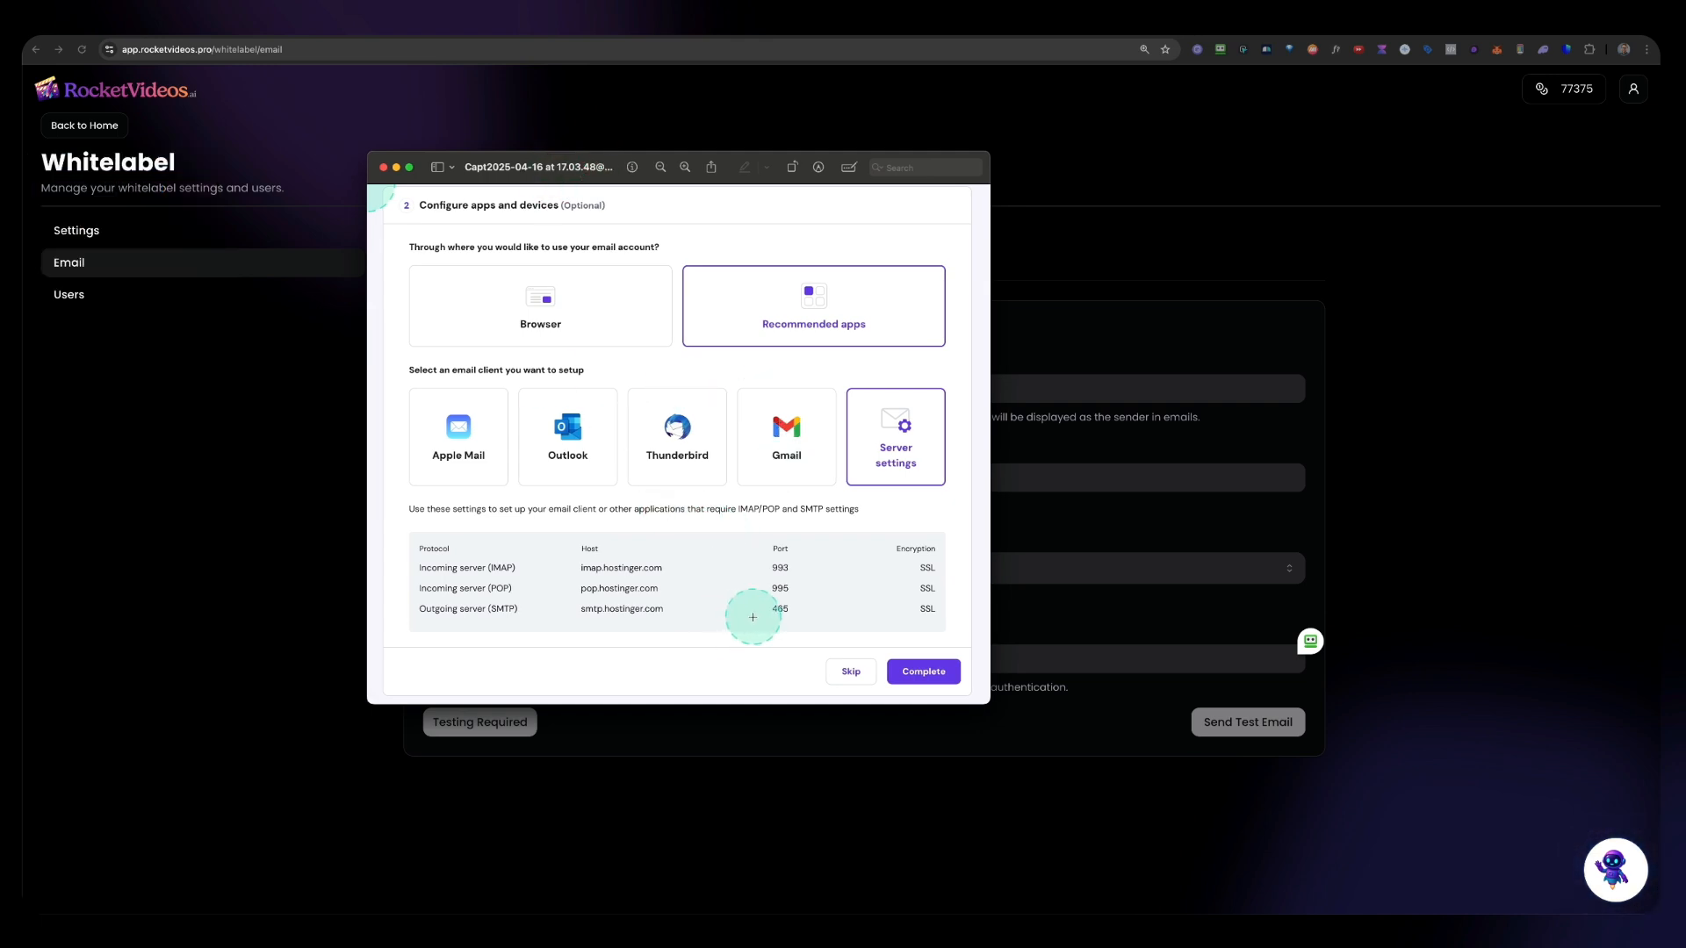
double_click(604, 617)
key(super+c)
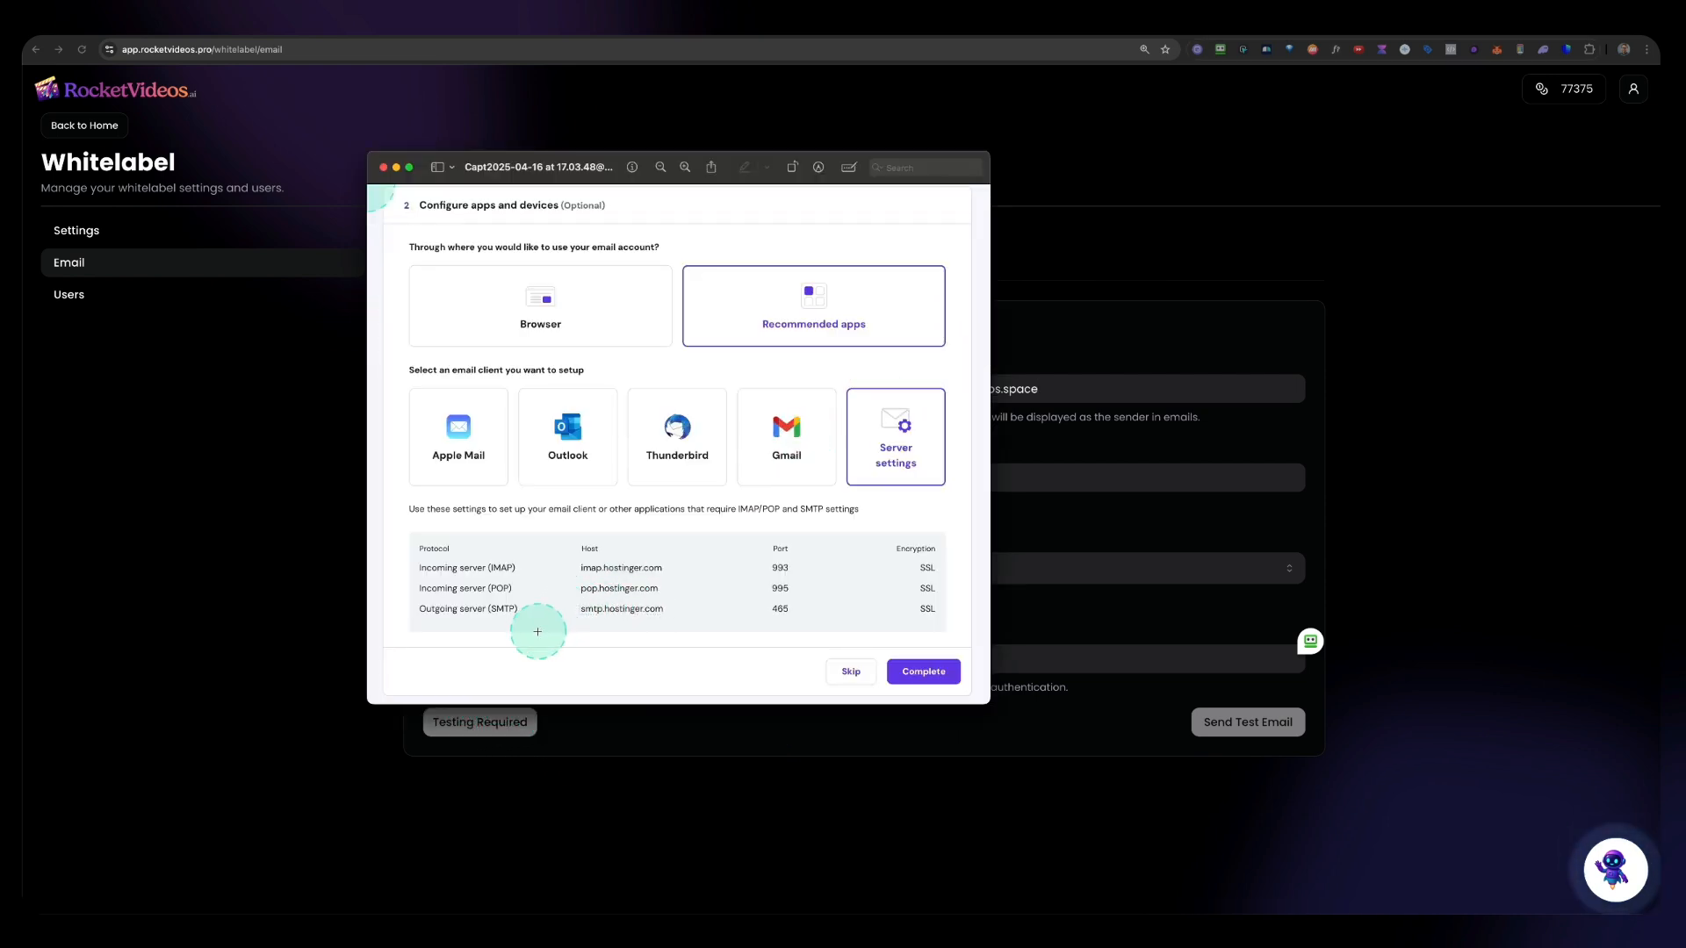
key(super+shift+4)
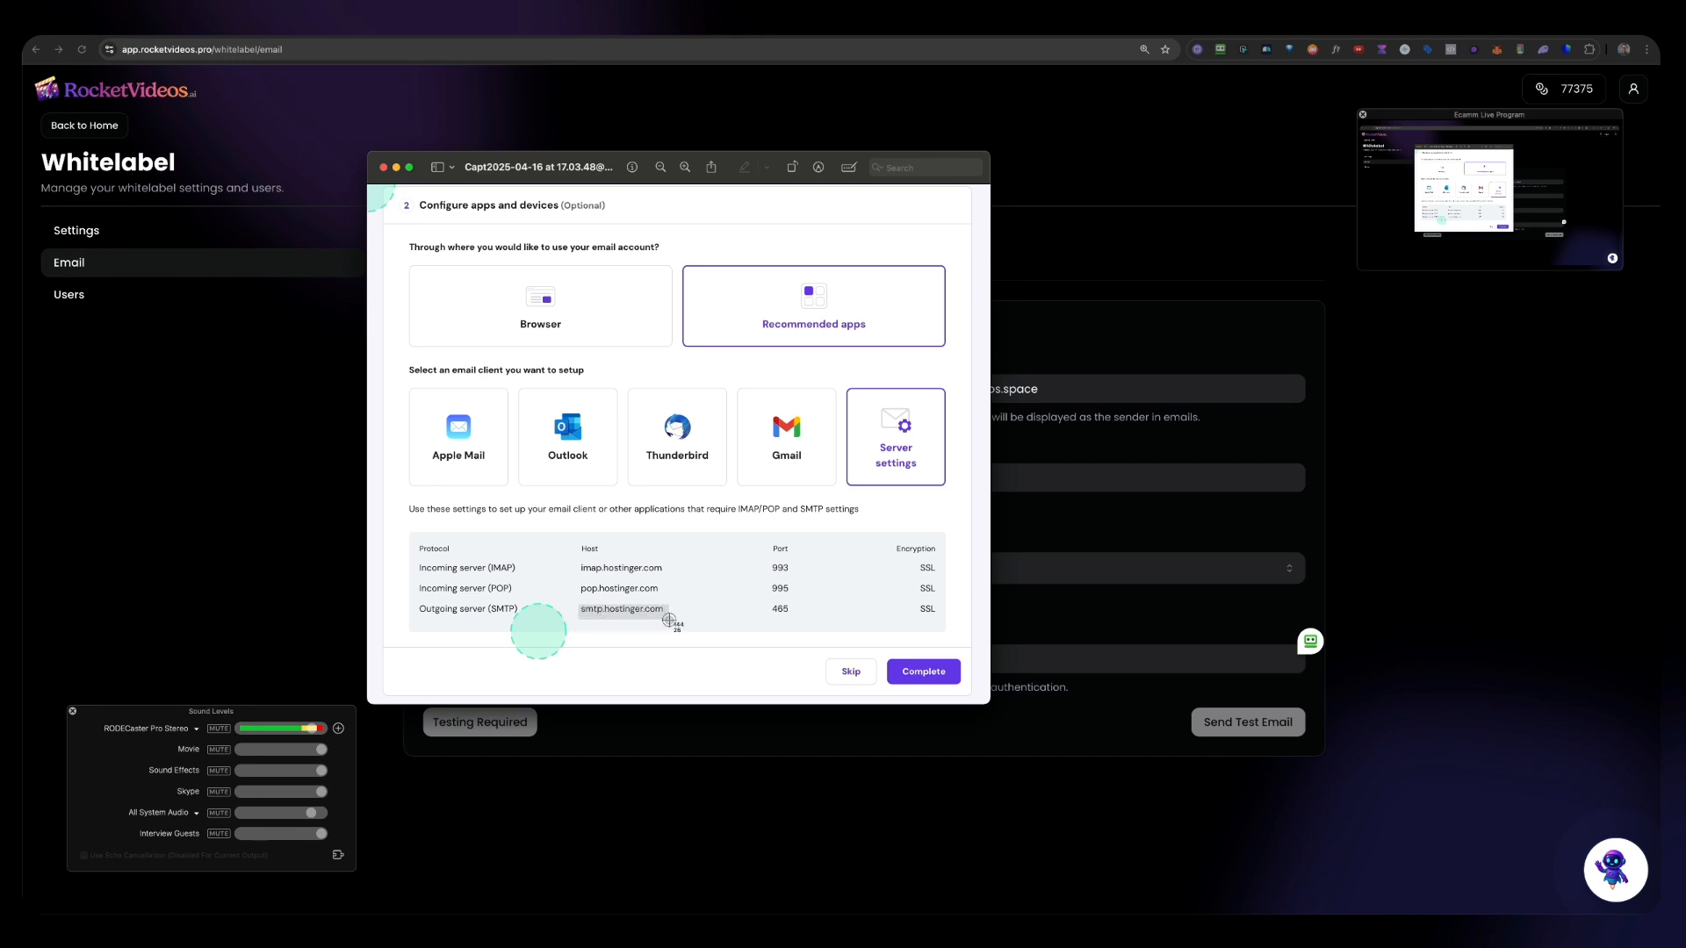
key(Escape)
click(1027, 561)
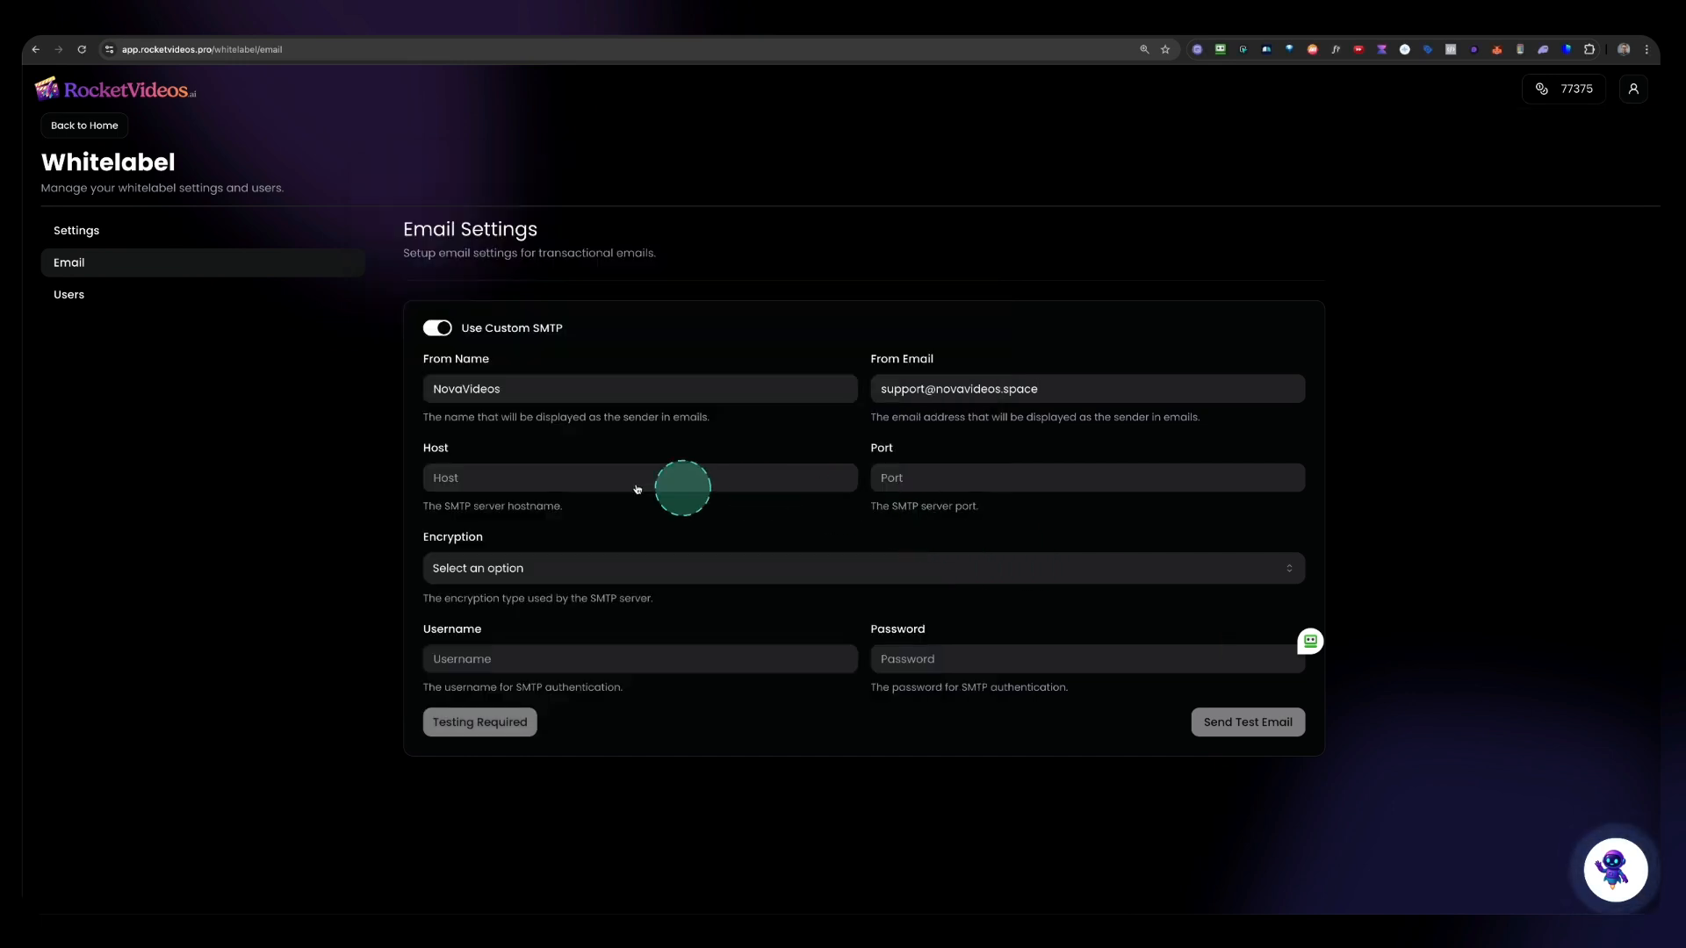
click(474, 476)
key(super+v)
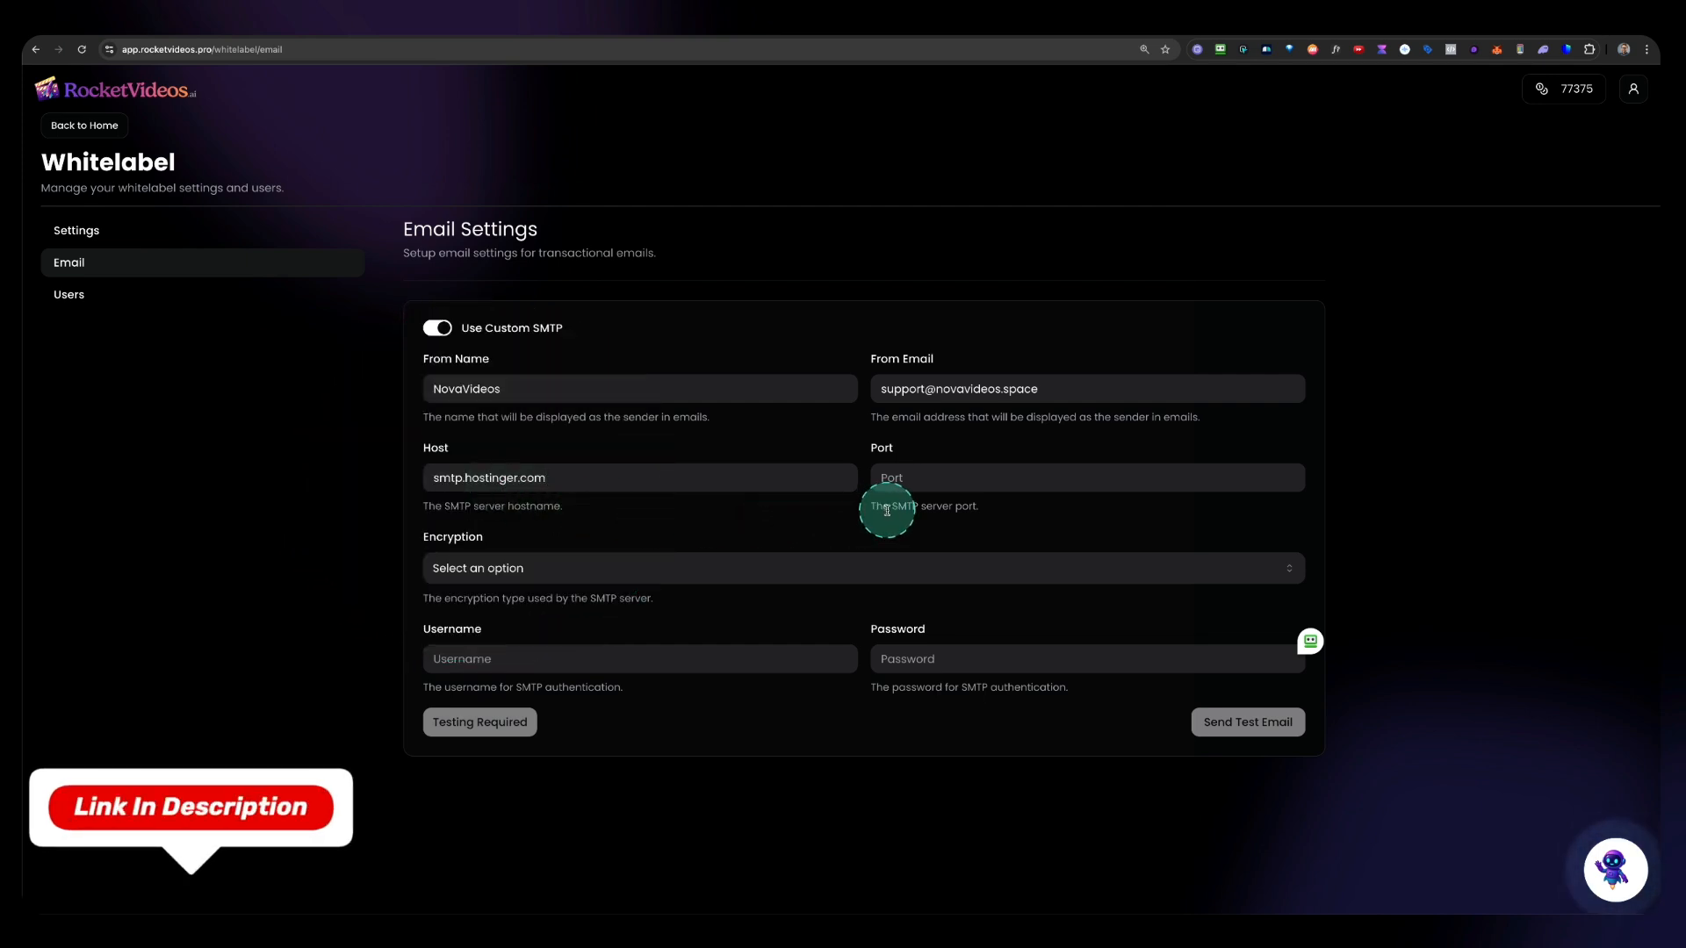
Step: Set the SMTP port to 465 and the encryption to SSL
key(super+Tab)
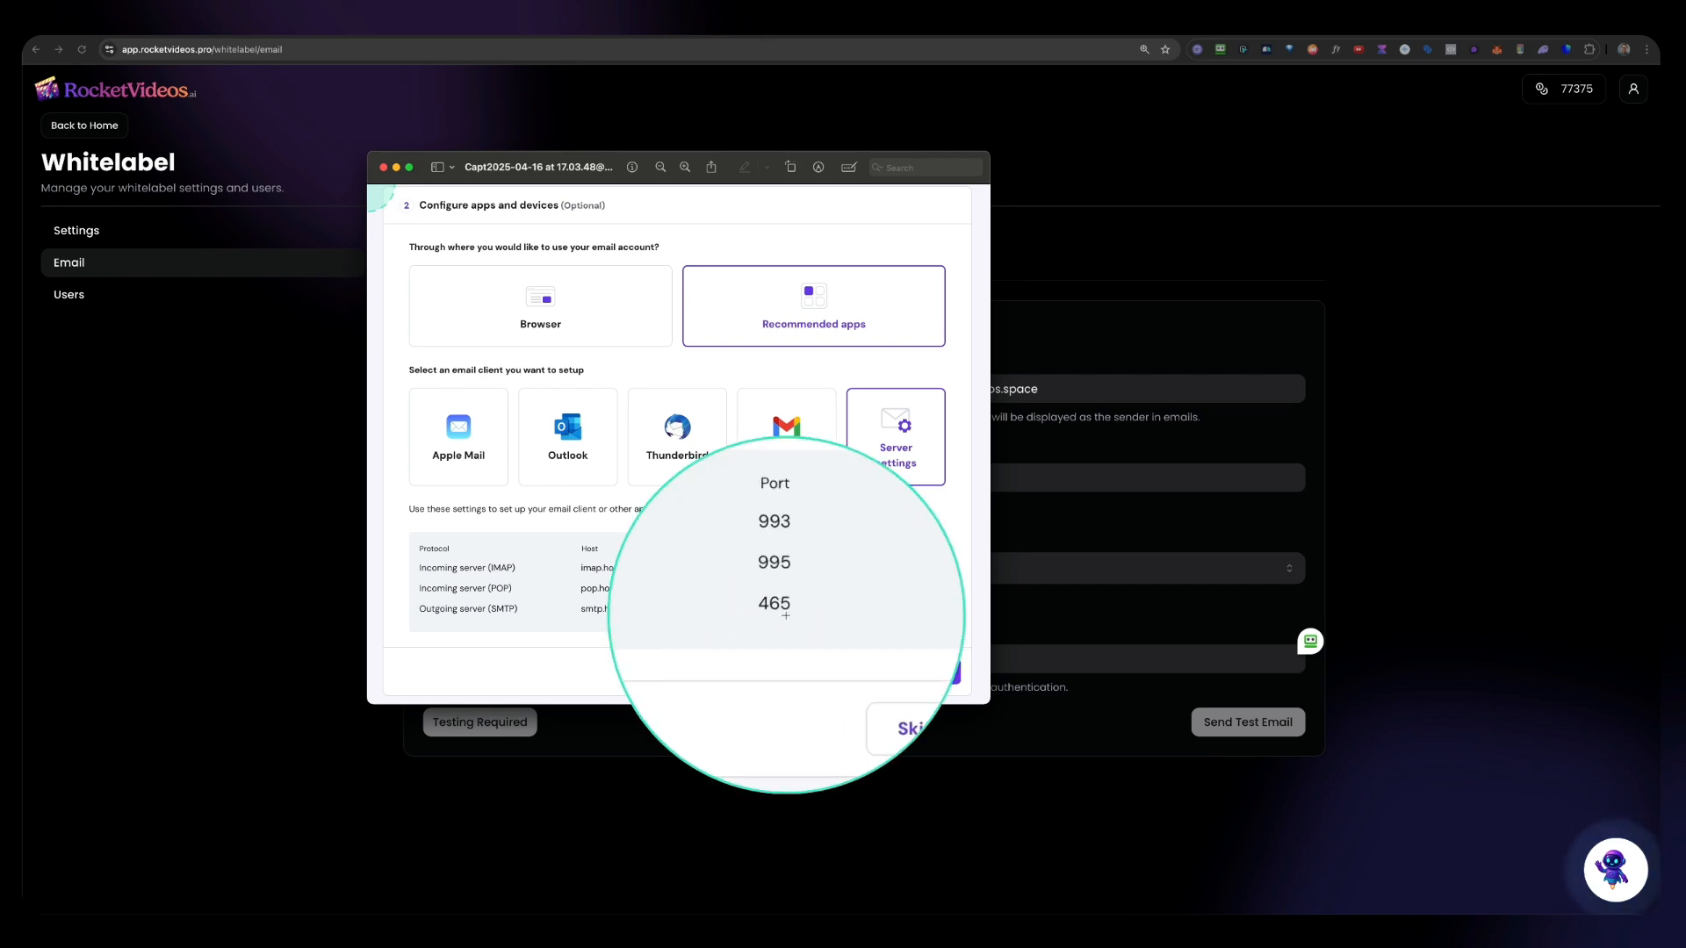
click(1027, 516)
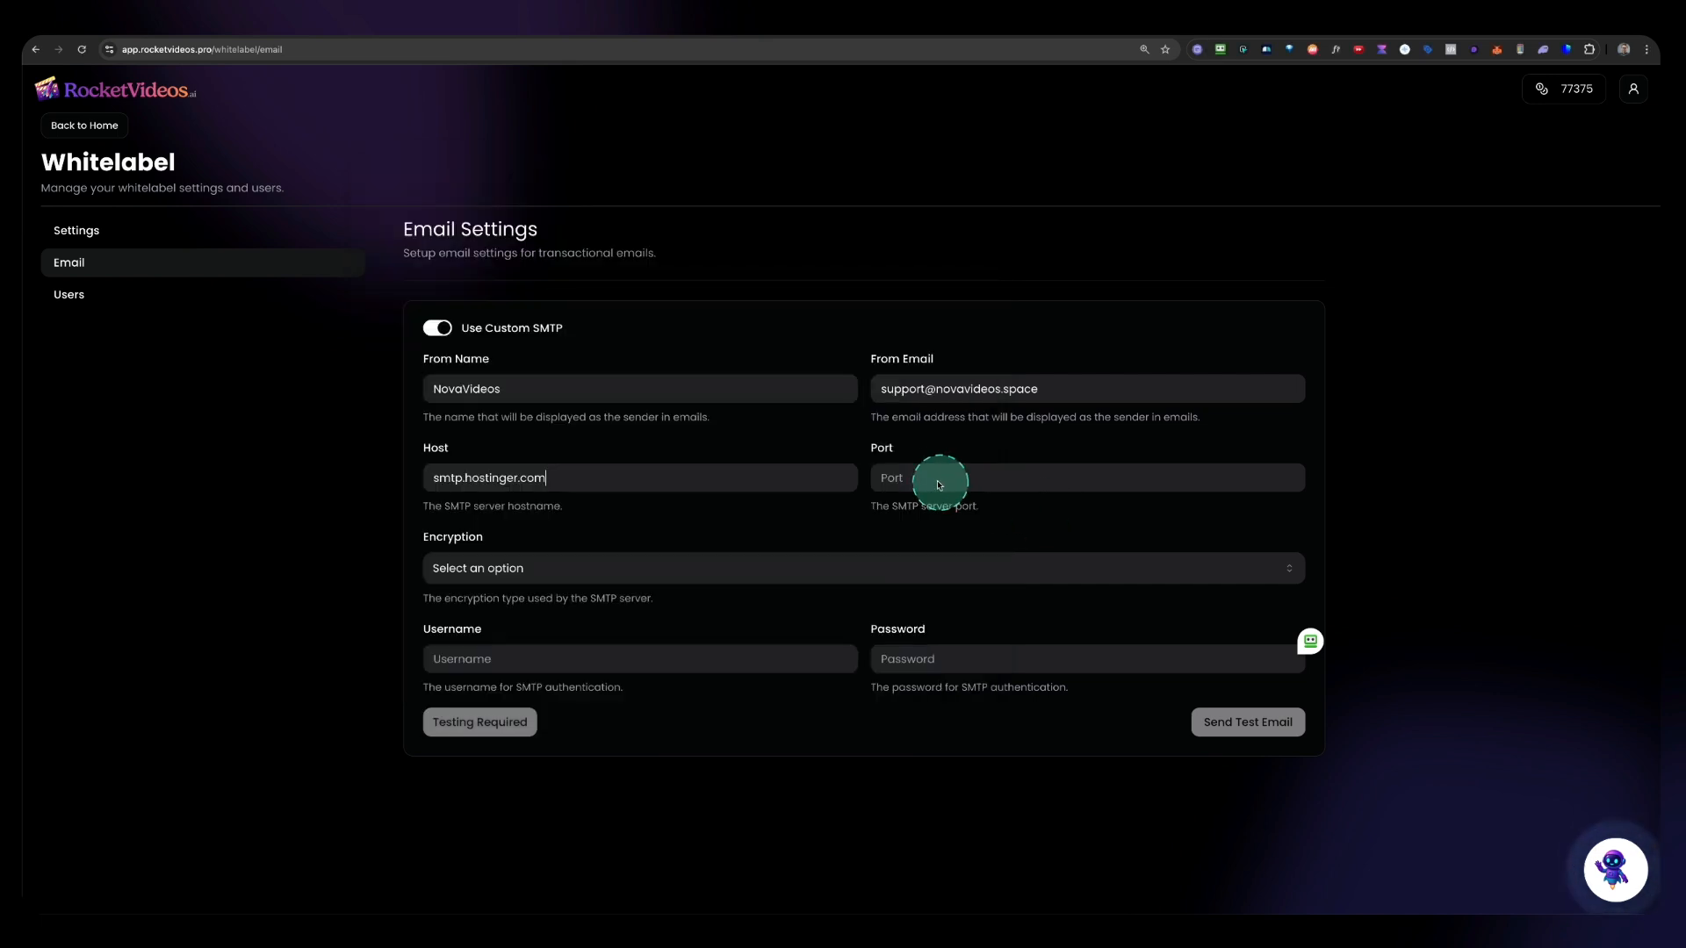
click(931, 477)
text(465)
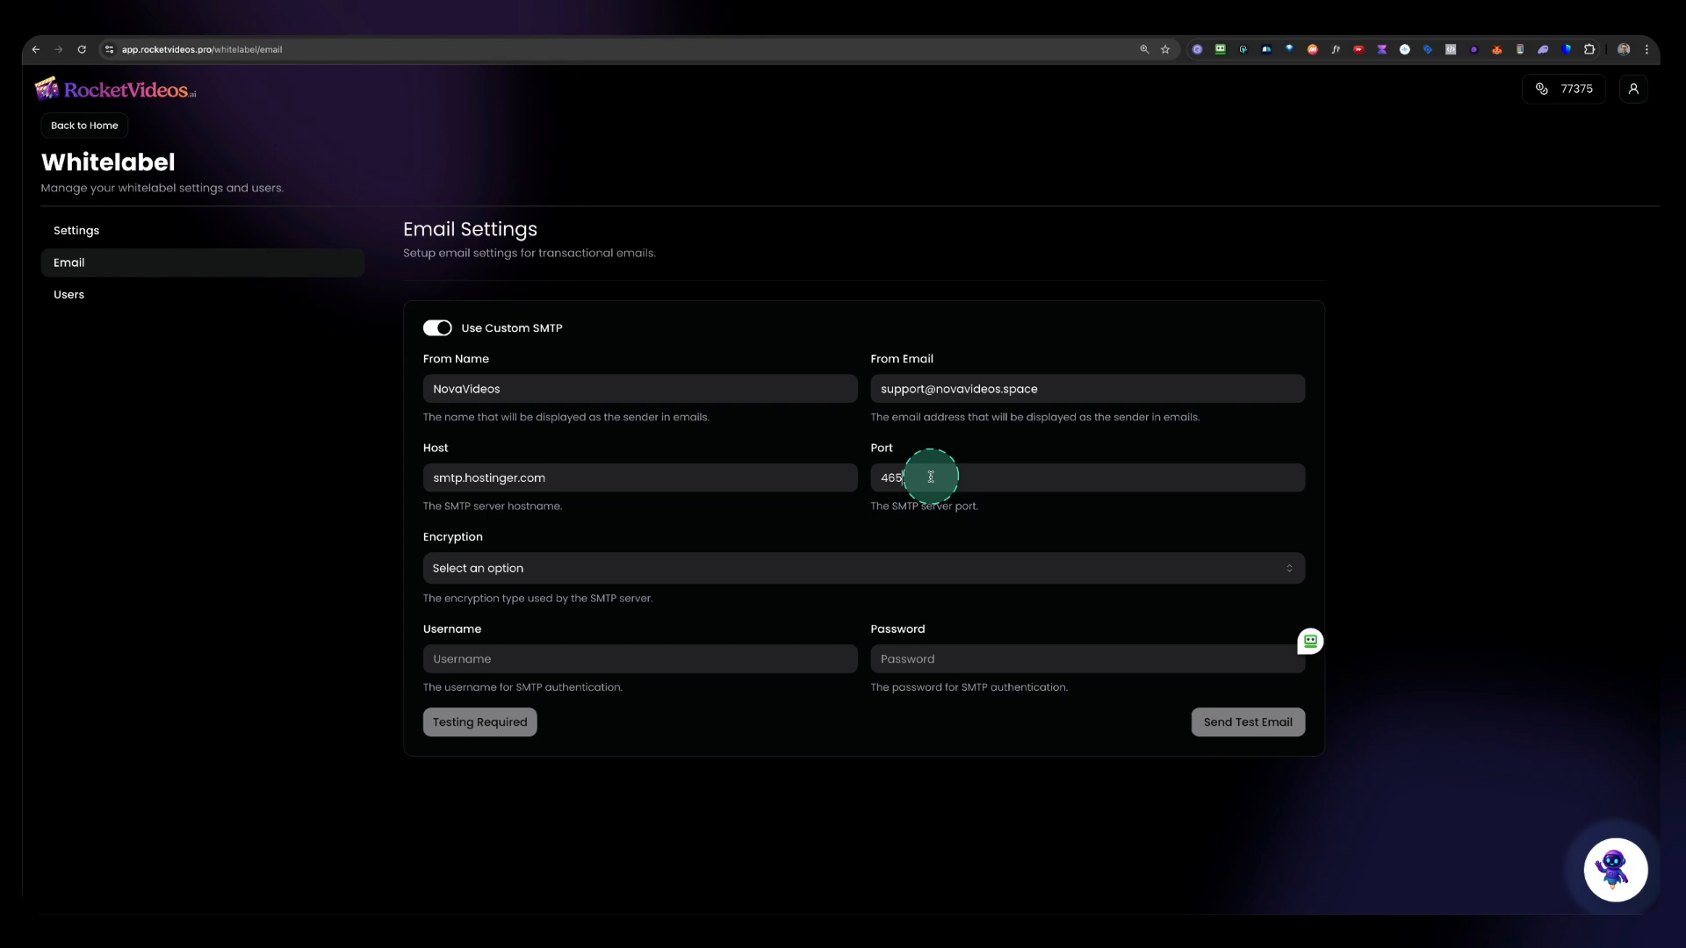
click(540, 569)
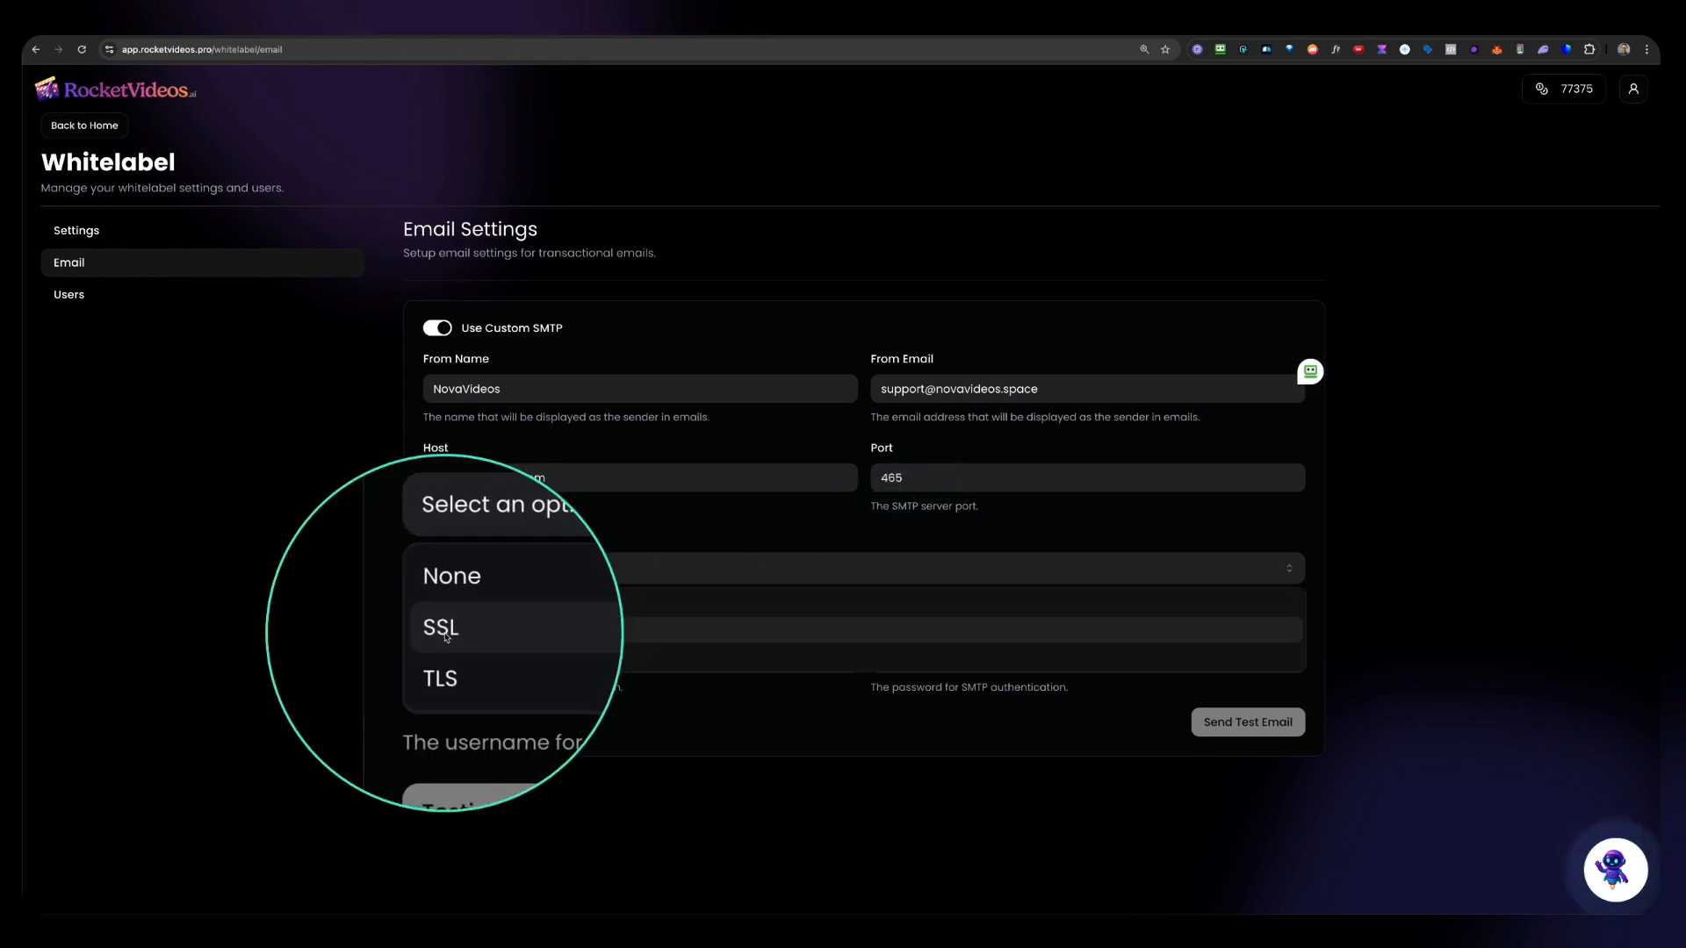
click(501, 627)
key(super+Tab)
drag(577, 583, 630, 612)
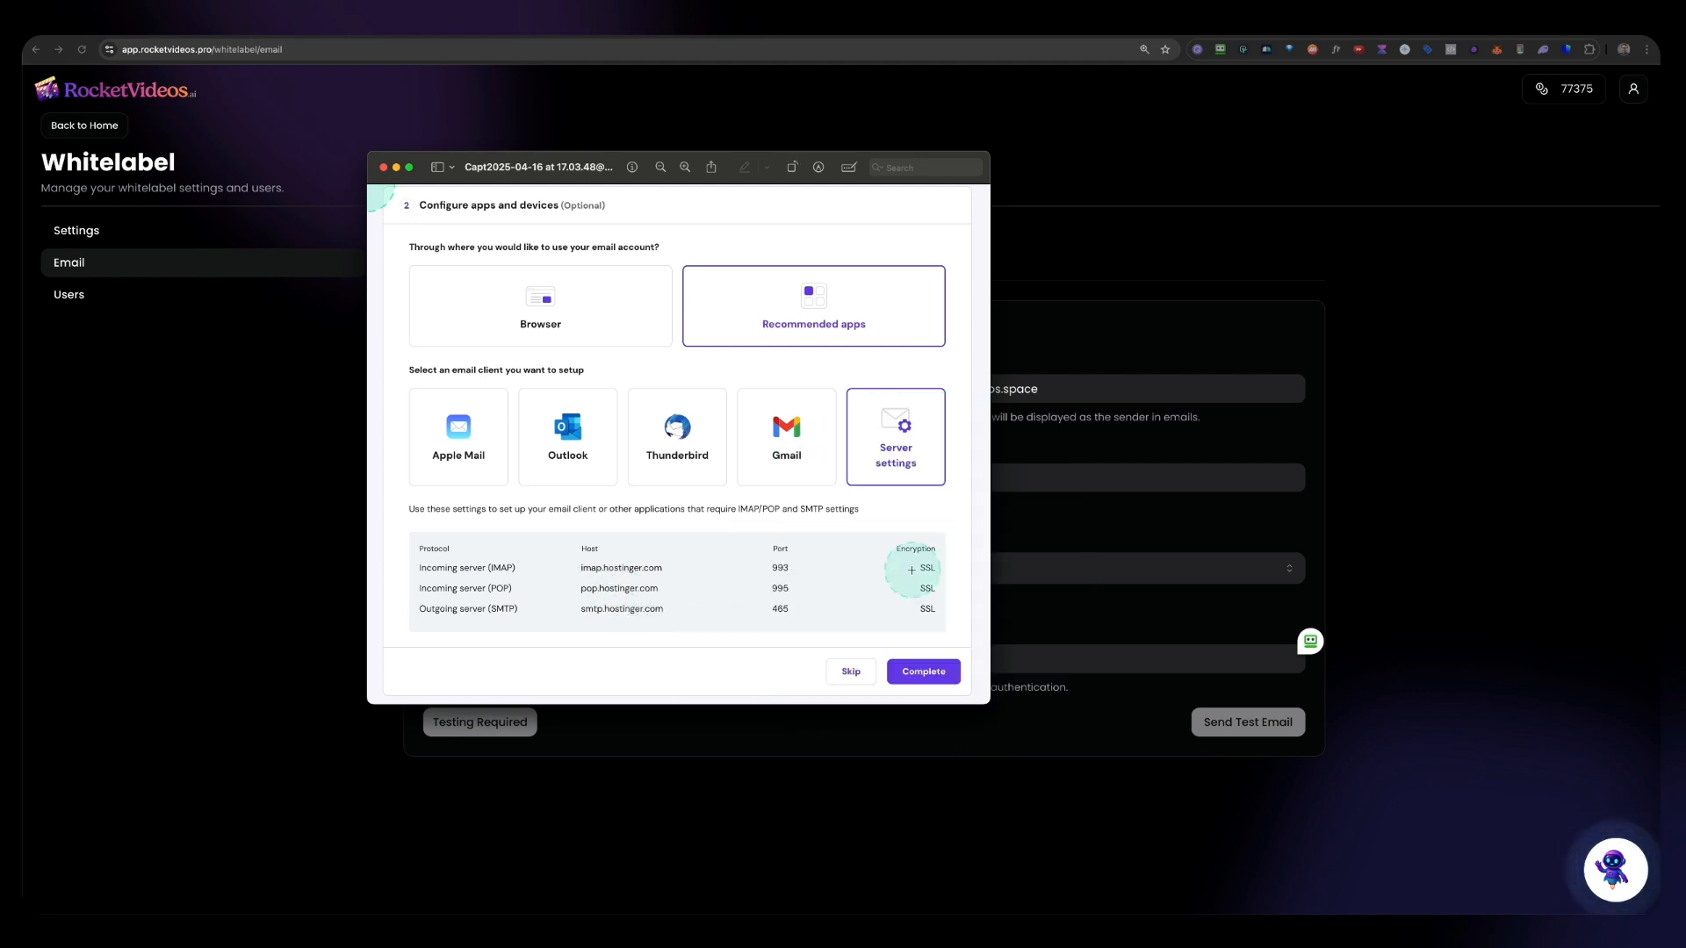
click(1076, 532)
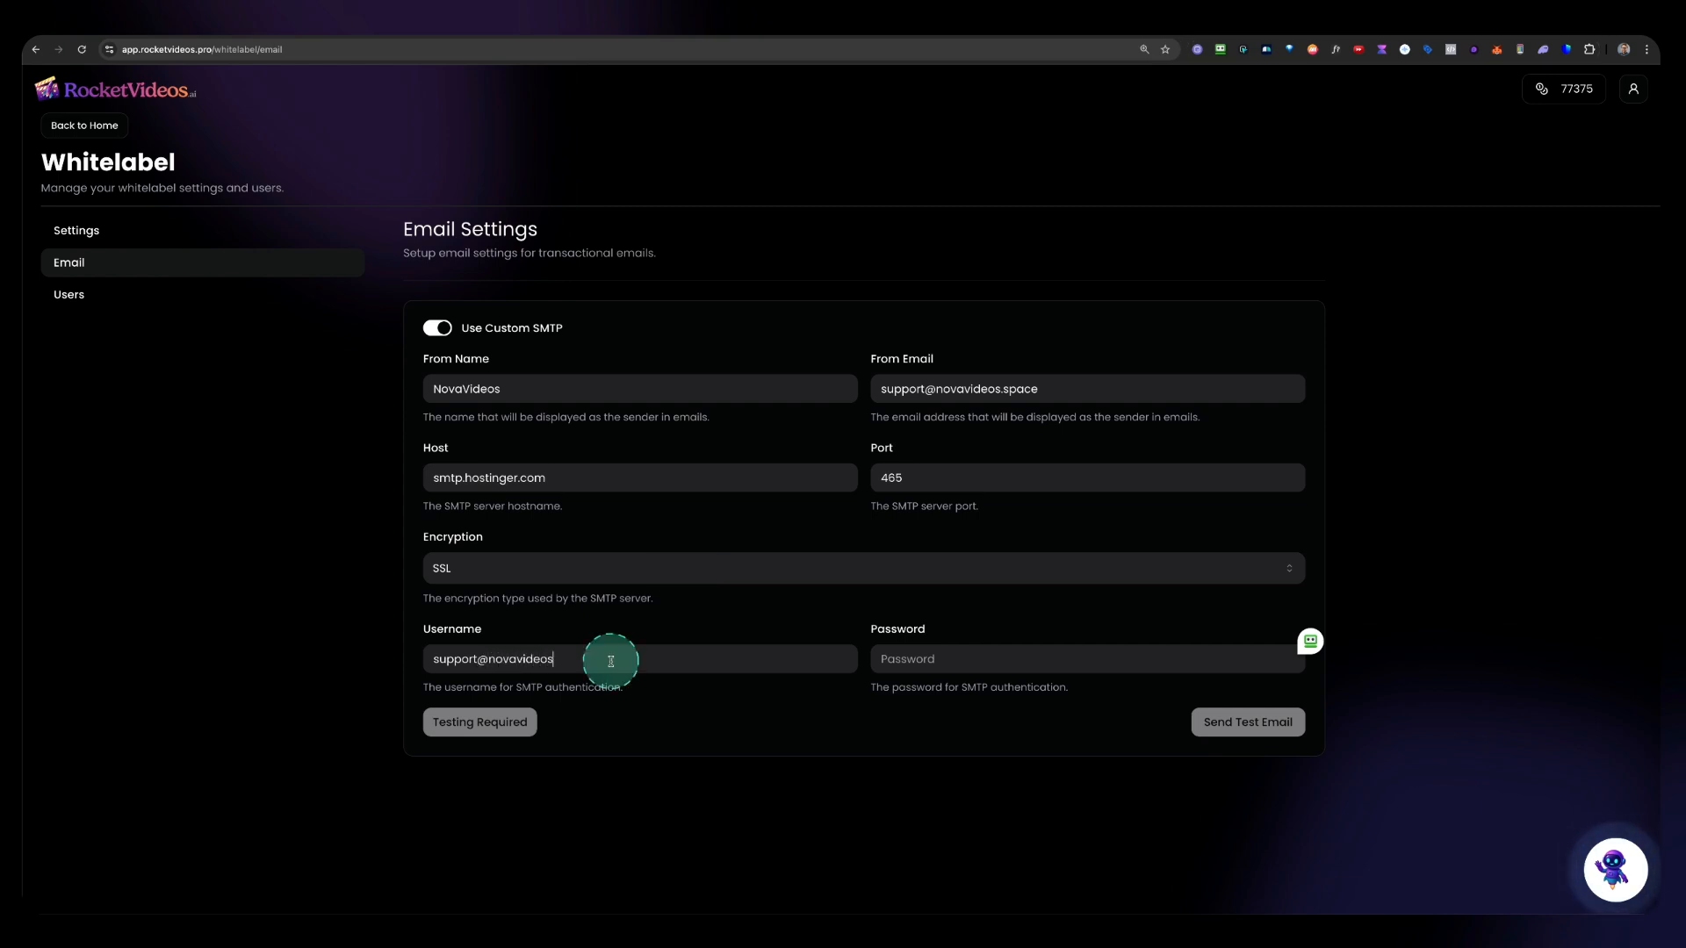
text(.space)
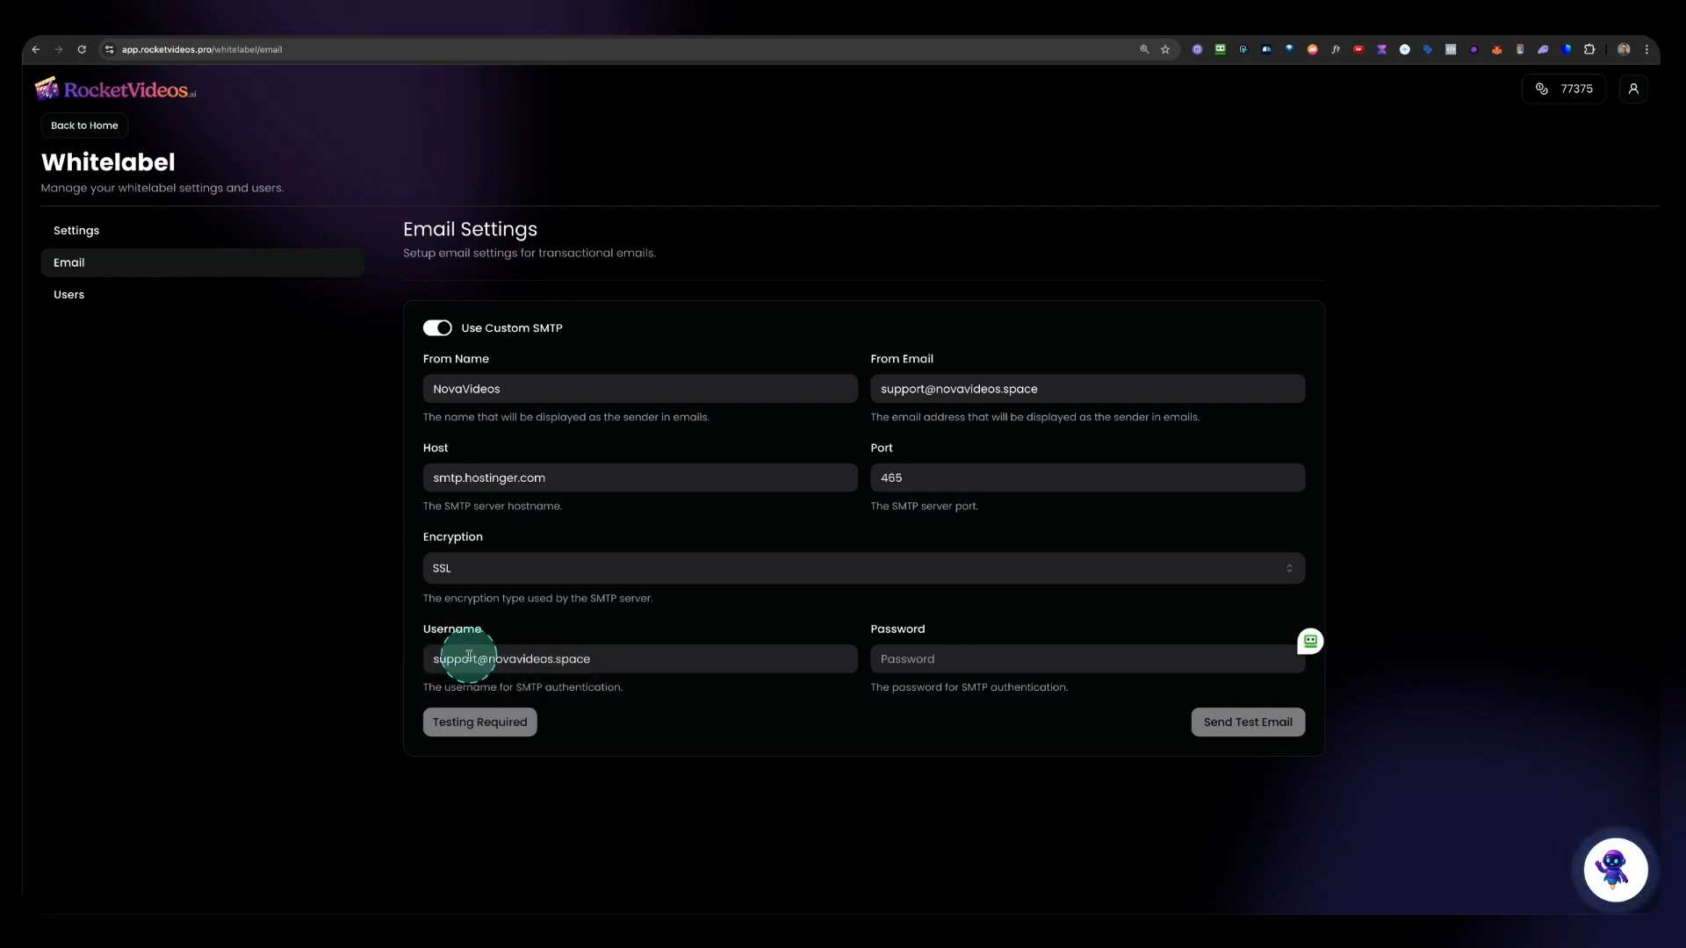
Step: Paste the mailbox password into the SMTP password field and send a test email
click(954, 659)
key(ctrl+v)
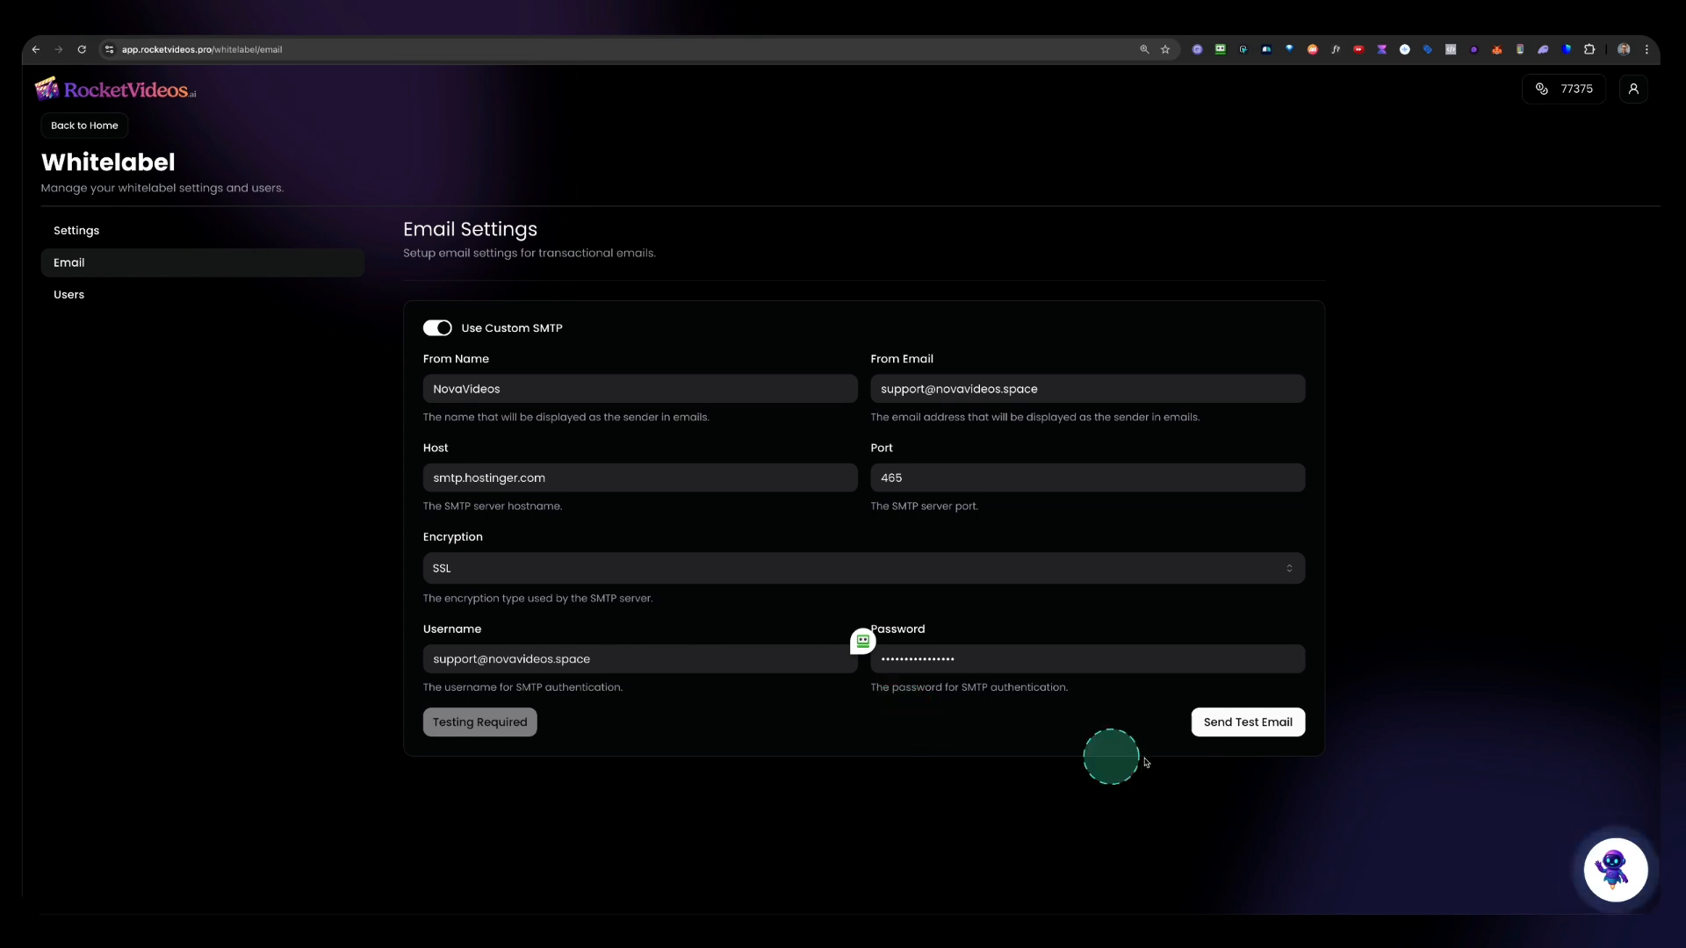
click(1228, 724)
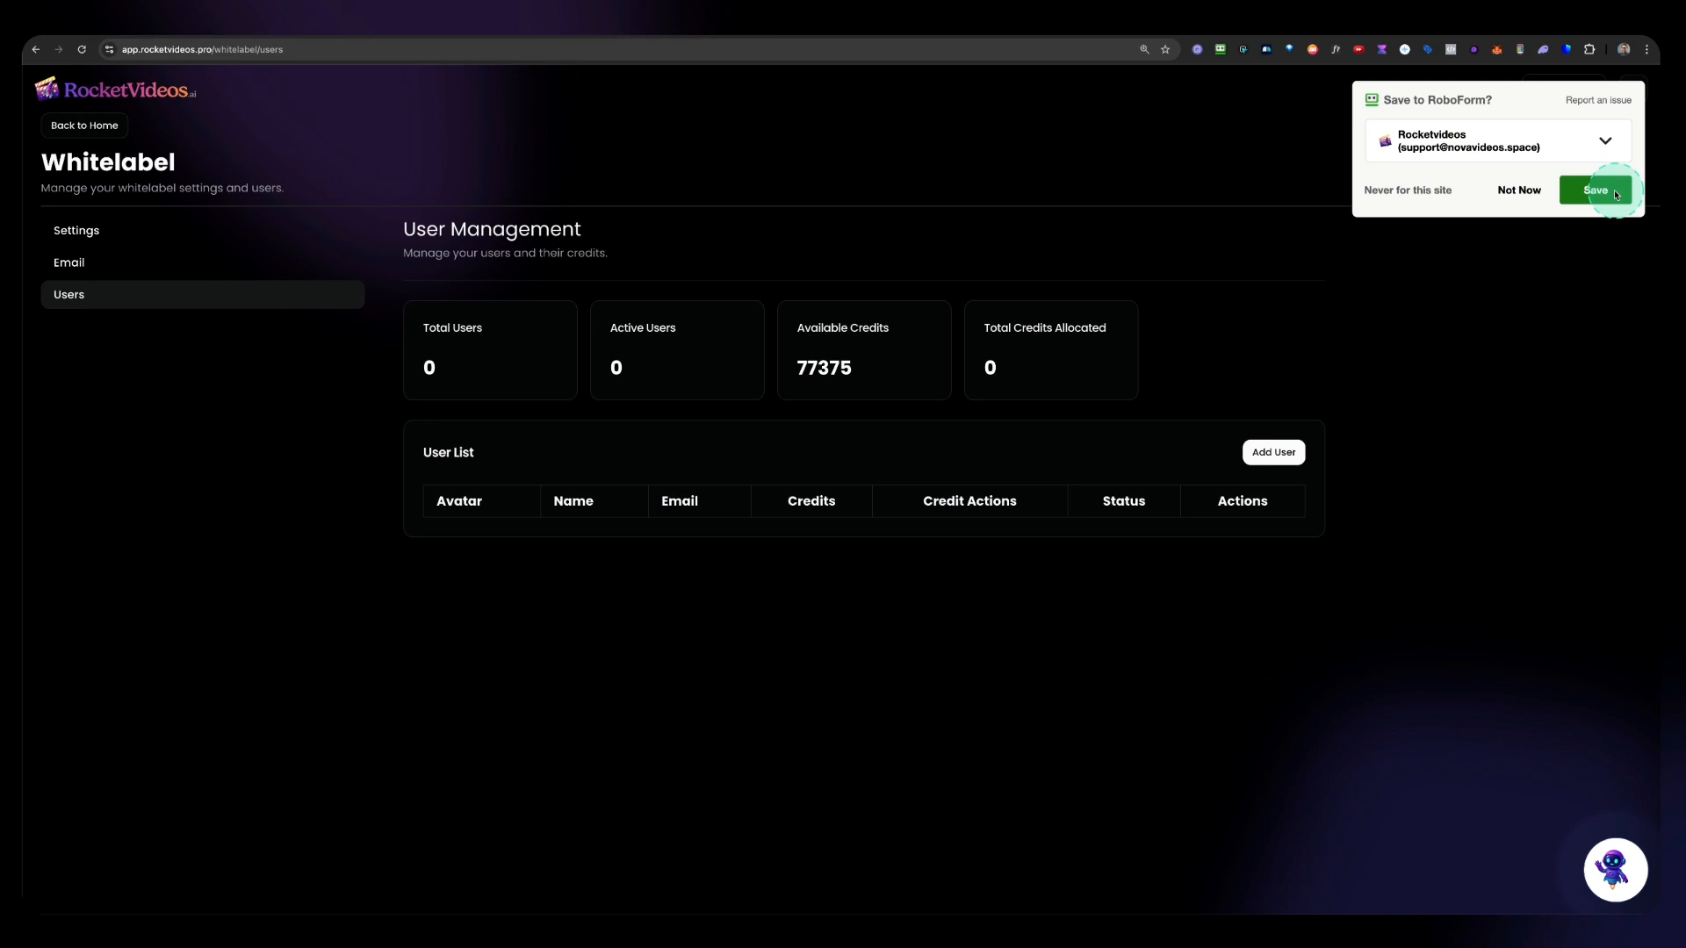
Step: Add an active user named Test User with an e-mail address, a password and 5000 credits
click(1532, 189)
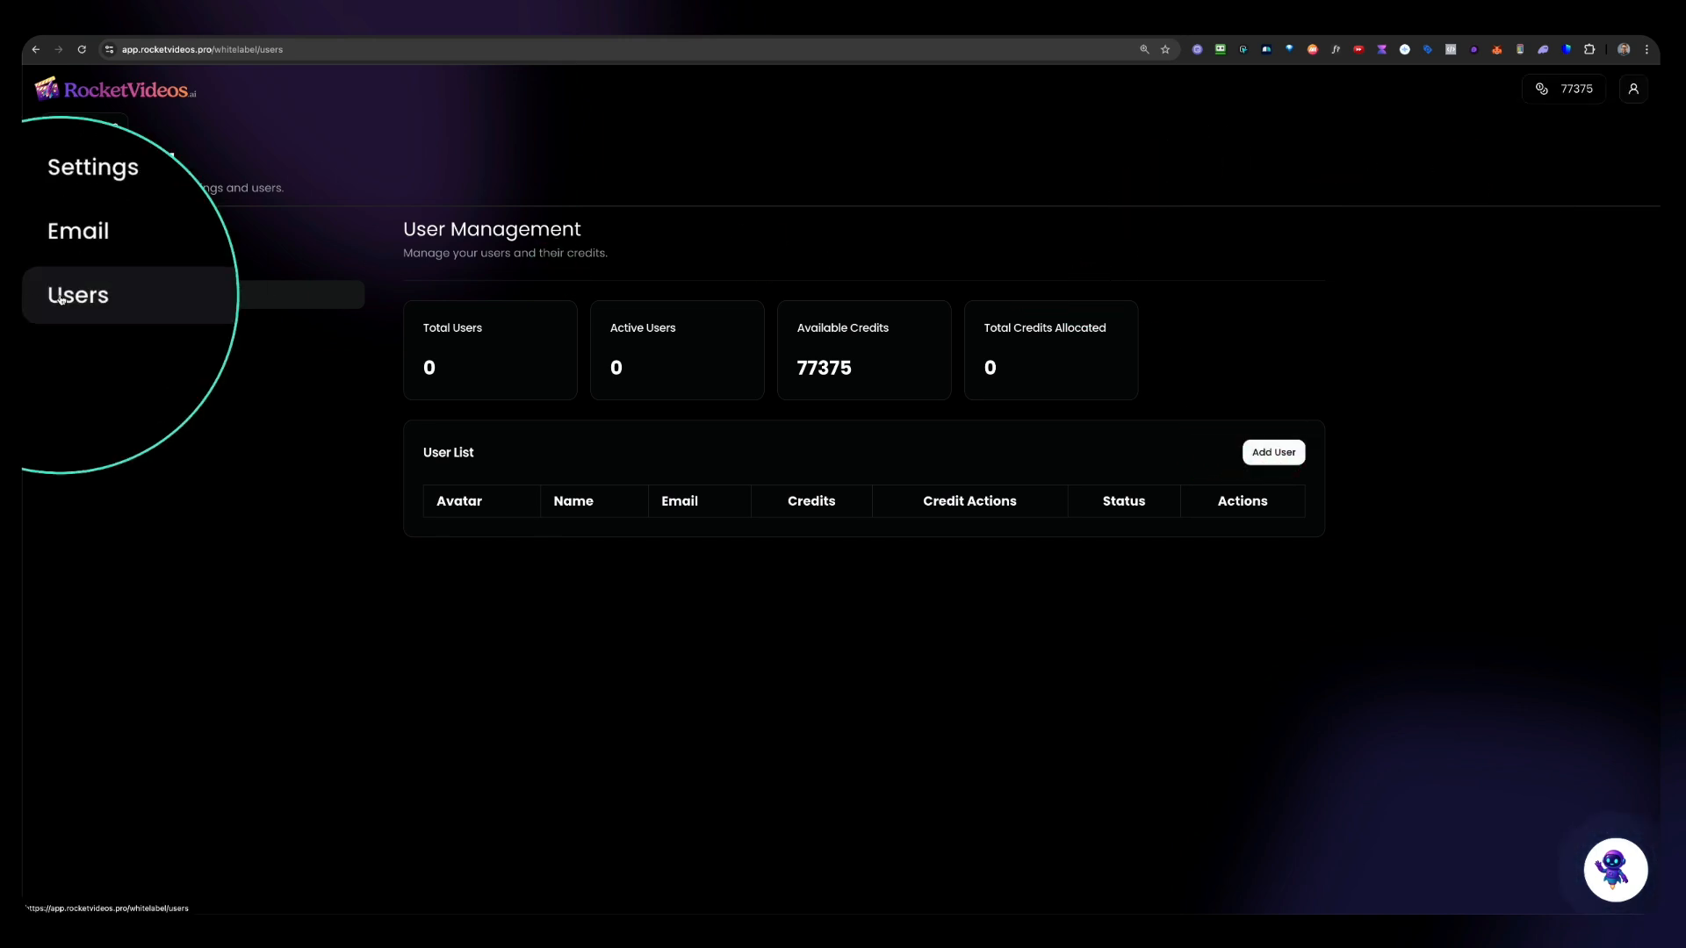
click(1274, 453)
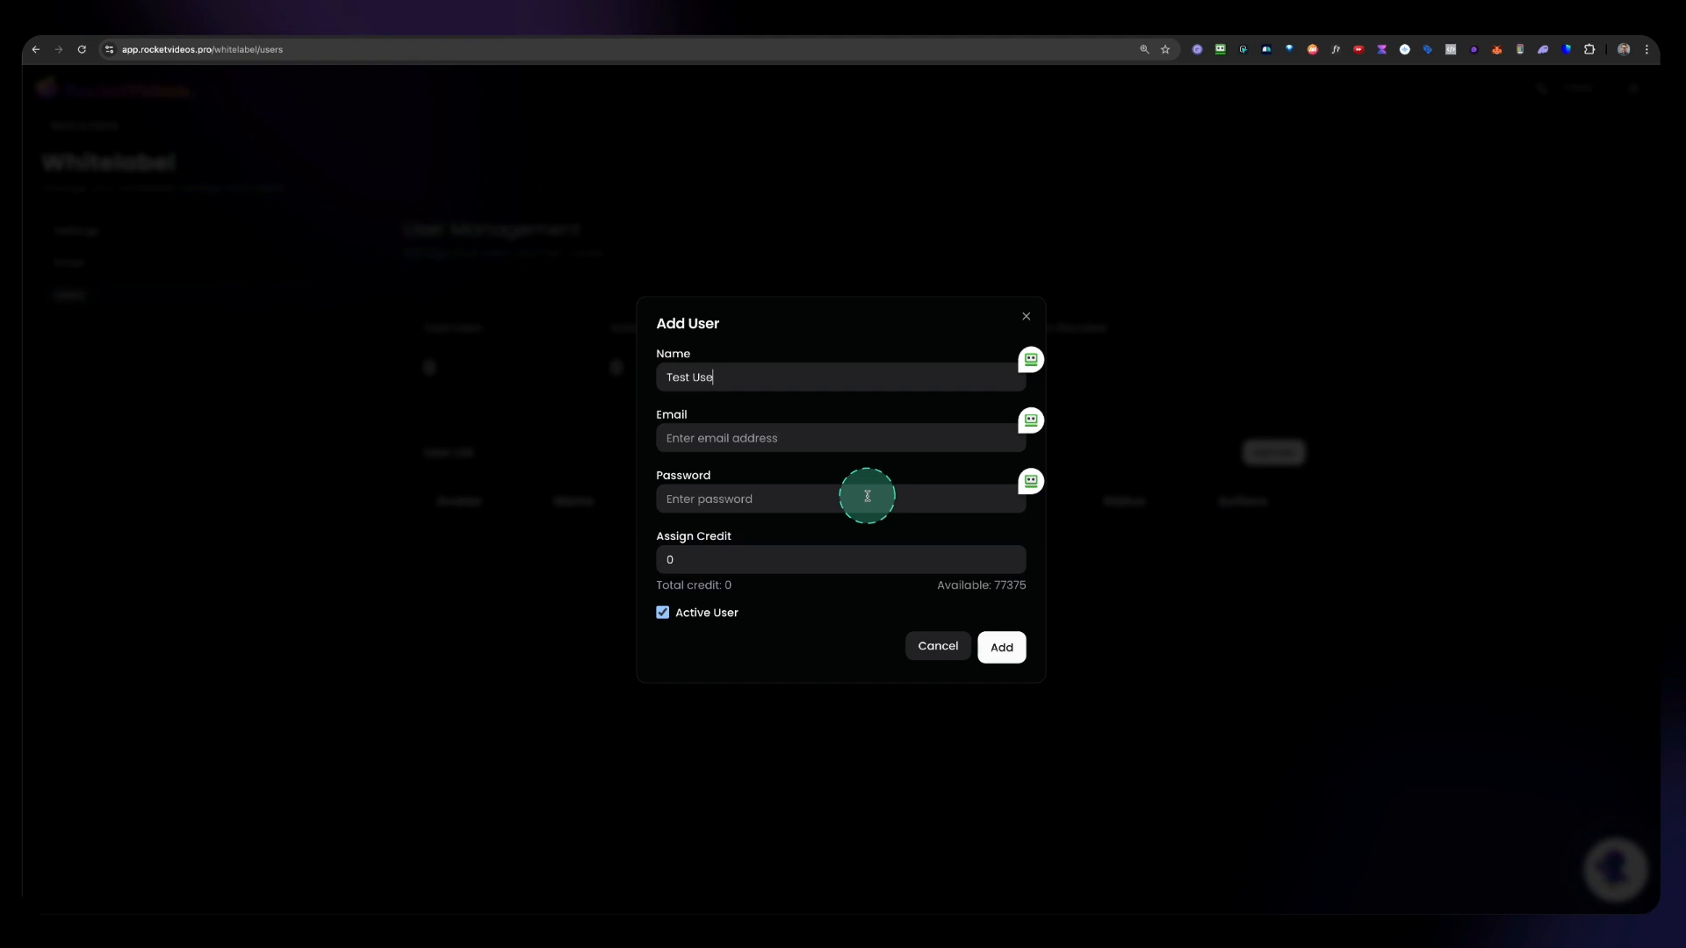
click(786, 438)
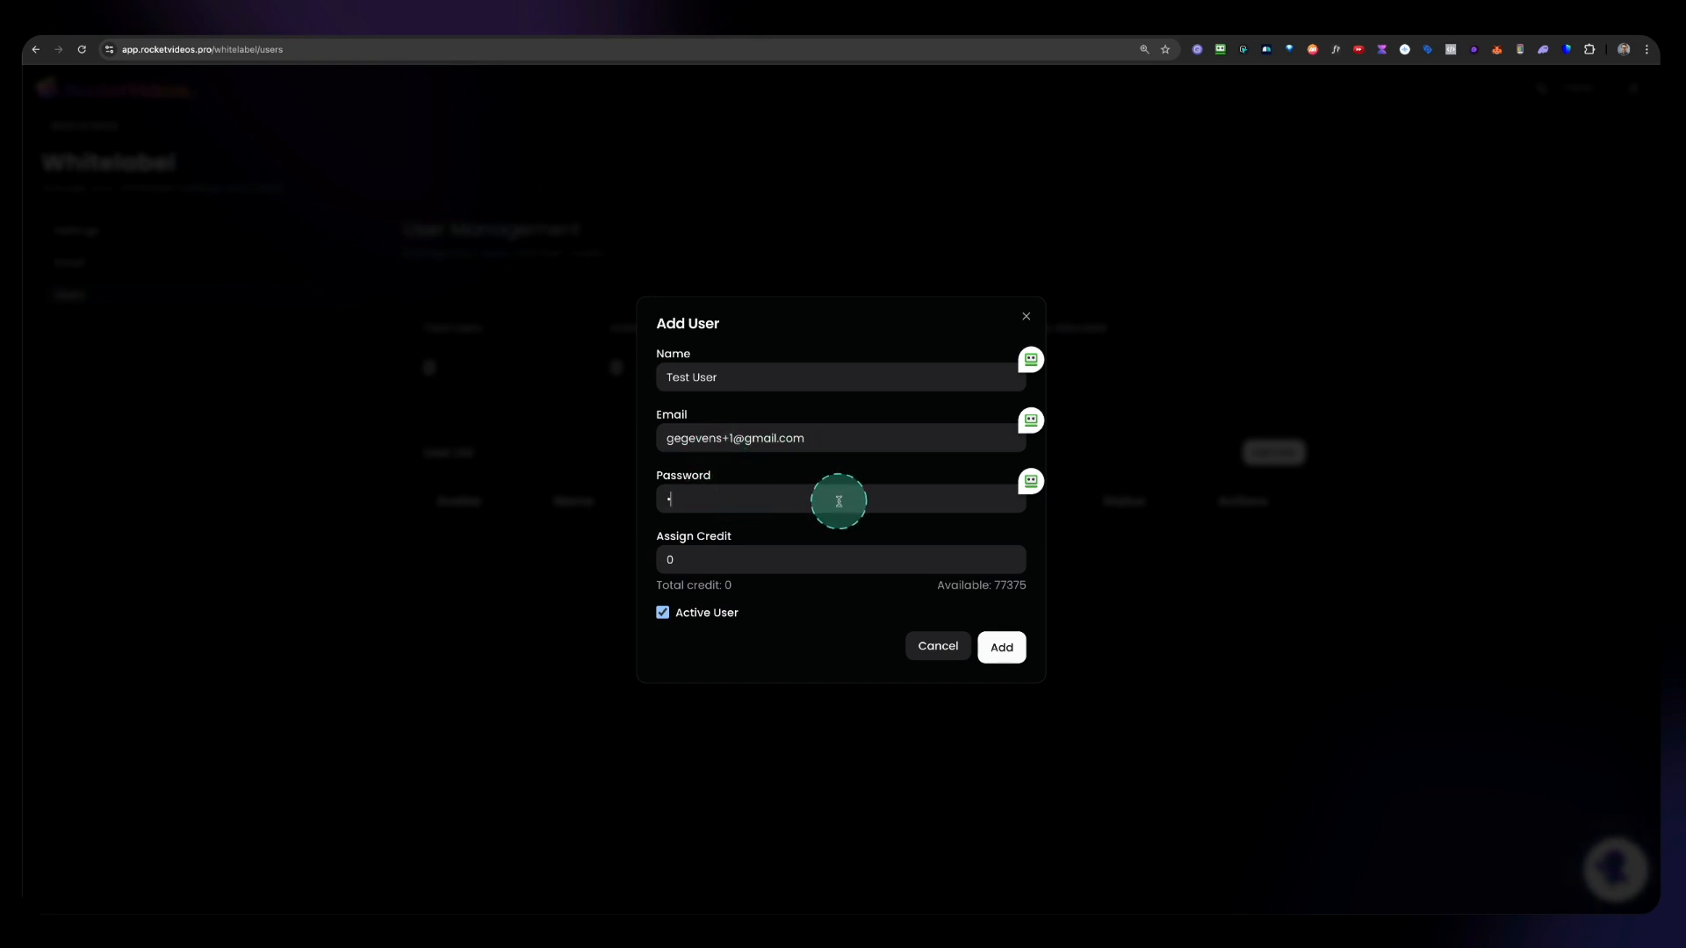
click(704, 560)
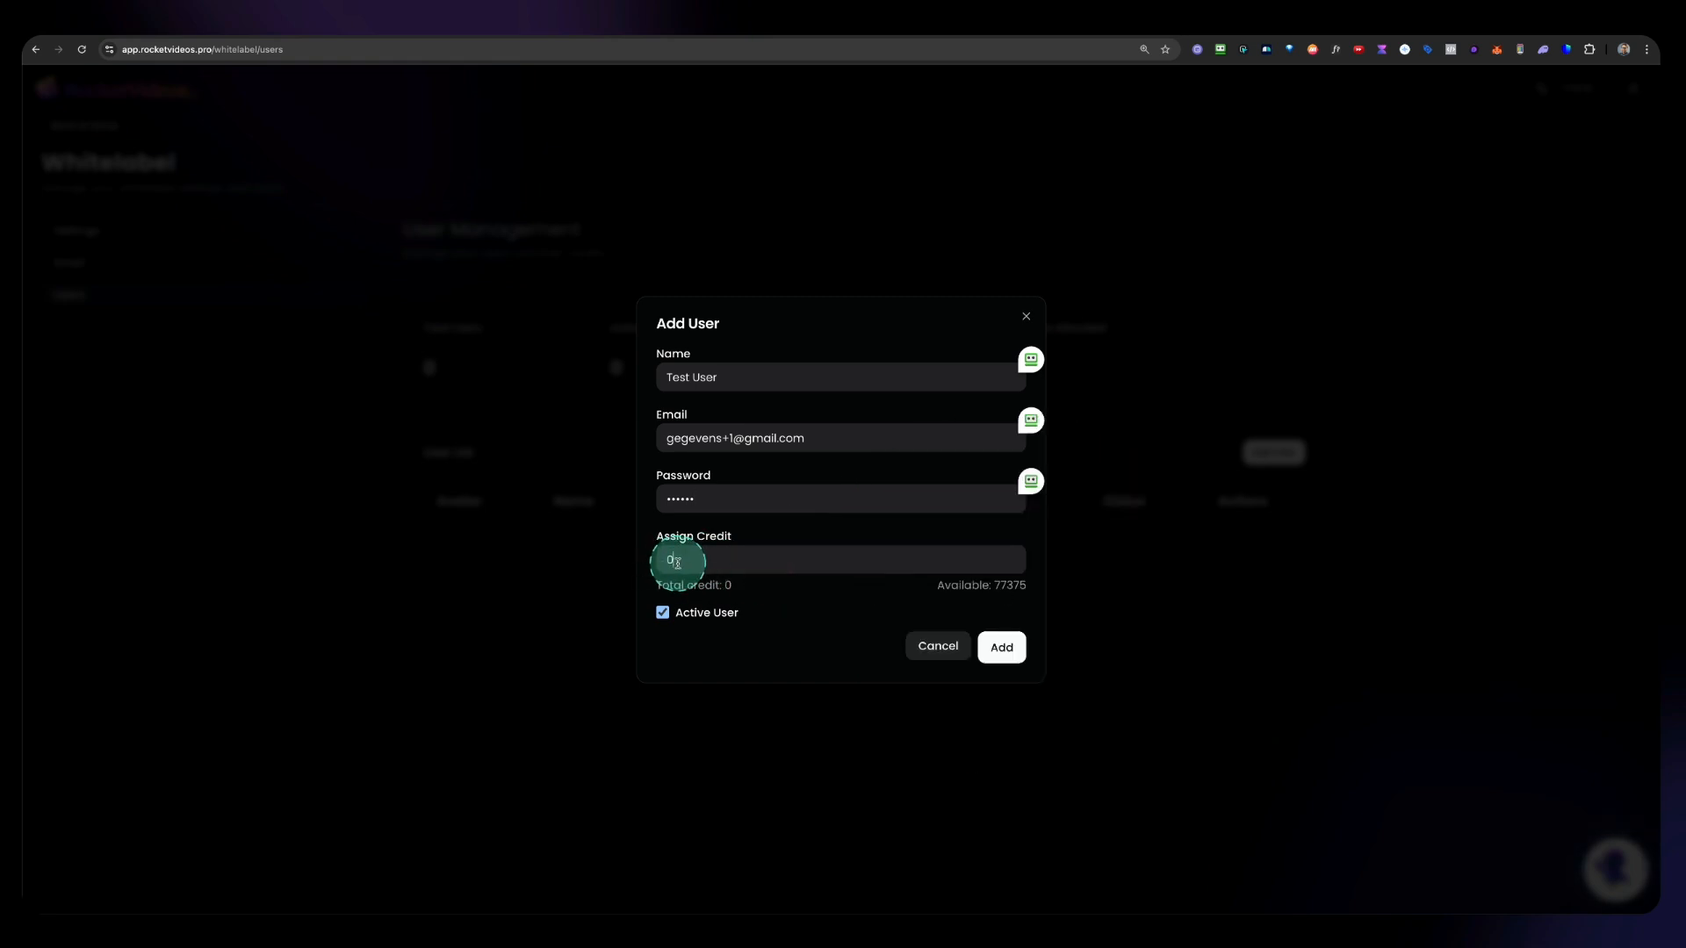
drag(677, 563, 638, 566)
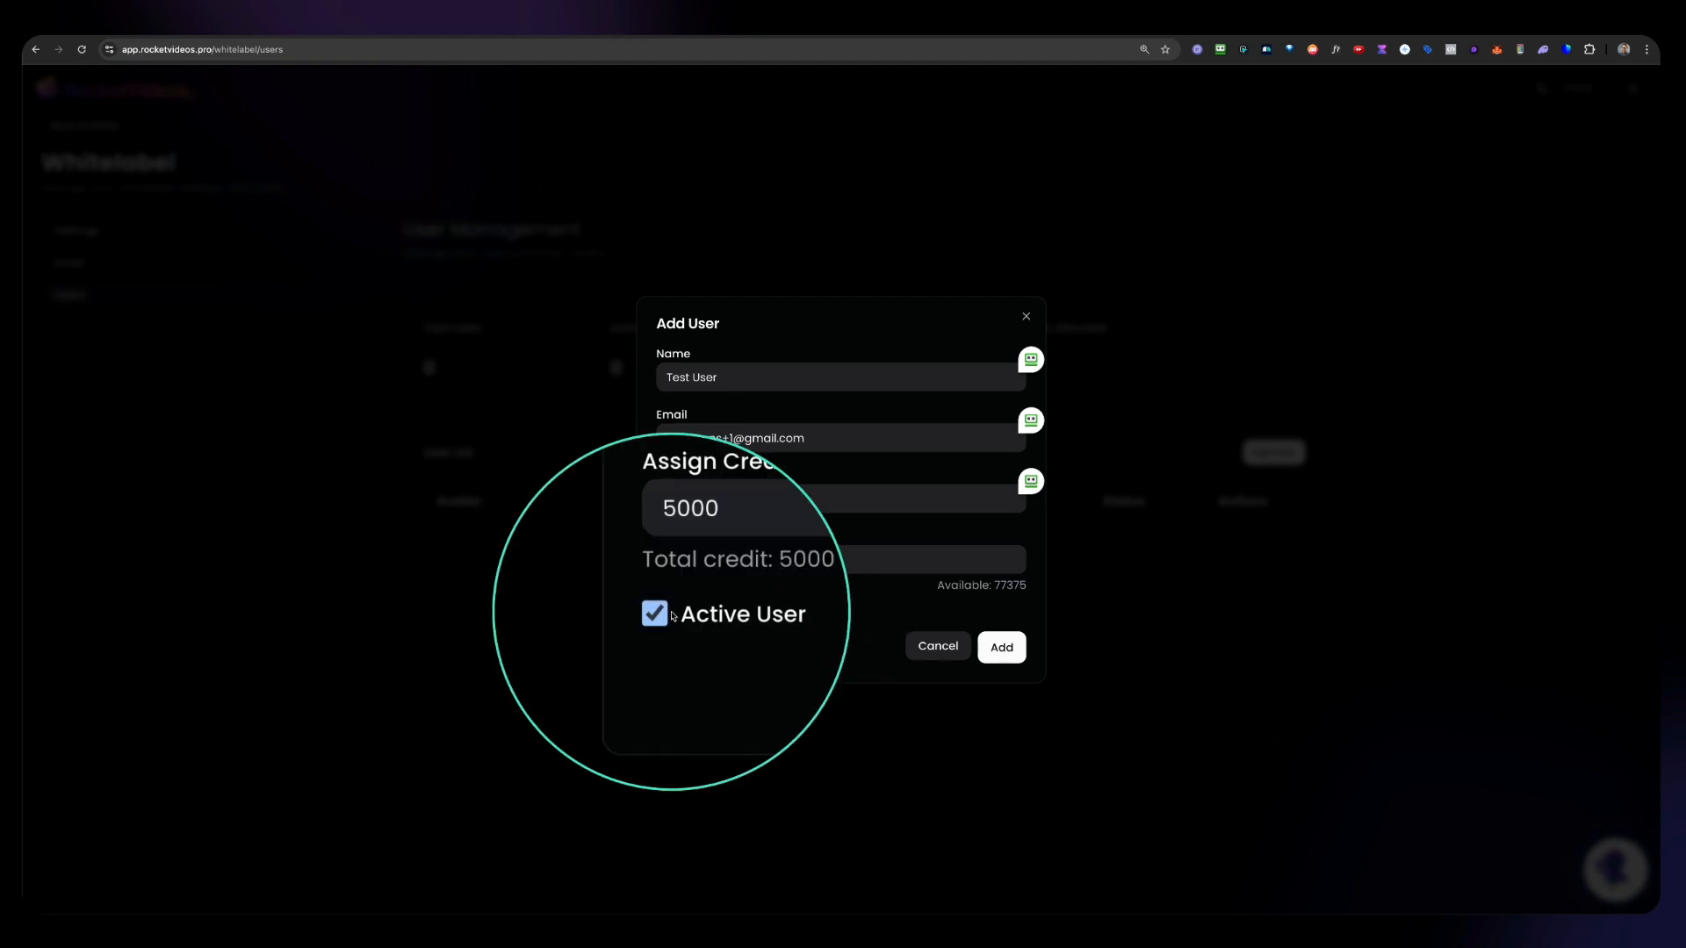
click(1008, 649)
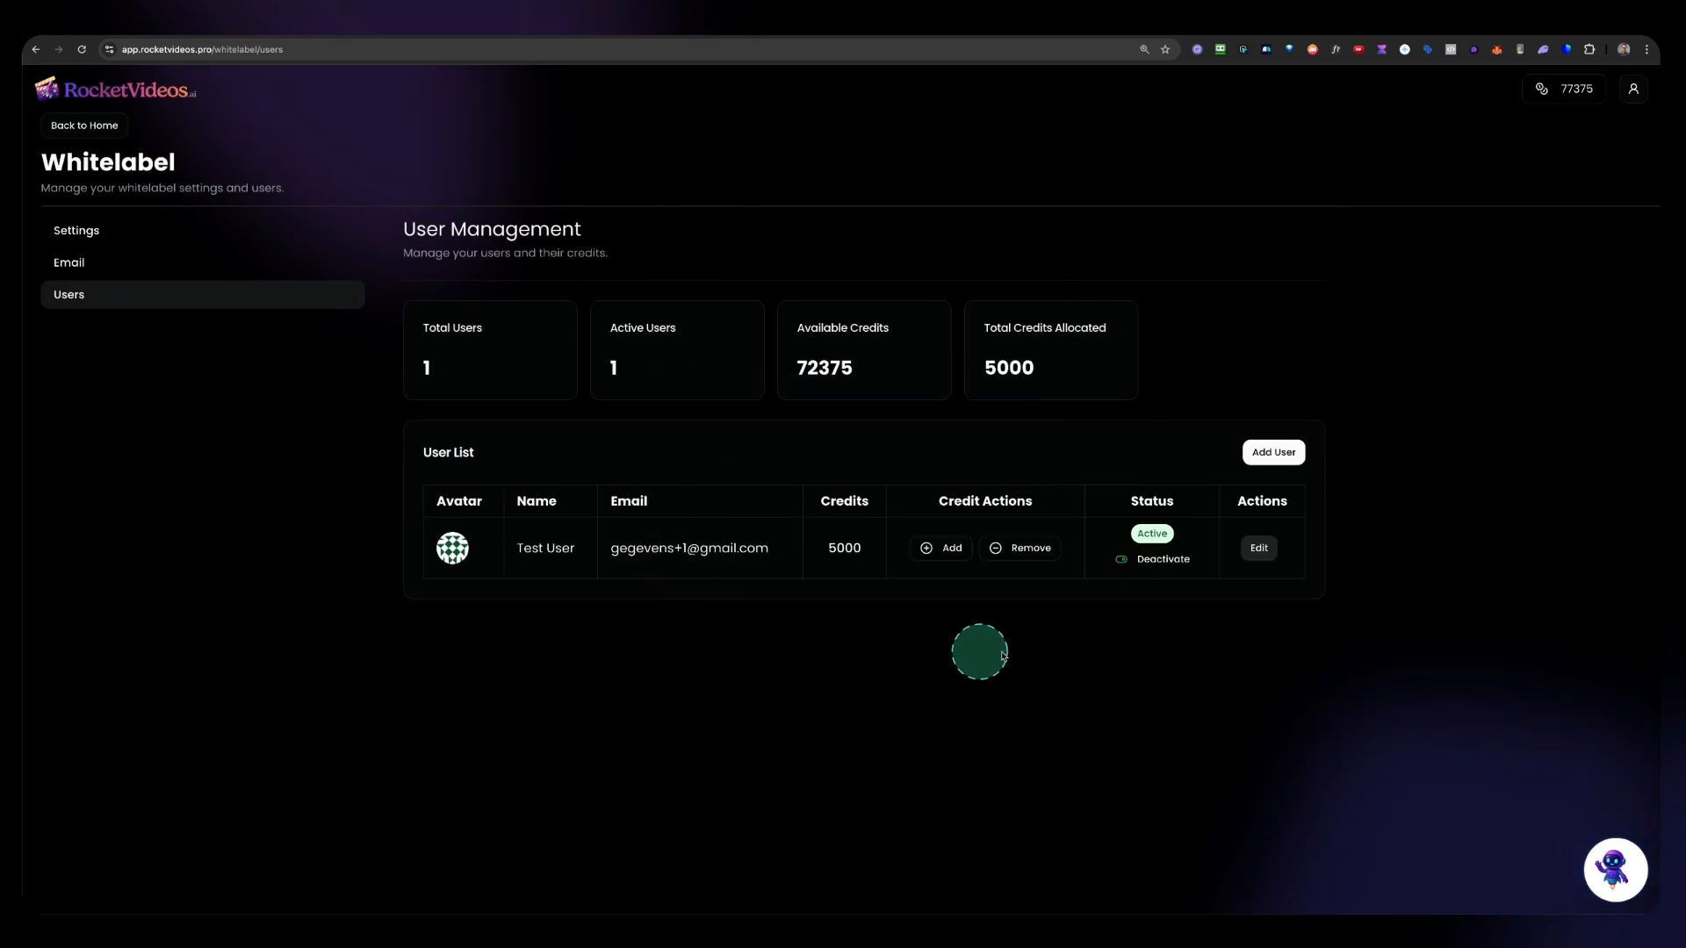
Step: Deactivate the test user and reactivate it again
click(1123, 565)
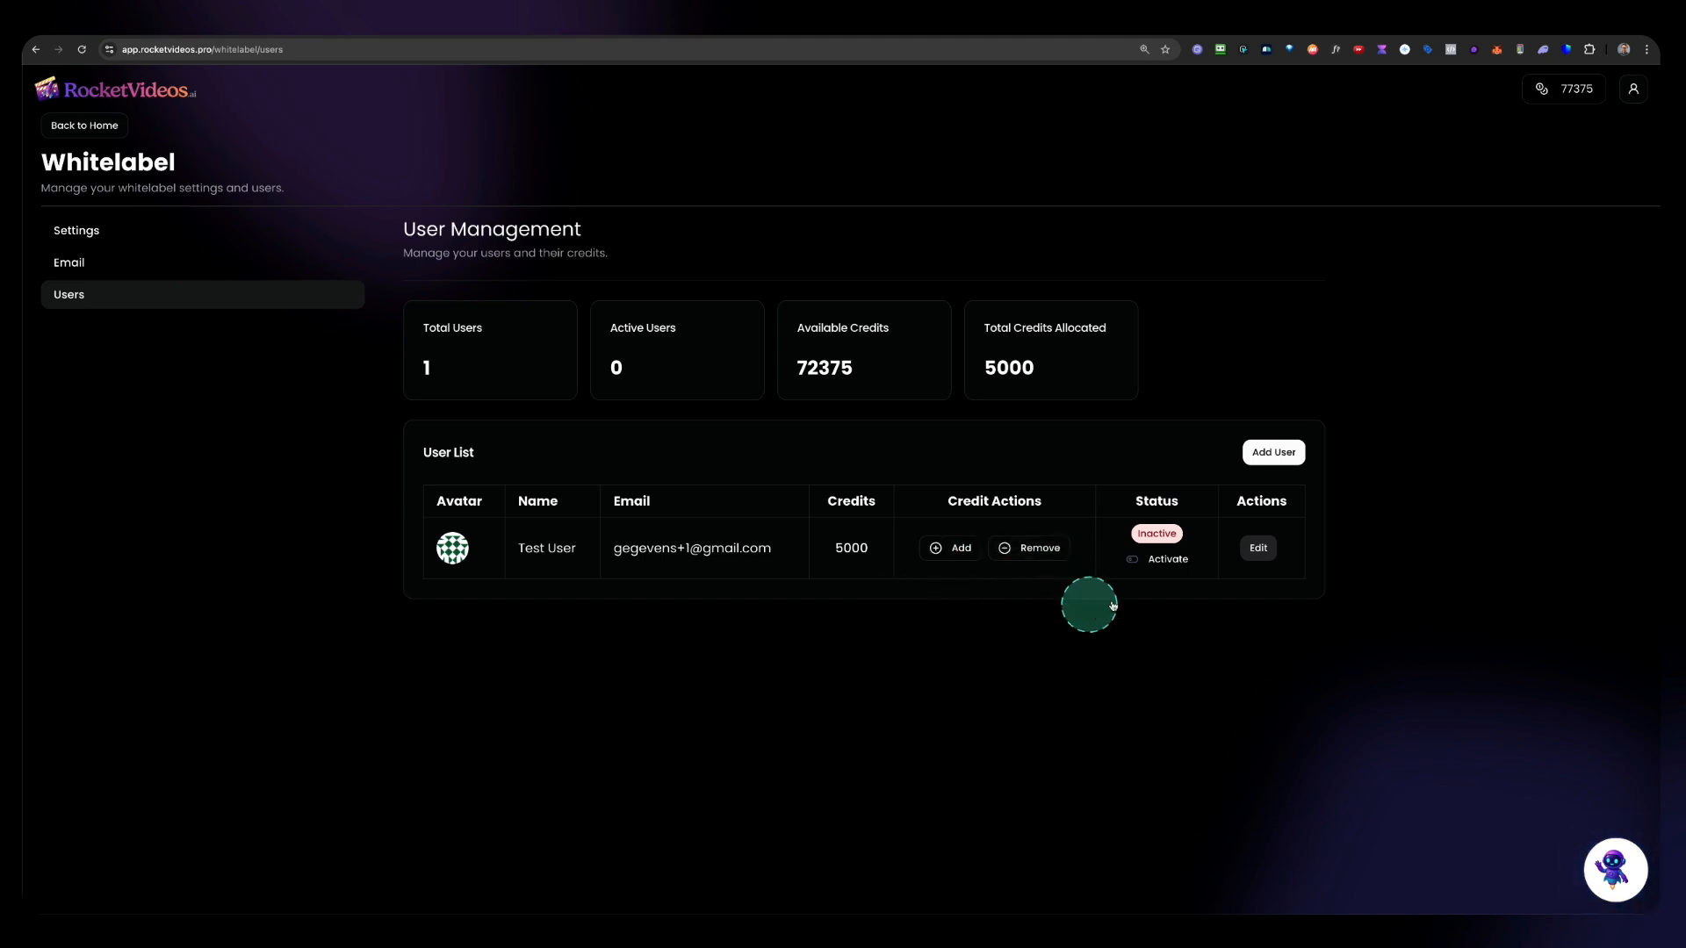
click(1140, 562)
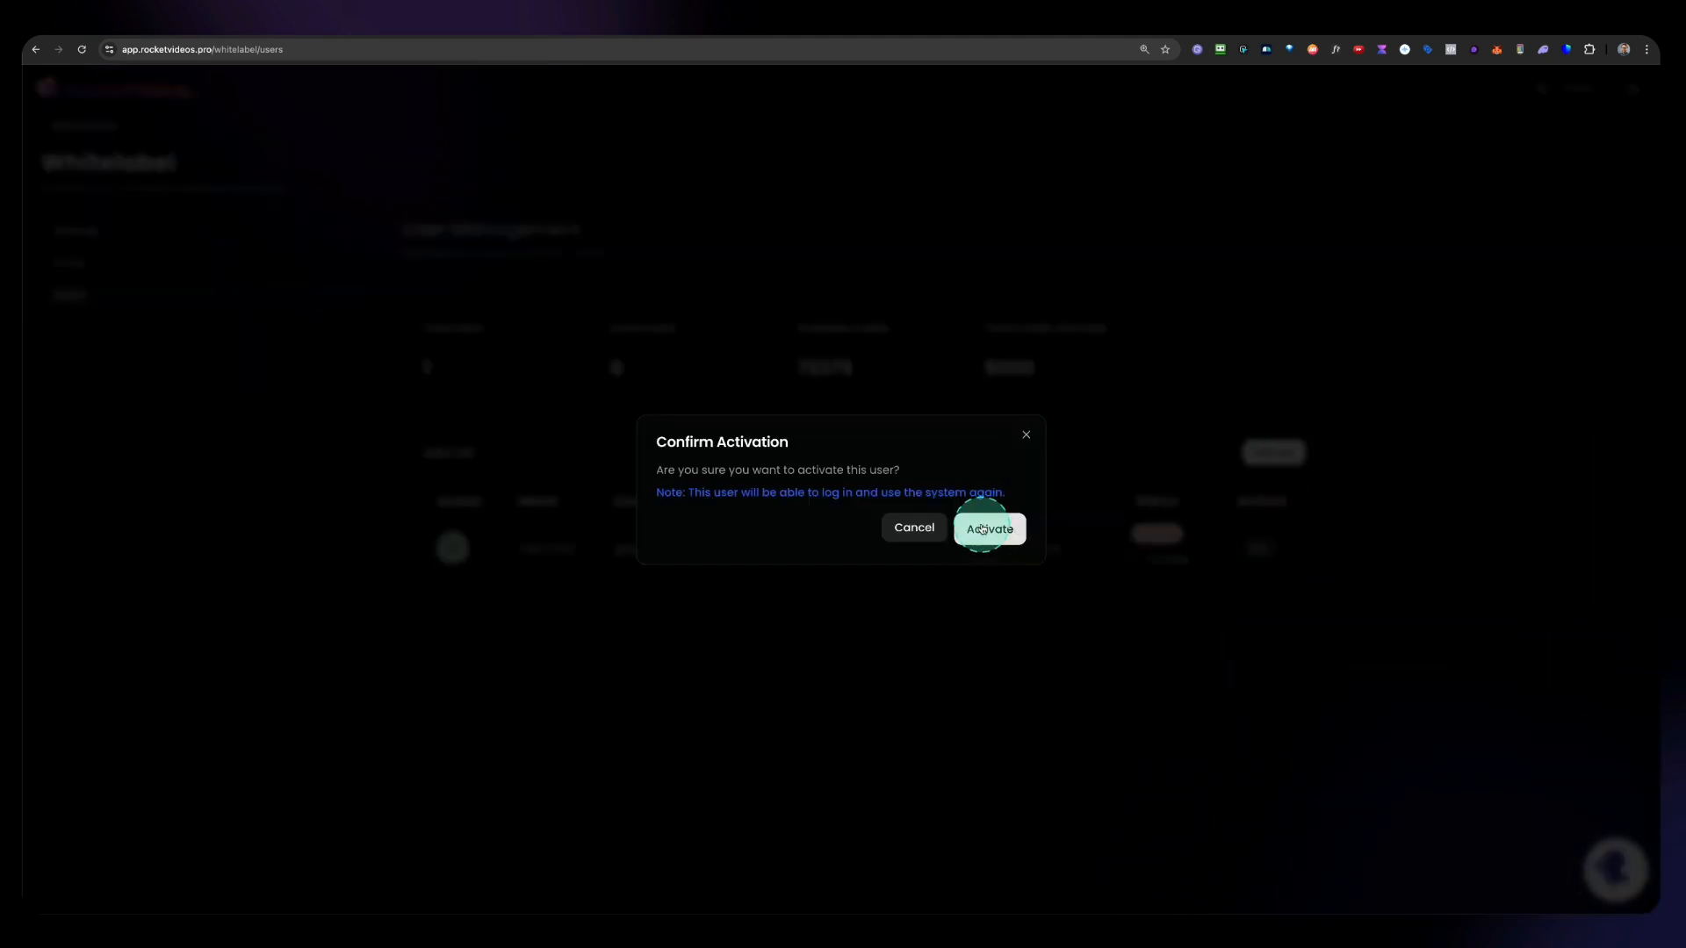
click(989, 527)
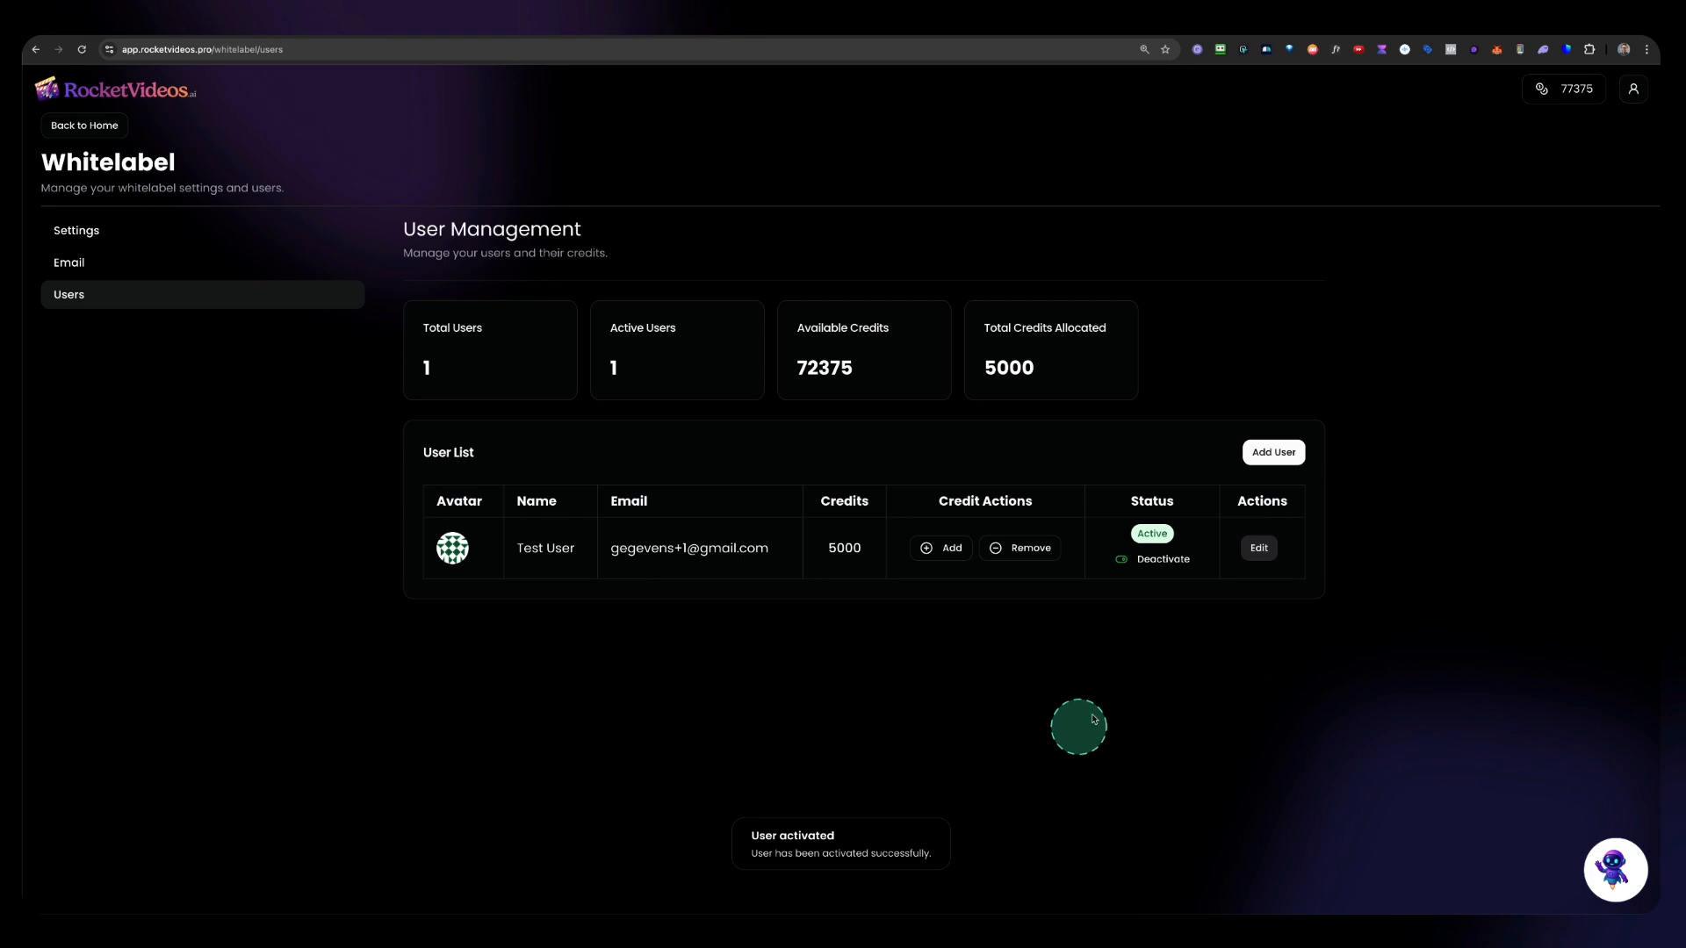
Step: Add 2000 credits to the test user's account
click(952, 545)
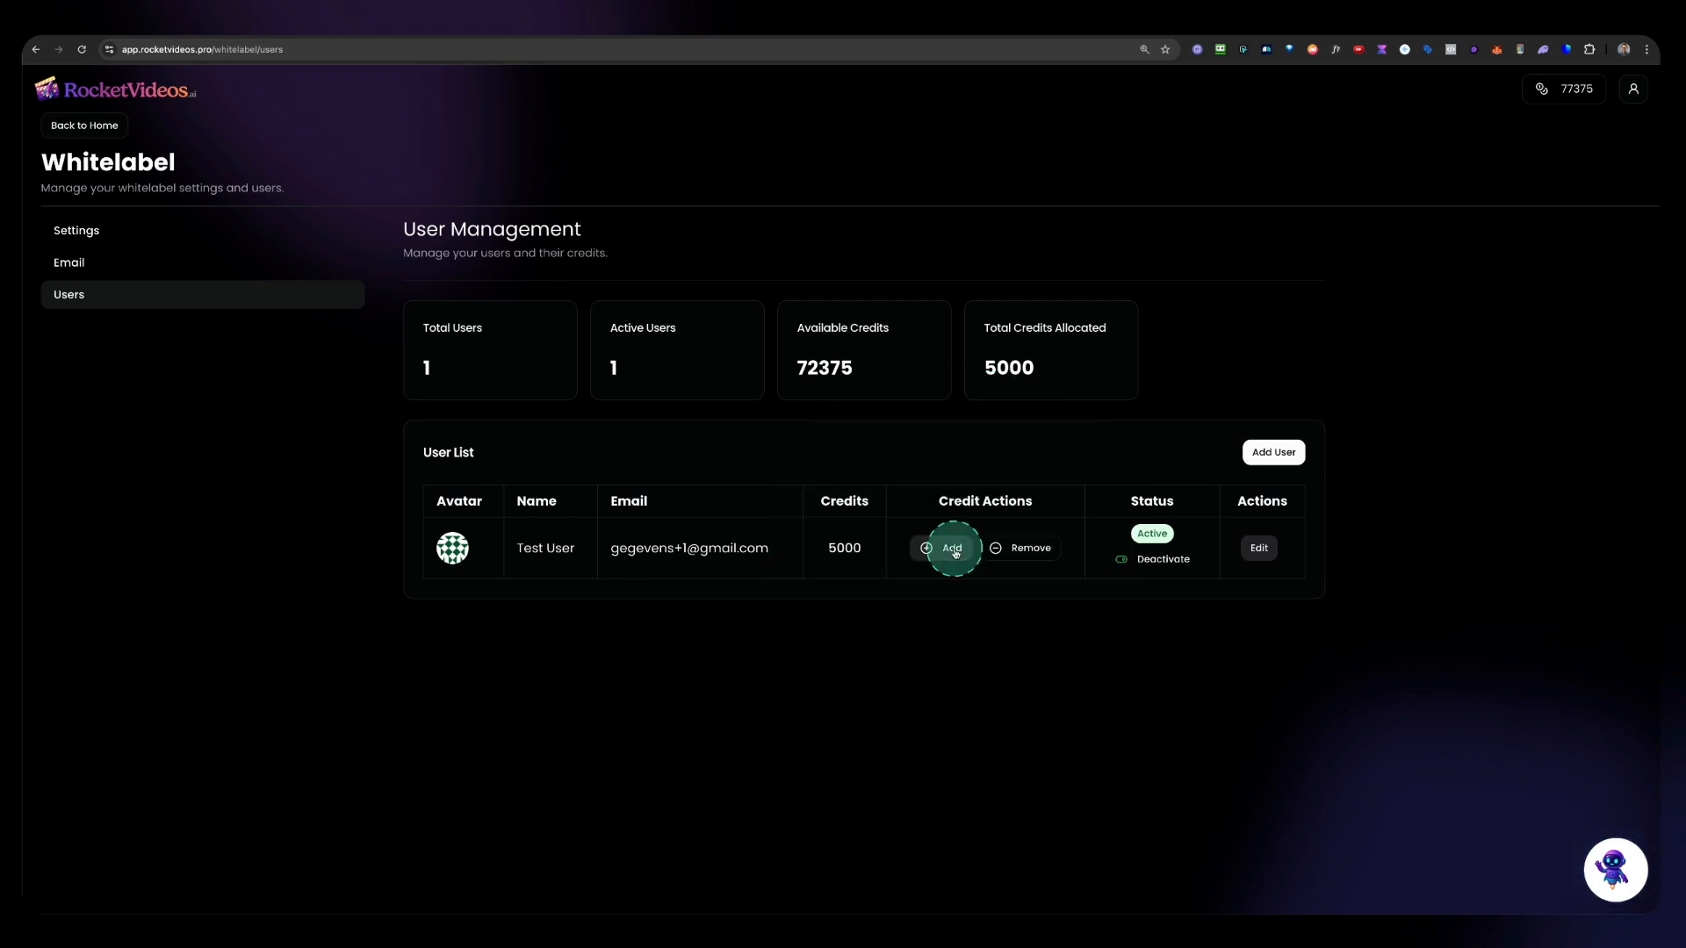
click(816, 489)
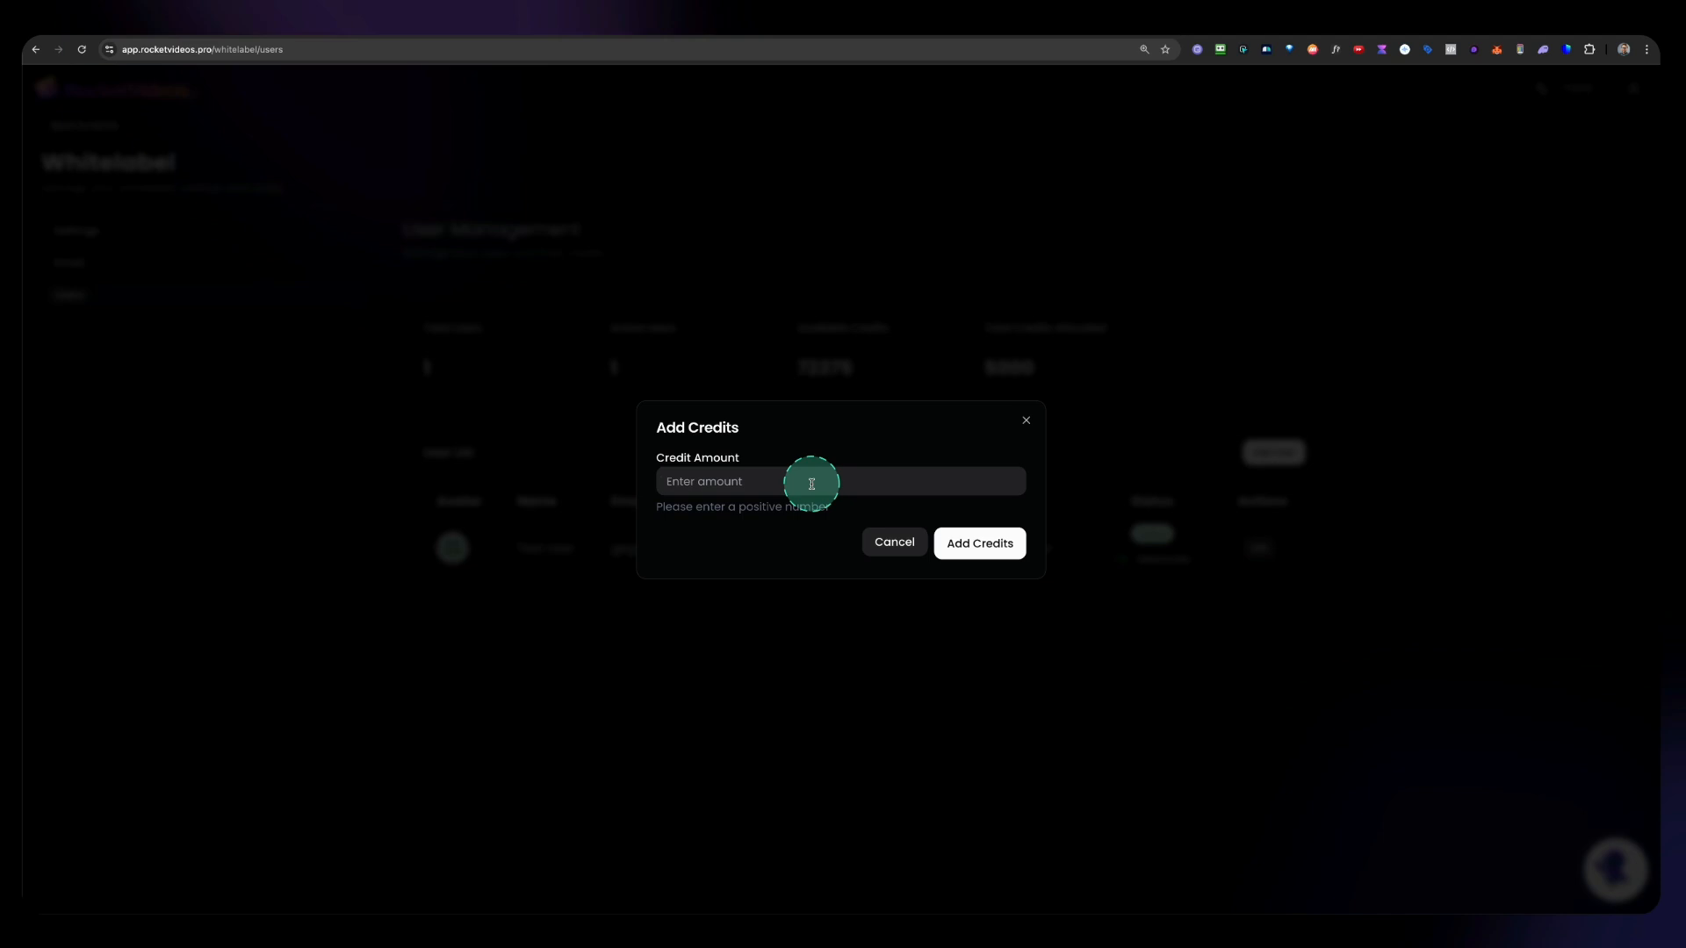
click(979, 543)
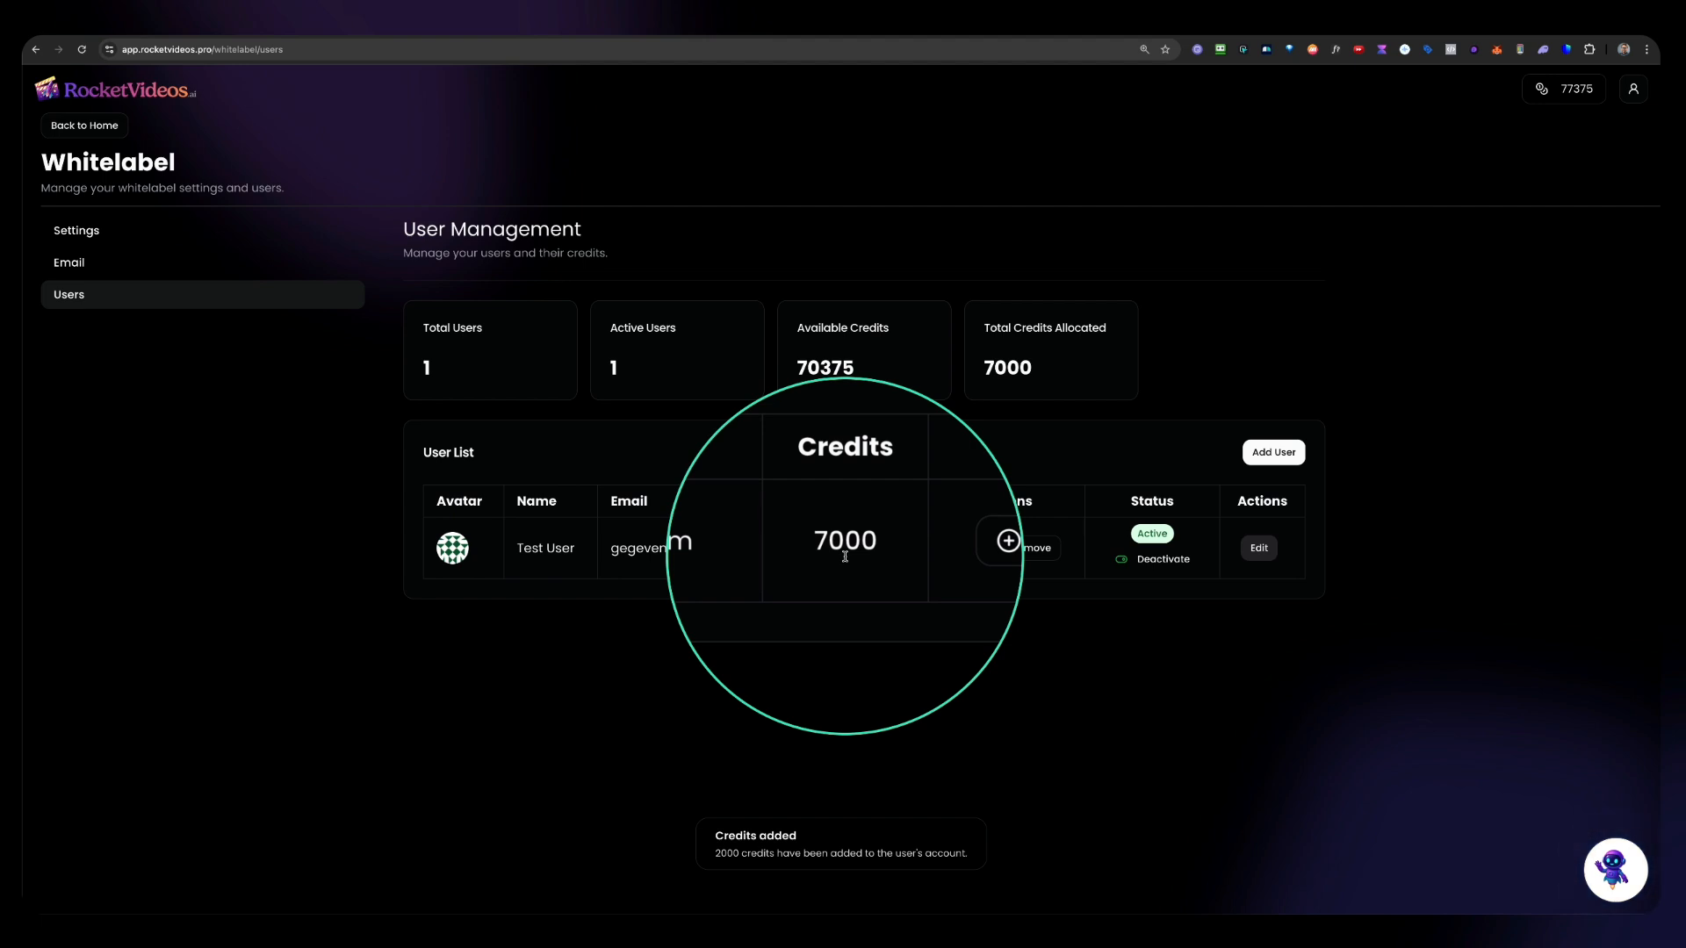
Step: Open the test user's edit dialog and cancel it
click(1259, 548)
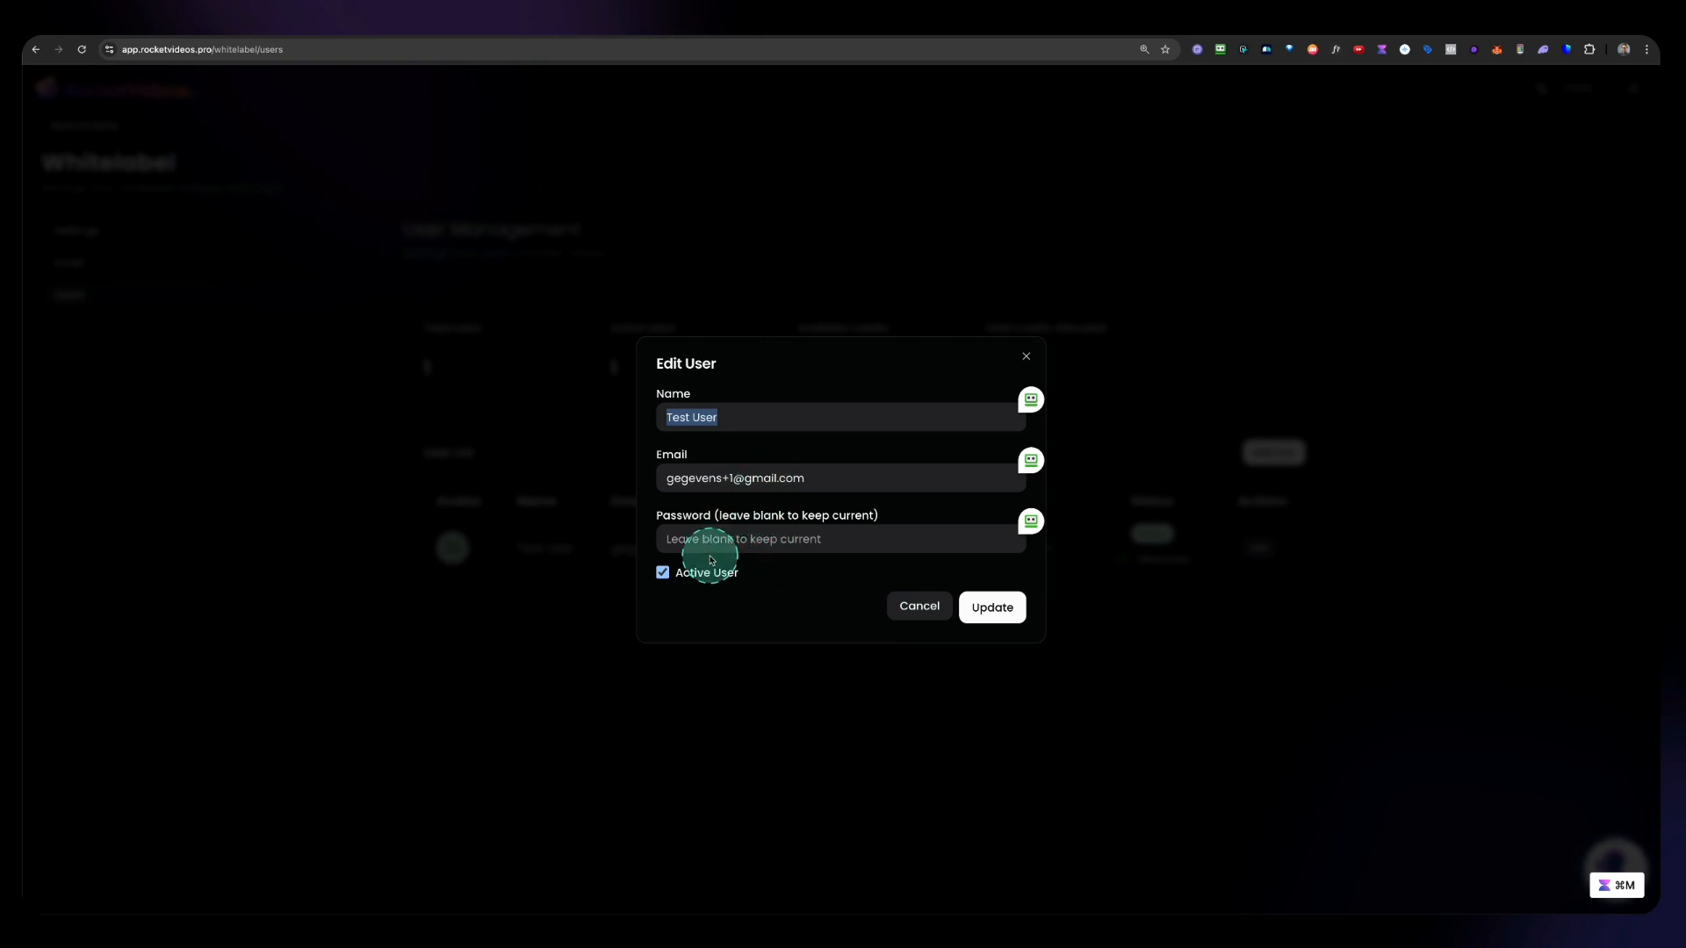
click(911, 610)
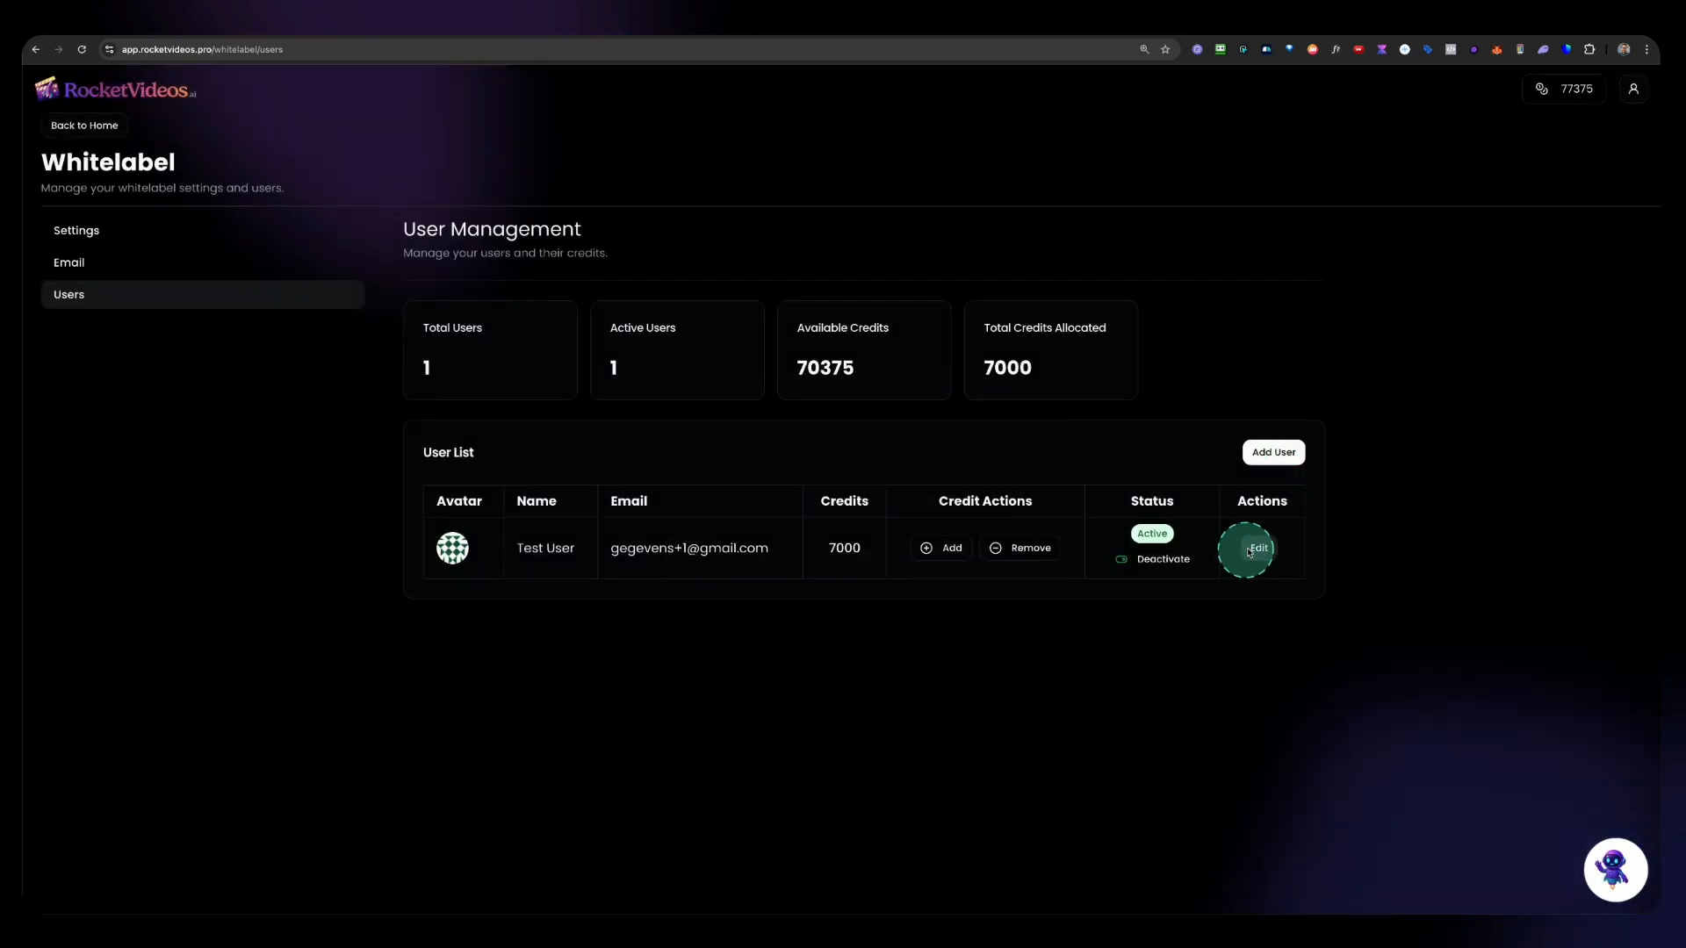